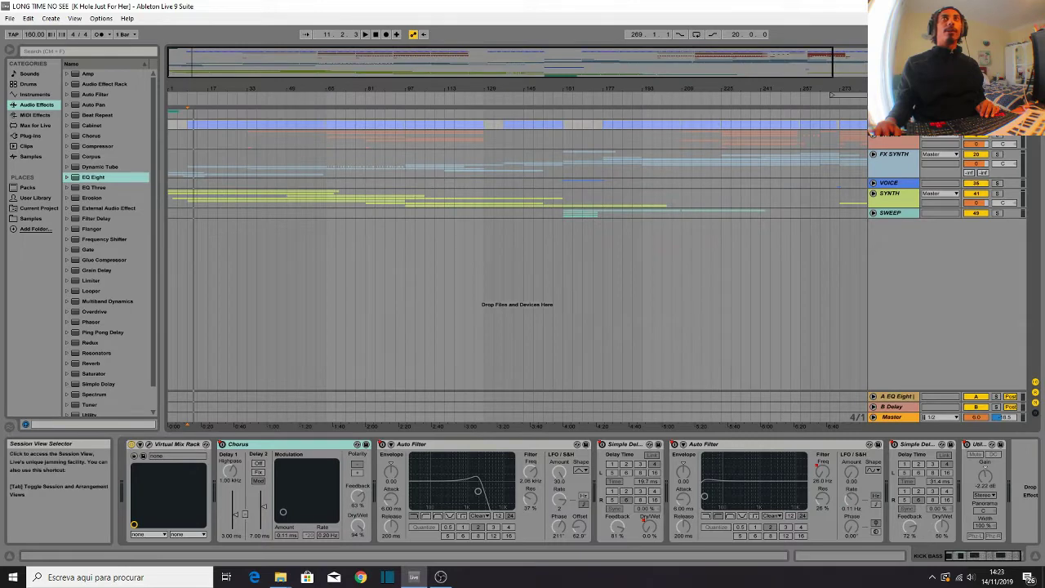
Step: Look over the group tracks in the Session view with KICK BASS selected, and return to the Arrangement view
key("Tab")
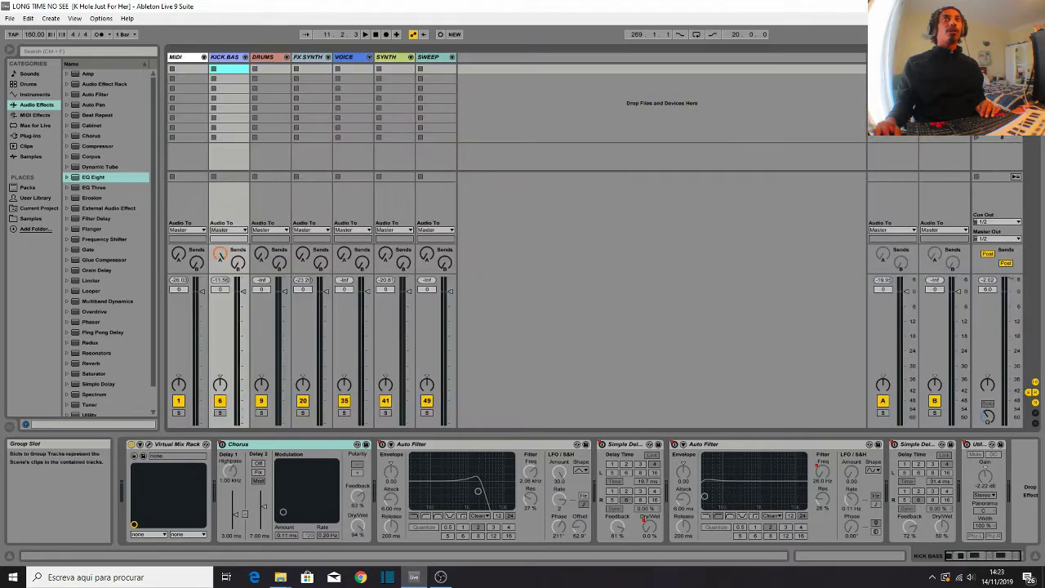
left_click(235, 59)
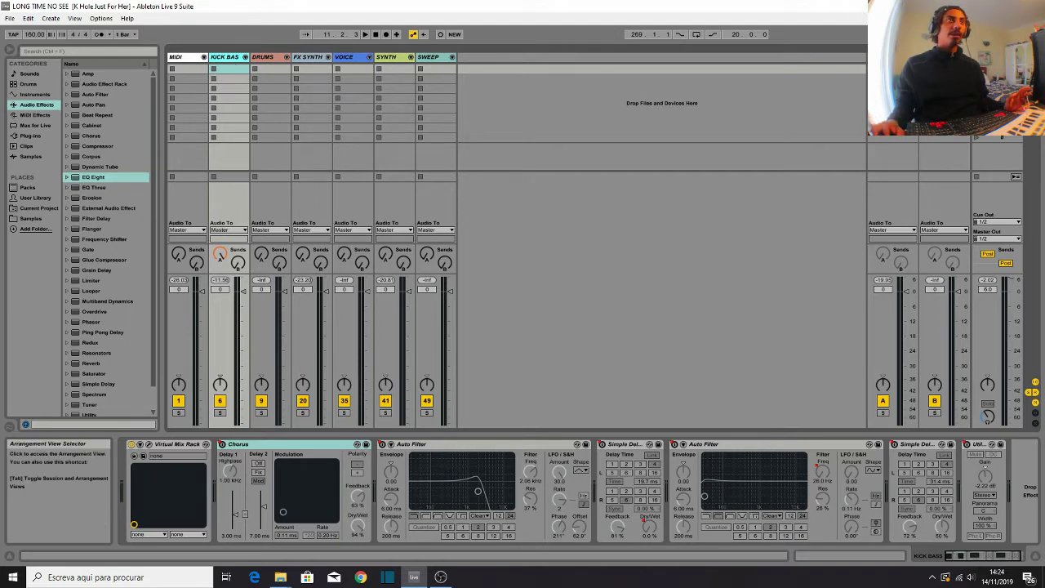
left_click(1015, 177)
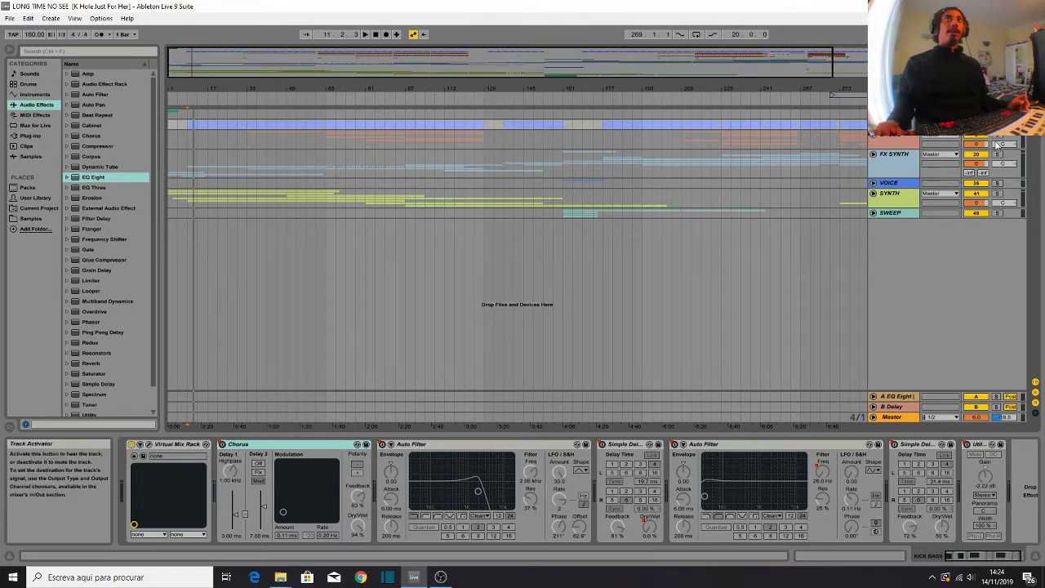
Step: Inspect the device chains of the DRUMS, FX SYNTH, SWEEP, VOICE and SYNTH groups one after another
left_click(896, 142)
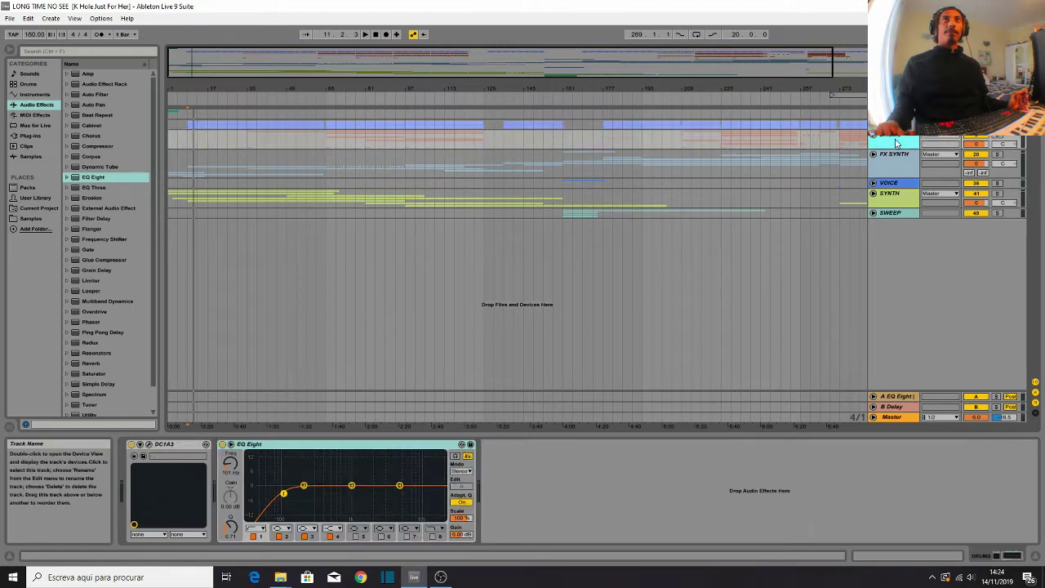
left_click(894, 155)
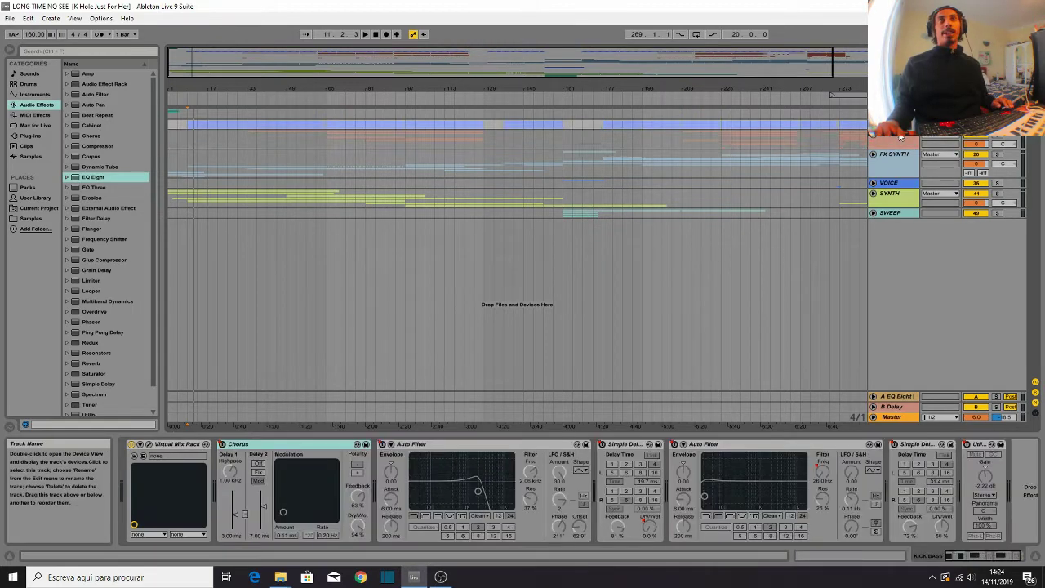
left_click(901, 211)
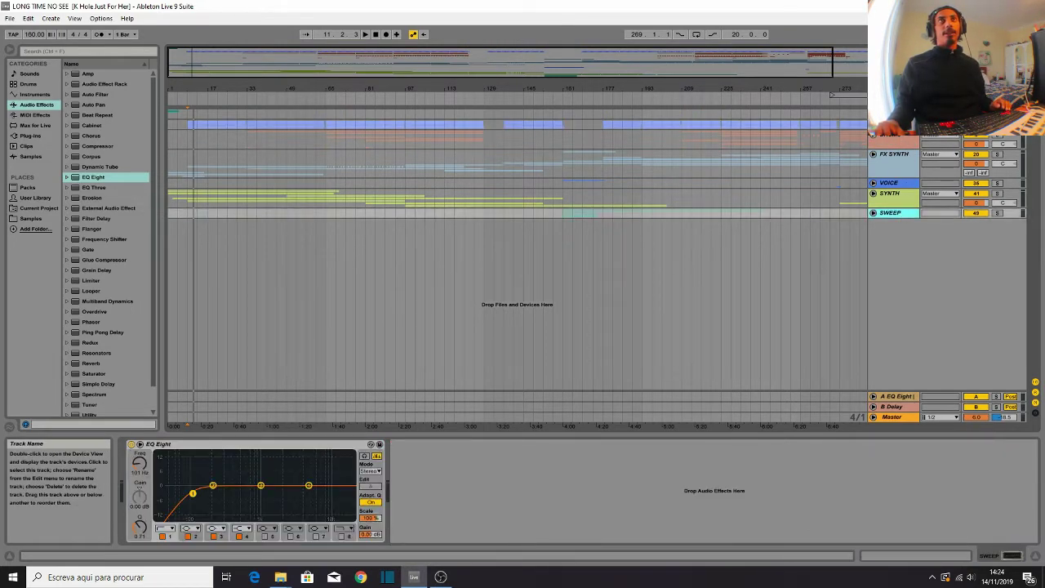
left_click(908, 157)
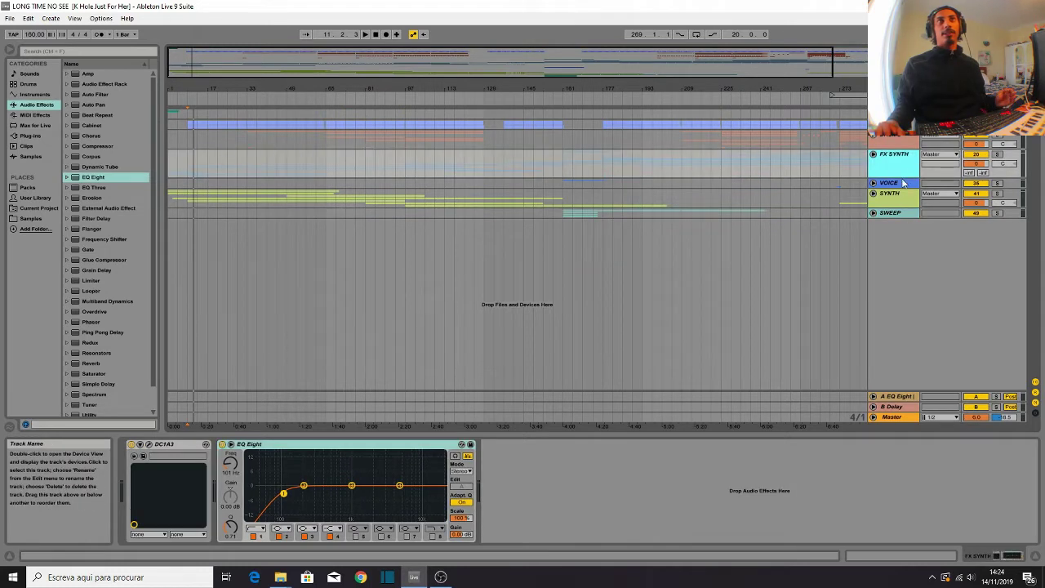
left_click(903, 183)
left_click(903, 196)
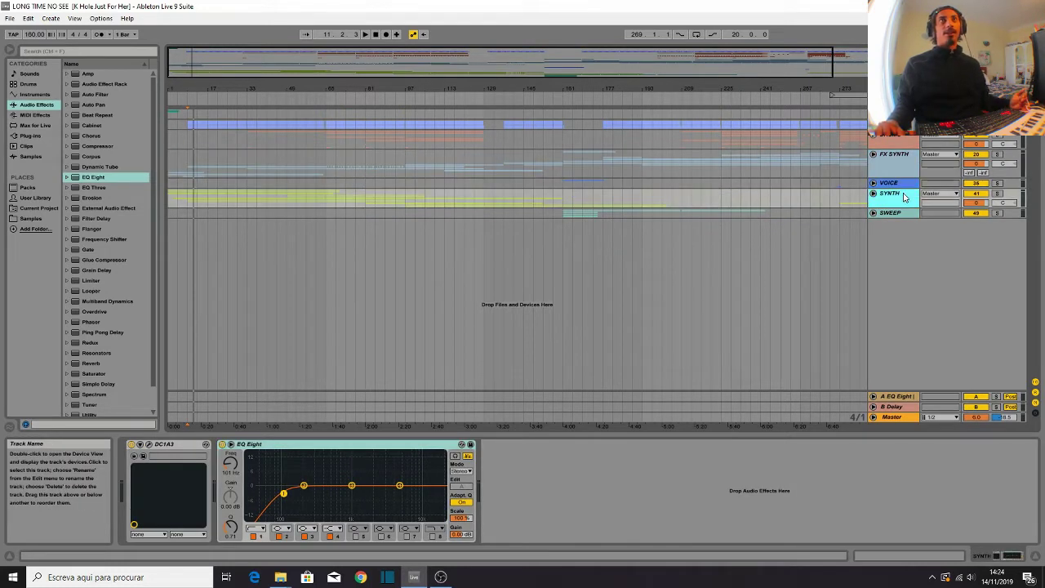
left_click(905, 185)
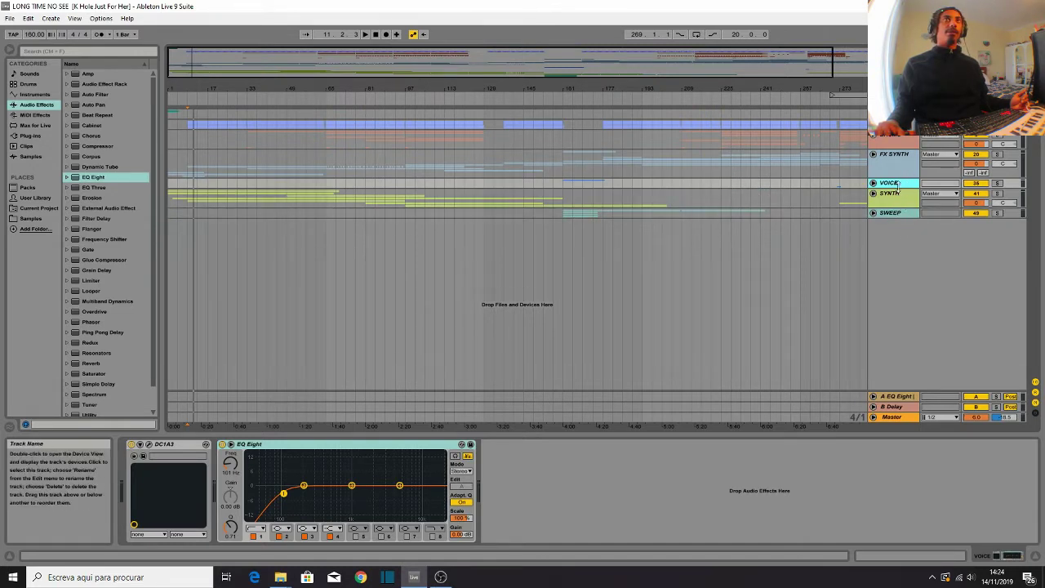
Step: Reorder the groups below FX SYNTH to SWEEP, SYNTH, VOICE, and leave the SYNTH group folded
left_click_drag(906, 210, 902, 188)
left_click(905, 213)
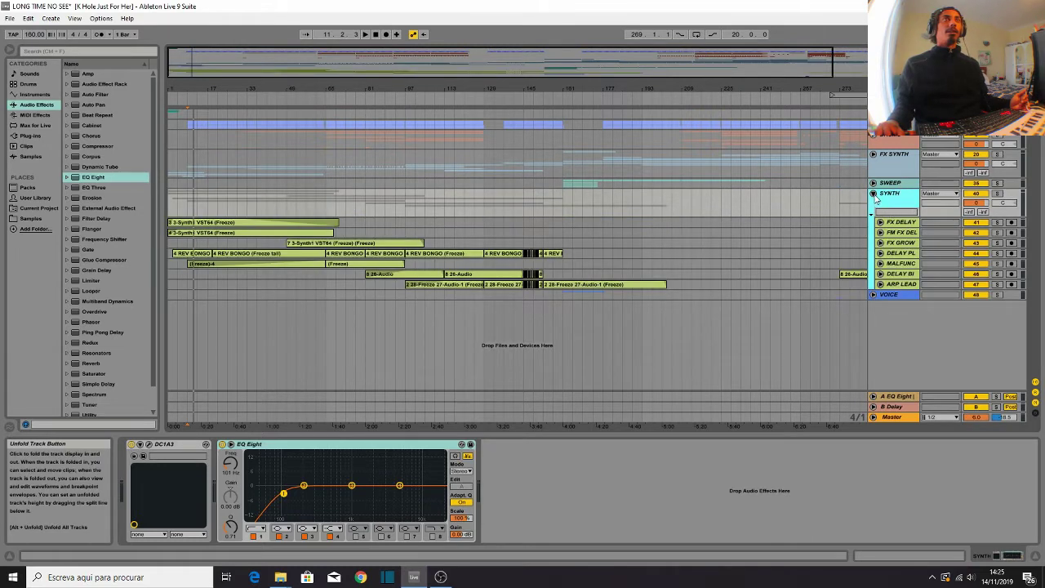
left_click(874, 196)
Step: Audition the arrangement from around bar 142 and stop playback with the insert marker at bar 153
left_click(554, 261)
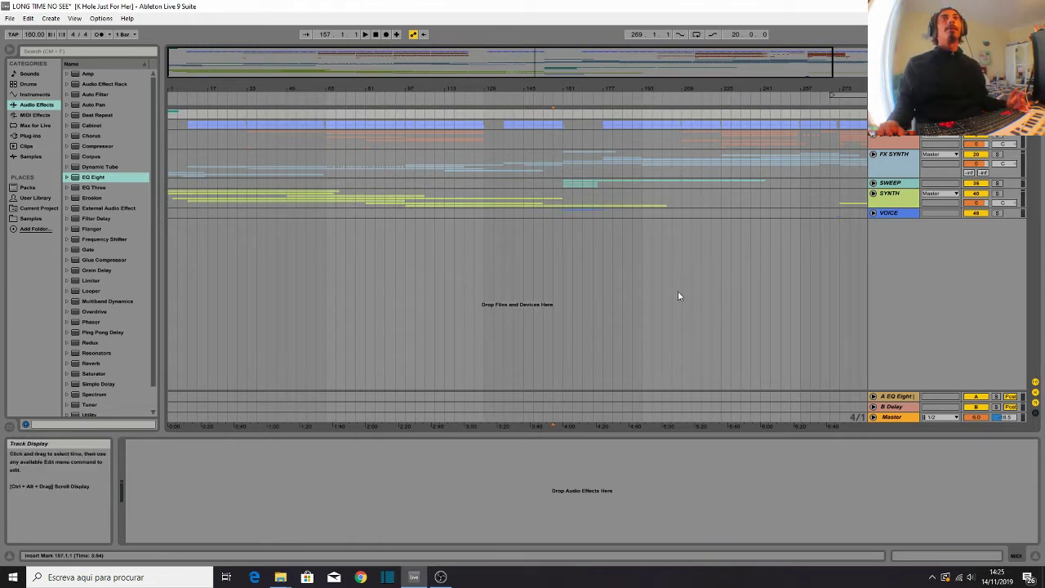
left_click(276, 155)
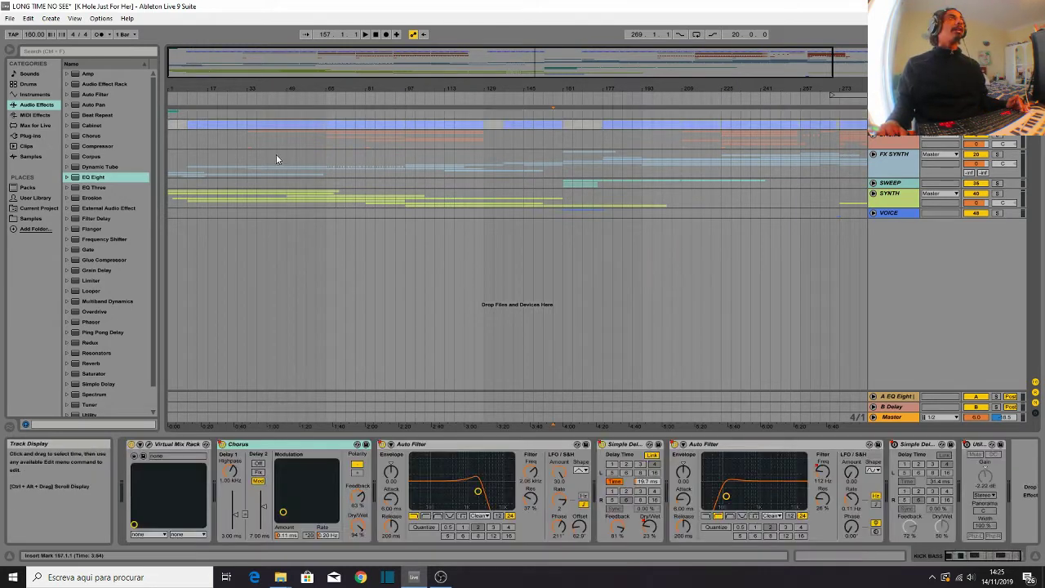
left_click(183, 122)
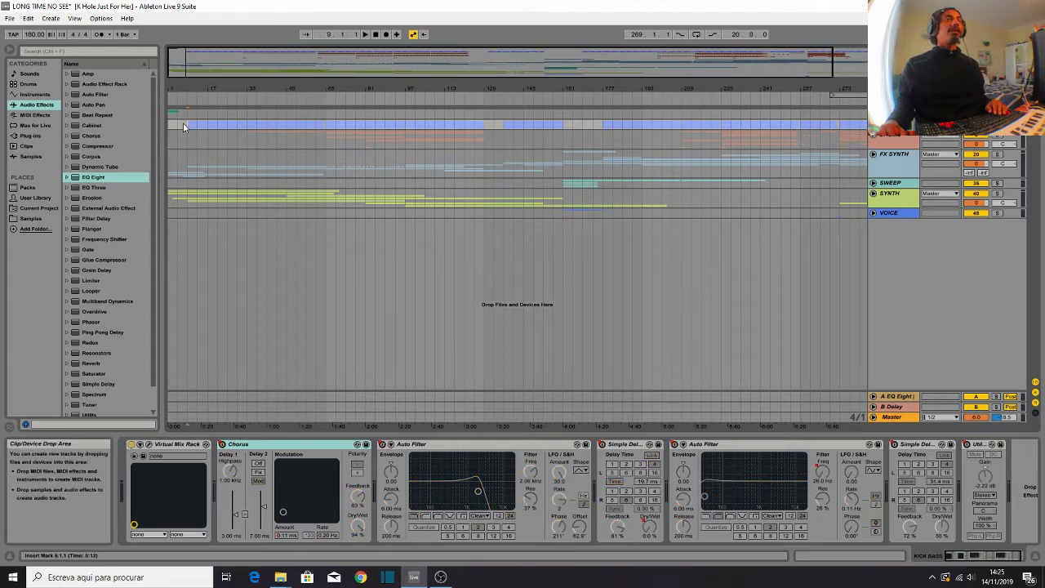
left_click(527, 99)
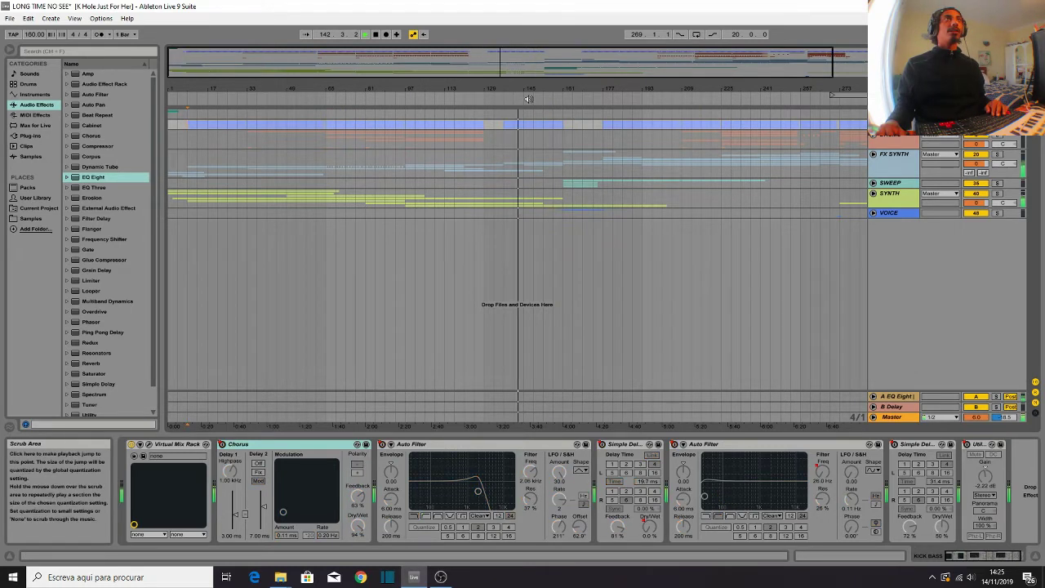
left_click(535, 120)
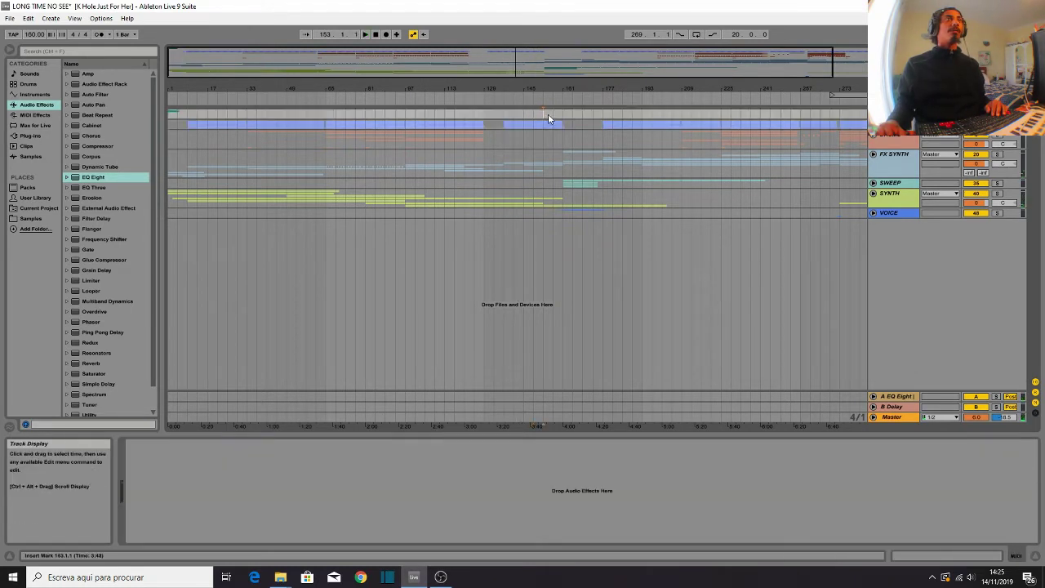
Step: Open the Virtual Mix Rack plug-in of the KICK BASS group and move its window lower over the arrangement
left_click(895, 127)
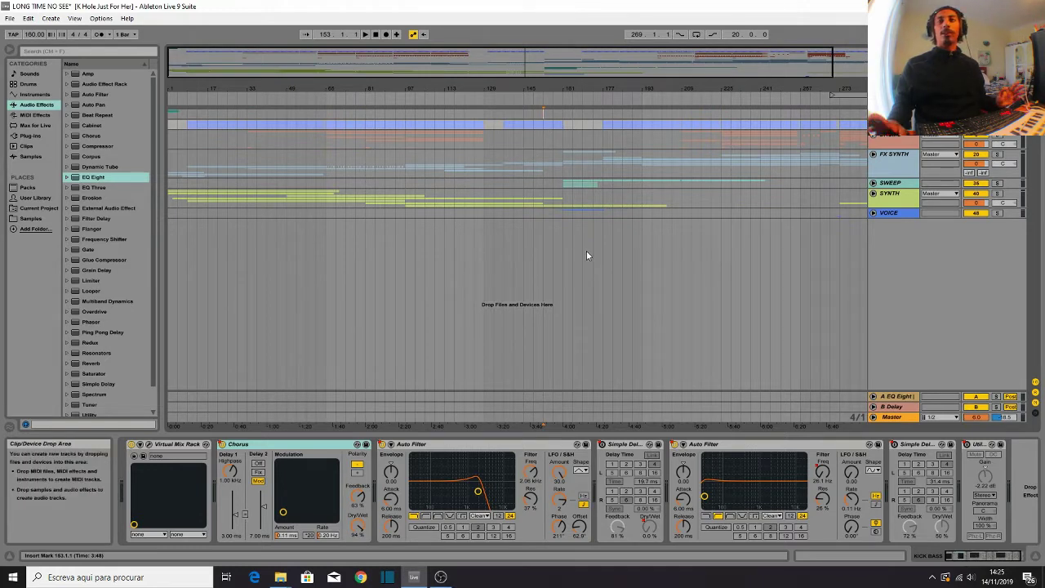
left_click(149, 444)
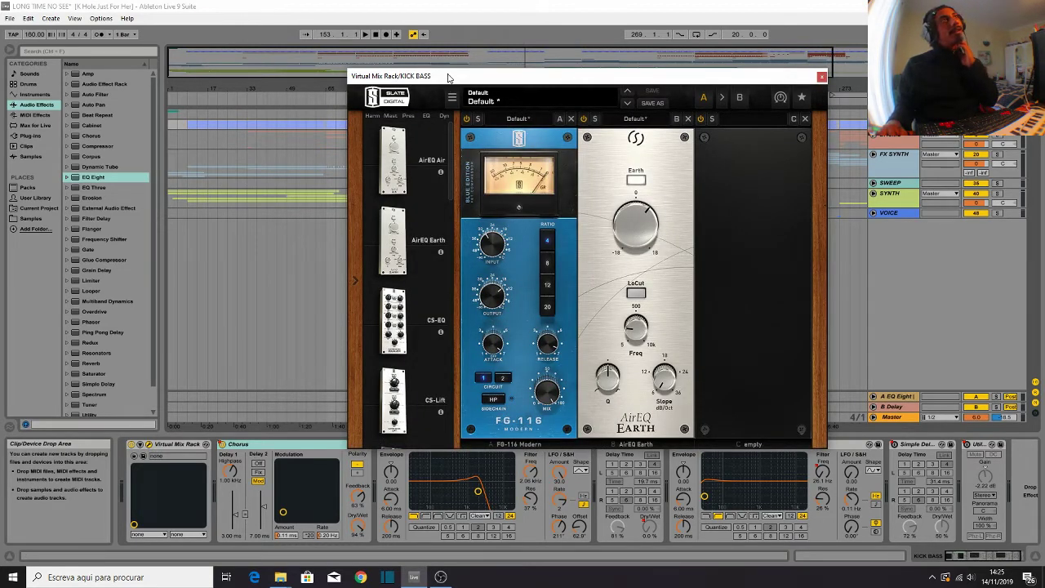
left_click_drag(447, 78, 435, 140)
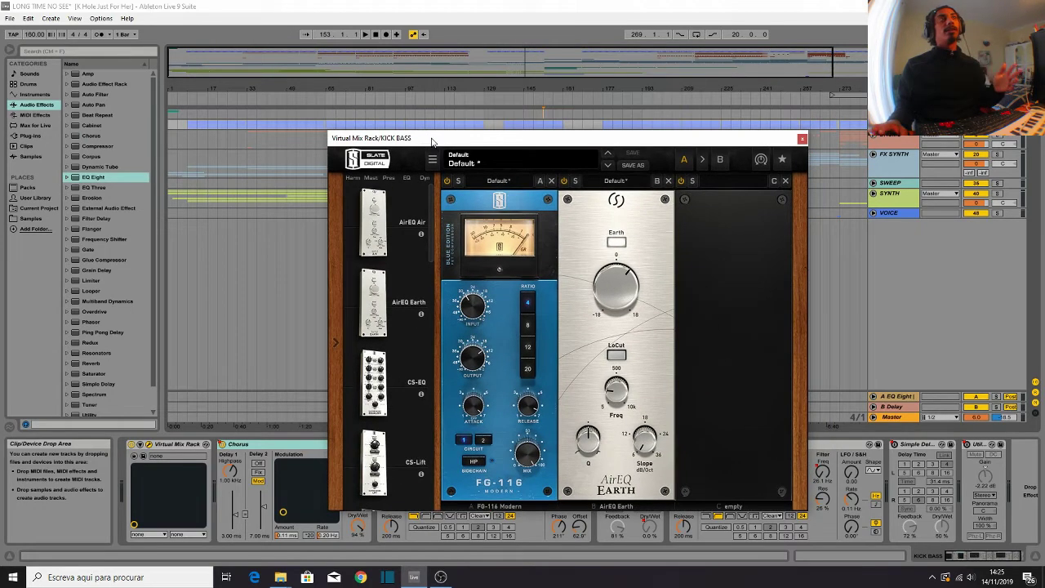
Step: Browse the Virtual Mix Rack's module categories from Harm through Mast, Pres, EQ and Dyn, returning to Harm
left_click(351, 179)
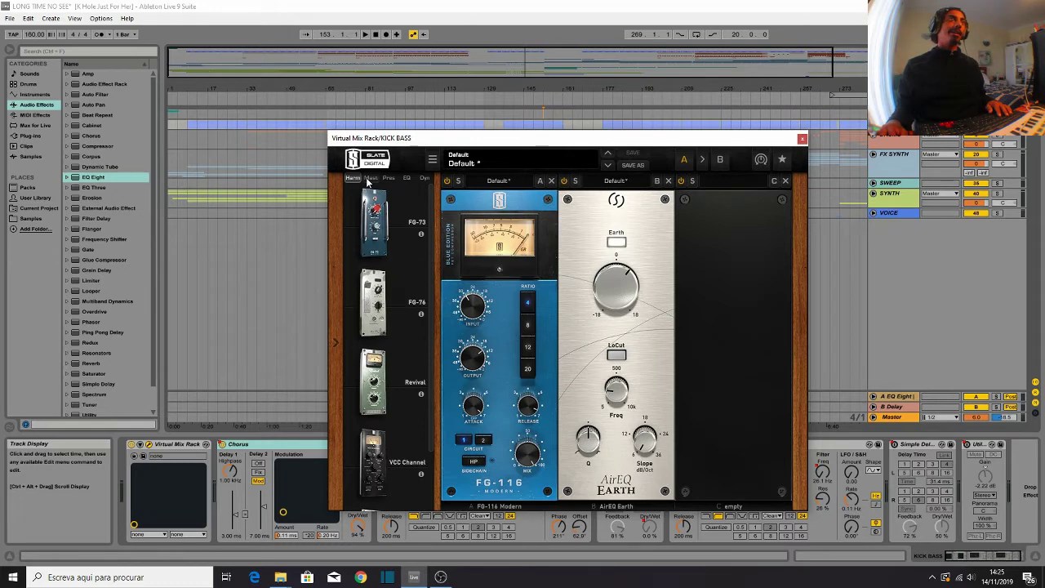
left_click(369, 179)
left_click(388, 179)
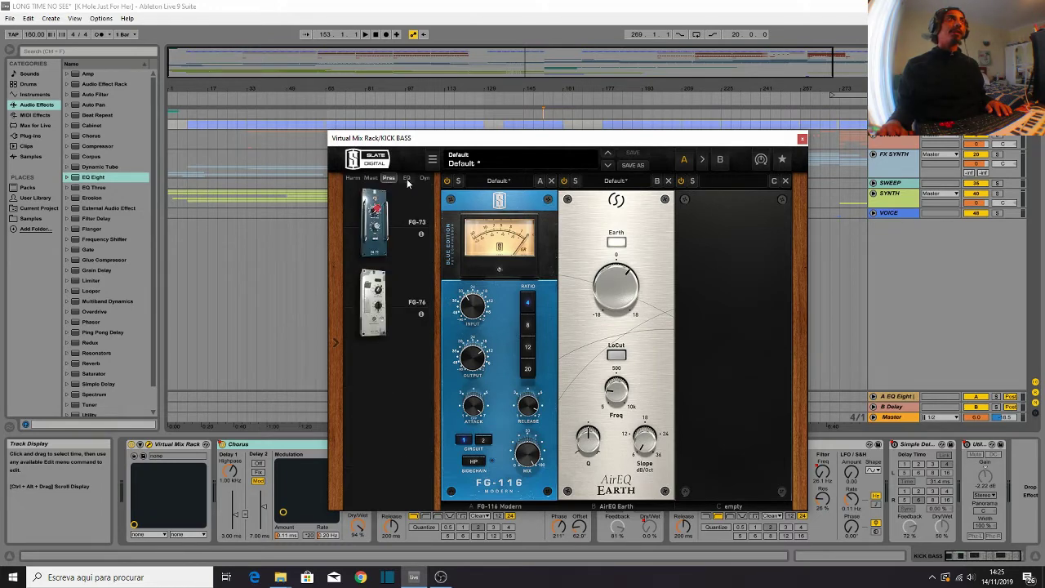
left_click(407, 179)
left_click(422, 179)
left_click(389, 178)
left_click(369, 179)
left_click(351, 178)
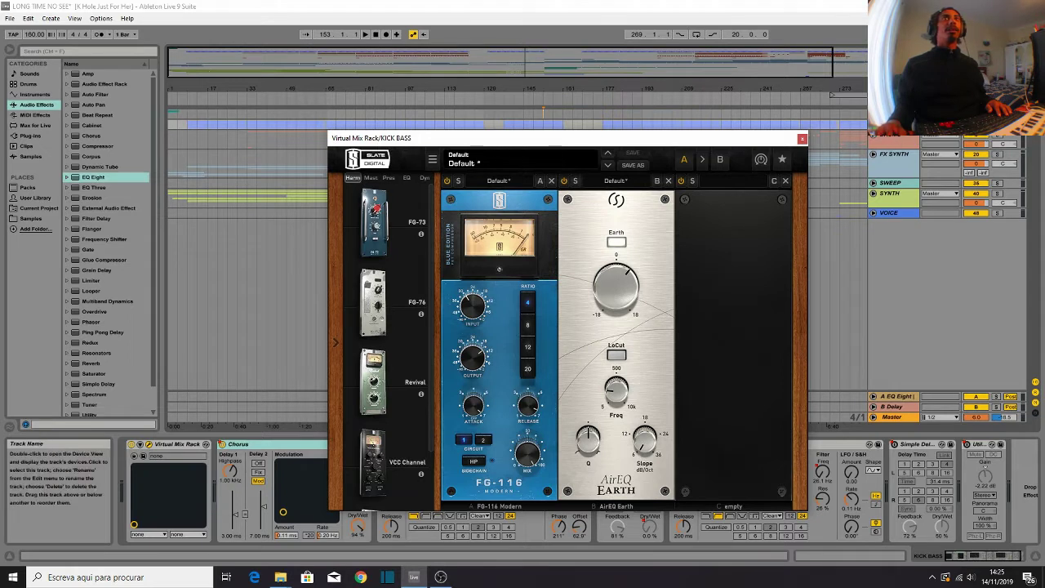
Step: Examine the Earth, LoCut and Freq controls of the AirEQ Earth module in the KICK BASS rack
left_click(209, 115)
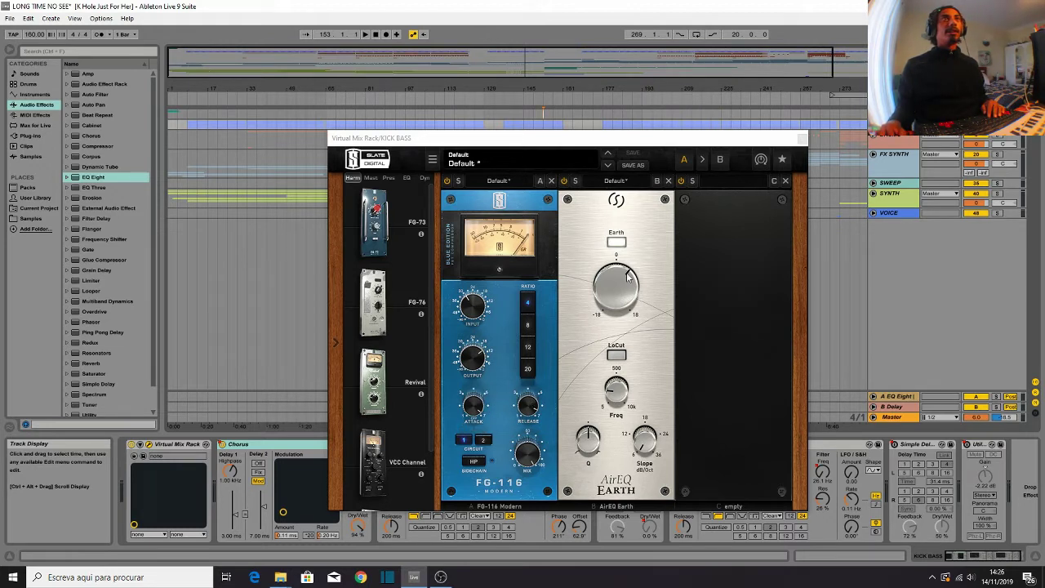
left_click_drag(617, 275, 657, 273)
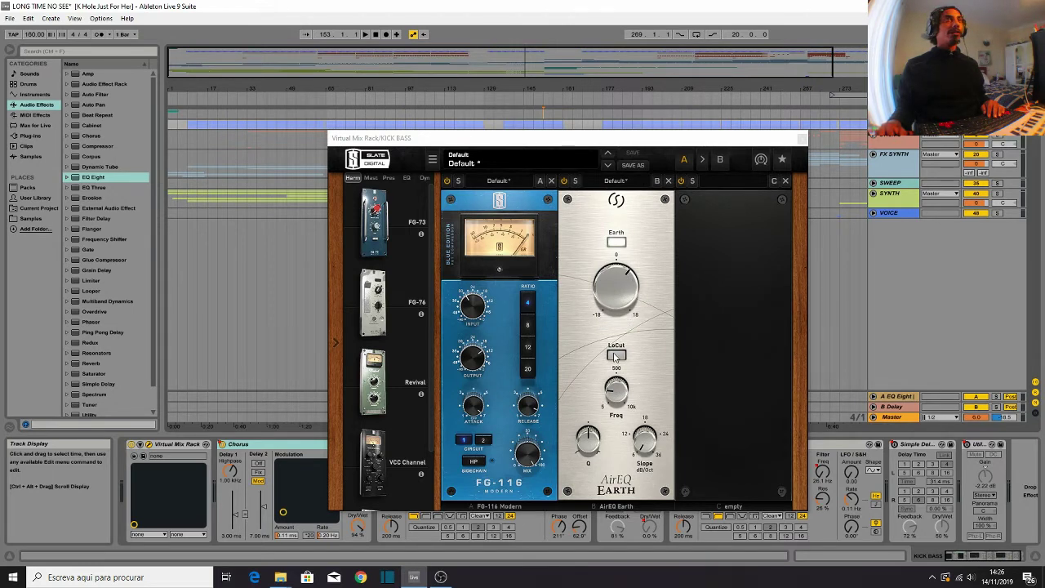
mouse_move(622, 397)
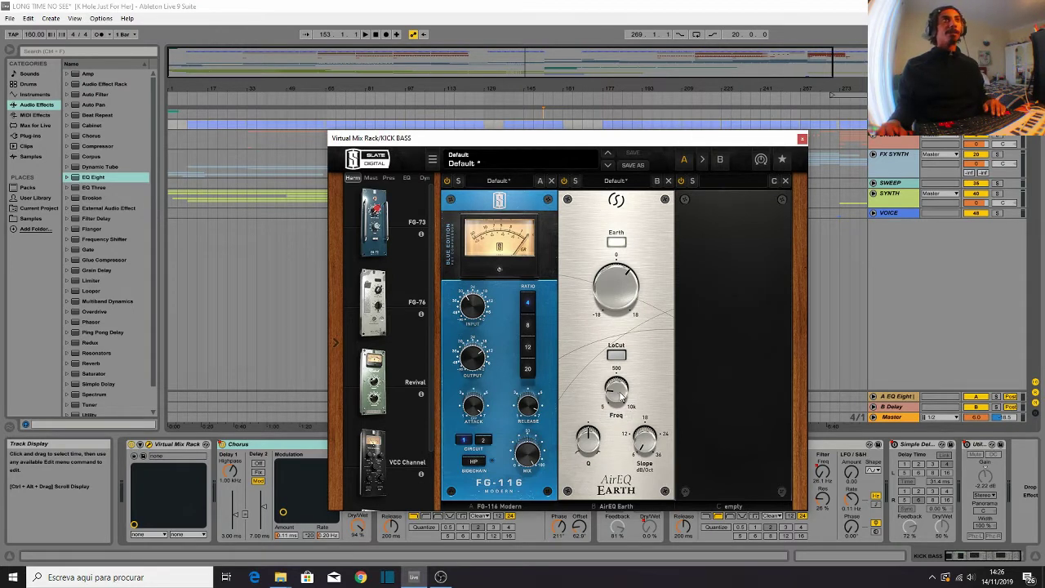
mouse_move(626, 278)
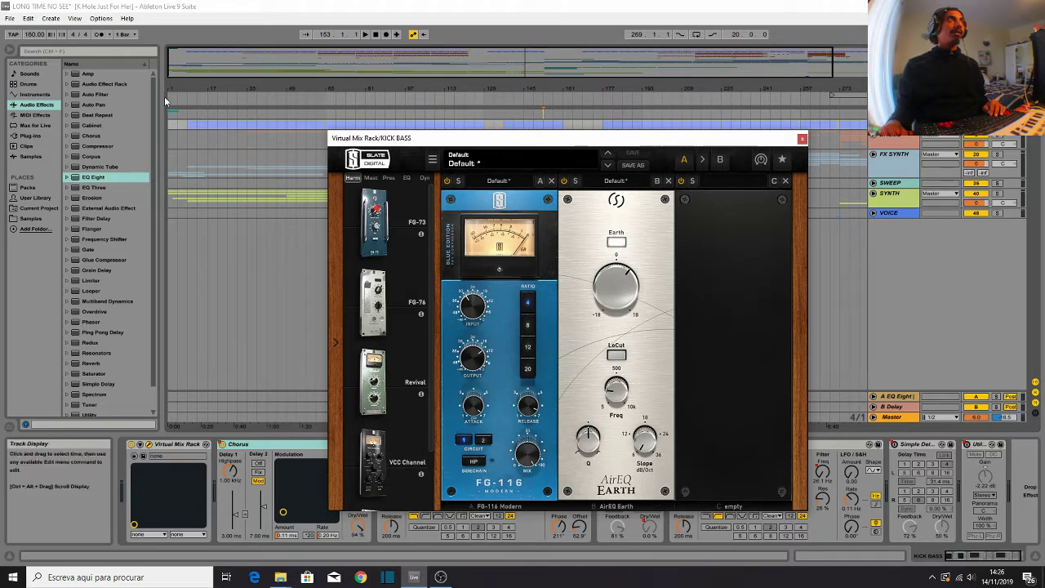
Step: Play from bar 9 and compare the KICK BASS sound with Virtual Mix Rack bypassed and active, leaving it active
left_click(183, 134)
left_click(185, 125)
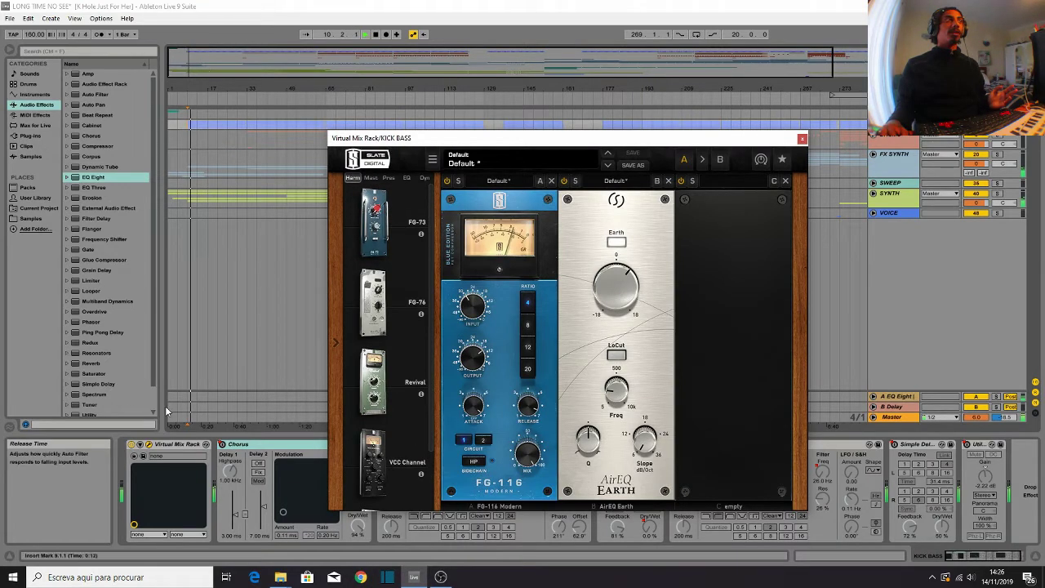
left_click(131, 445)
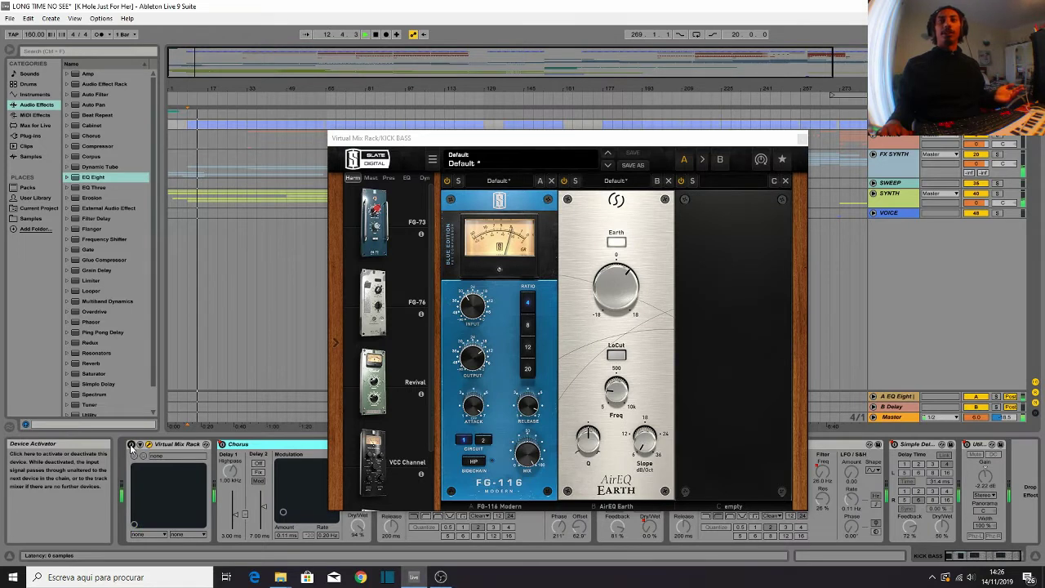
left_click(131, 445)
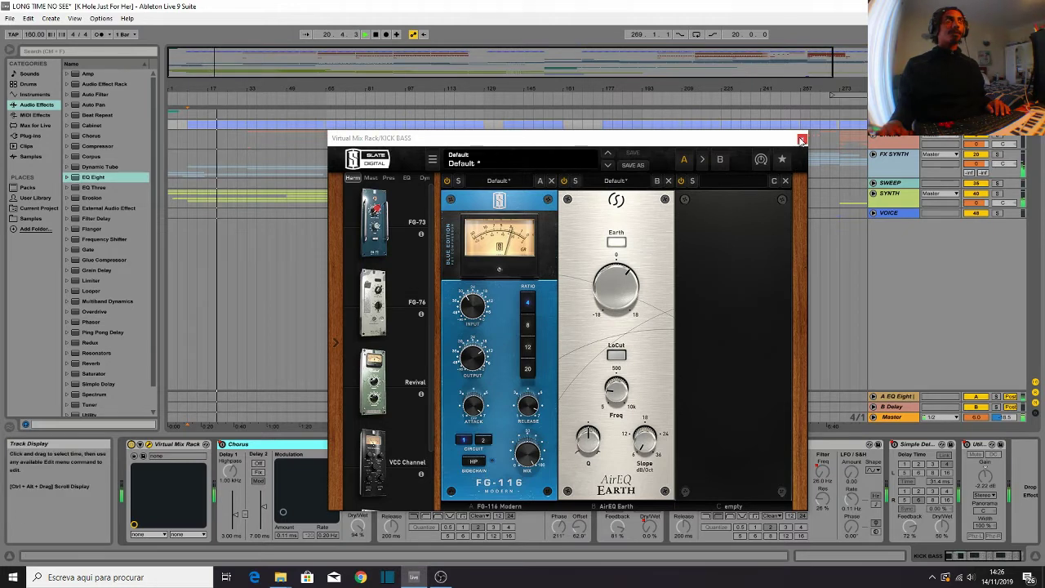
left_click(131, 446)
left_click(131, 446)
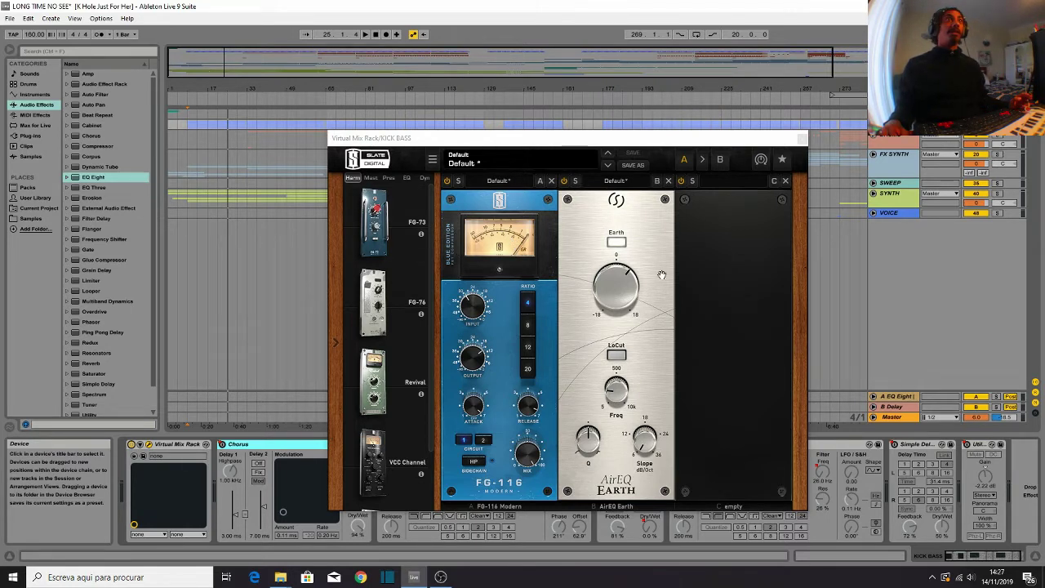
Step: Look further down the harmonic modules in the Virtual Mix Rack and close the plug-in window
mouse_move(420, 238)
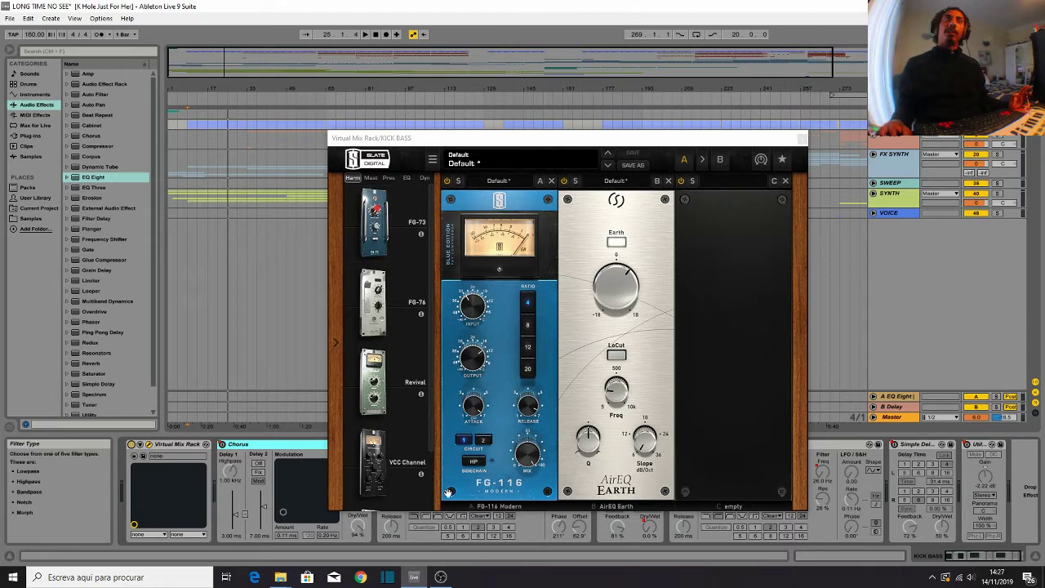
scroll(424, 386, "down", 1)
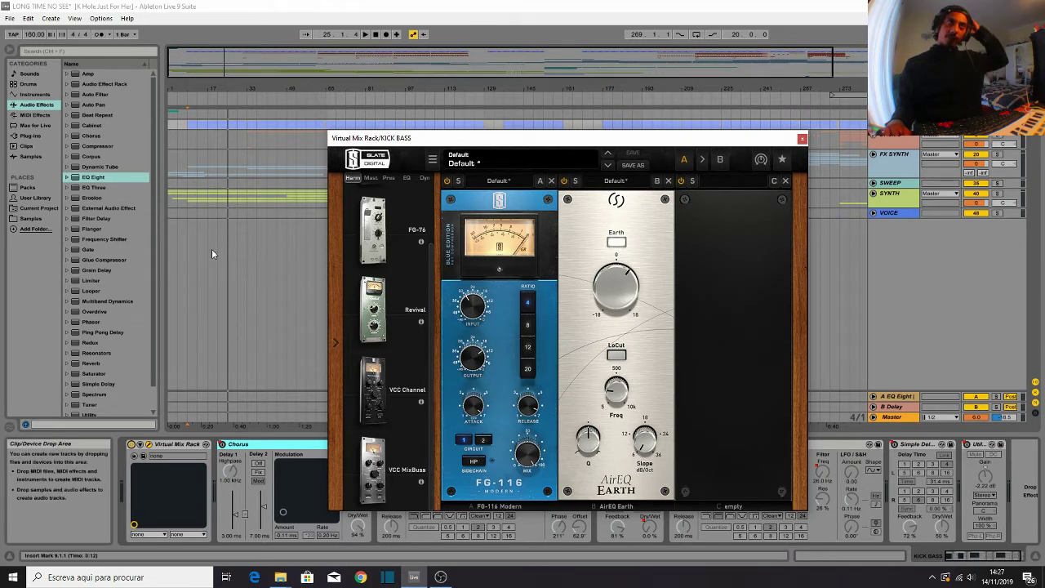
left_click(802, 140)
Step: Open the DC1A3 compressor on the DRUMS group and move its window clear of the device chain
left_click(905, 160)
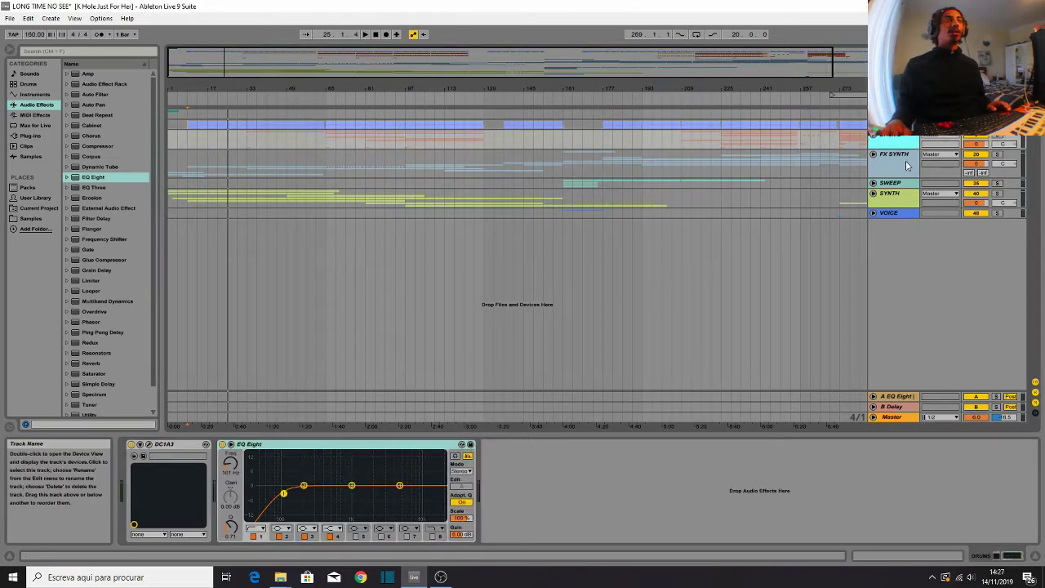
left_click(148, 445)
left_click_drag(477, 282, 631, 205)
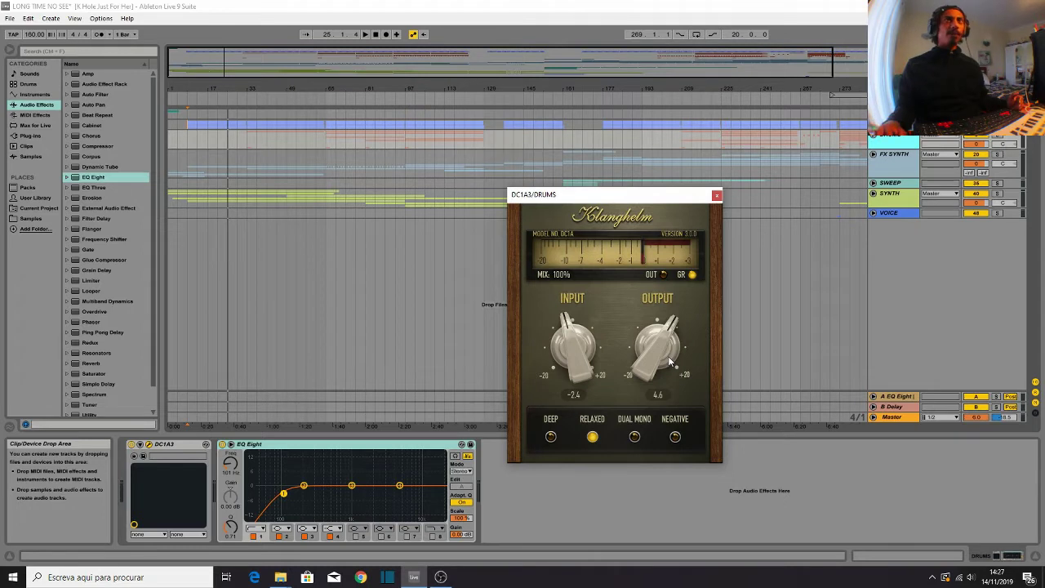
Step: Play the arrangement from about bar 225 with DC1A3 open, and bring the end section of the song into view
left_click(713, 139)
key("space")
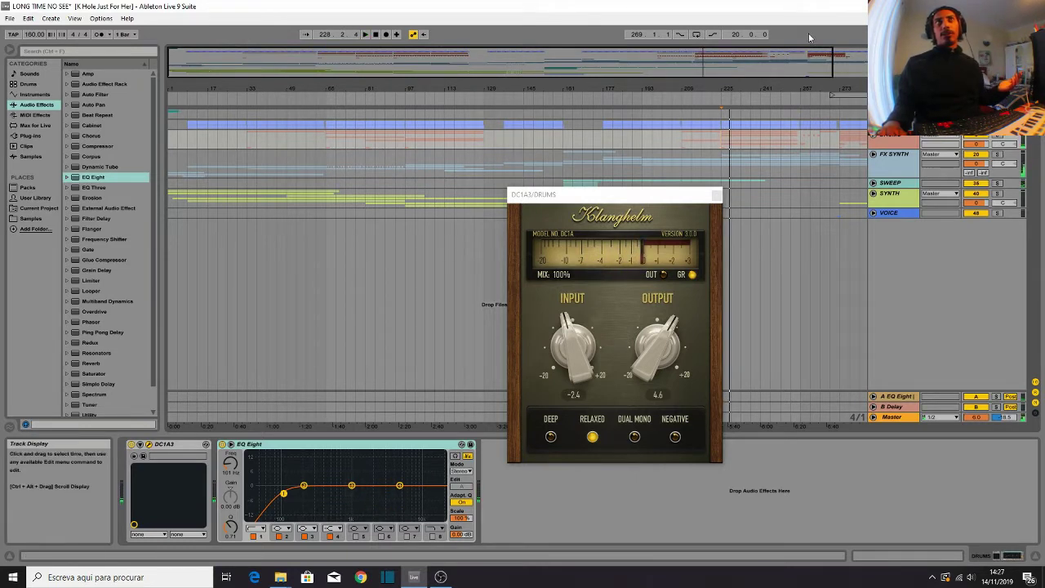
left_click_drag(453, 61, 651, 61)
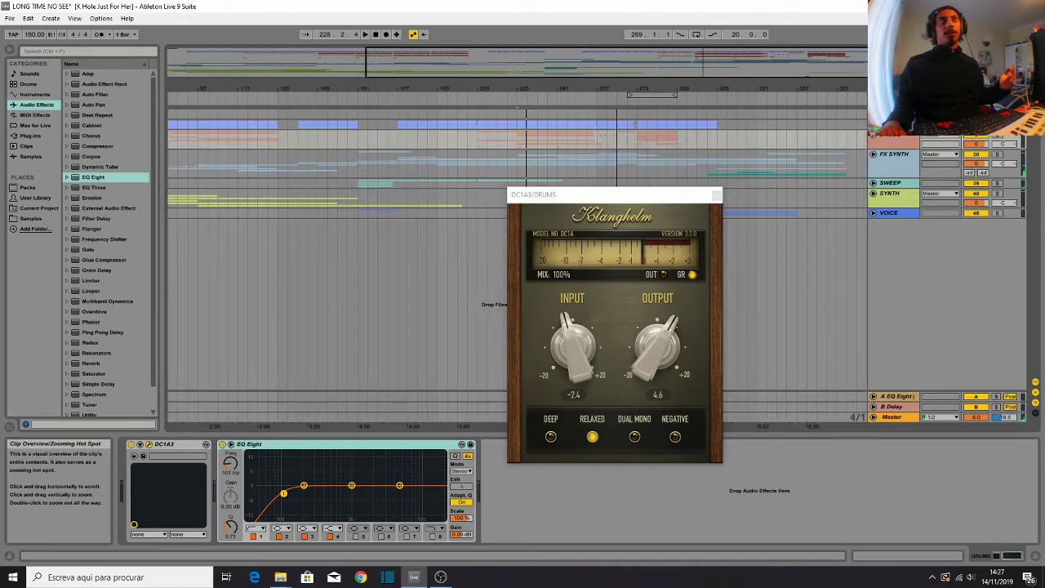
Step: Play the arrangement from bar 273 with the DRUMS compressor open, and stop playback
left_click(640, 135)
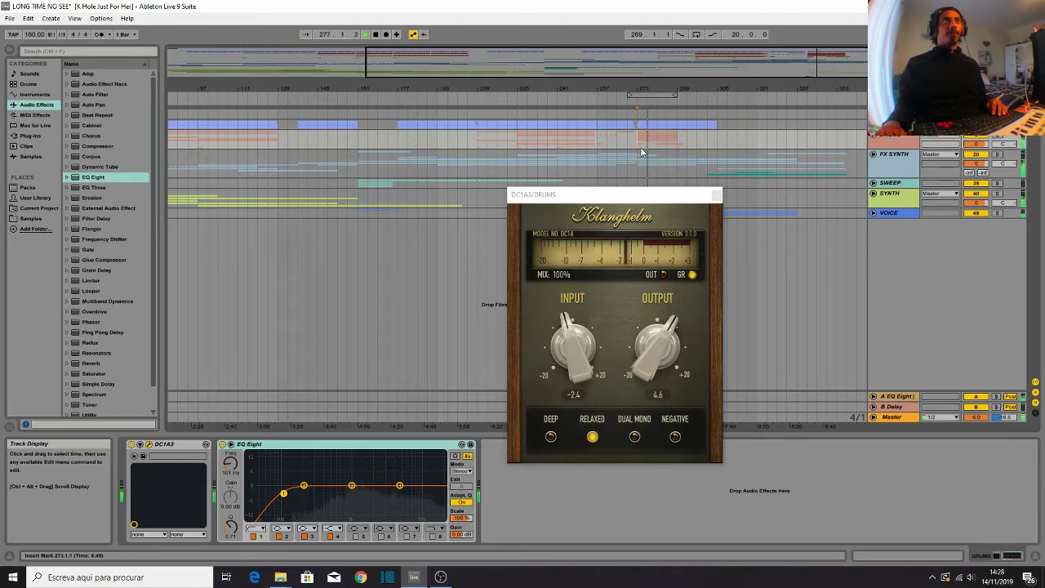
key("space")
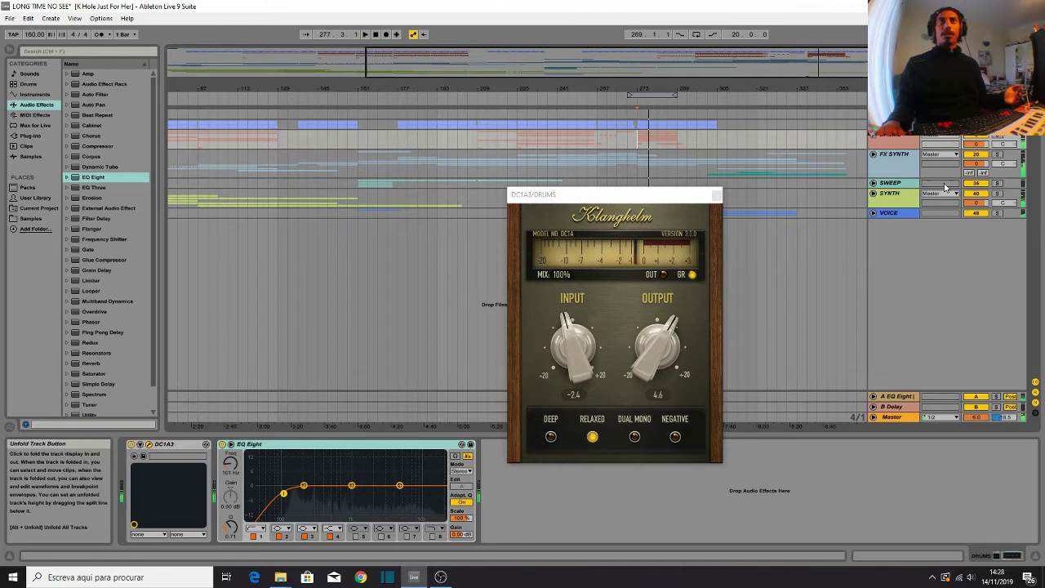
Step: Look through the device chains of the KICK BASS, DRUMS, FX SYNTH, SWEEP, SYNTH and VOICE groups, ending on FX SYNTH
left_click(908, 161)
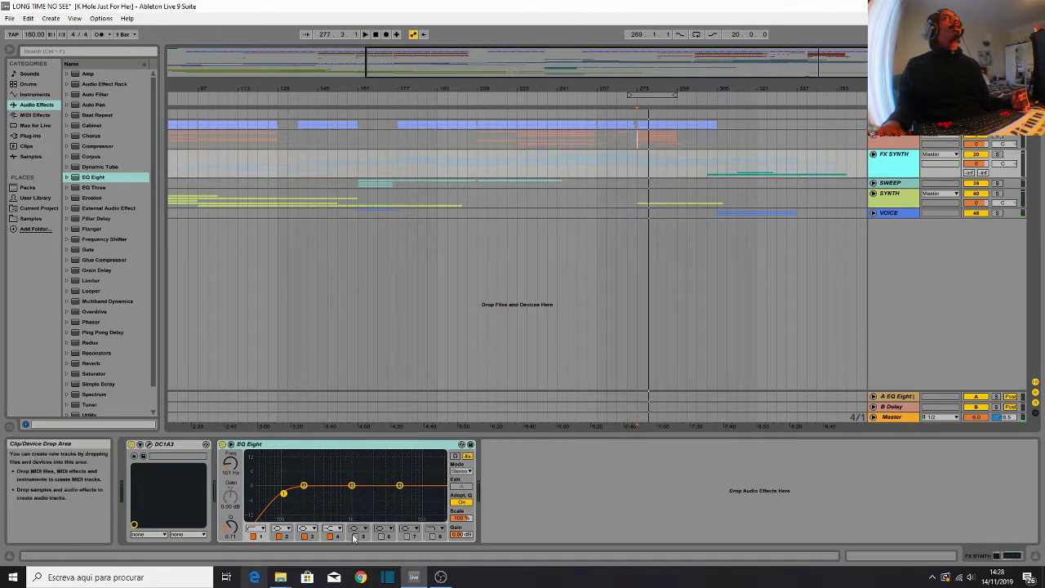
left_click(872, 134)
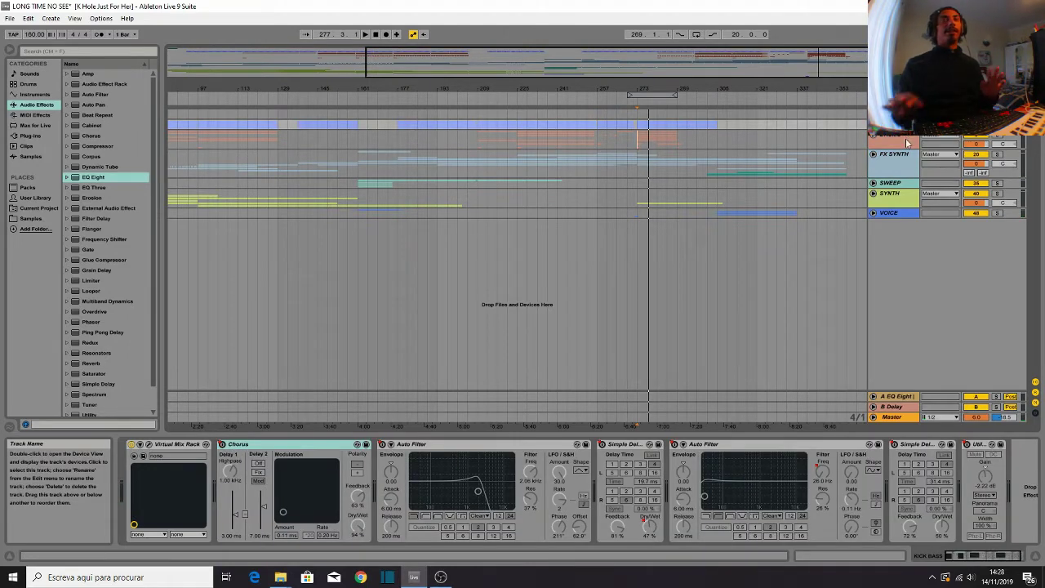
left_click(912, 163)
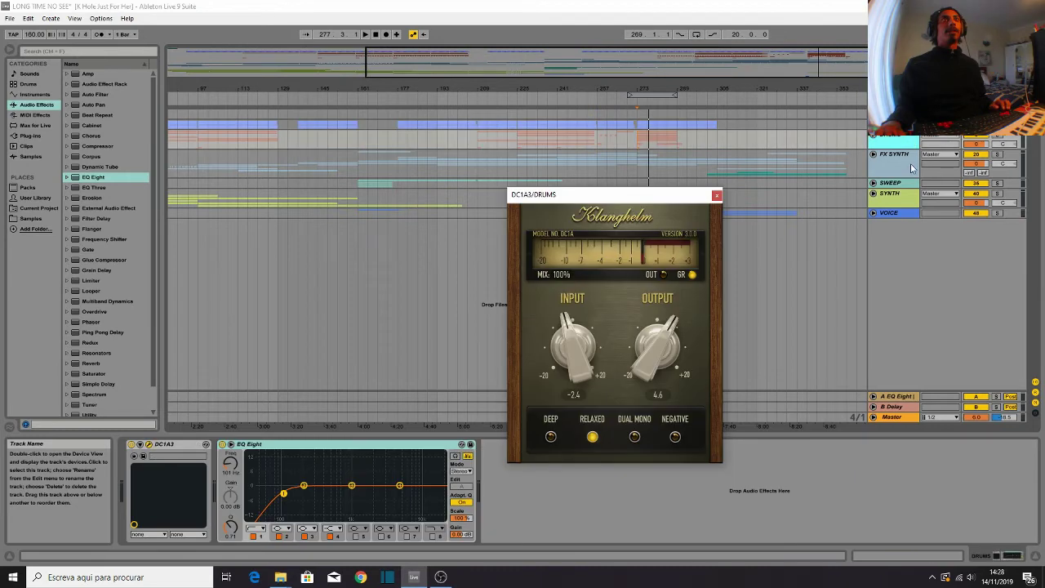
left_click(906, 193)
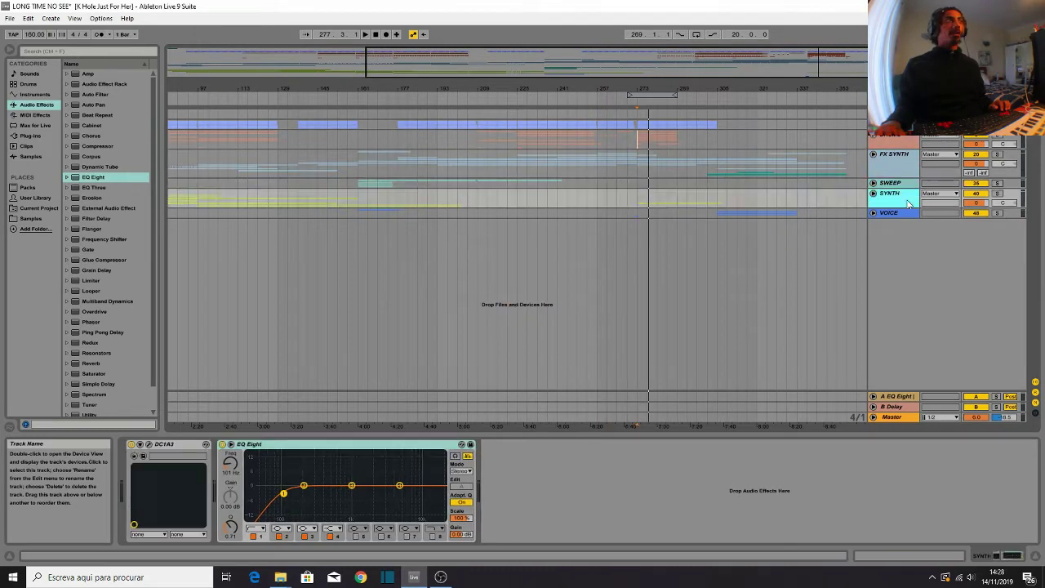
left_click(903, 213)
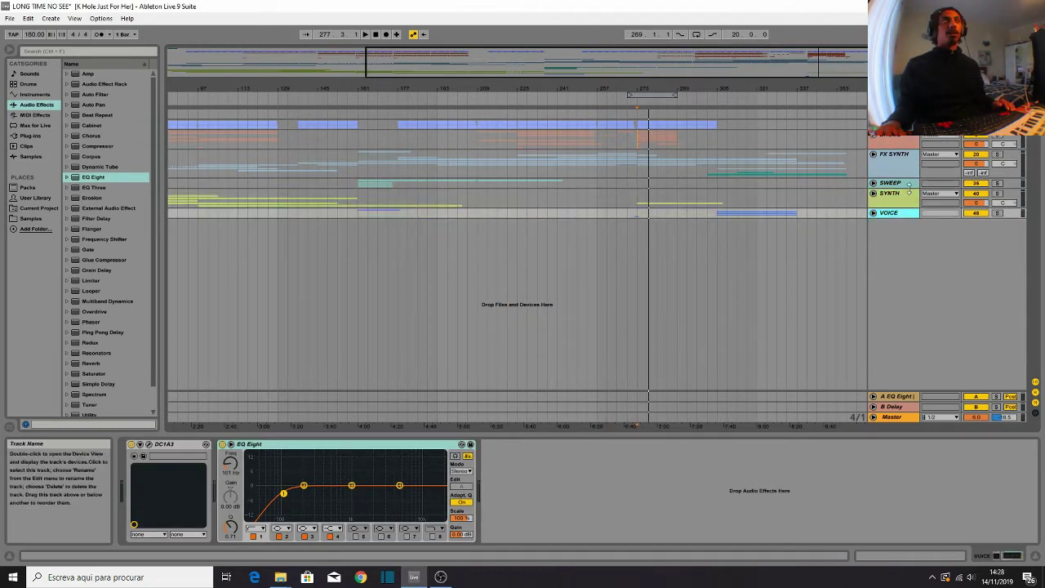
left_click(905, 196)
left_click(905, 183)
left_click(904, 171)
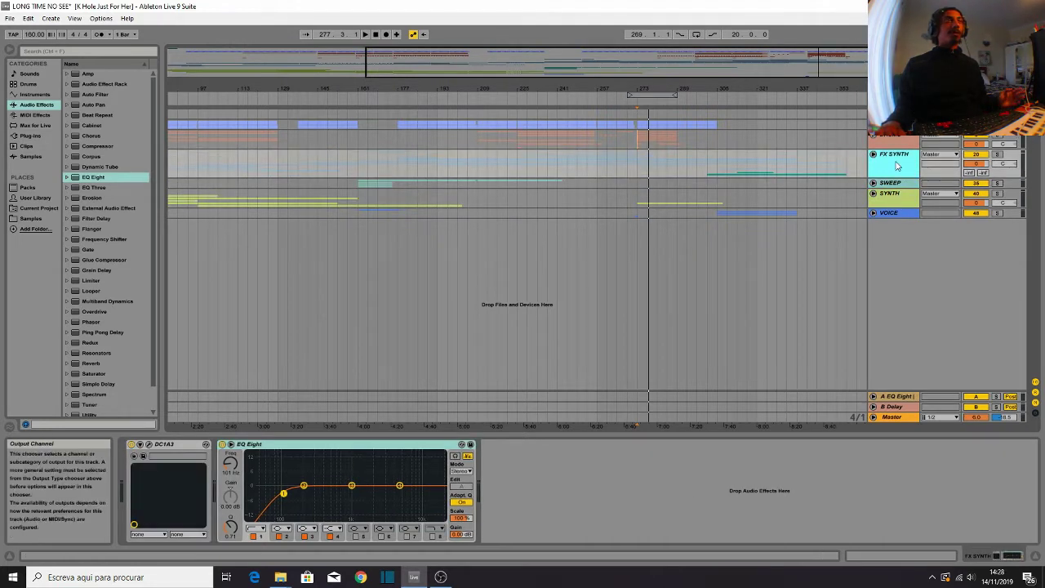
Step: Open the DC1A3 compressor on FX SYNTH, check its gain reduction during playback from bar 273, and view the SWEEP group's devices
left_click(149, 444)
key("space")
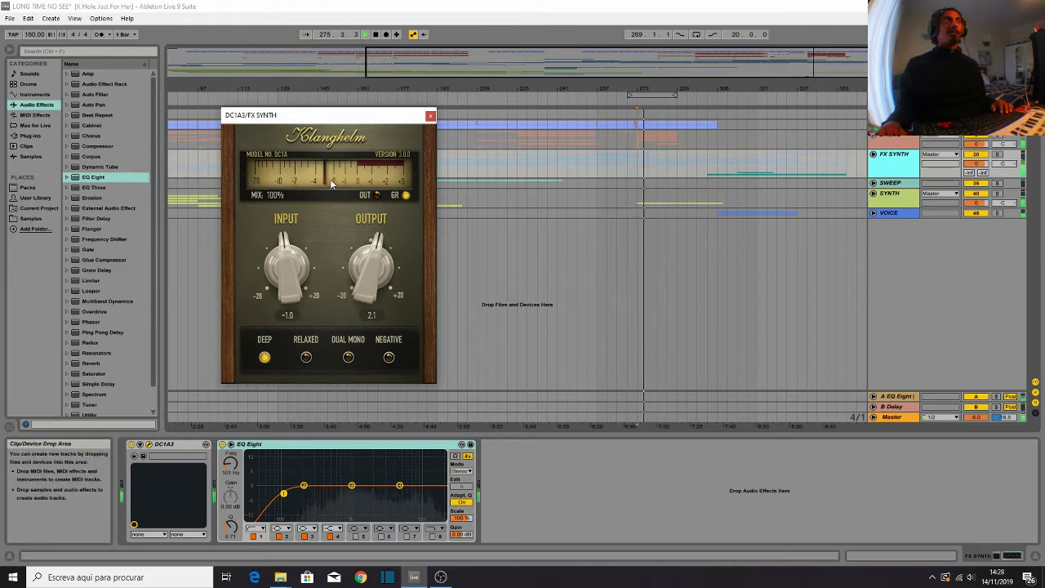
key("space")
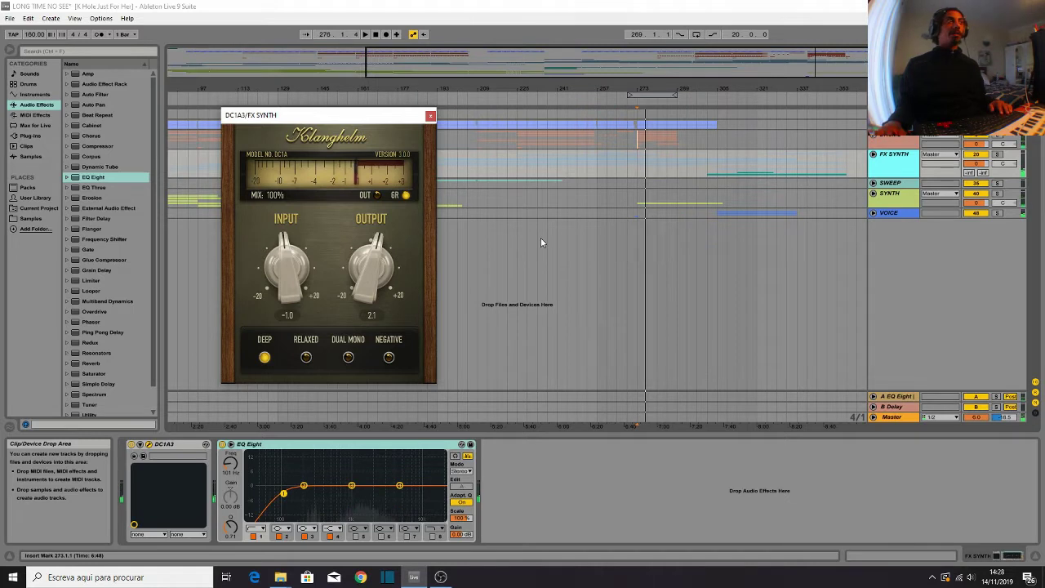
left_click(912, 184)
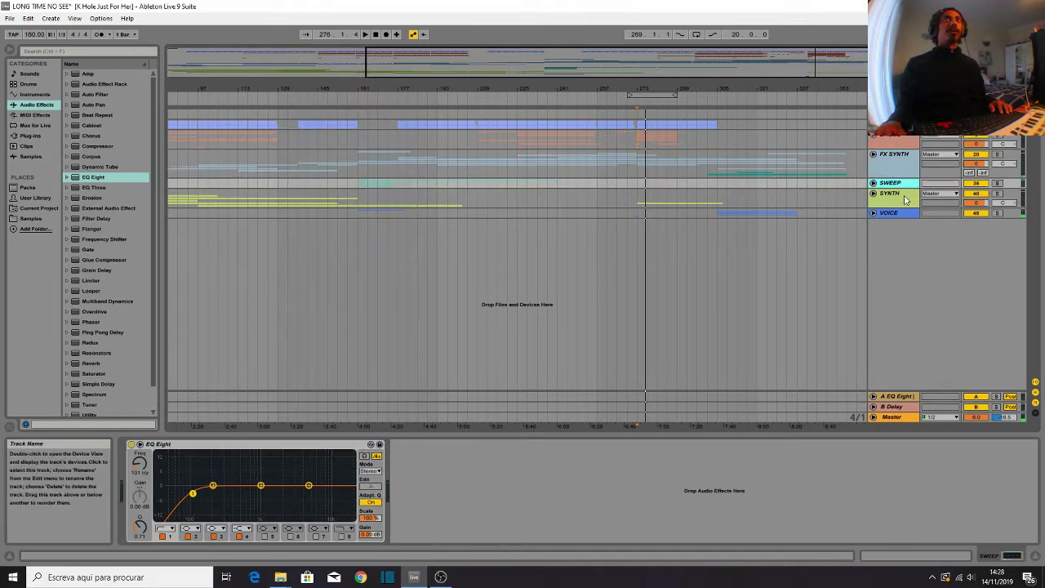
Step: Open the DC1A3 compressor on the SYNTH group during playback from about bar 95, and set its input to 0.6 and output to 2.9
left_click(905, 200)
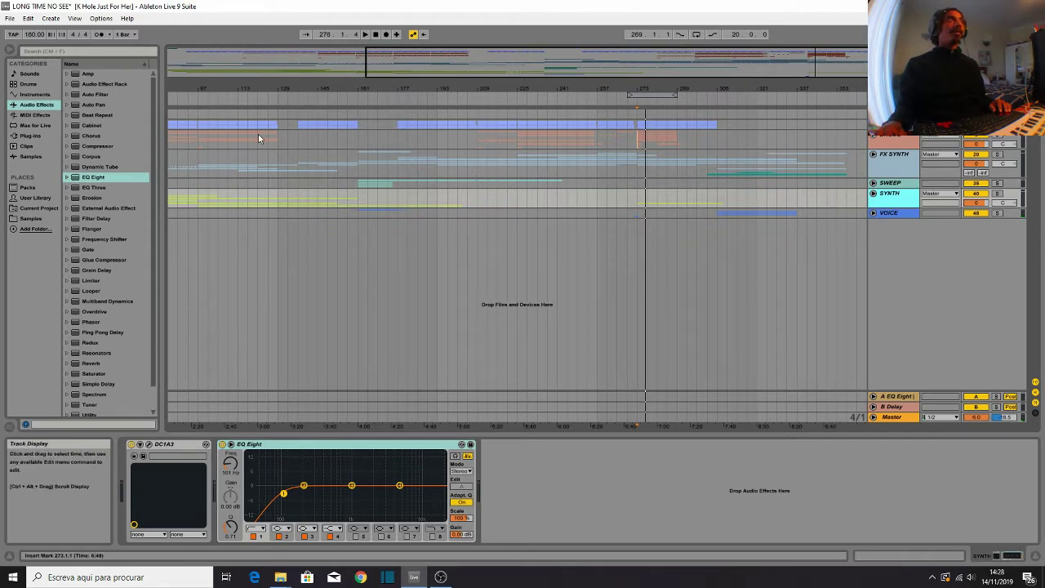
left_click(196, 114)
key("space")
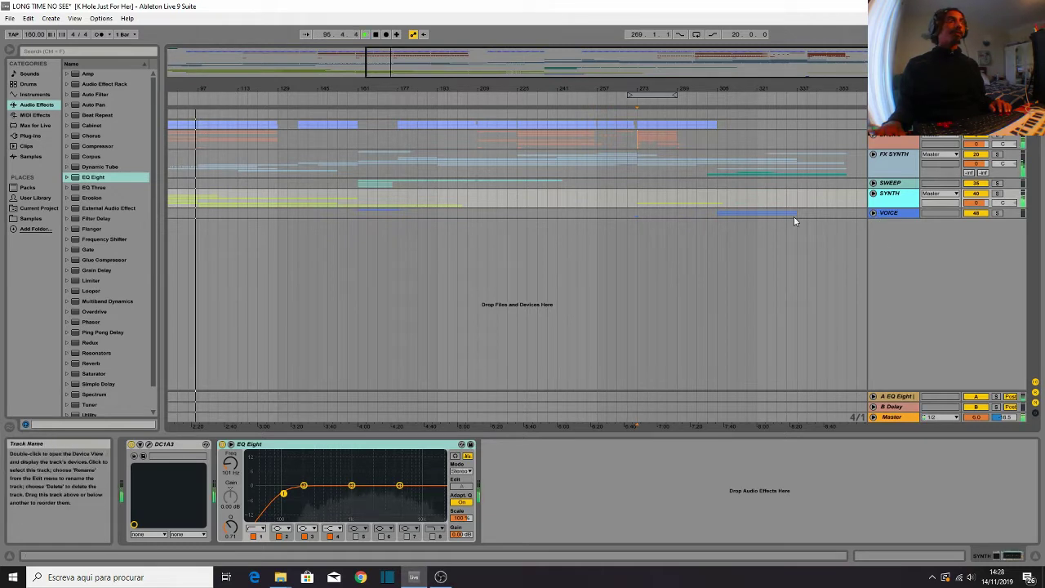
left_click(148, 444)
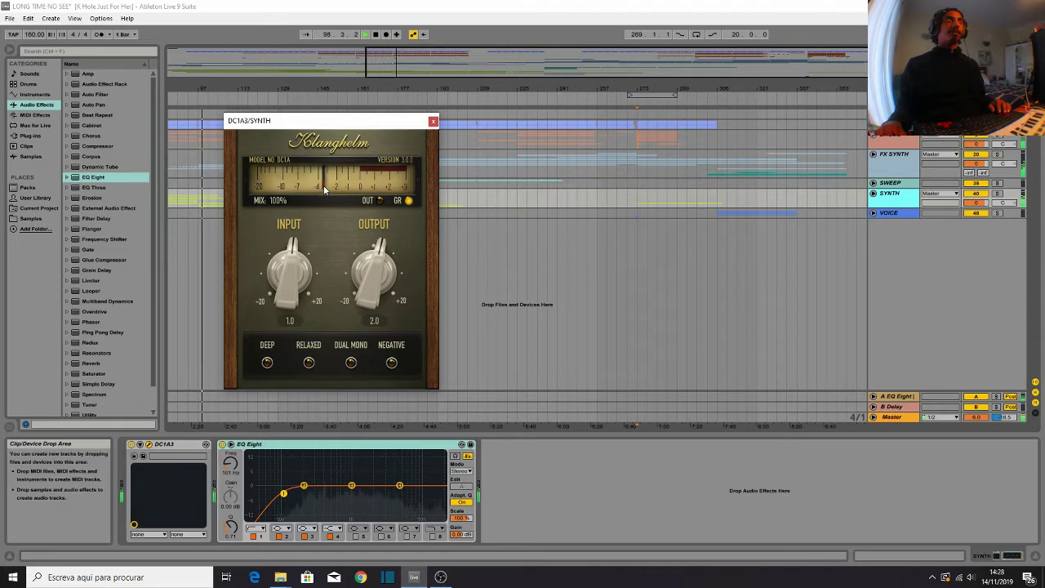
left_click_drag(298, 271, 357, 268)
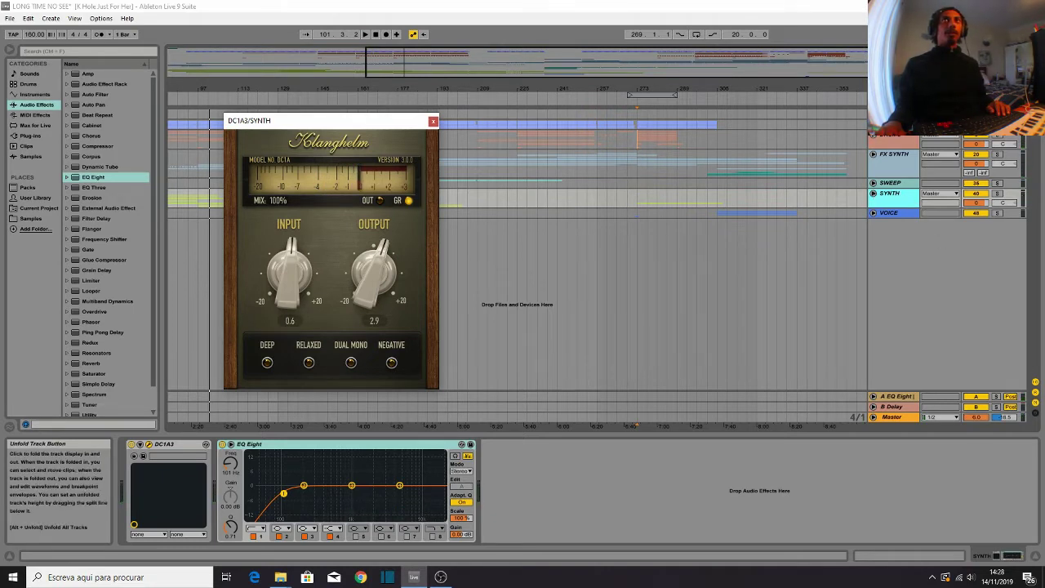
Step: Check the group levels in the Session mixer during playback from bar 273, return to the arrangement and move the compressor window off the tracks
key("Tab")
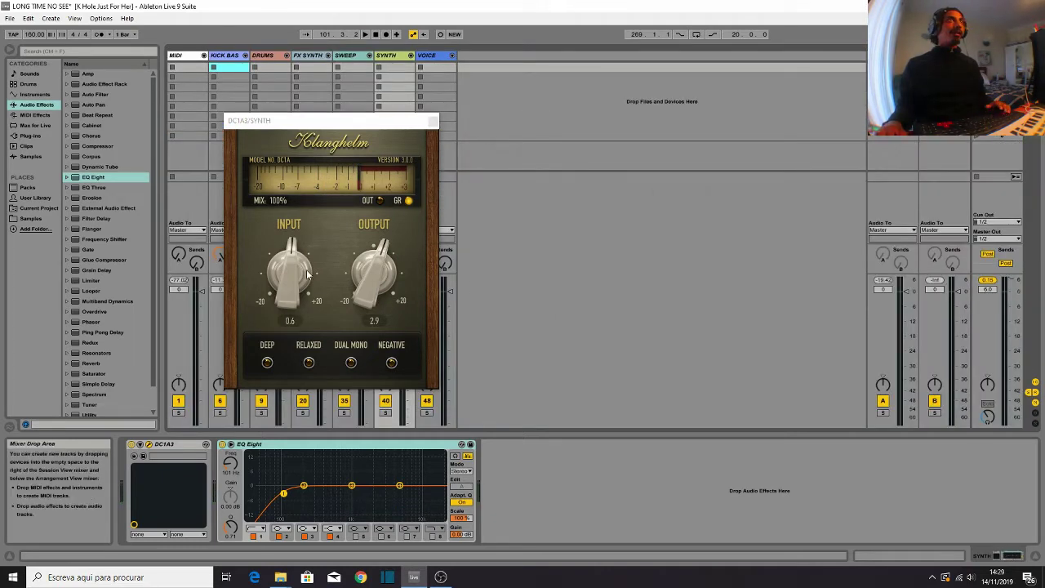
key("space")
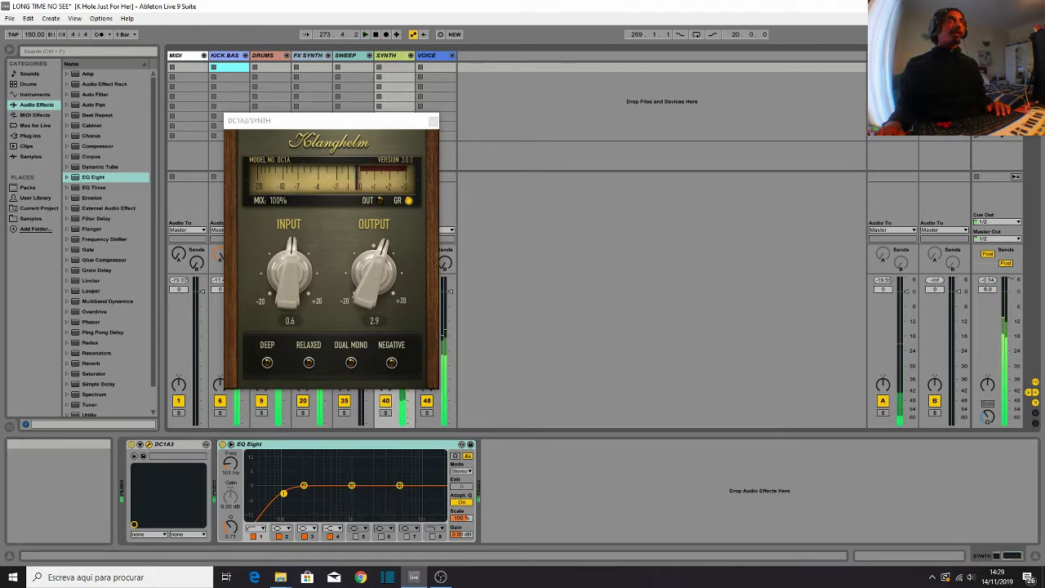
key("Tab")
left_click_drag(294, 115, 630, 213)
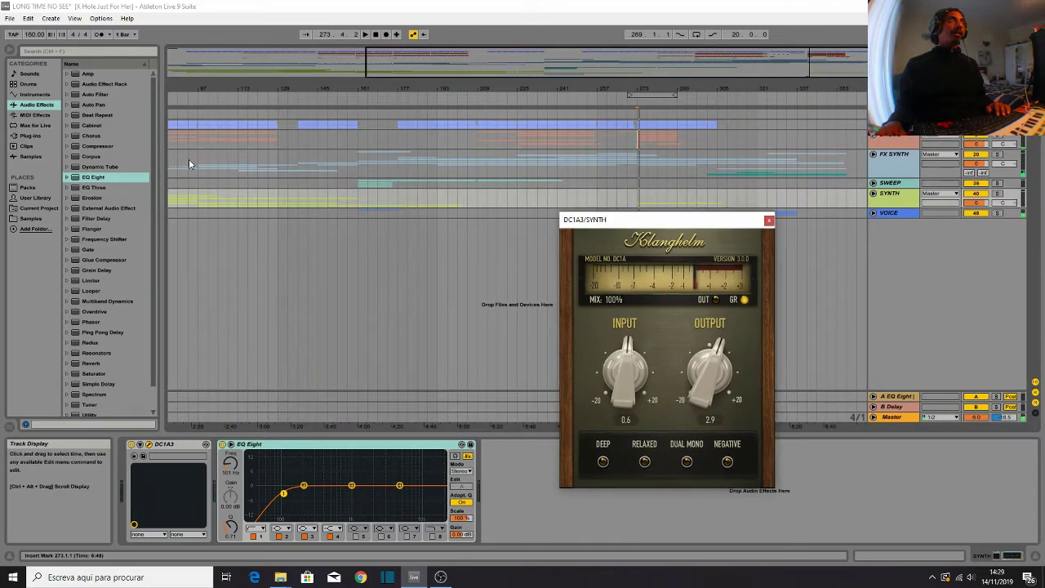
Step: Play the arrangement from bar 49 and set the SYNTH compressor's output to 4.0
scroll(217, 114, "left", 5)
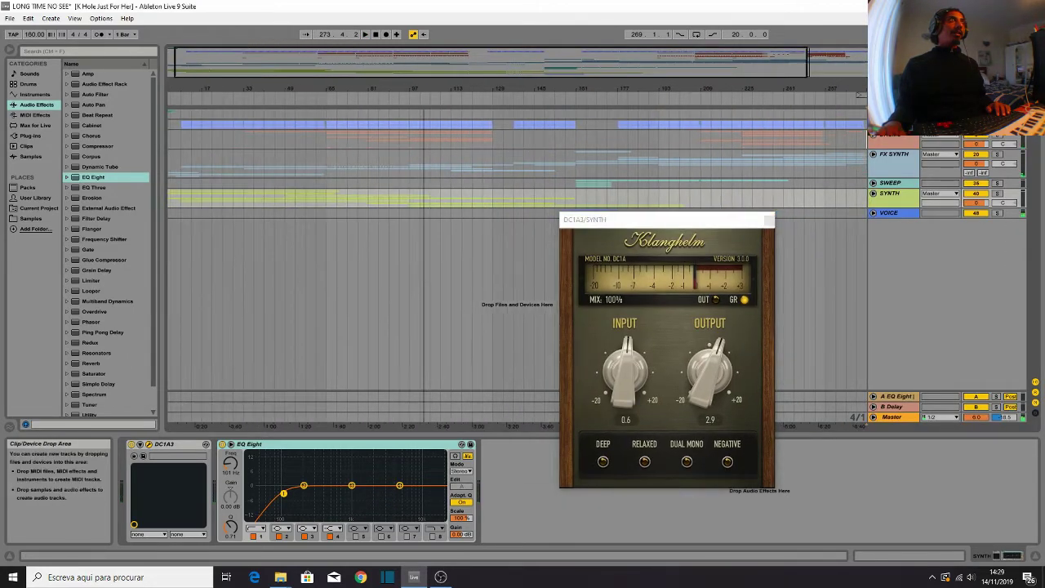
left_click(294, 112)
left_click(293, 145)
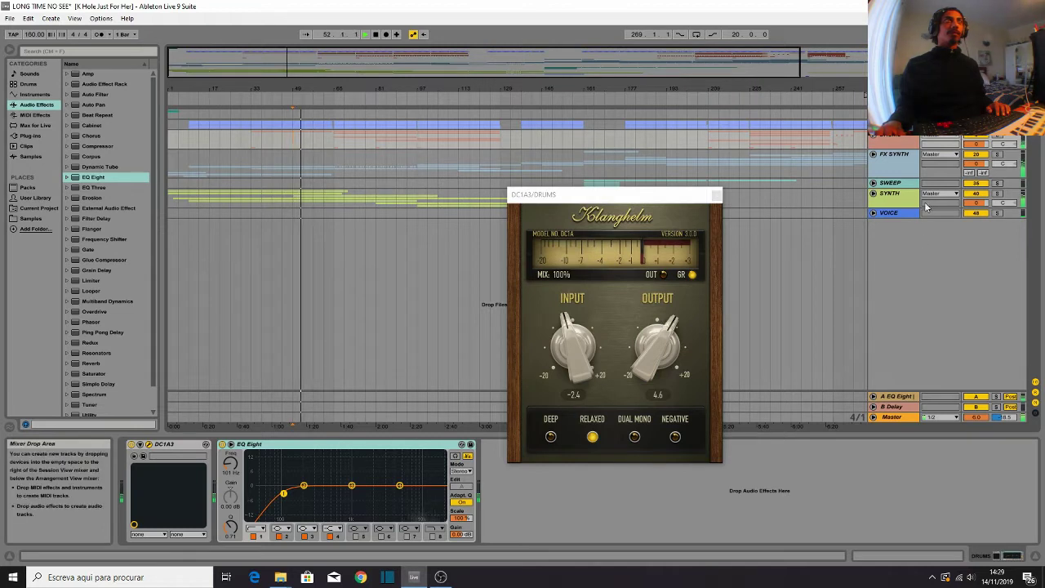
left_click(901, 197)
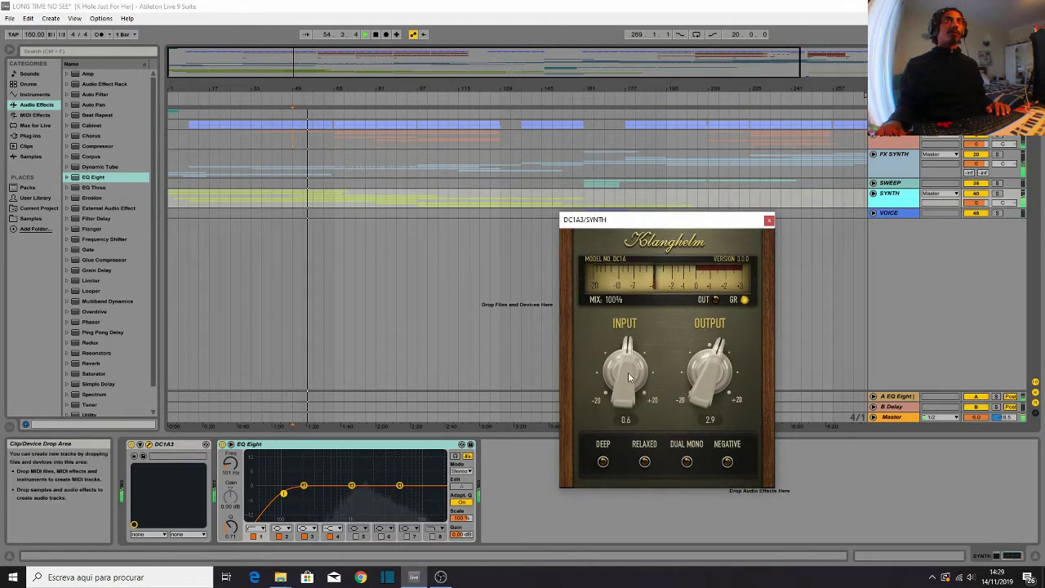
left_click_drag(708, 378, 710, 364)
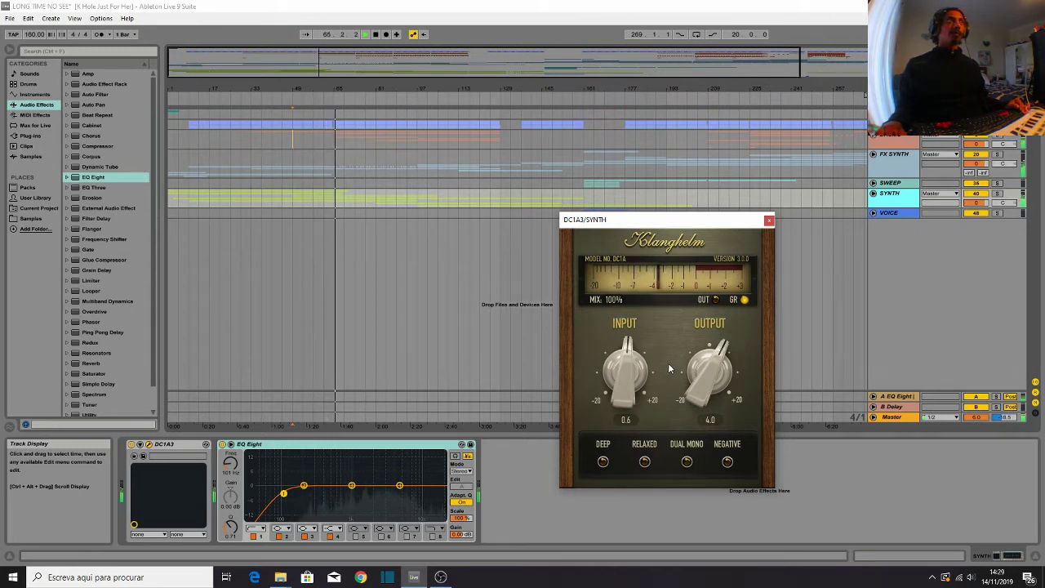
Step: Unfold the SYNTH group to look at the tracks inside it, and fold it again
left_click(873, 194)
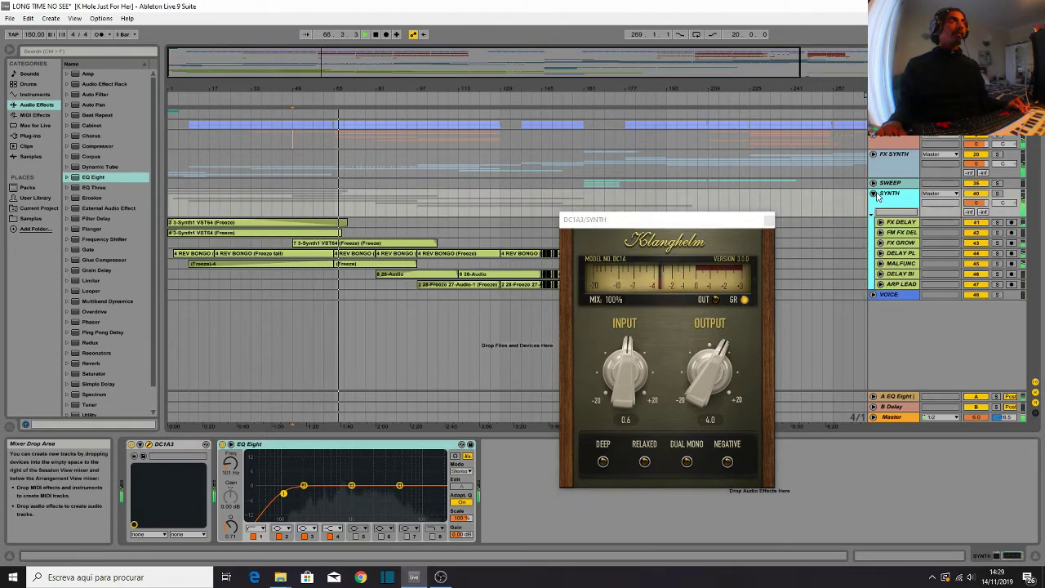
left_click(873, 193)
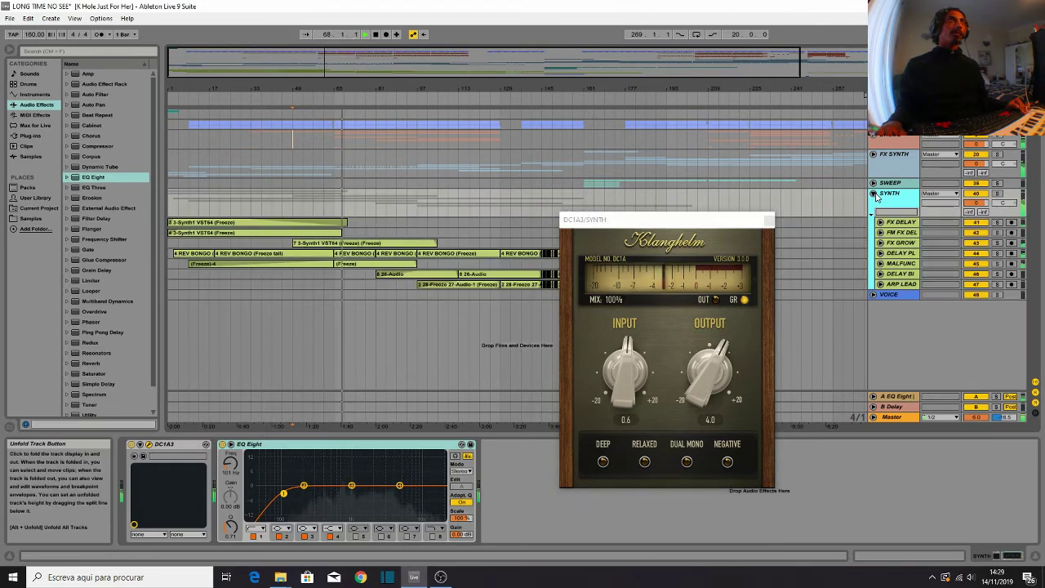
left_click(873, 194)
left_click(874, 194)
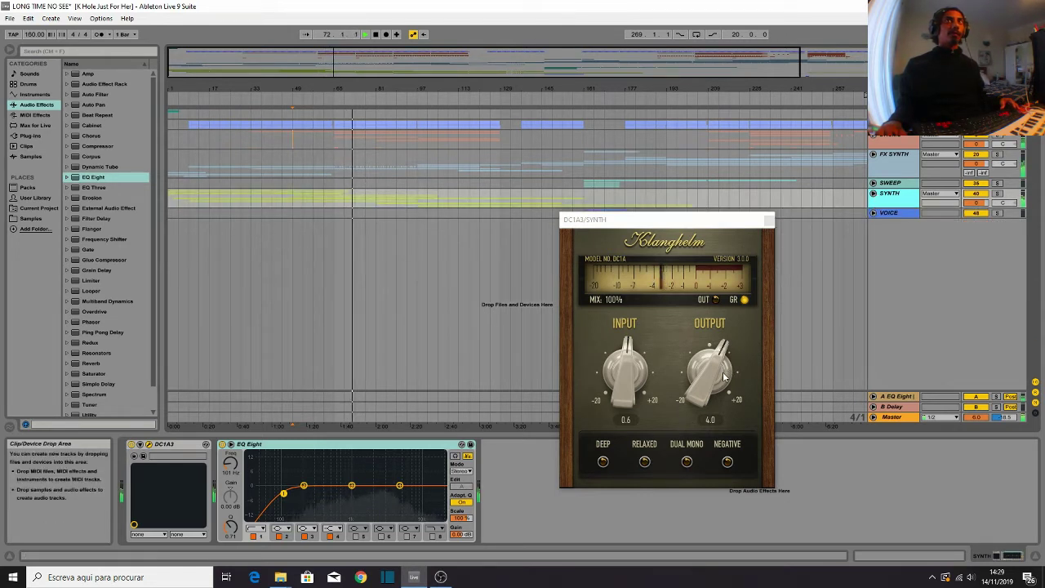
Step: Try output 5.0 and input 0.0 on the SYNTH compressor with the mixer levels in view, and restore output 4.0 and input 0.6
key("Tab")
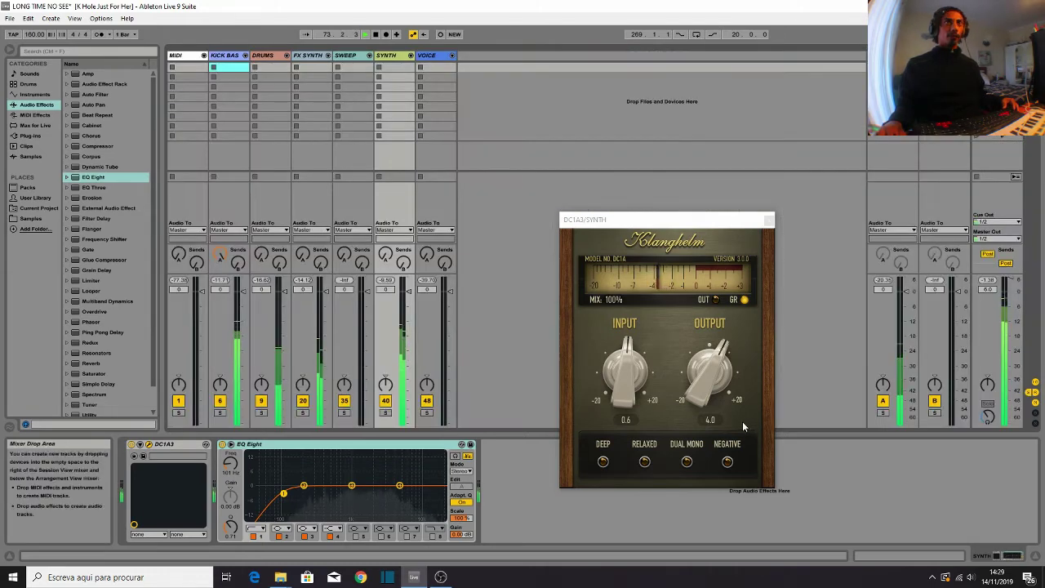
left_click_drag(719, 384, 712, 367)
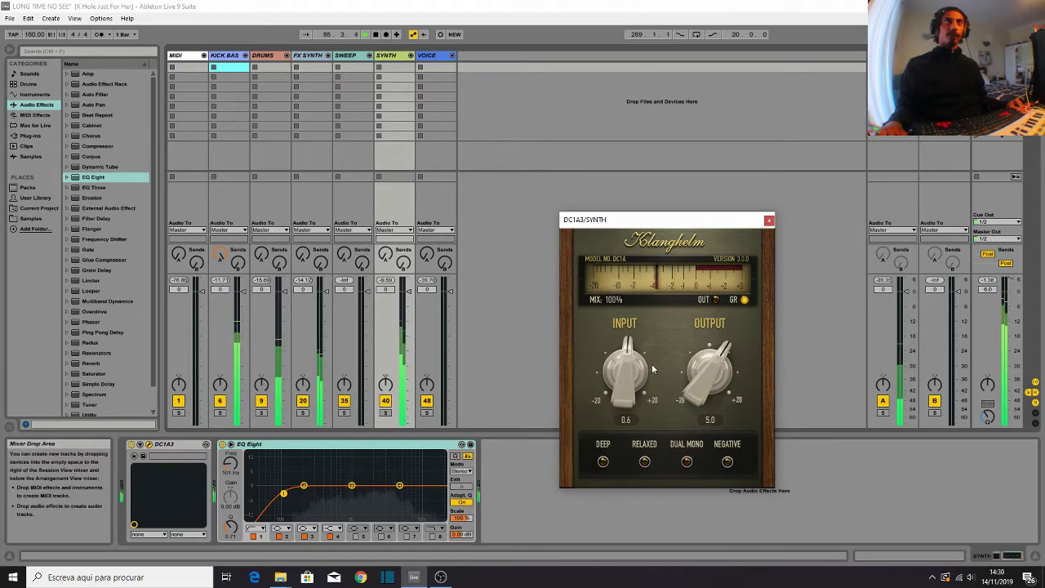
scroll(639, 386, "down", 1)
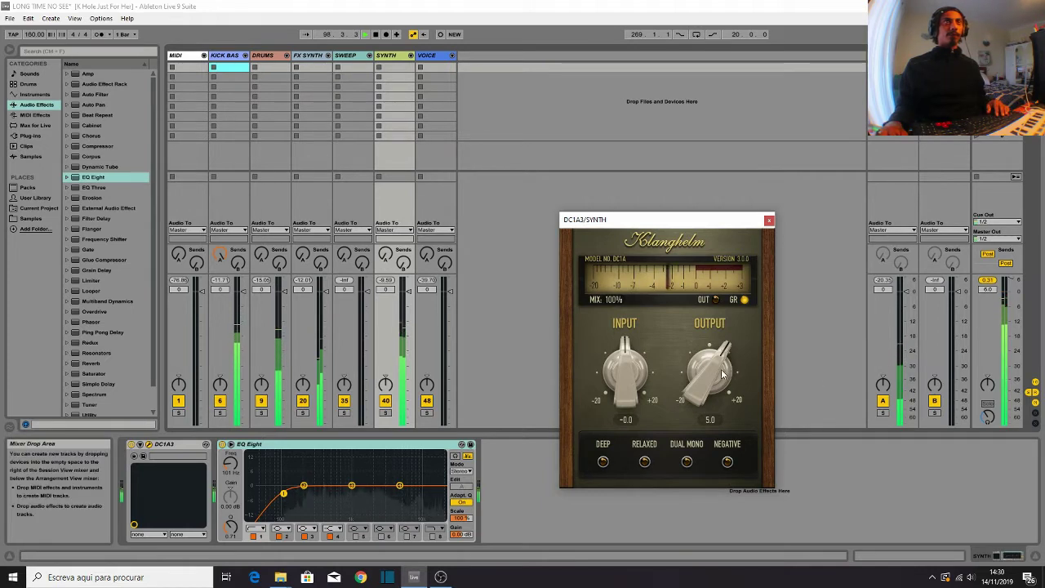
left_click_drag(721, 378, 721, 387)
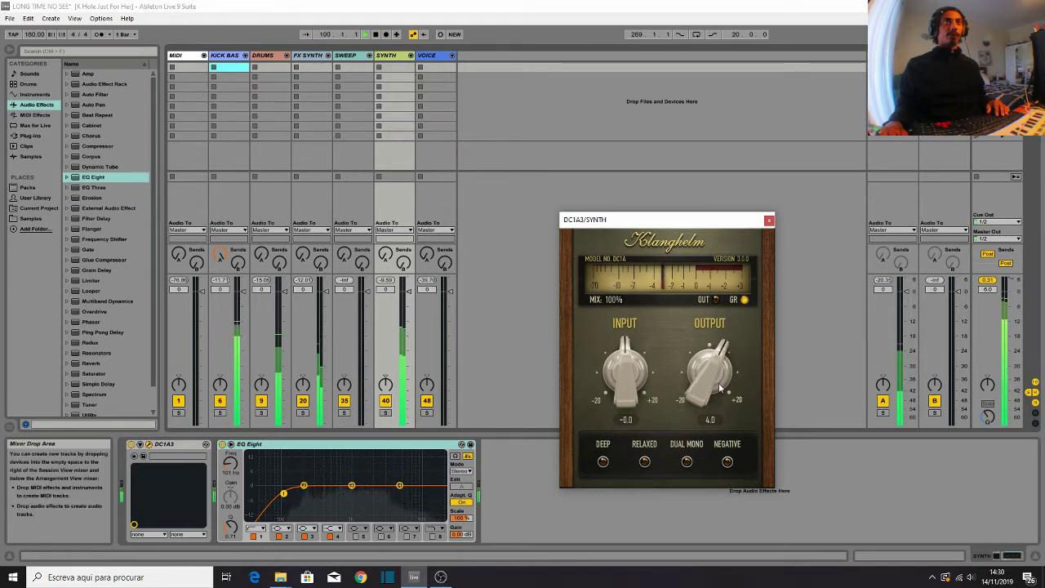
left_click_drag(621, 374, 619, 369)
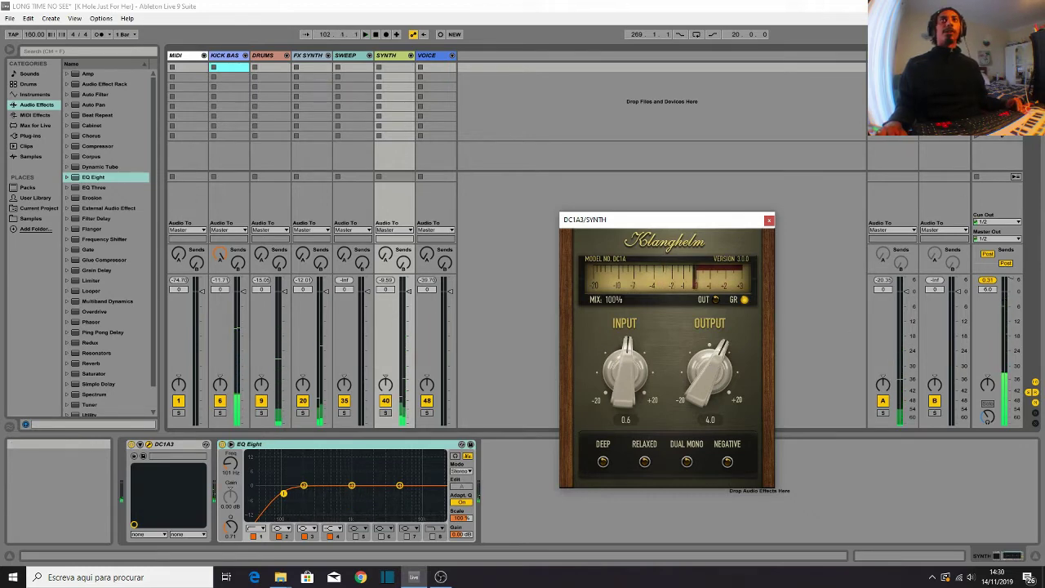
Step: Set the SYNTH compressor's output to 3.0, check the mixer levels during playback from bar 97, and return to the arrangement
key("Tab")
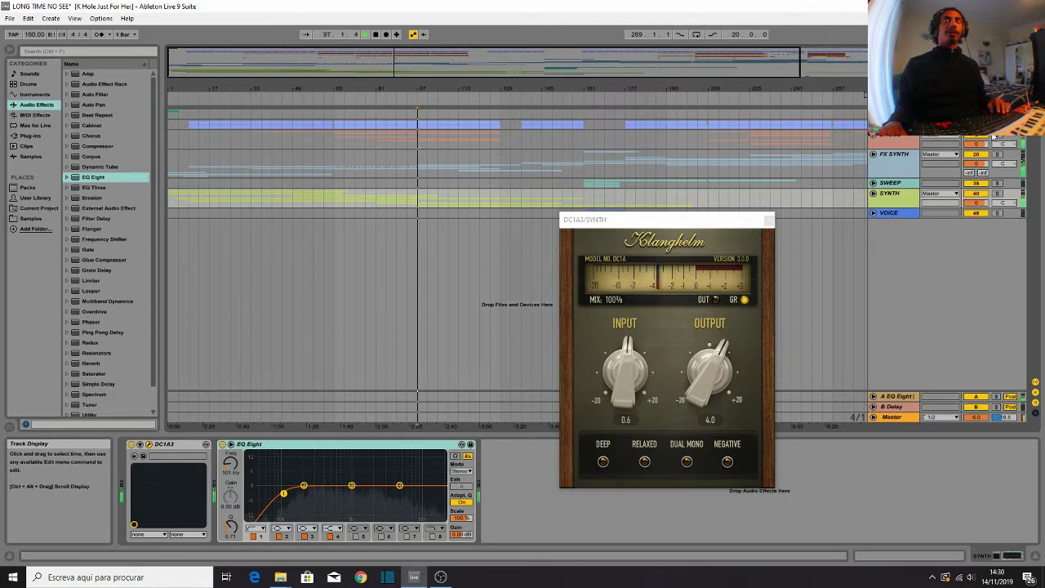
left_click(418, 87)
key("Tab")
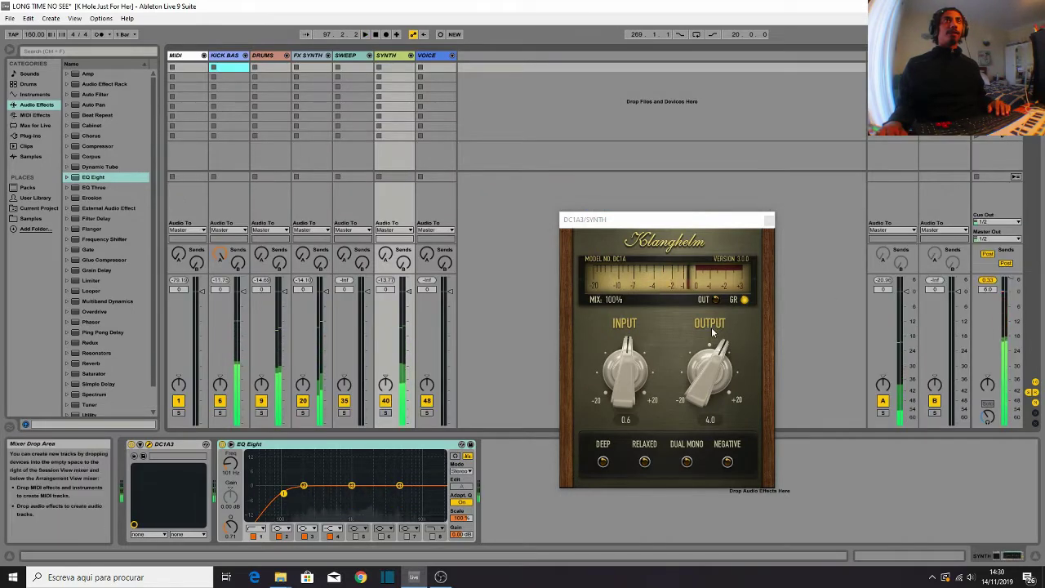
left_click(713, 364)
left_click_drag(712, 363, 711, 371)
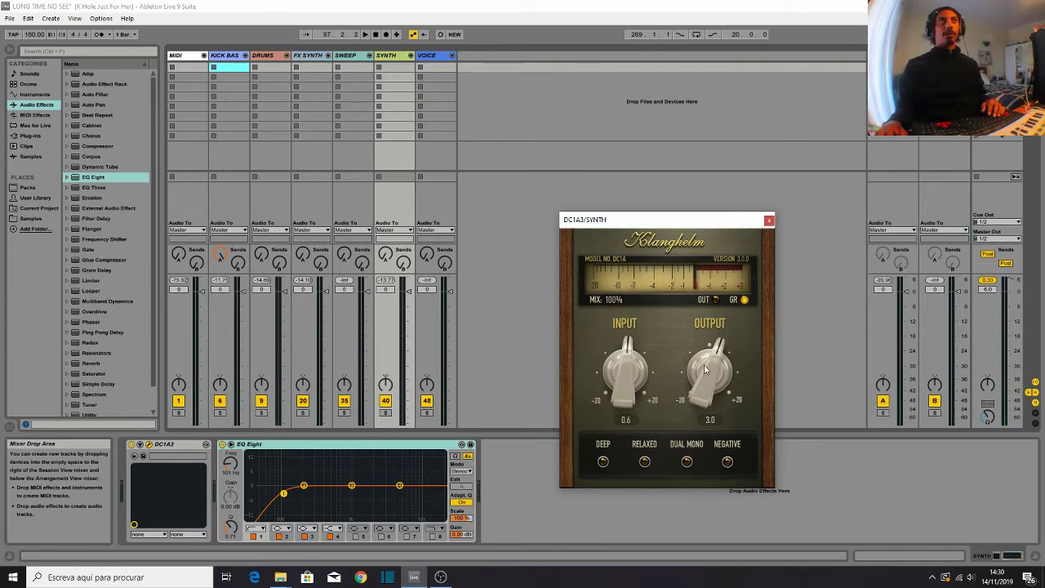
key("space")
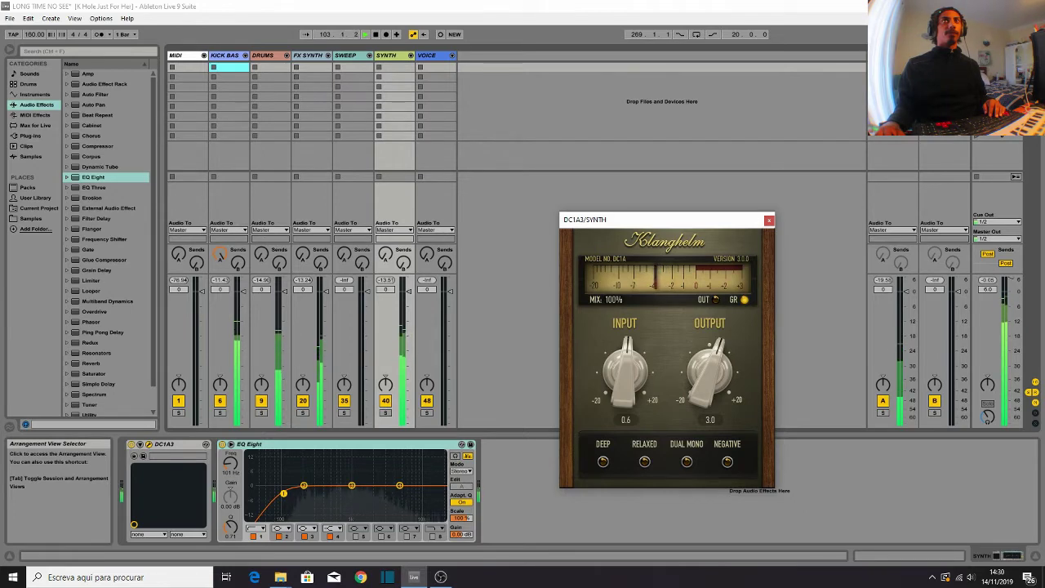
left_click(1015, 176)
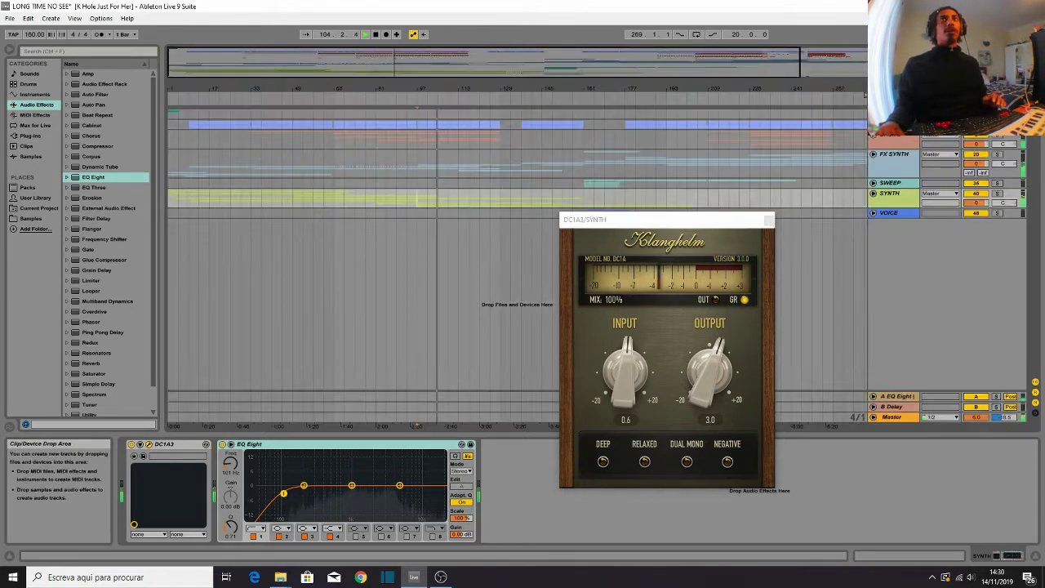
Step: Close the SYNTH compressor window and look through the group tracks' device chains in the mixer, ending on SWEEP
key("Tab")
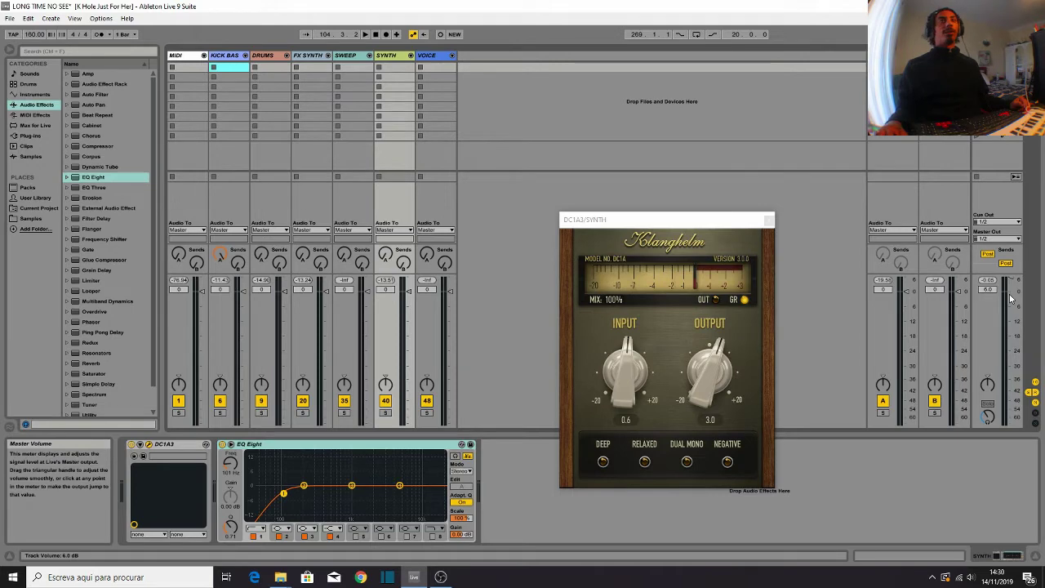
left_click(769, 221)
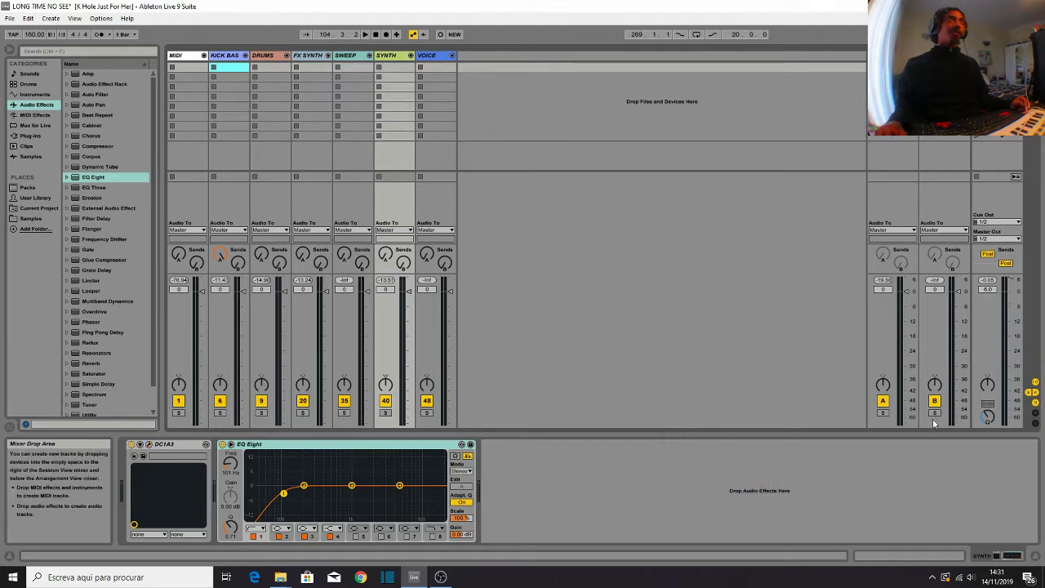
left_click(227, 54)
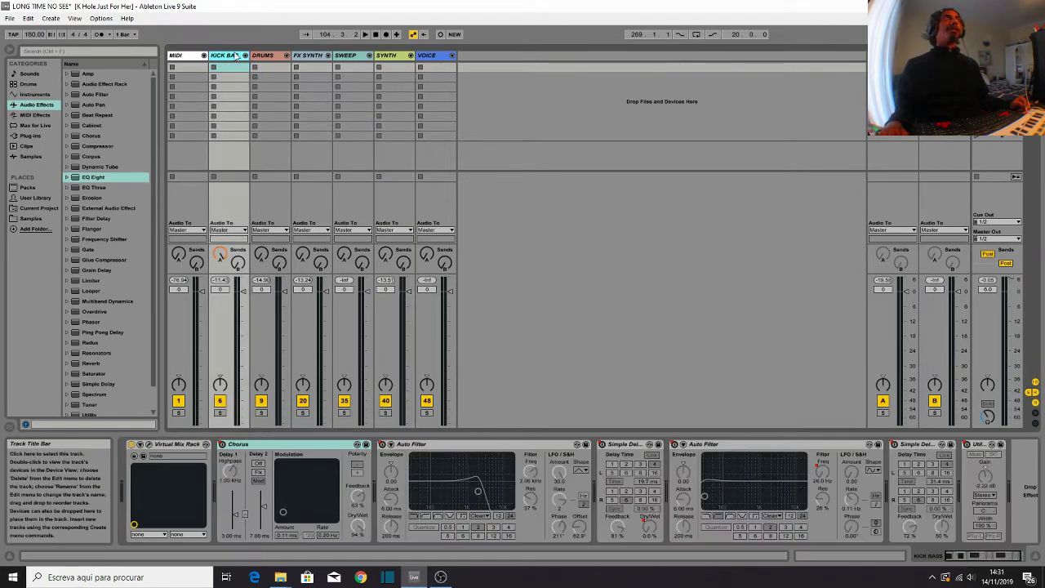
left_click(269, 56)
left_click(418, 67)
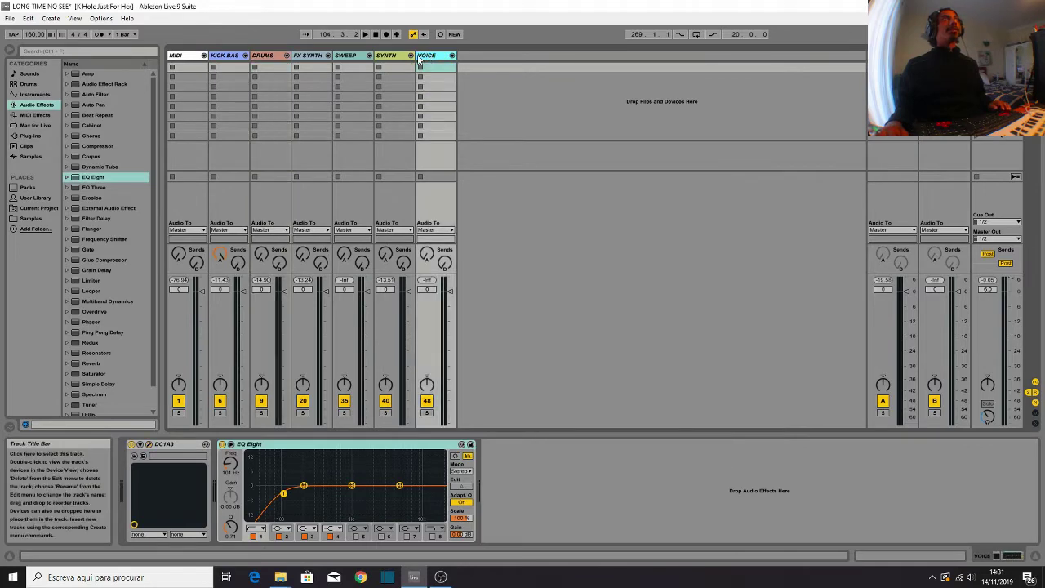
left_click(224, 57)
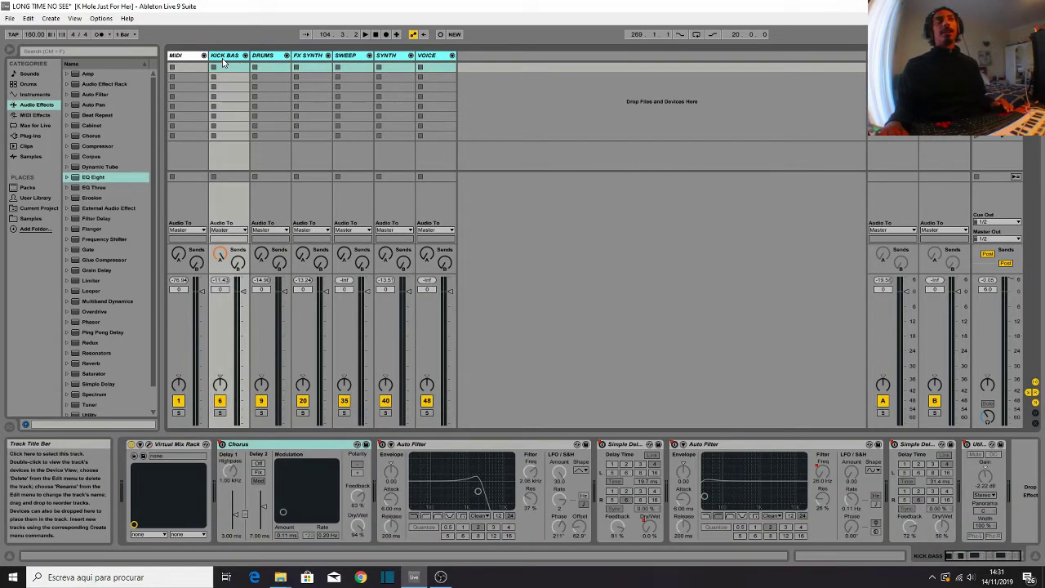
left_click(351, 67)
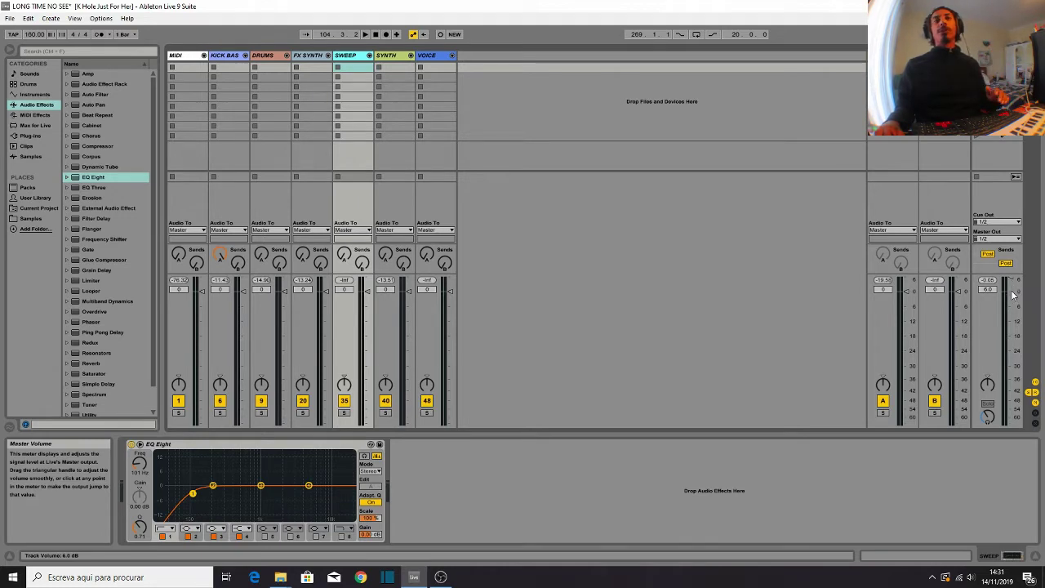
Step: Play from bar 97 to check the group and Master levels in the mixer, and return to the arrangement
key("space")
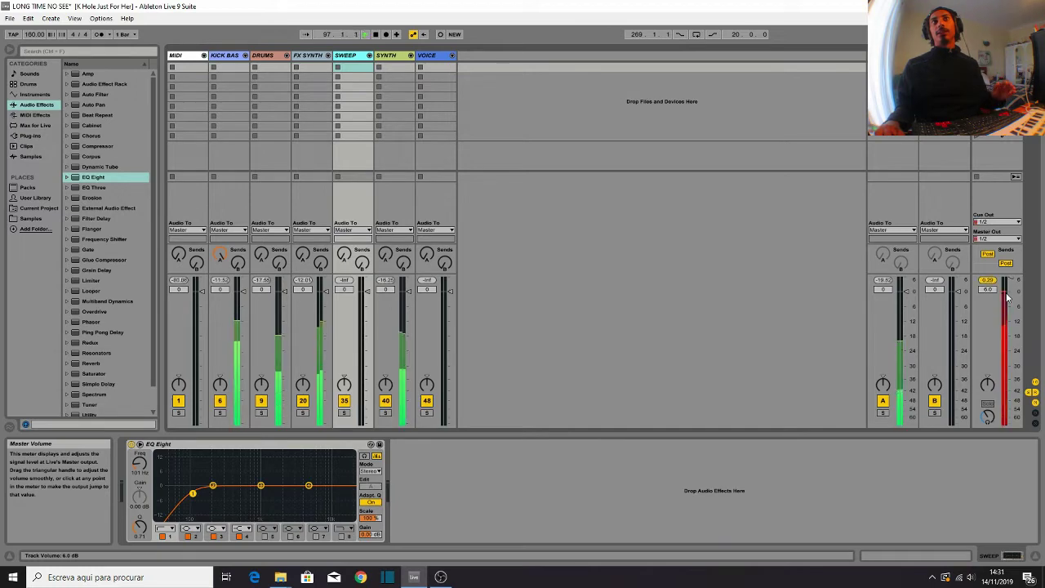
key("space")
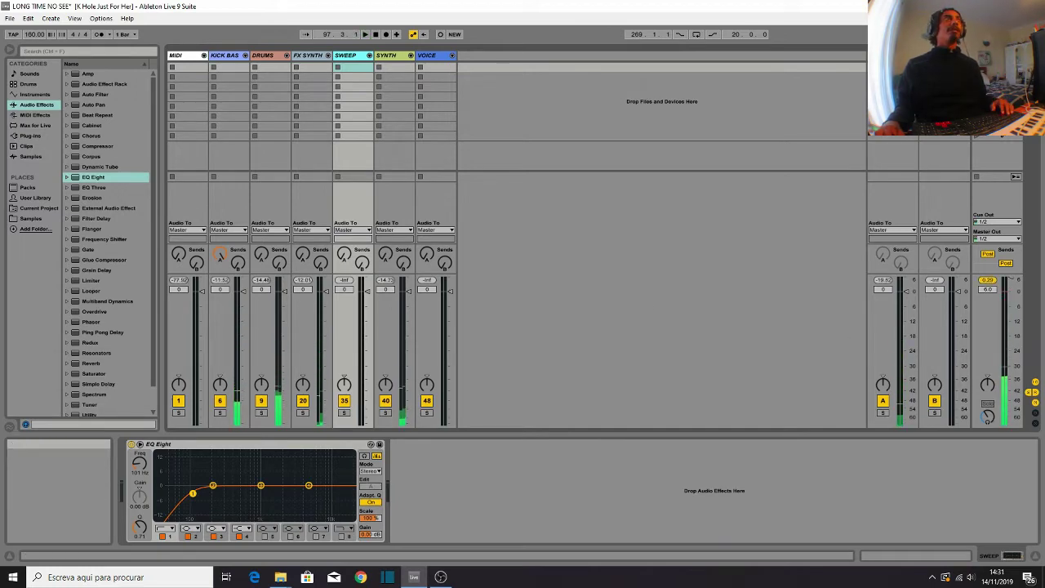
key("Tab")
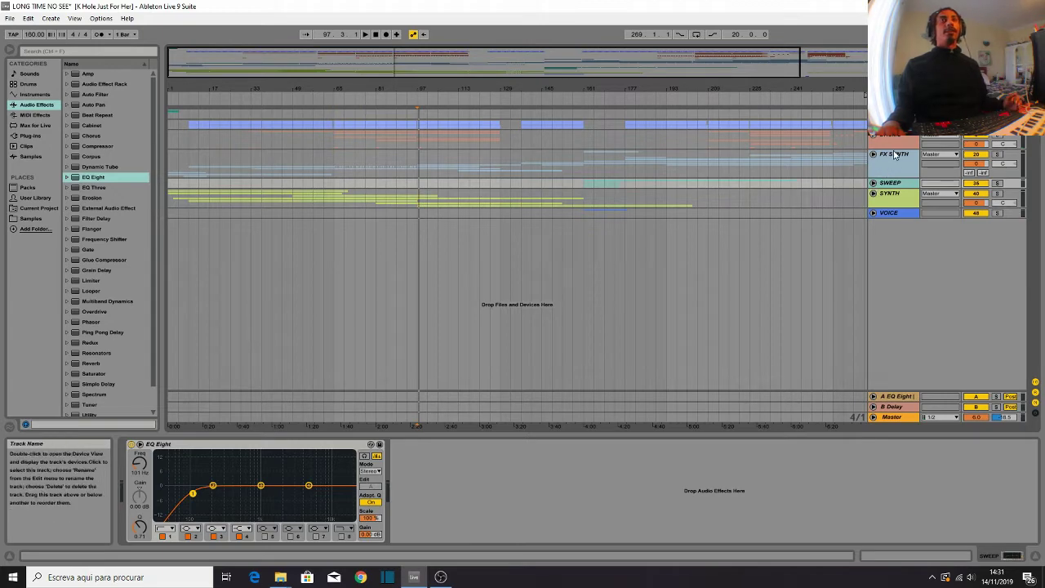
key("Tab")
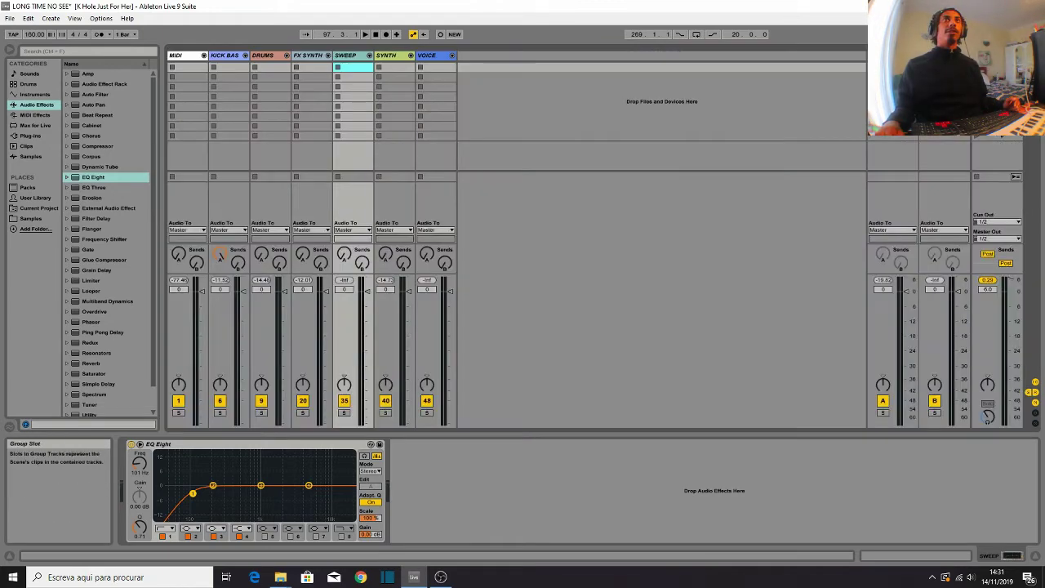
key("Tab")
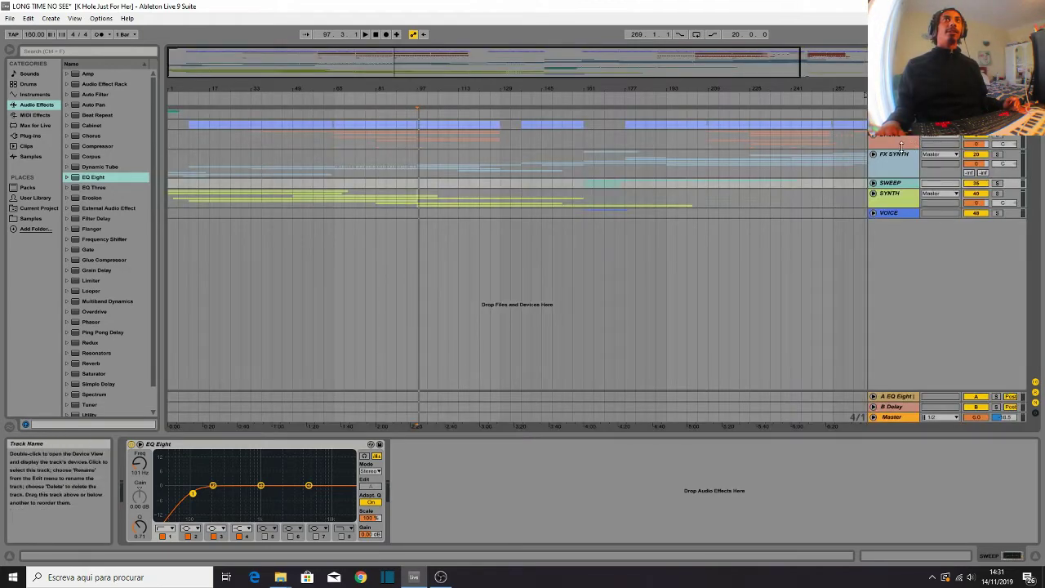
Step: Unfold the DRUMS group, set the CYMBAL track's volume to -20.1 dB, and check its level in the mixer
left_click(874, 139)
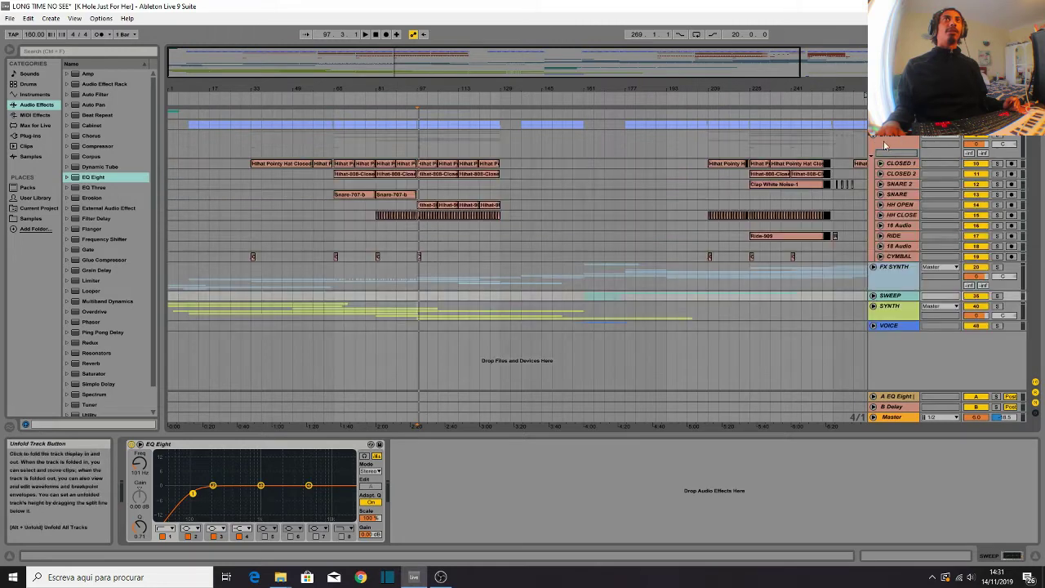
left_click(907, 256)
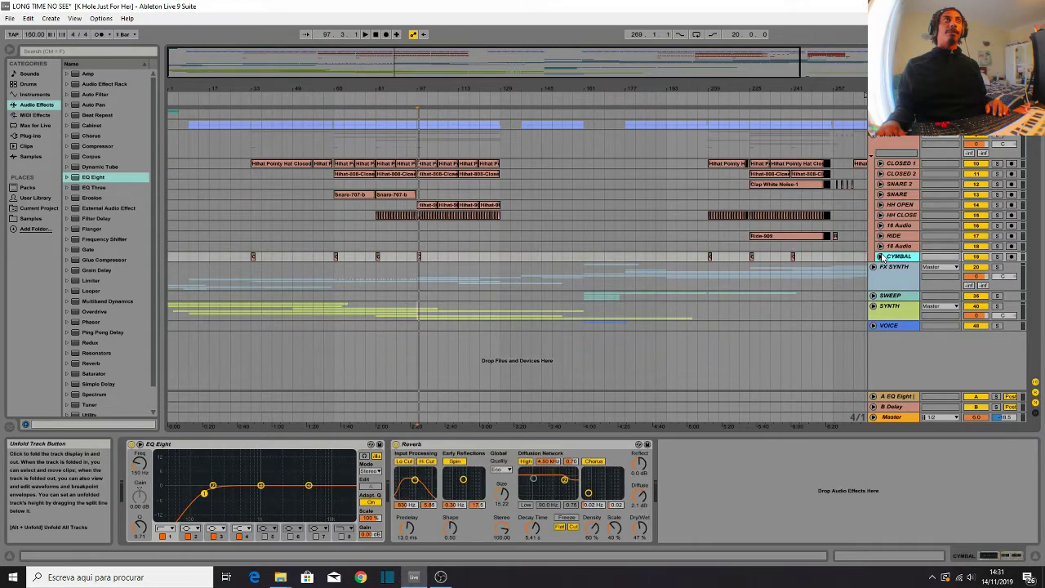
left_click_drag(984, 261, 984, 276)
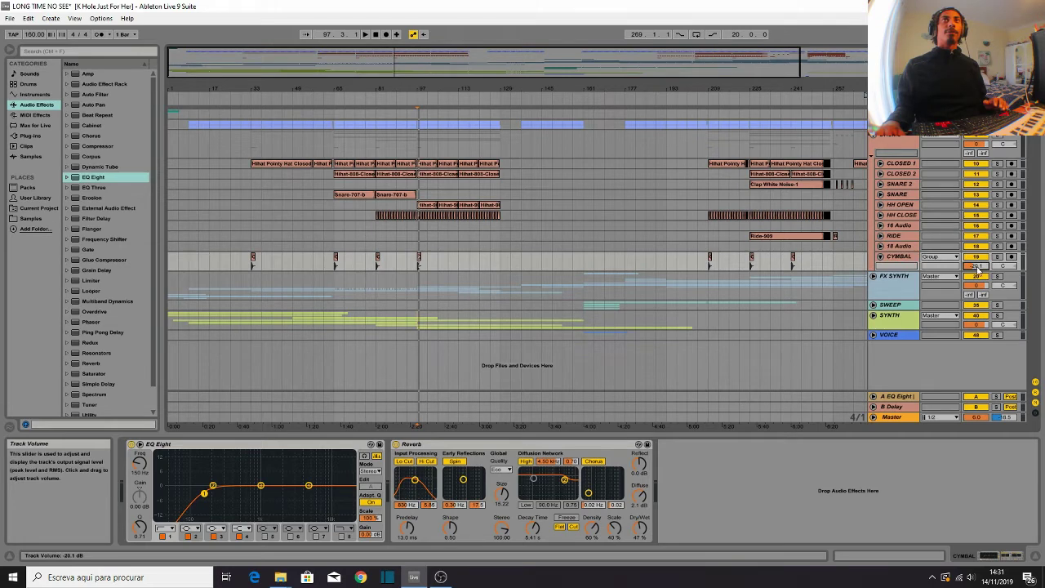
key("Tab")
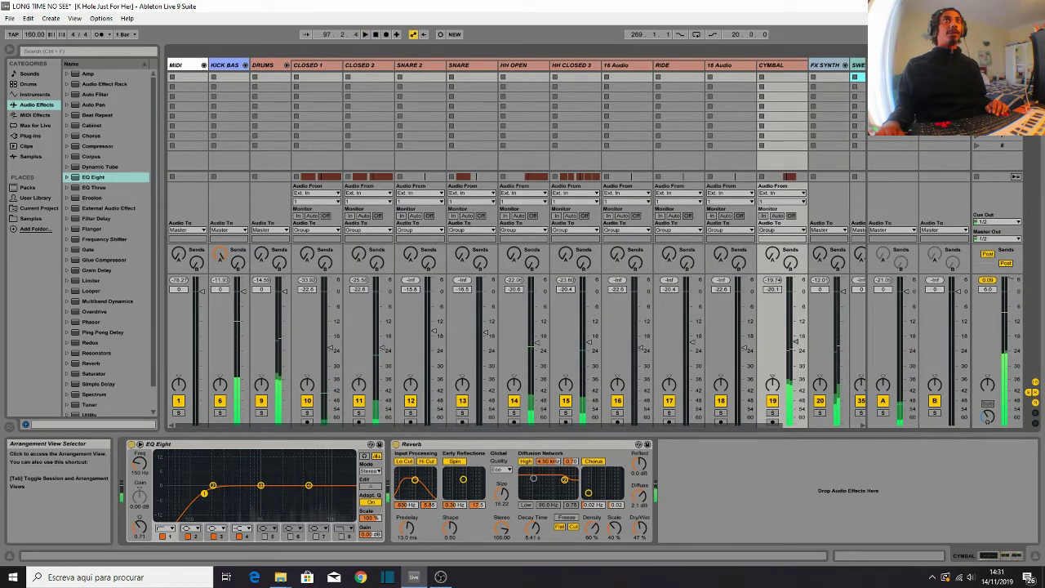
key("Tab")
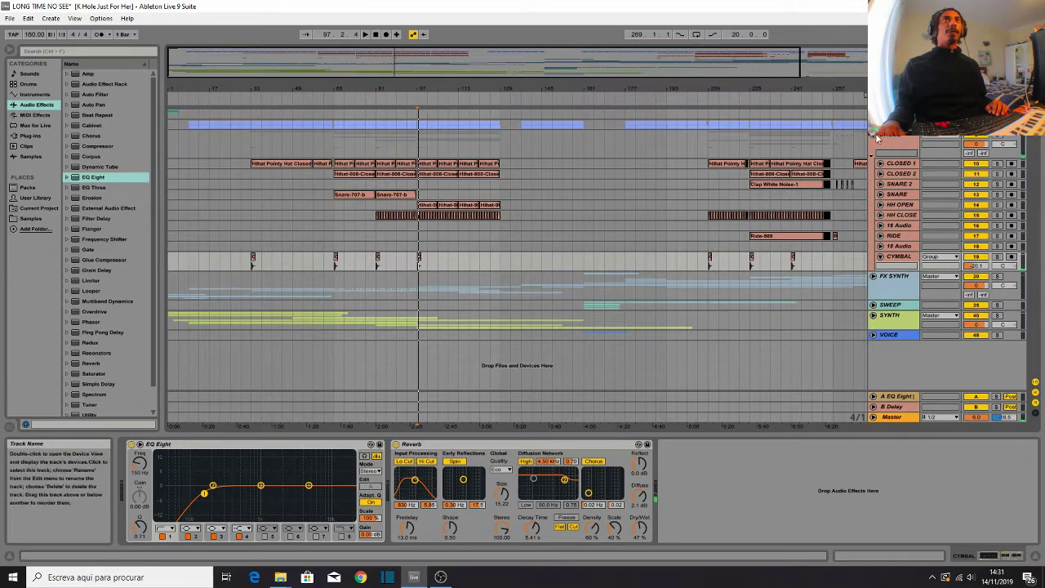
Step: Play from bar 97 with the DRUMS compressor in view, and set the CYMBAL track's volume to -20.8 dB
left_click(878, 138)
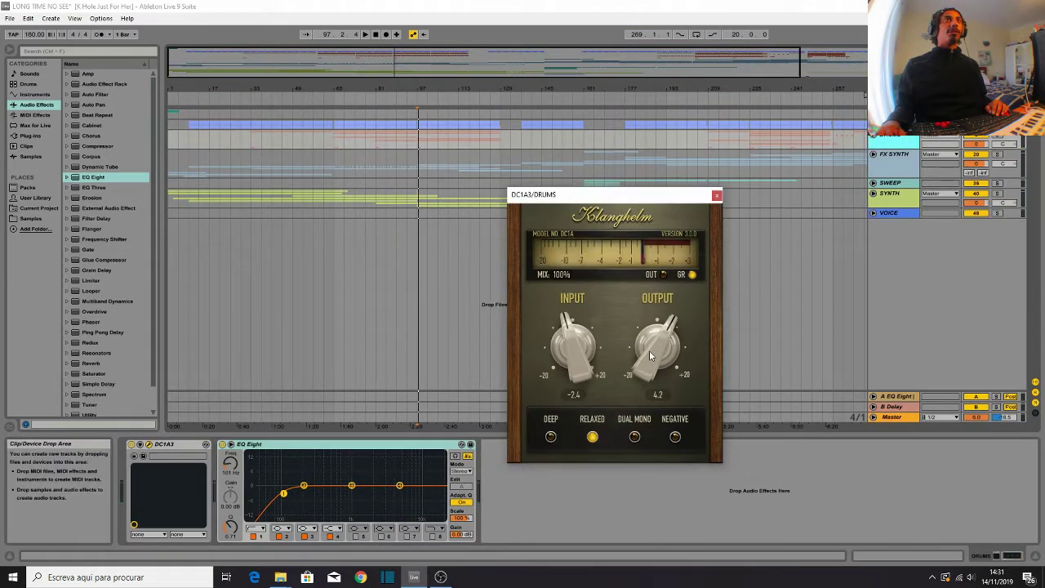
key("space")
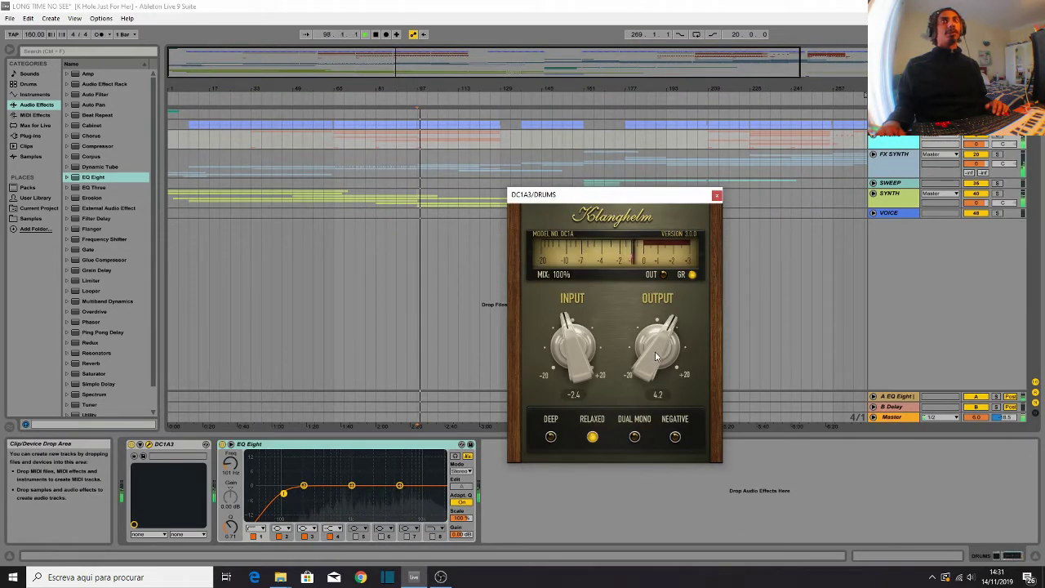
left_click(878, 139)
left_click(877, 138)
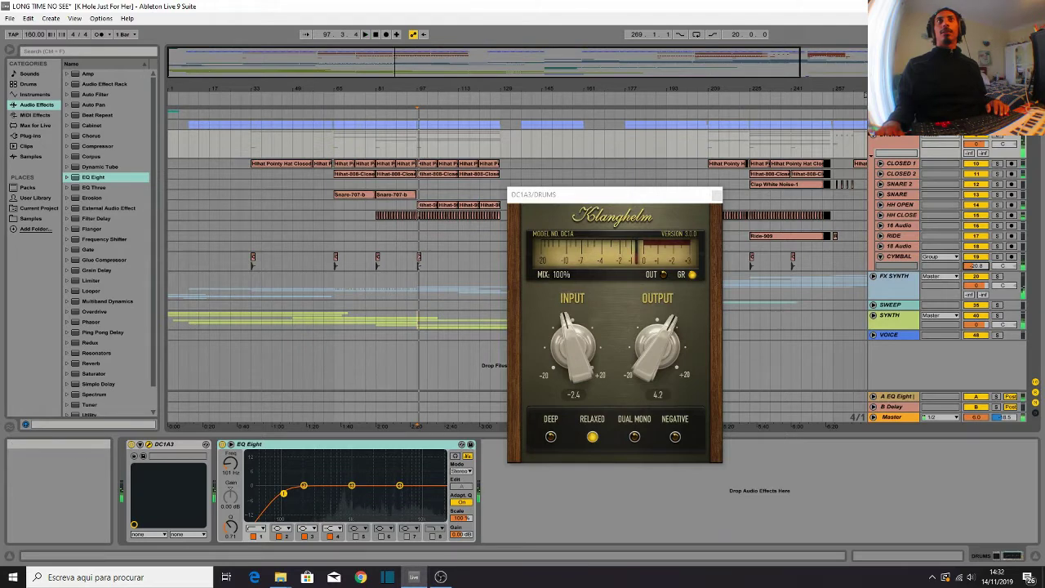
key("Tab")
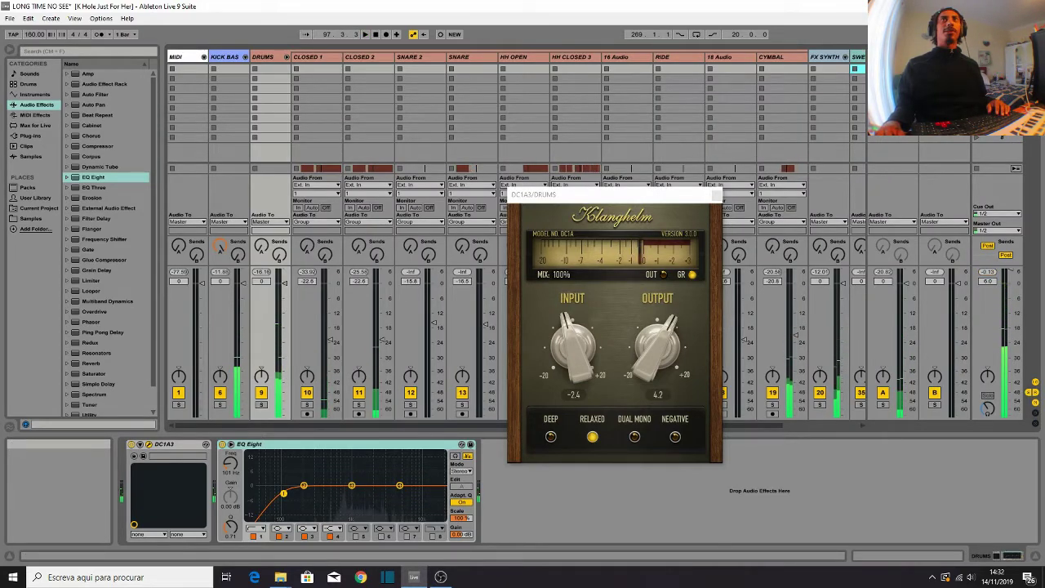
key("Tab")
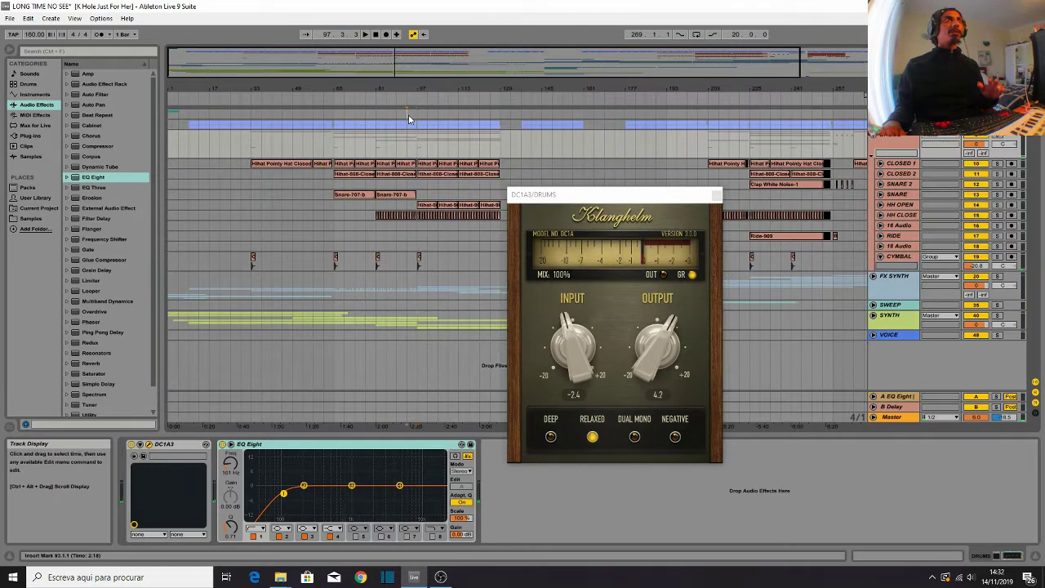
Step: Play the arrangement from bar 93 while checking the drum and Master levels in the mixer, and fold the DRUMS group
left_click(890, 417)
left_click(1031, 50)
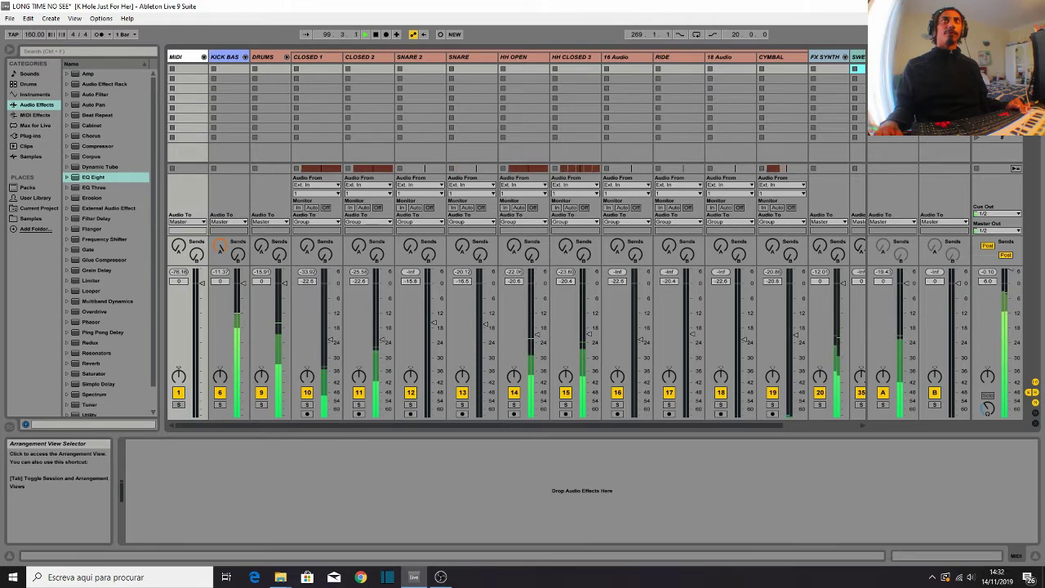
key("Tab")
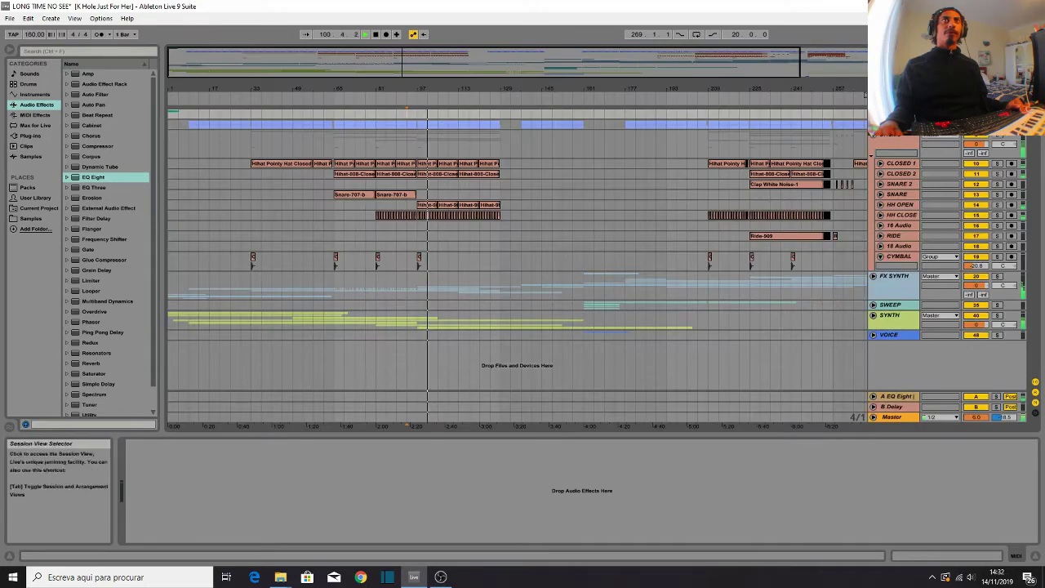
key("Tab")
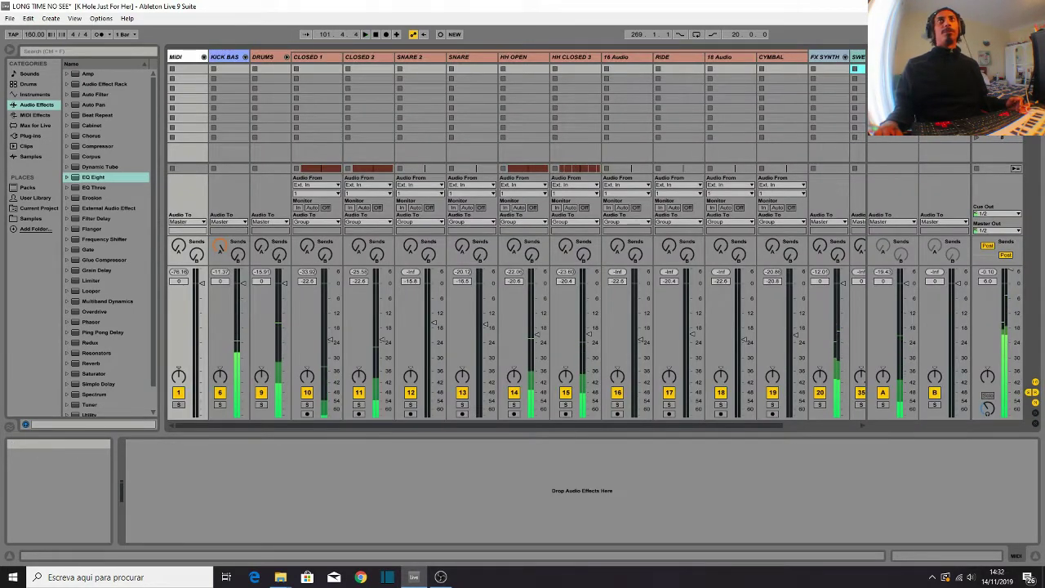
key("Tab")
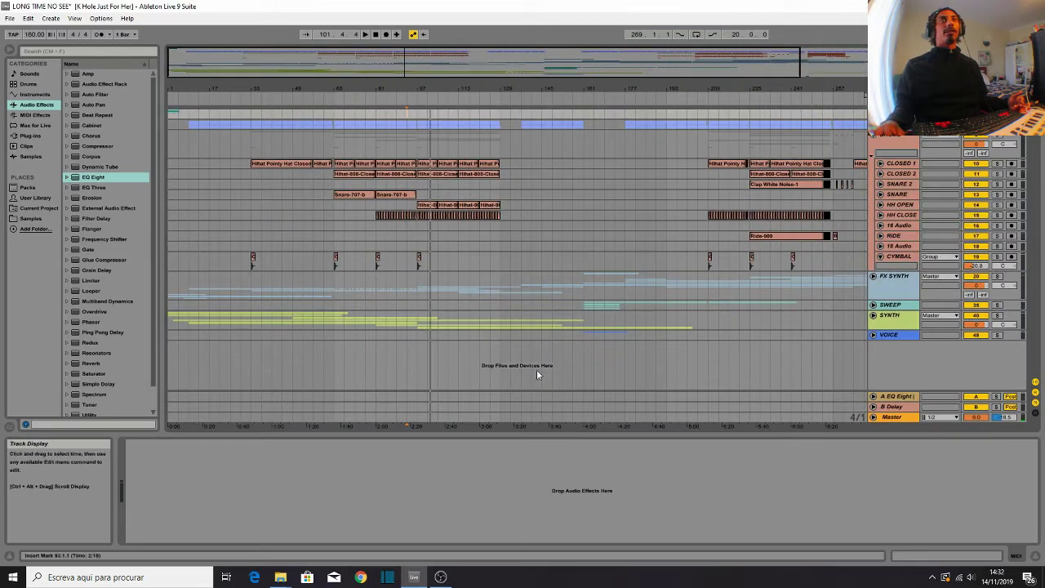
left_click(876, 139)
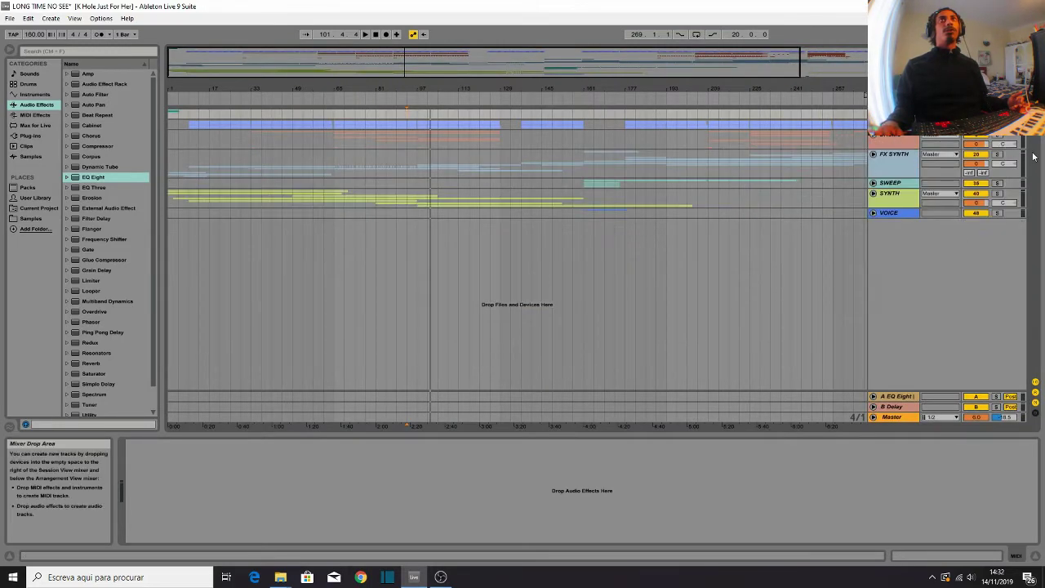
Step: Review the device chains of the KICK BASS, DRUMS, FX SYNTH, SYNTH and VOICE groups, and return to the arrangement
left_click(864, 94)
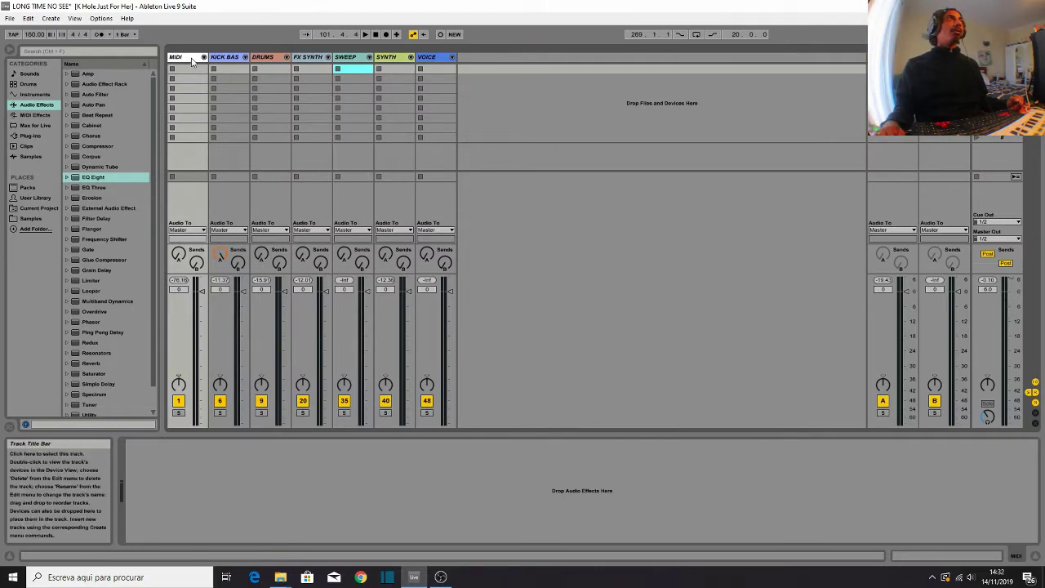
left_click(227, 58)
left_click(256, 58)
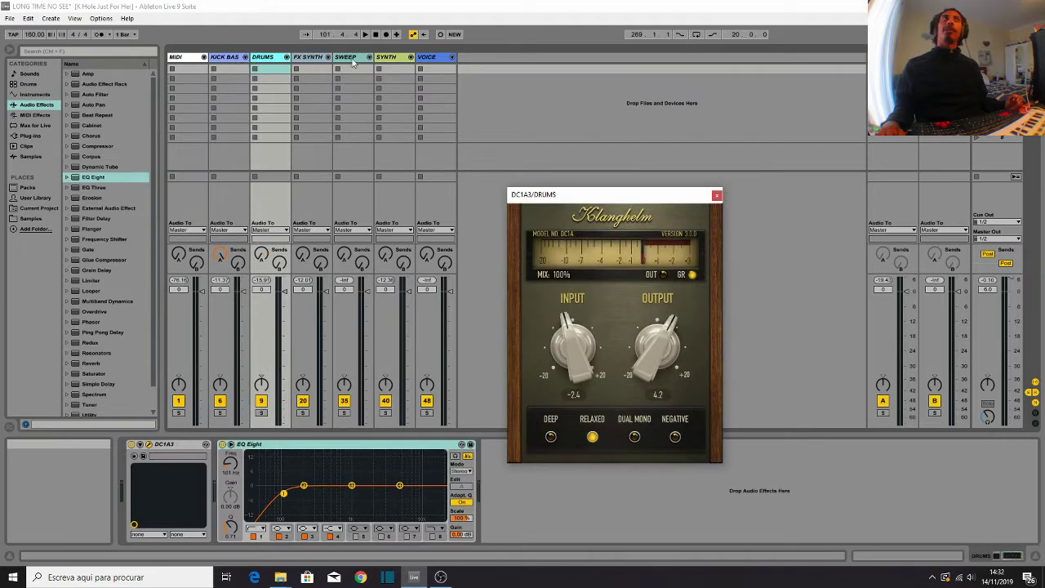
left_click(309, 59)
left_click(384, 59)
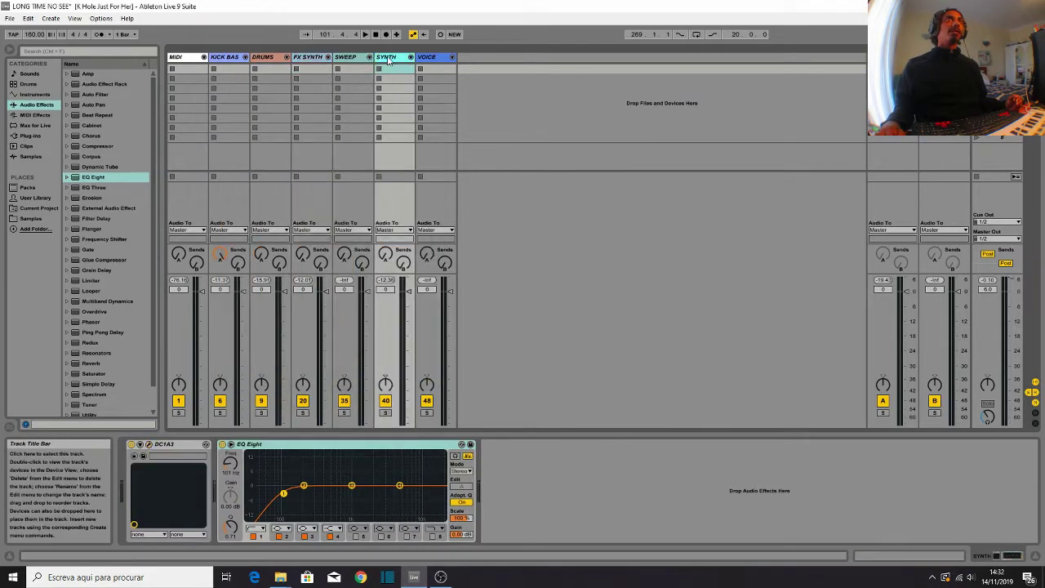
left_click(426, 58)
left_click(228, 58)
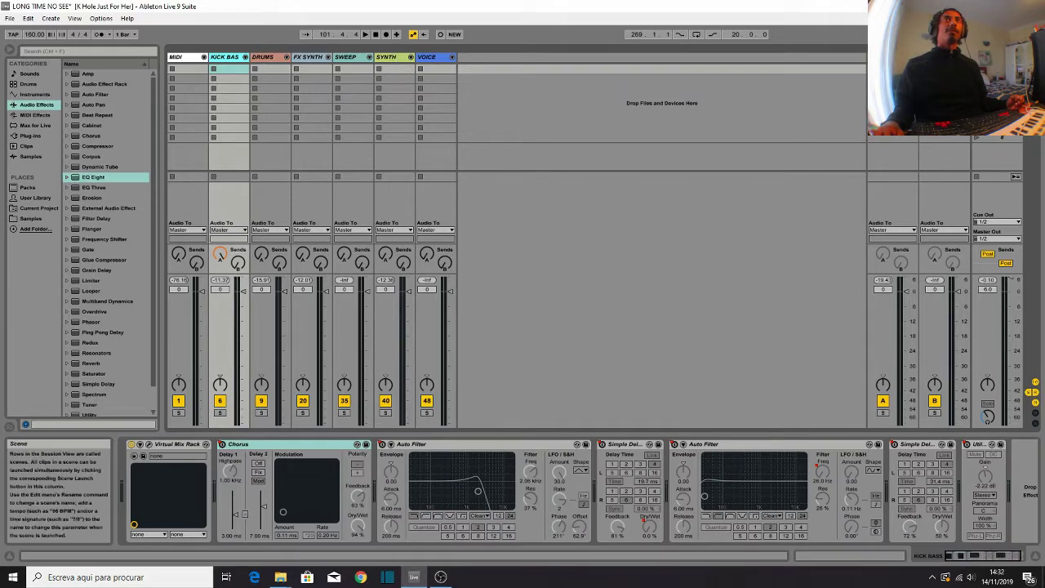
key("Tab")
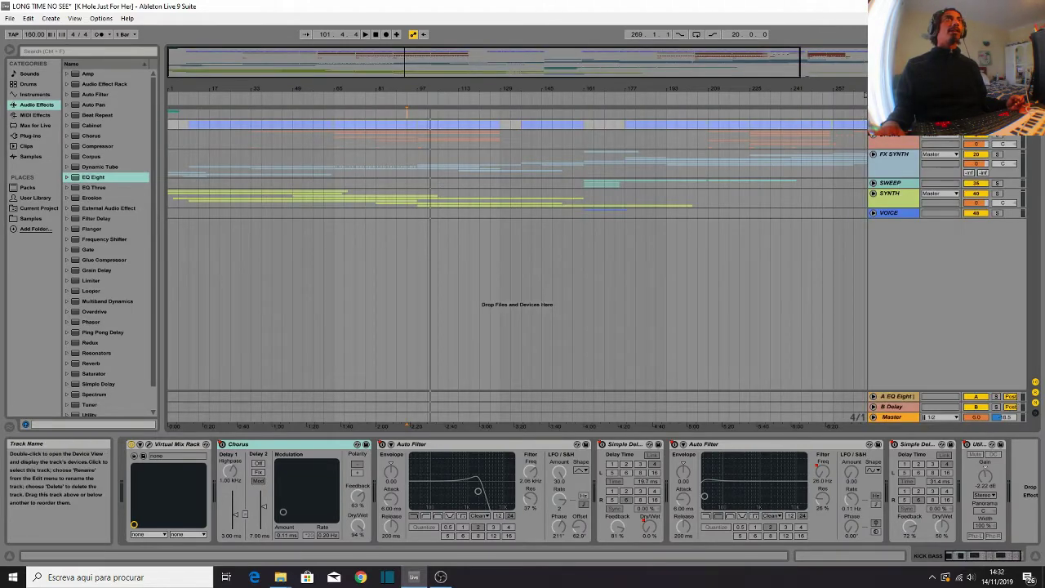
Step: Show the full length of the arrangement and play it from bar 1 to check the group levels in the mixer
left_click(171, 127)
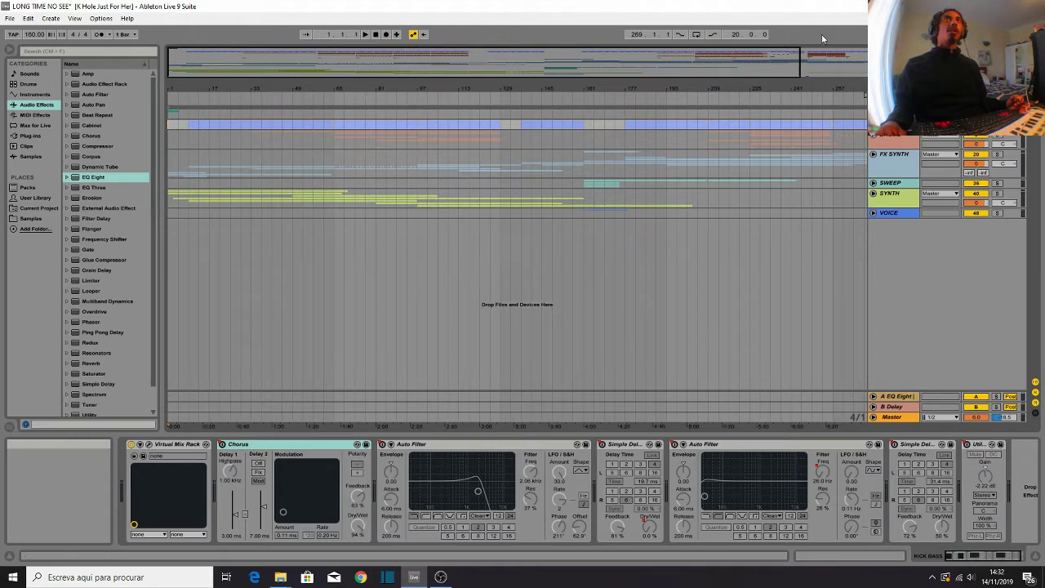
left_click_drag(792, 66, 864, 66)
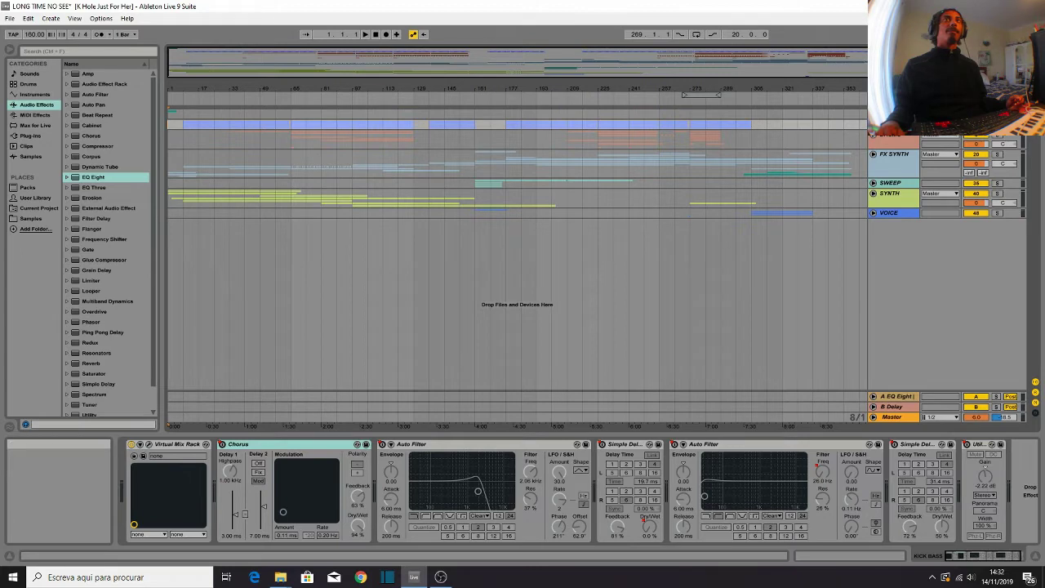
key("Tab")
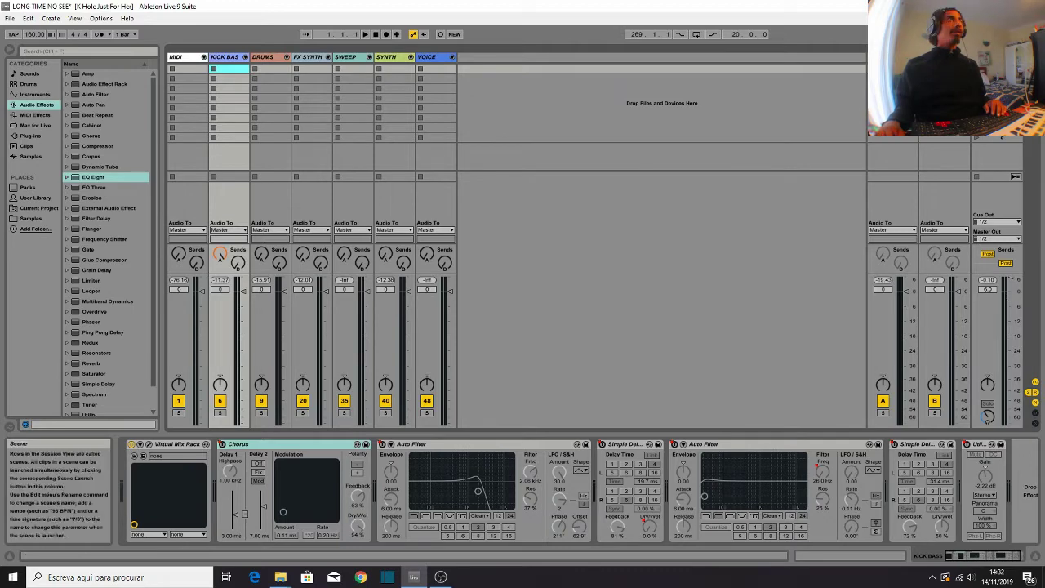
key("Tab")
key("Tab")
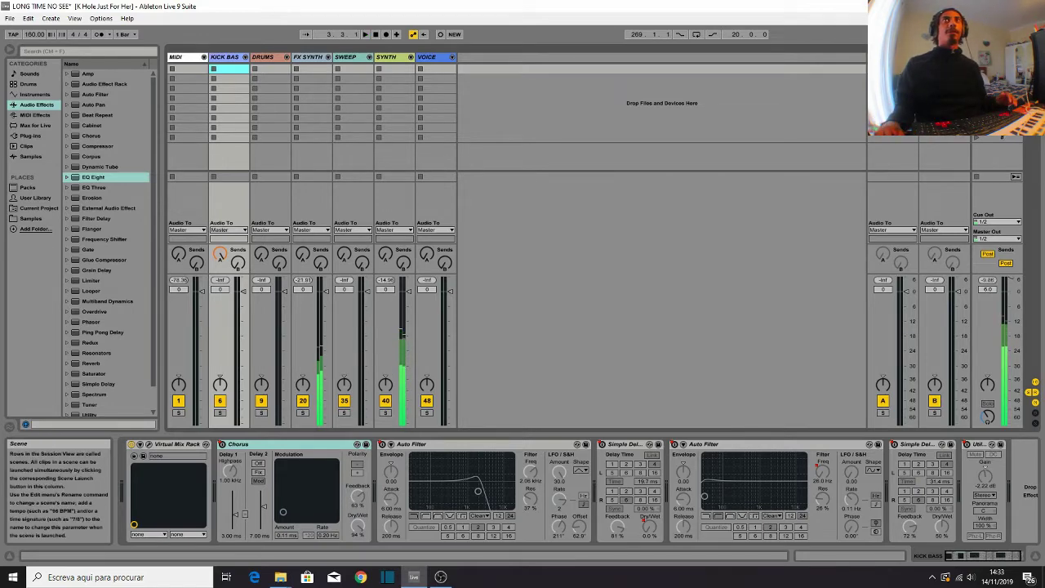
Step: Return to the arrangement and unfold the FX SYNTH group to show its individual tracks
key("Tab")
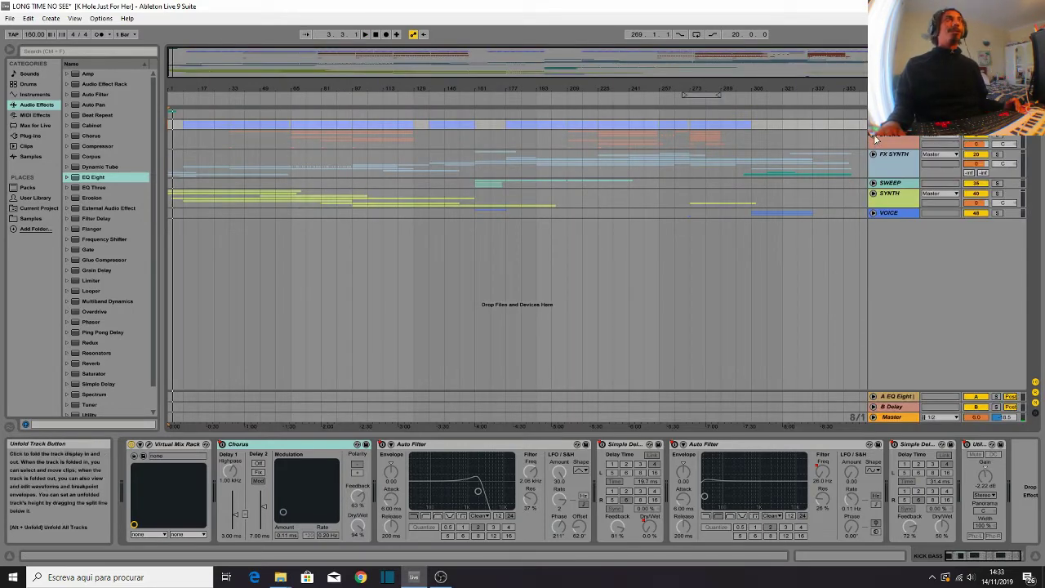
left_click(873, 154)
left_click(873, 153)
left_click(874, 154)
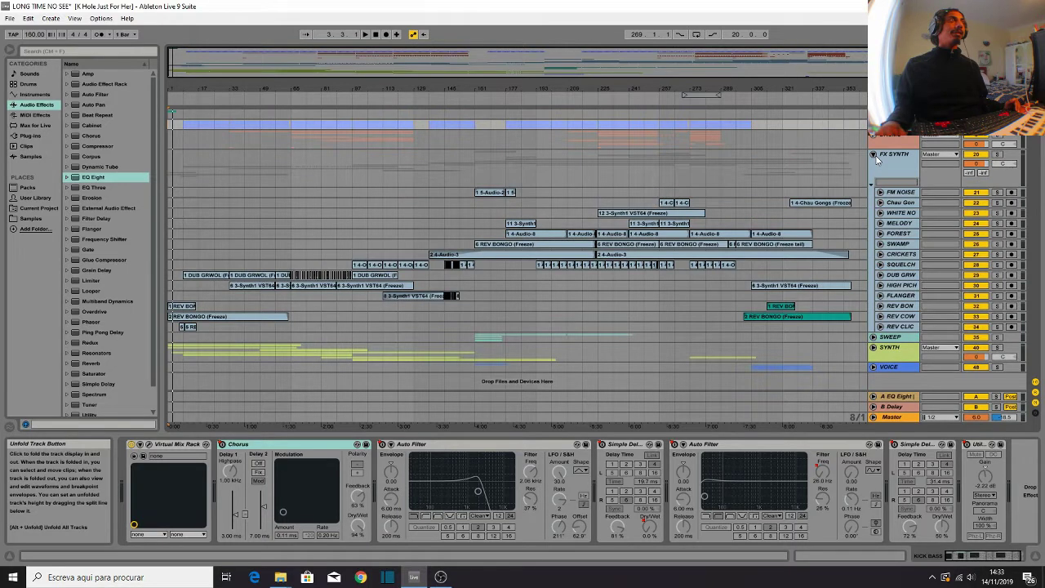
Step: Recolour the green REV BONGO and REV COWBELL clips near the arrangement's end light blue like the group's other clips
left_click(185, 307)
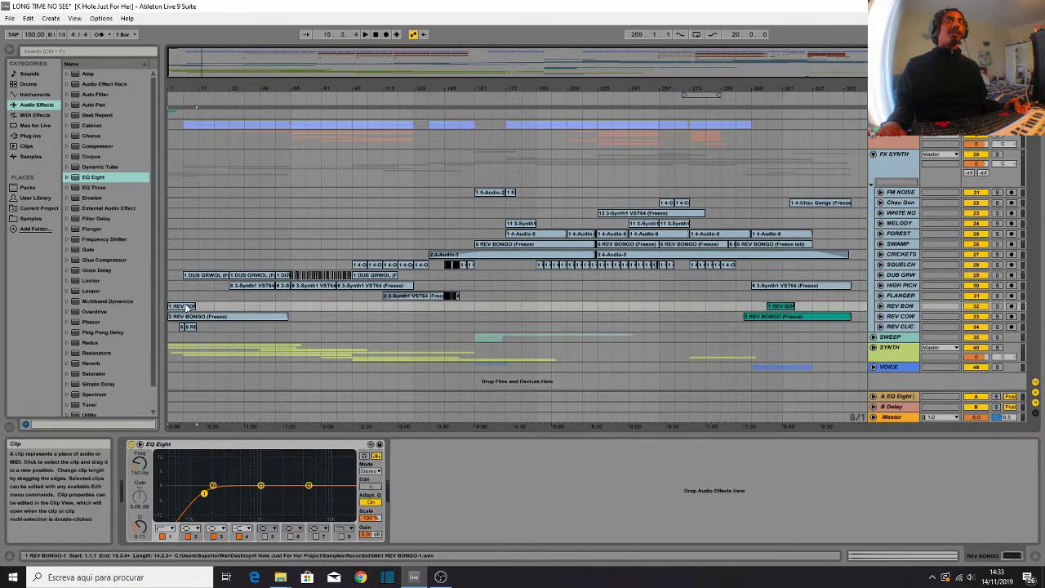
right_click(788, 311)
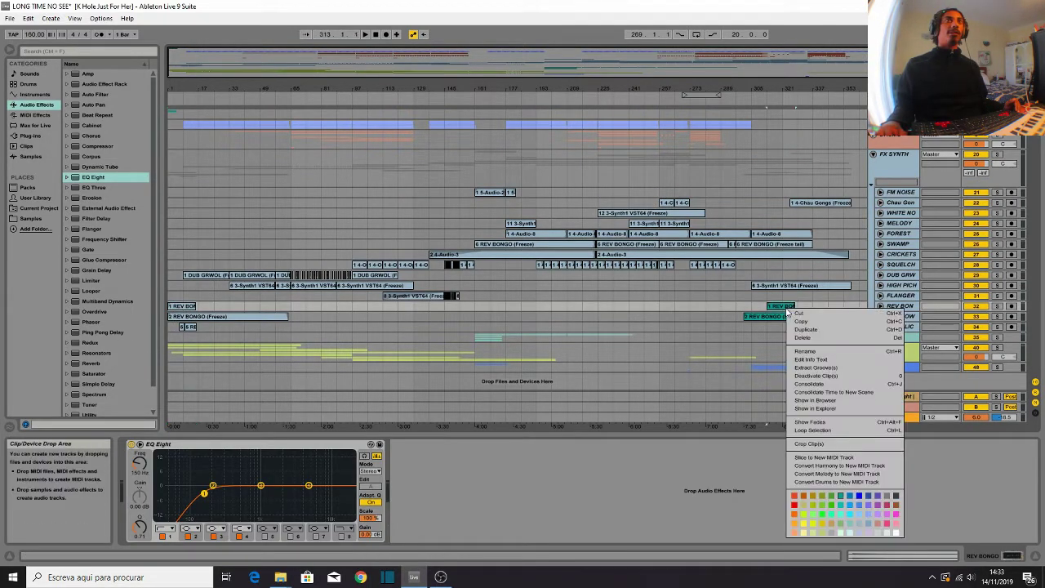
left_click(788, 311)
left_click_drag(735, 291, 853, 332)
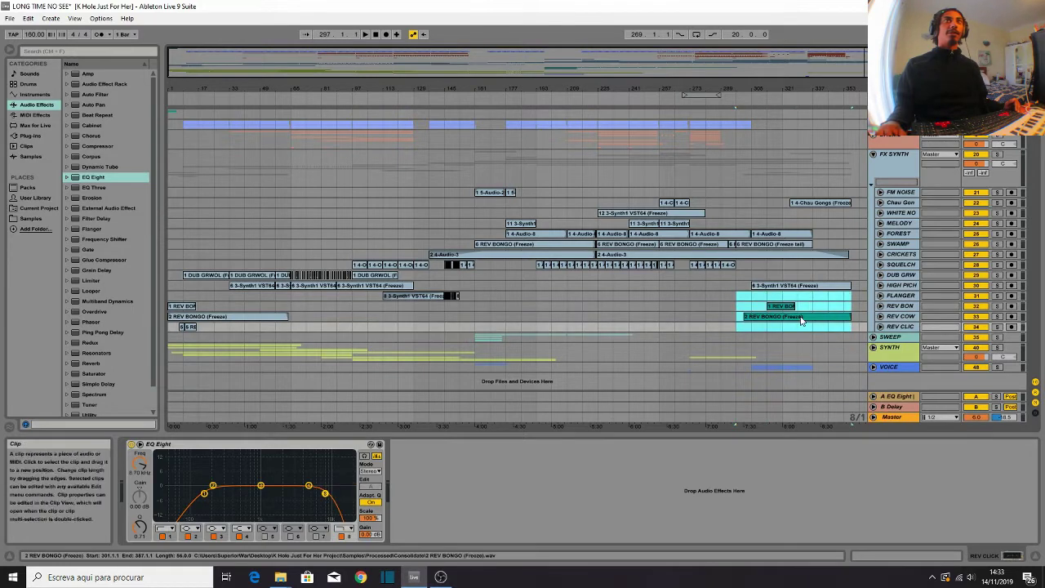
right_click(801, 320)
left_click(876, 456)
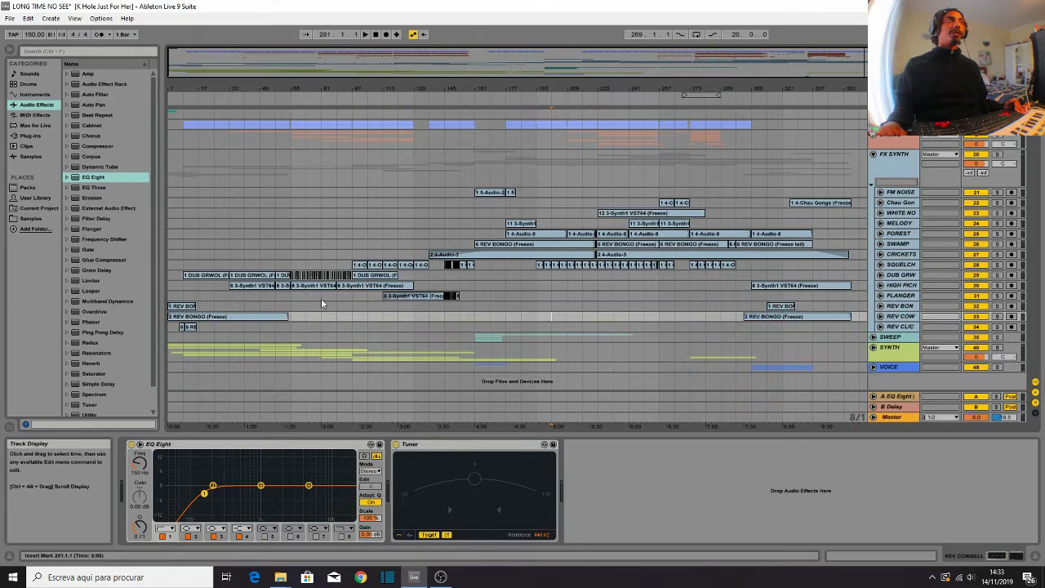
Step: Play from bar 313 and set the REV BONGO track's volume to -2.1 dB
left_click(190, 308)
left_click(768, 316)
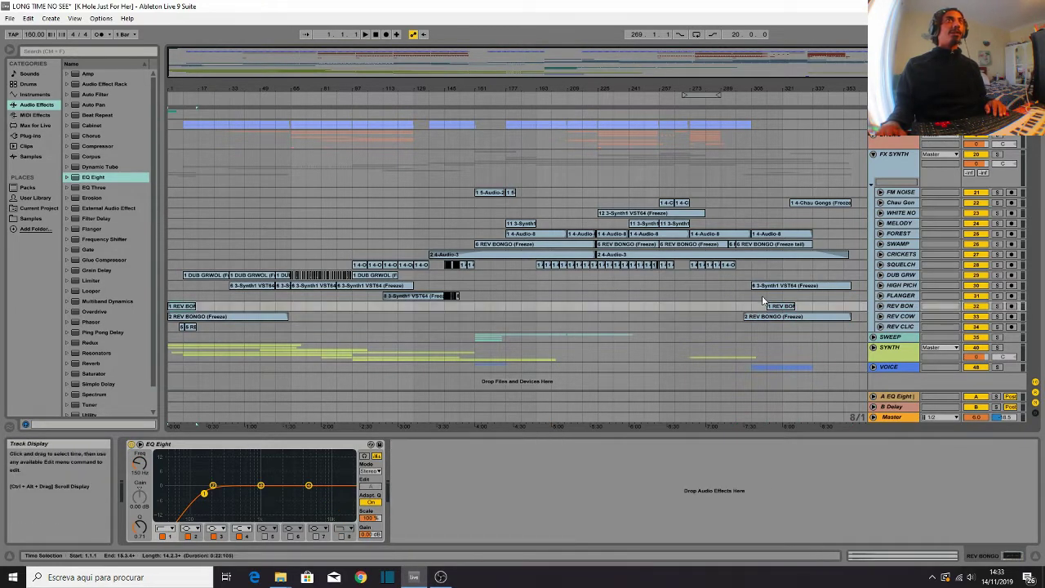
key("space")
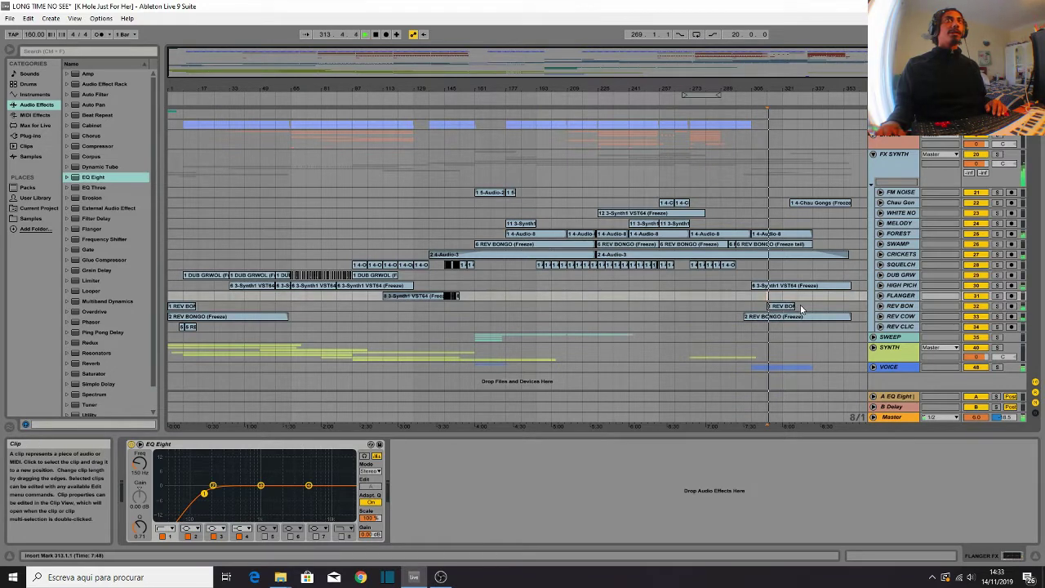
left_click_drag(975, 311, 976, 318)
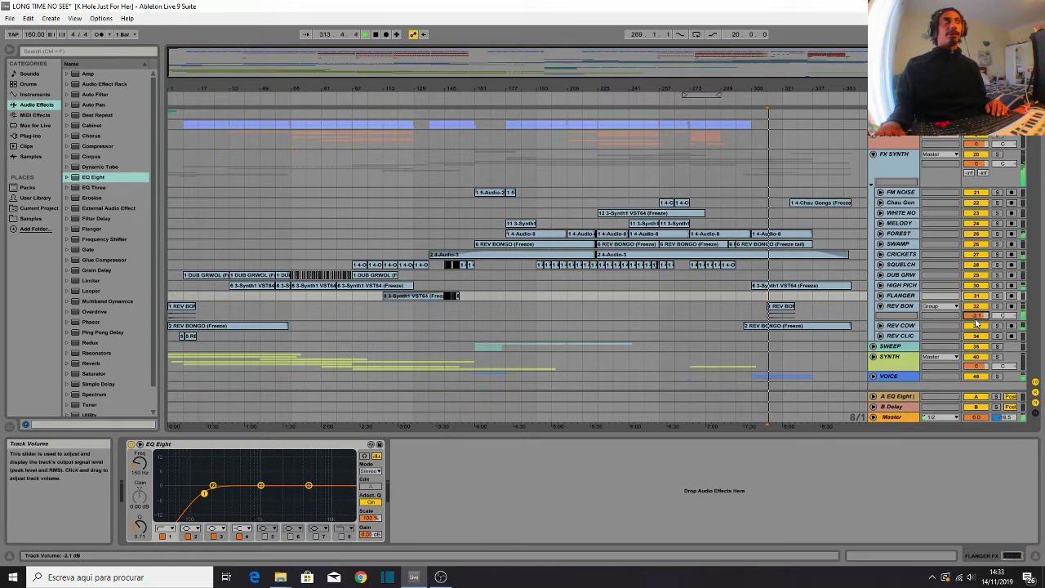
Step: Play the first REV BONGO clip from bar 1 while raising the track's volume
left_click(175, 305)
left_click(376, 34)
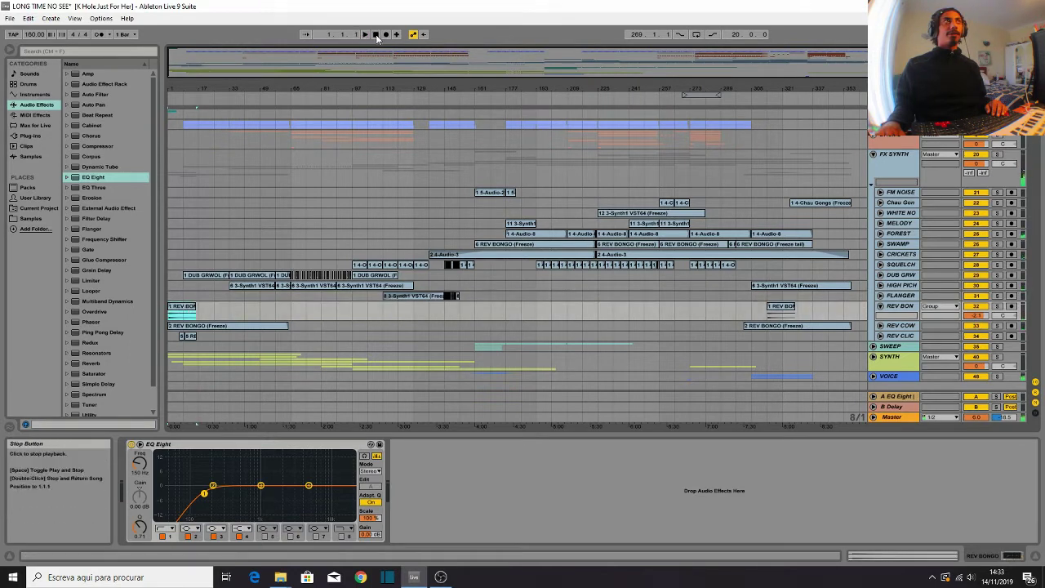
left_click(178, 308)
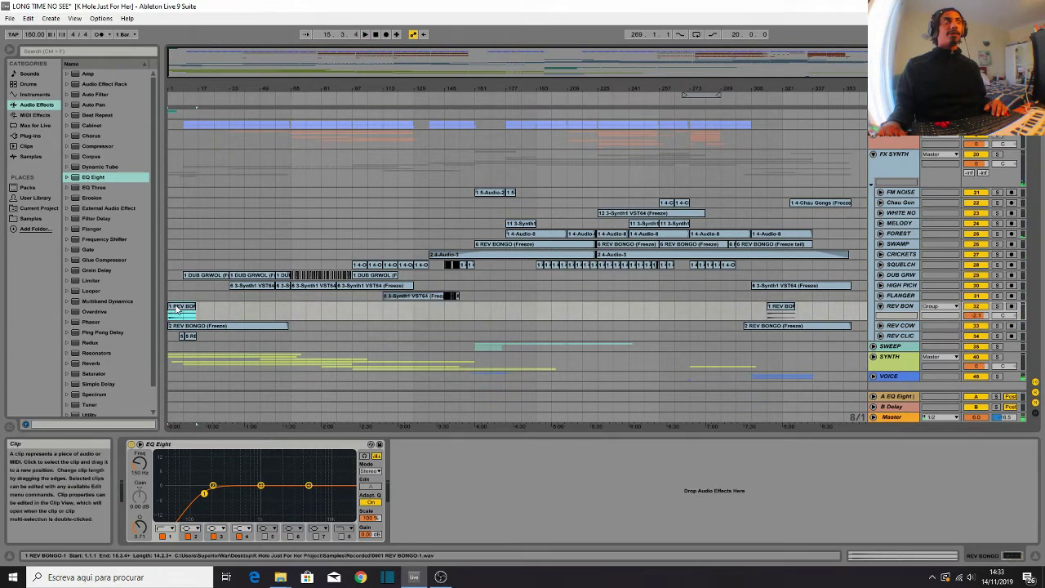
key("space")
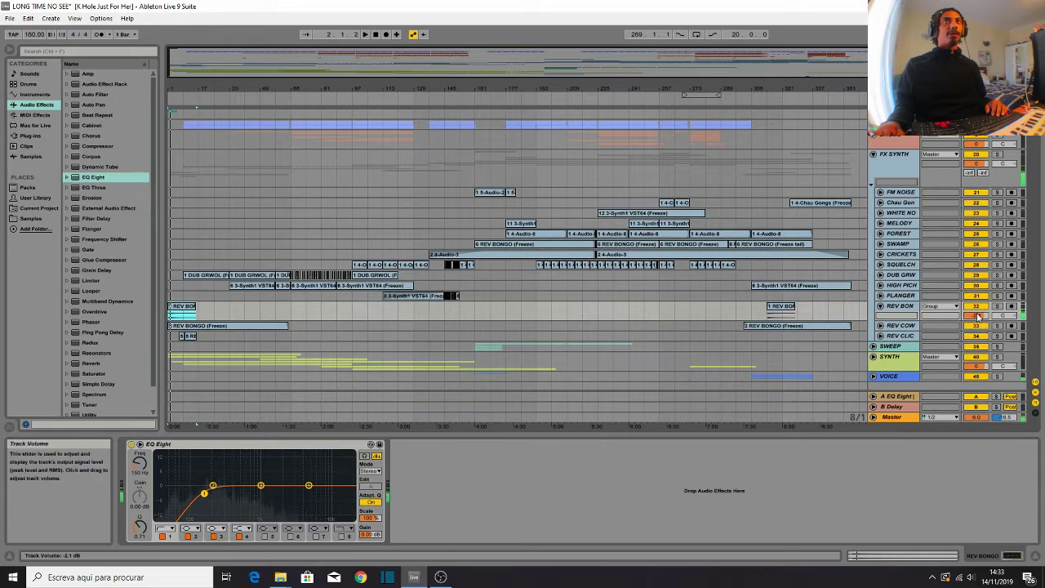
left_click_drag(978, 321, 978, 305)
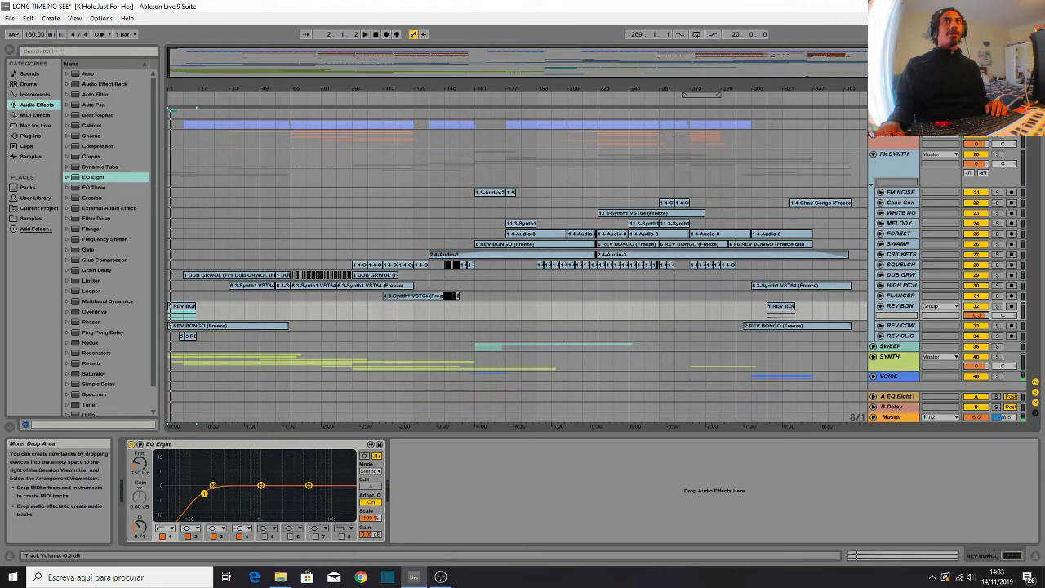
left_click_drag(976, 315, 977, 313)
key("space")
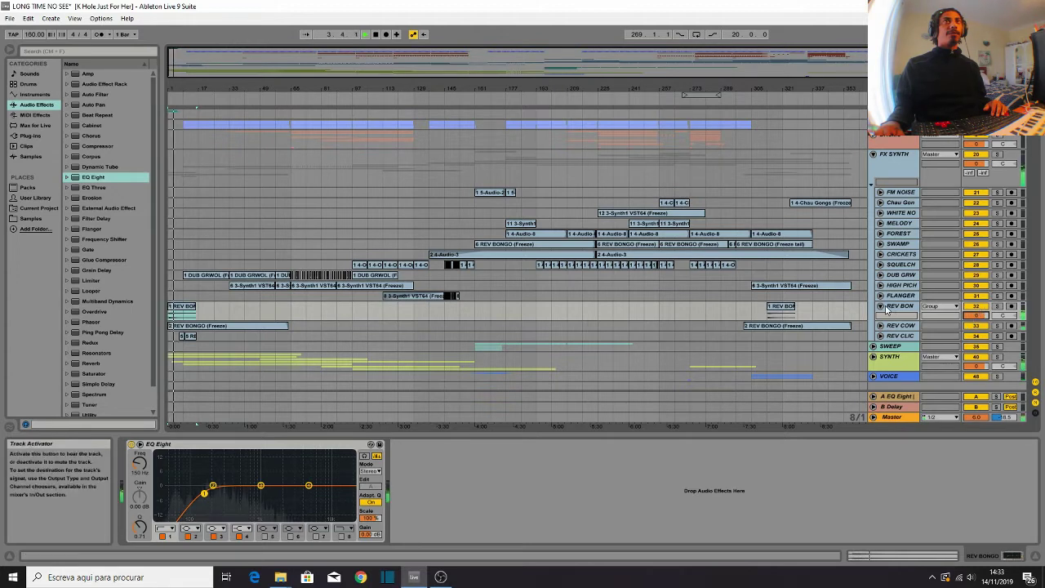
Step: Fold the FX SYNTH group and check its DC1A3 compressor and the group levels in the mixer during playback
left_click(874, 157)
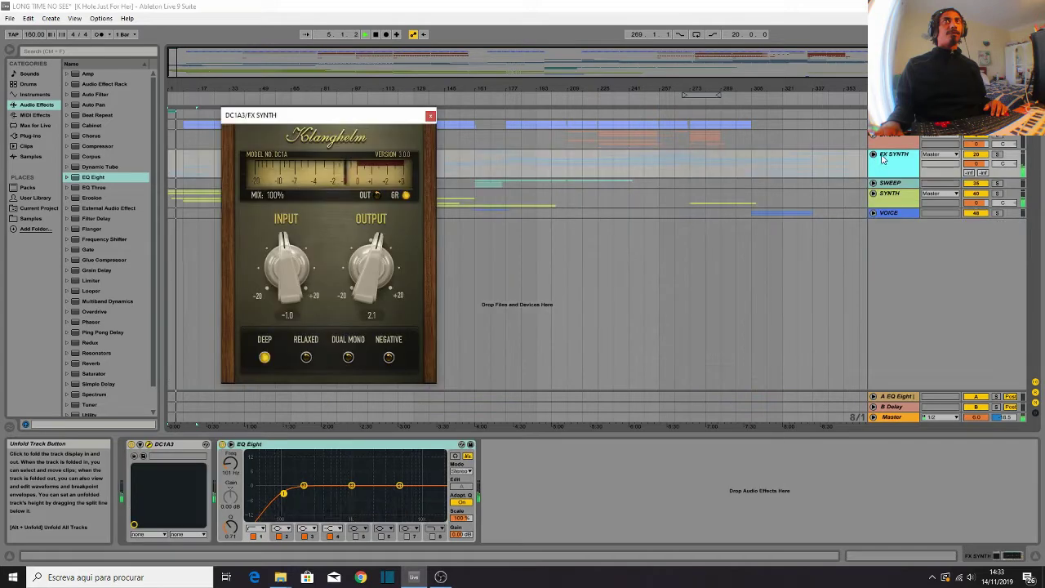
key("Tab")
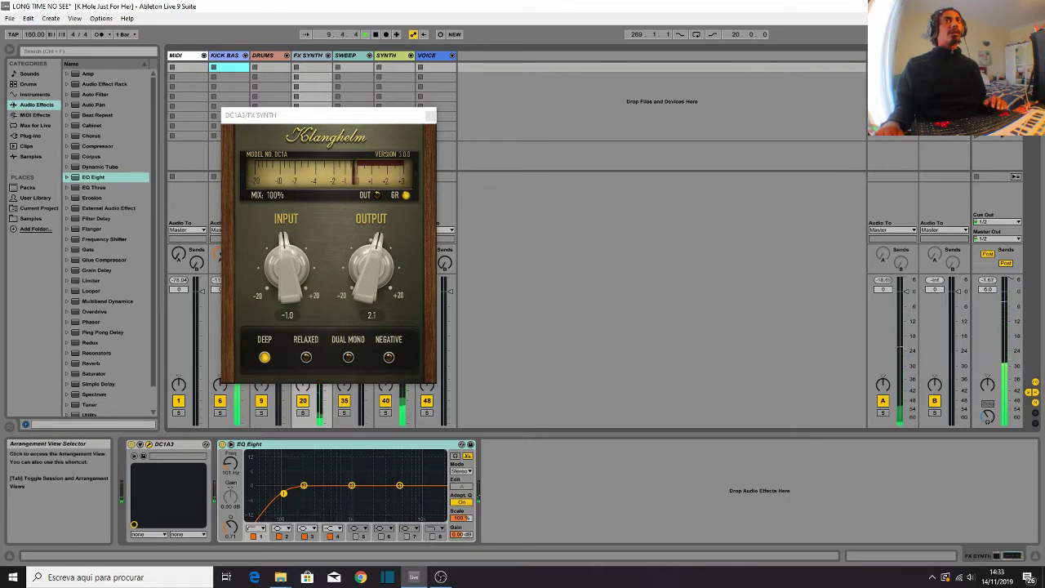
left_click(1016, 177)
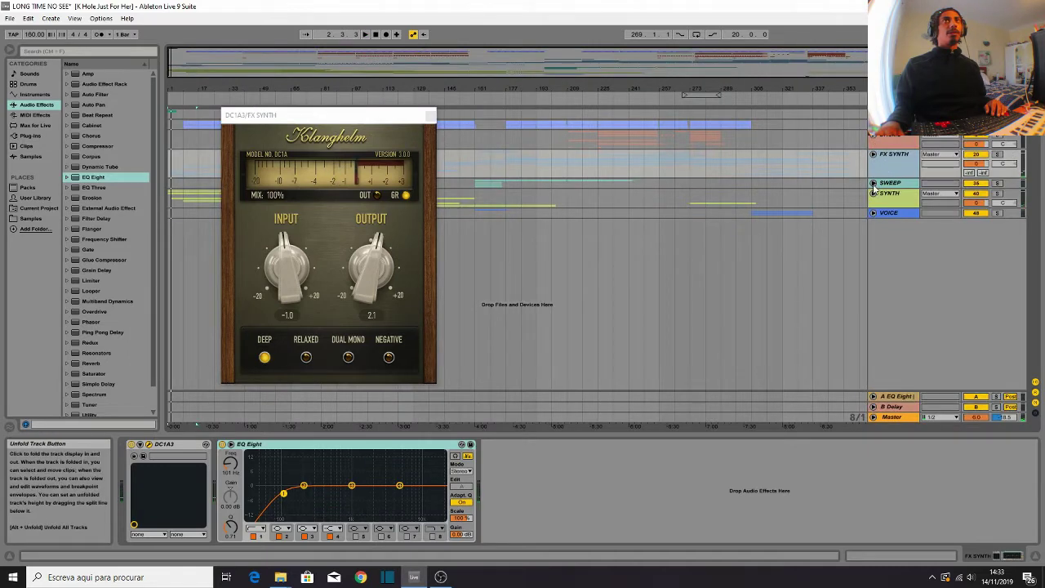
Step: Set the REV BONGO track's volume to -1.1 dB, play from bar 1 in the mixer, and close the DC1A3 window
left_click(873, 154)
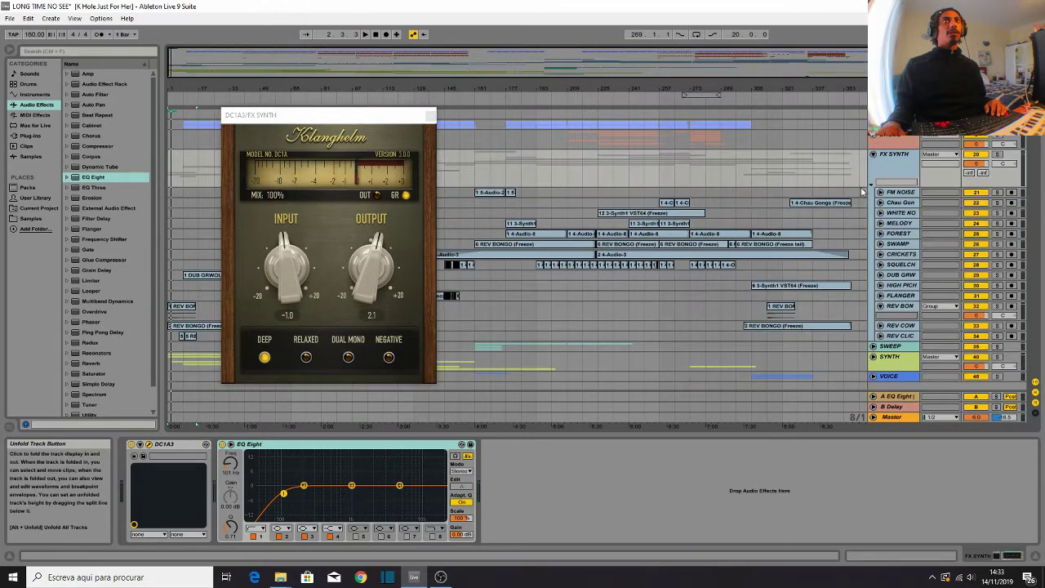
left_click_drag(977, 315, 976, 317)
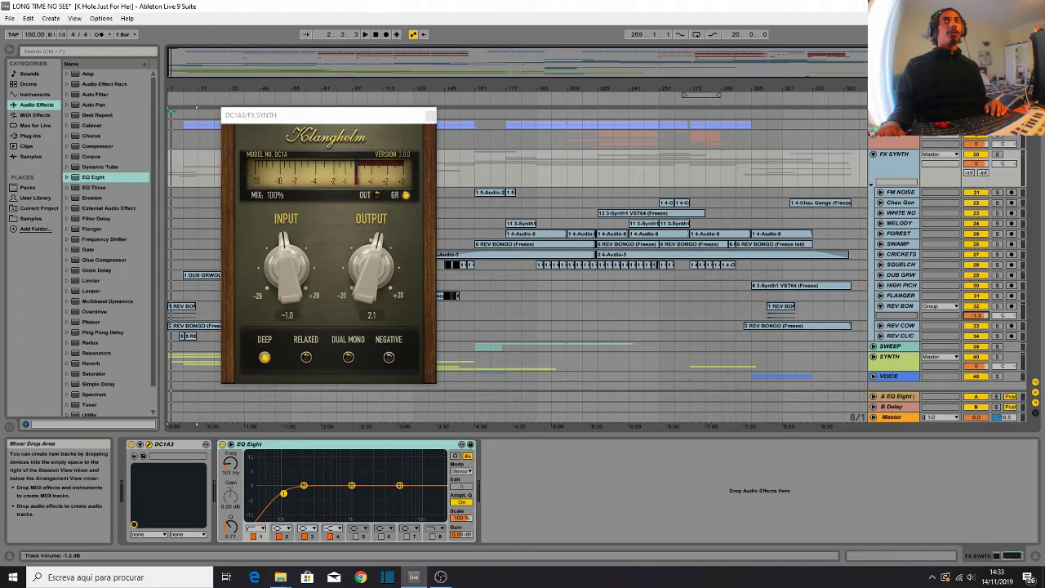
key("Tab")
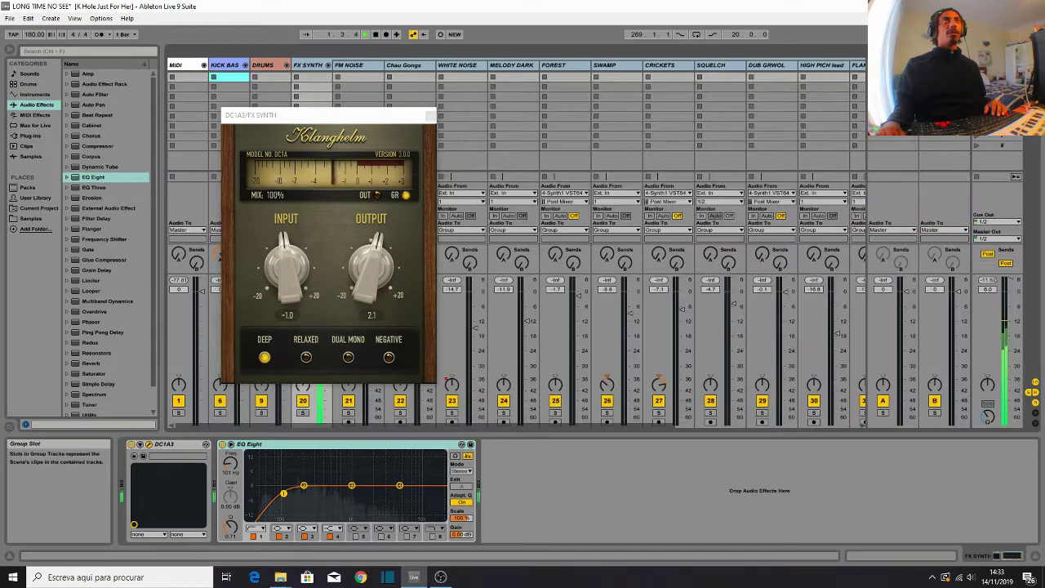
left_click(430, 115)
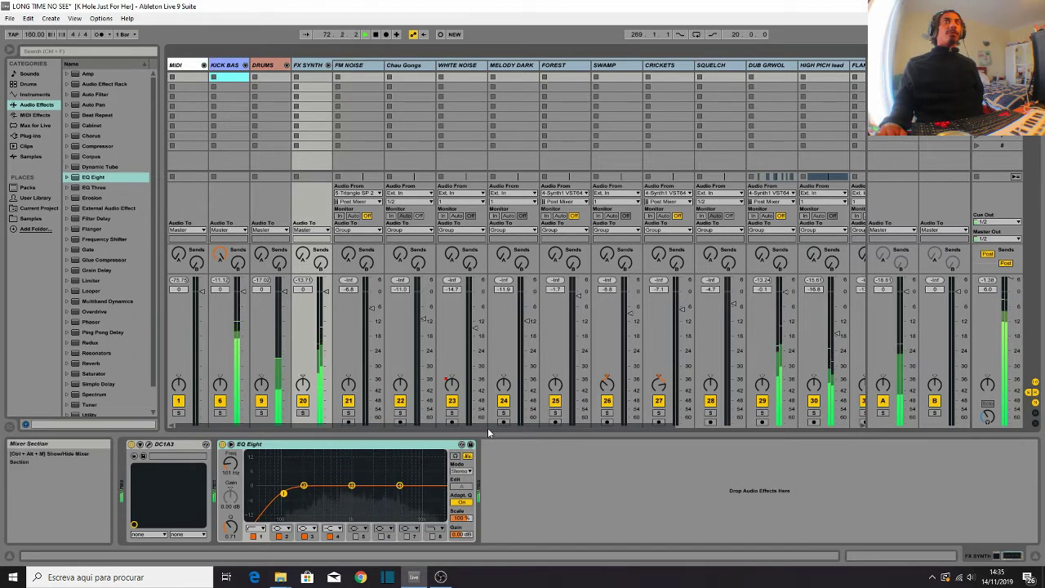
Step: Raise the HIGH PICH lead track's volume to -9.8 dB in the mixer during playback
left_click_drag(520, 427, 624, 429)
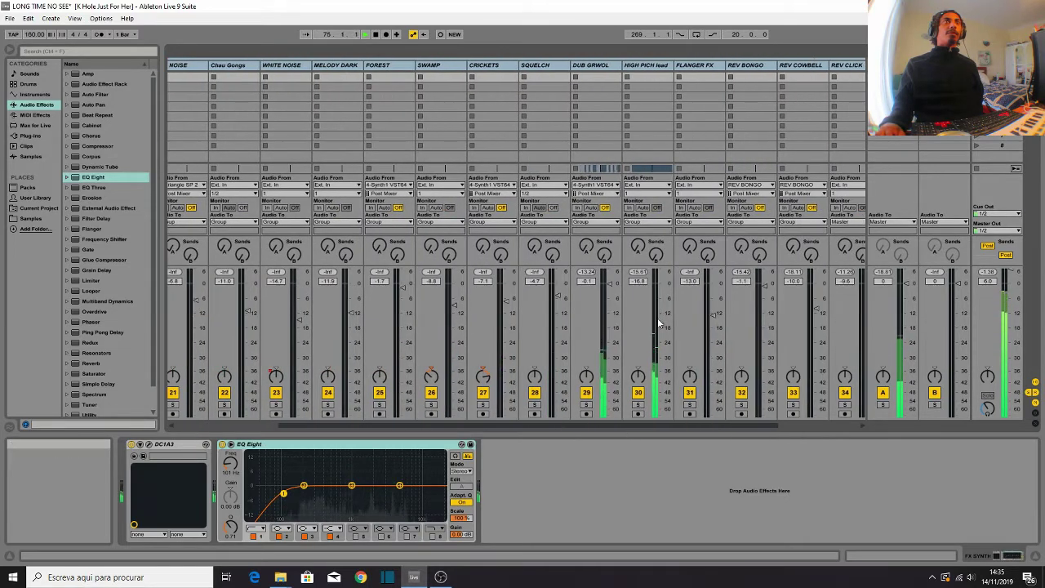
left_click_drag(661, 325, 663, 312)
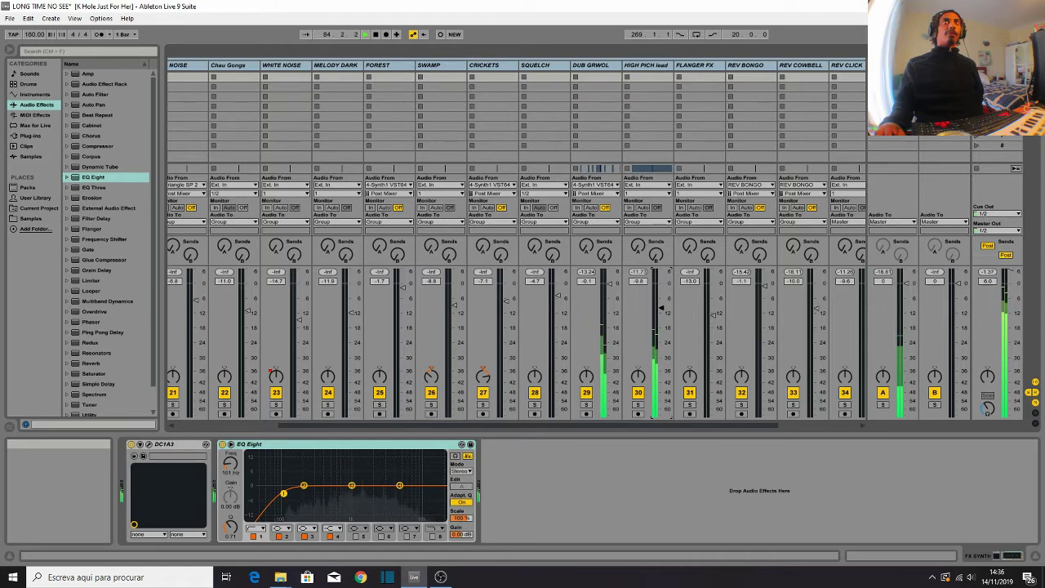
Step: Shorten the HIGH PICH lead clip in the arrangement so it ends at bar 97, stop playback and save the project
left_click(1019, 51)
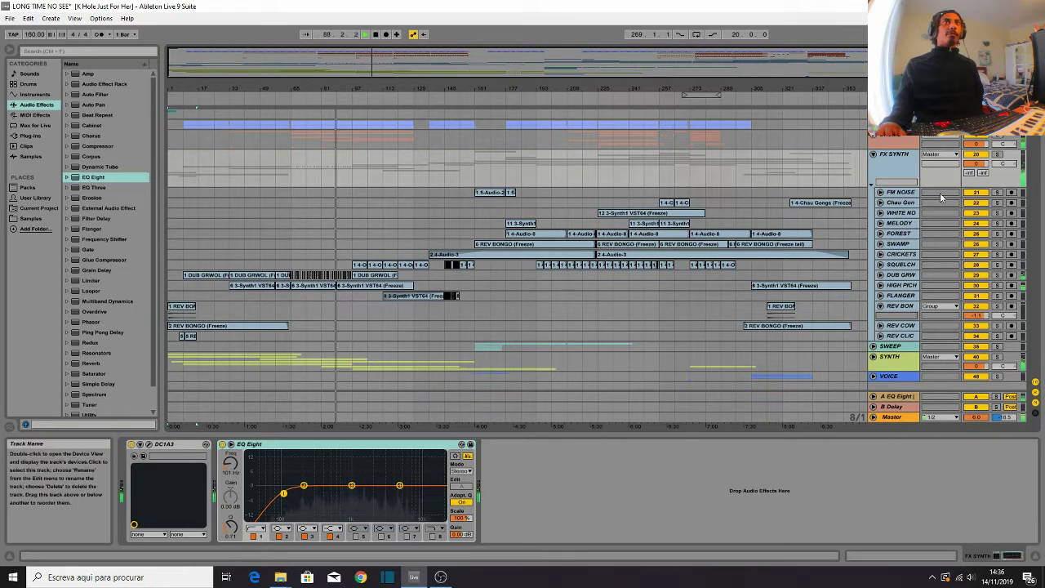
left_click(902, 285)
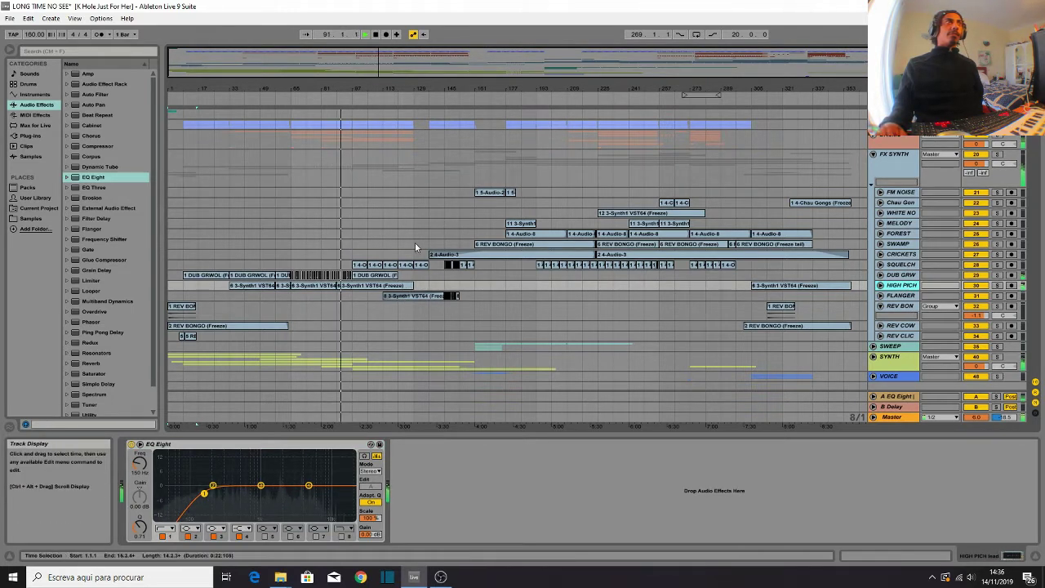
left_click_drag(413, 286, 351, 286)
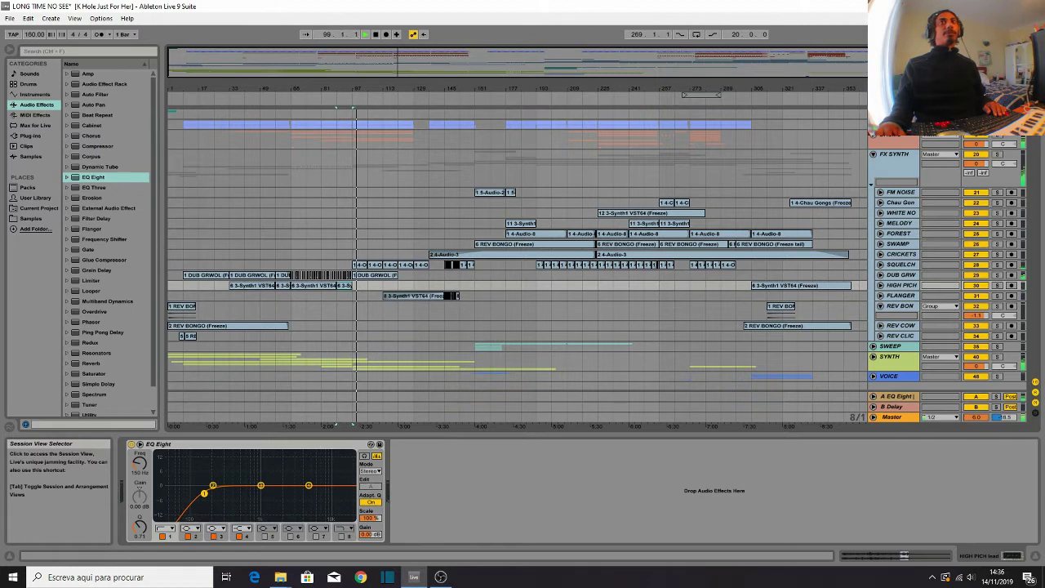
key("space")
key("ctrl+s")
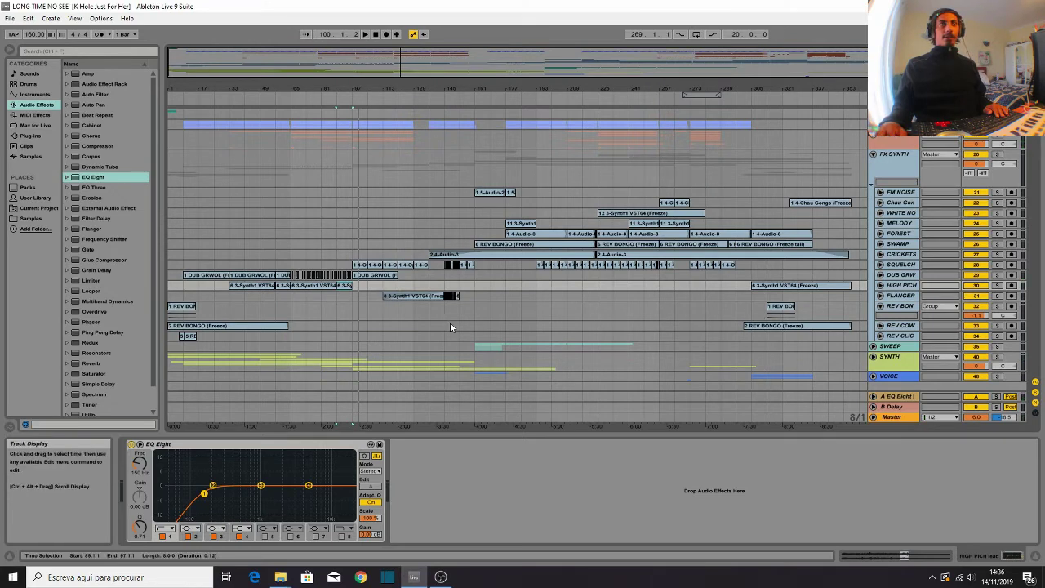
Step: Unfold the SYNTH group and its DELAY BIRD track, and select the track's clip at bar 273
left_click(873, 356)
scroll(629, 337, "down", 3)
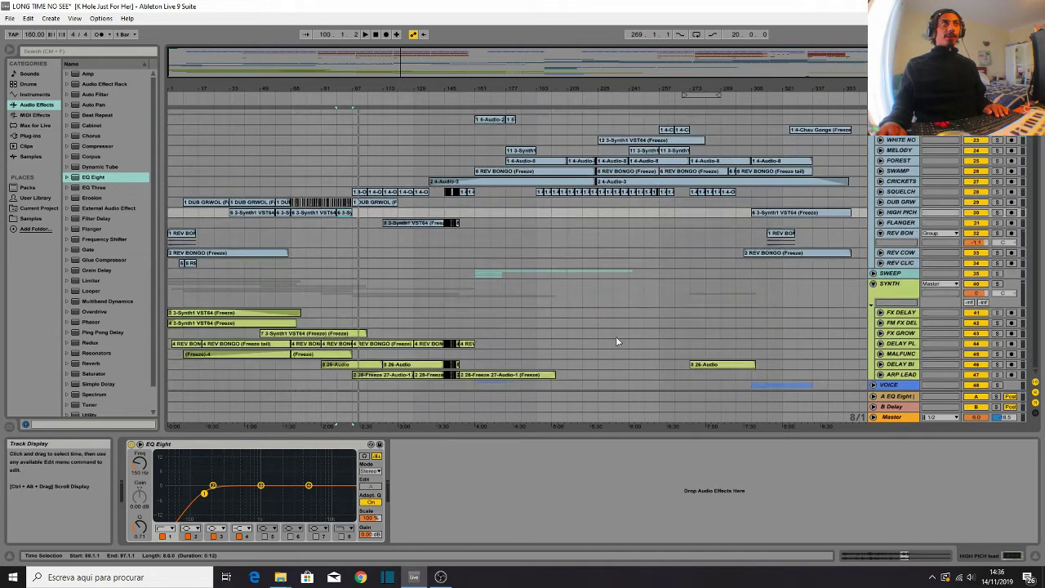
left_click(723, 364)
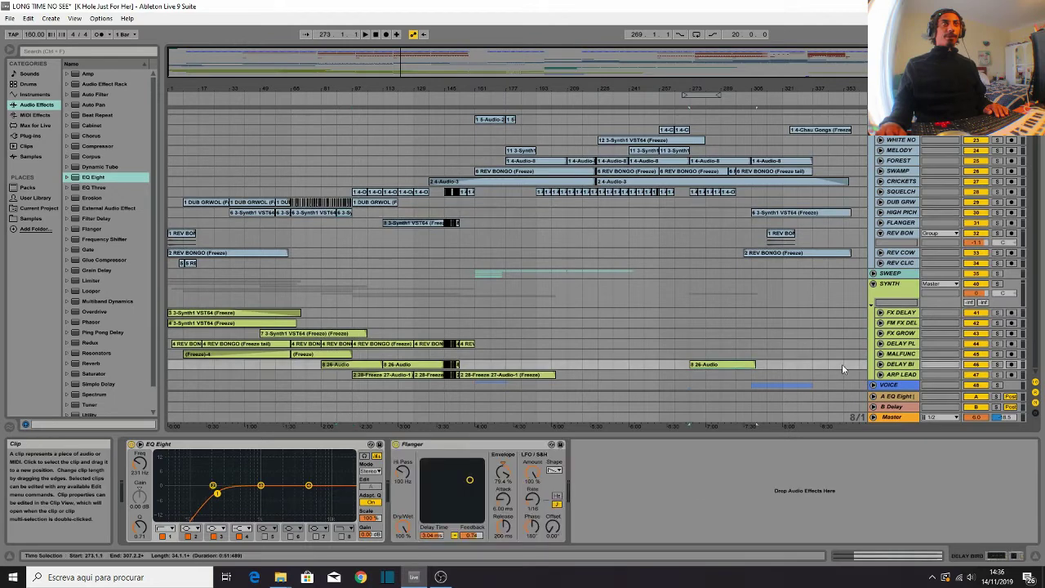
left_click(901, 366)
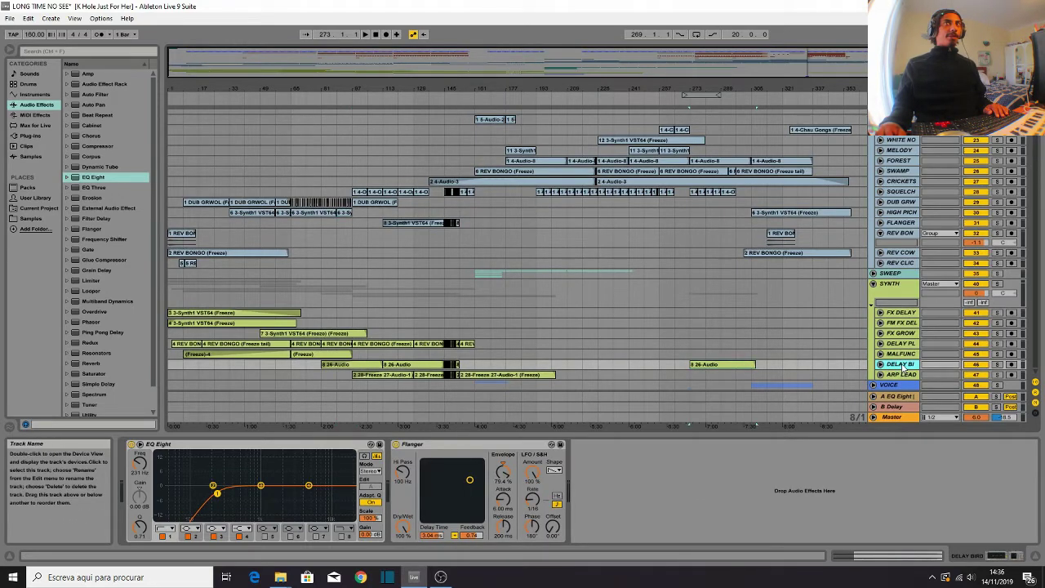
left_click(898, 368)
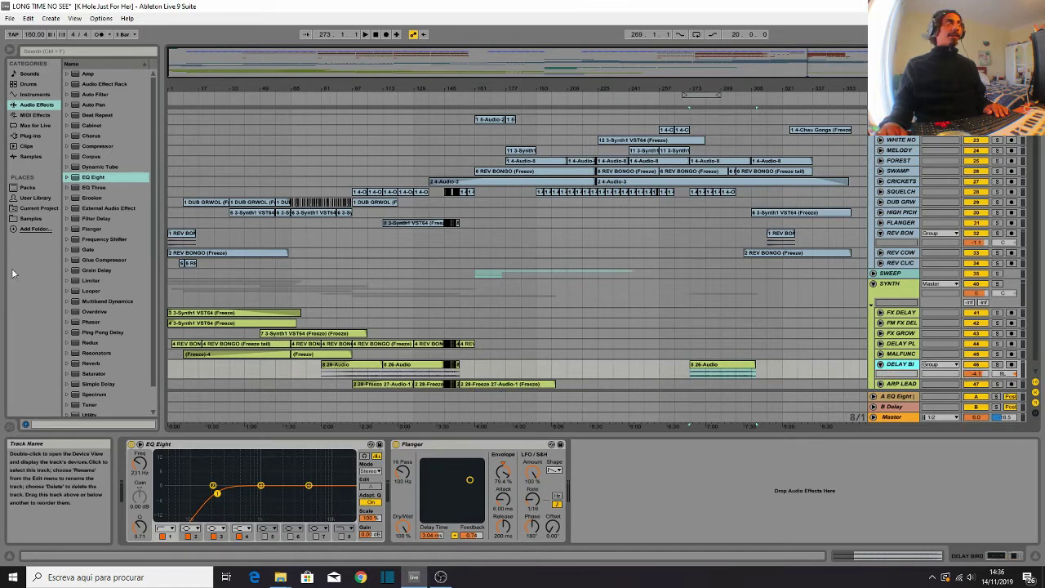
Step: Add a Compressor to the DELAY BIRD track with 1.27 ms attack, and lower its threshold and raise its output gain during playback
double_click(98, 146)
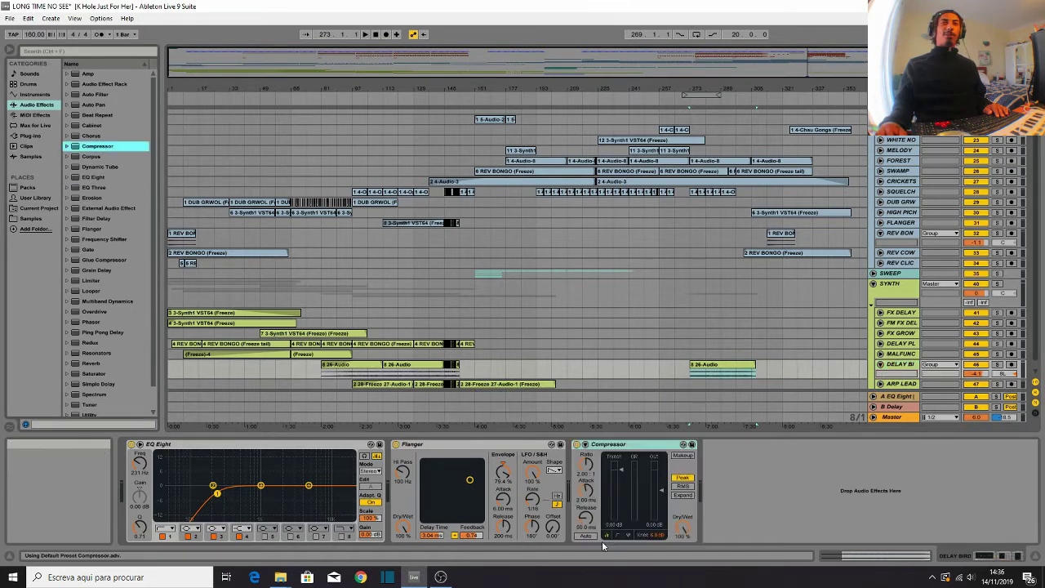
left_click(621, 445)
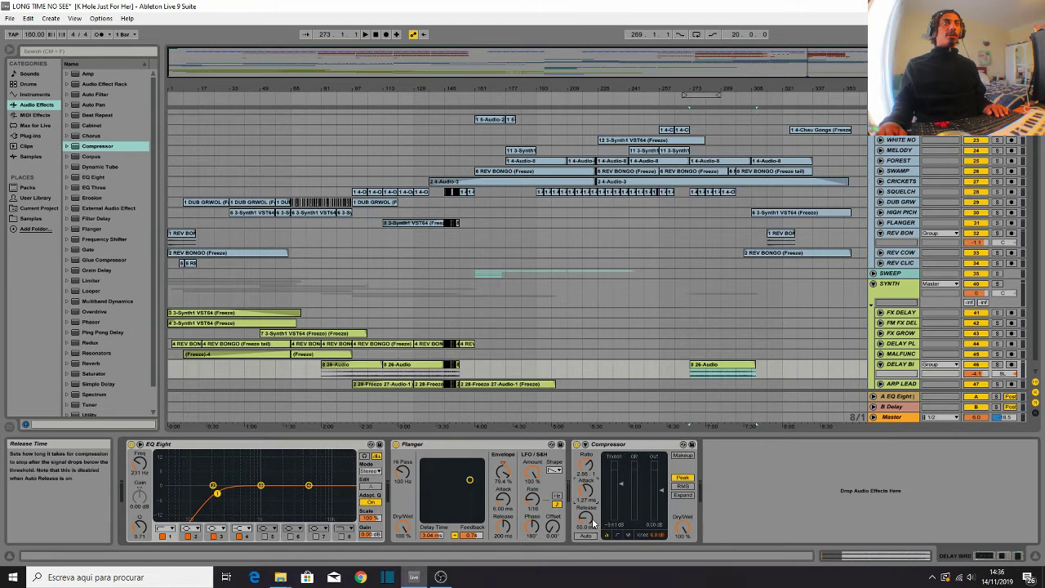
key("space")
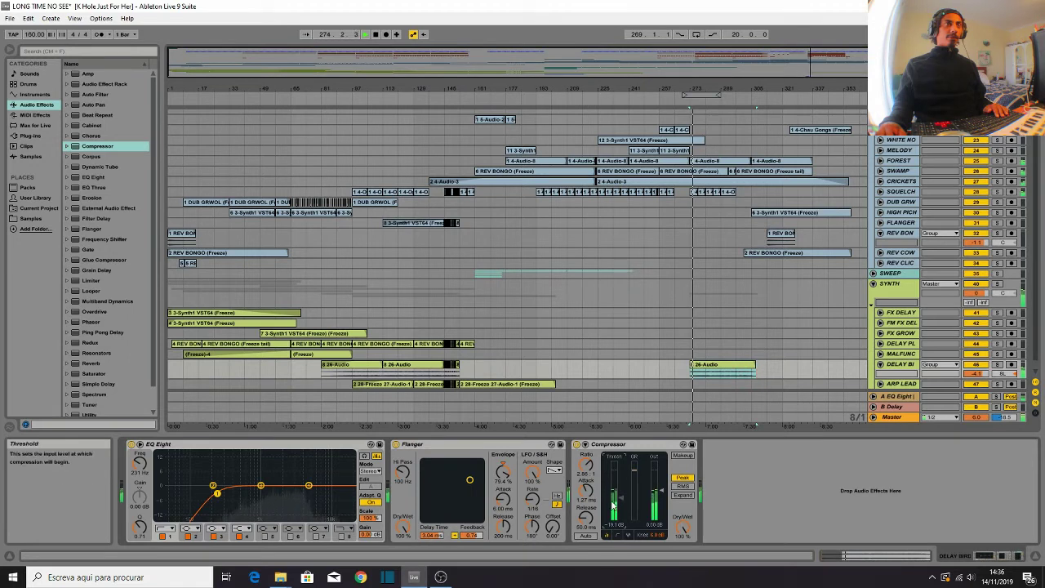
left_click_drag(621, 499, 658, 490)
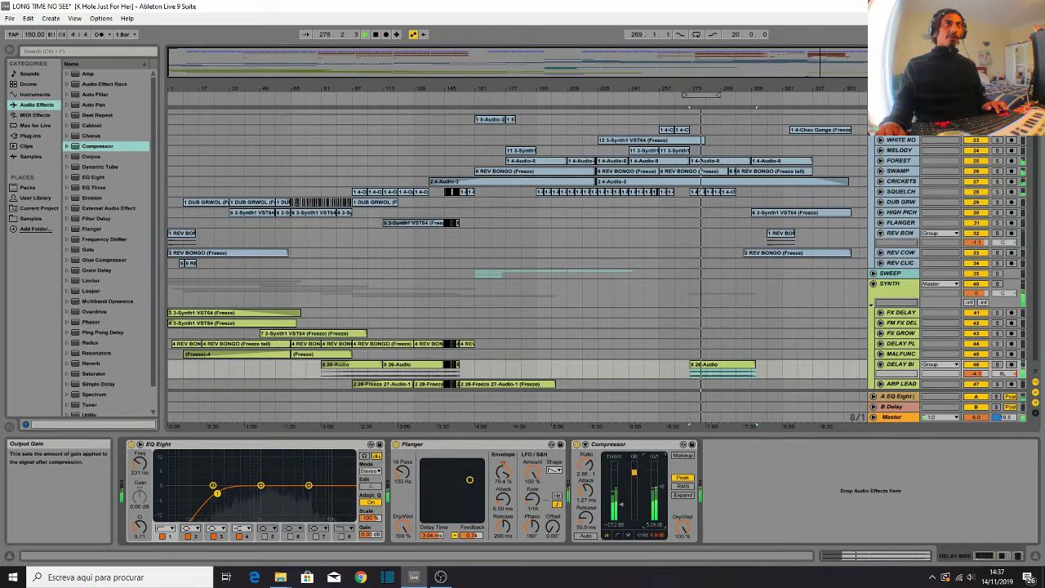
Step: Play the arrangement from bar 89 through bar 97 and check the Master level in the mixer
left_click(364, 315)
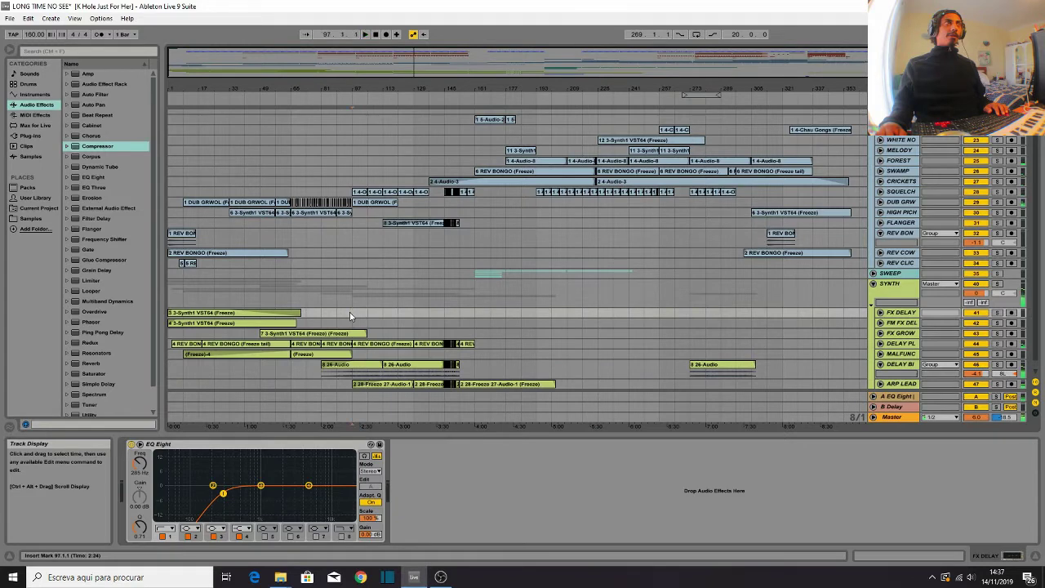
left_click(338, 313)
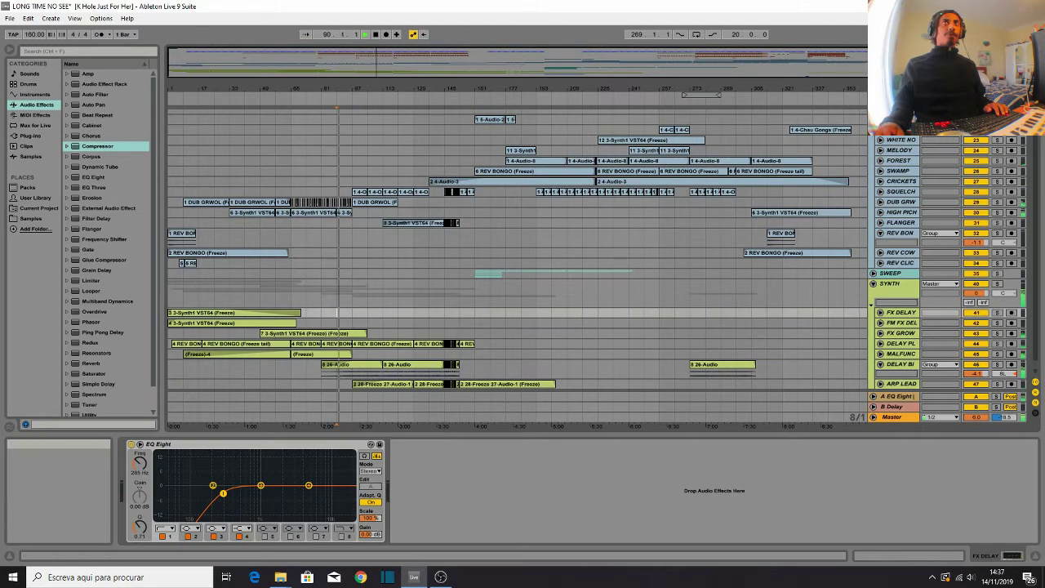
left_click(1034, 50)
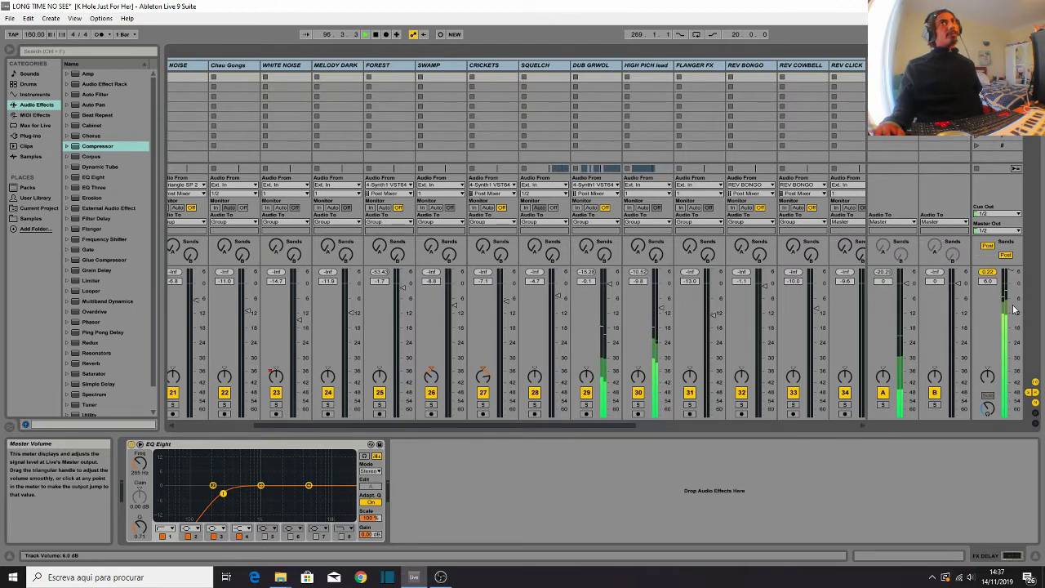
key("Tab")
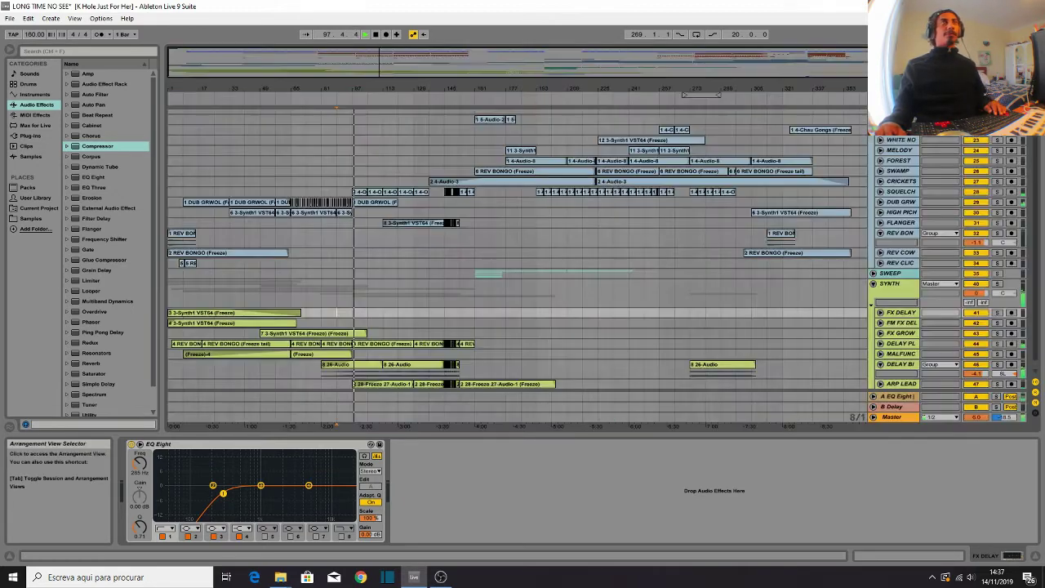
Step: Select the DELAY BIRD clip at bar 81, play it while watching the mixer levels, and lower its Compressor threshold to about -29 dB
scroll(498, 346, "down", 1)
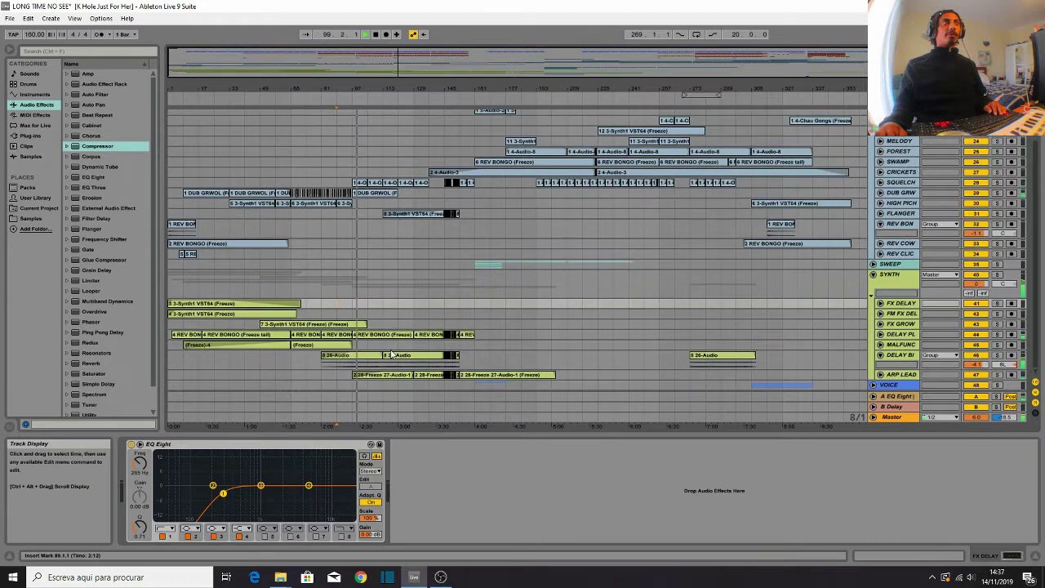
left_click(370, 357)
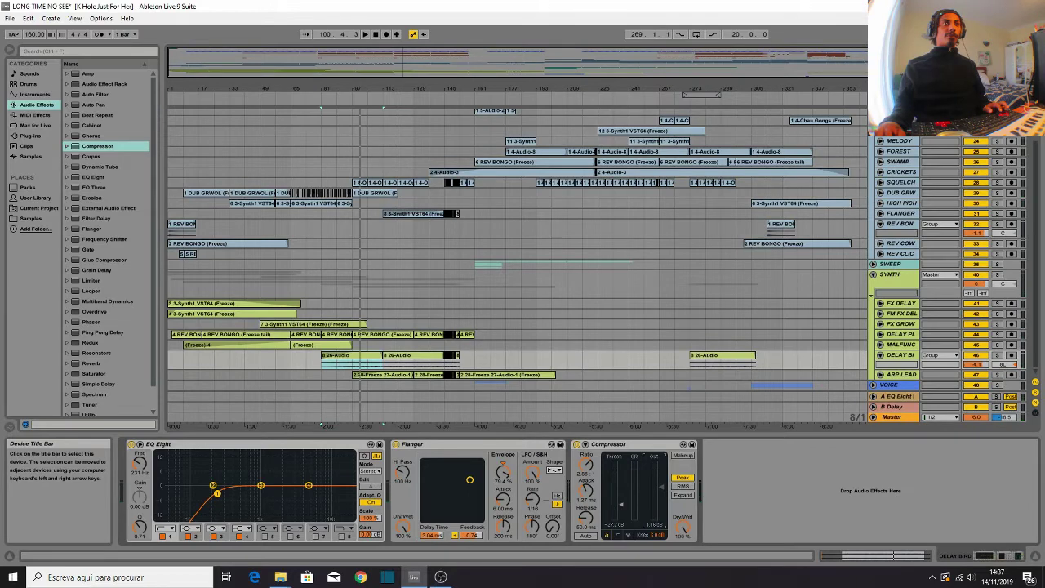
key("space")
key("space")
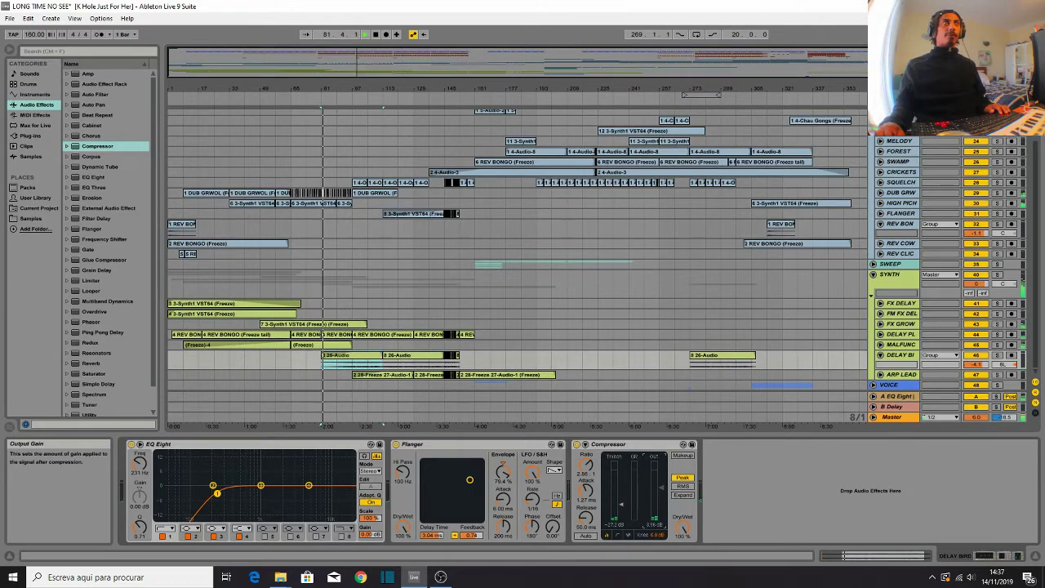
key("Tab")
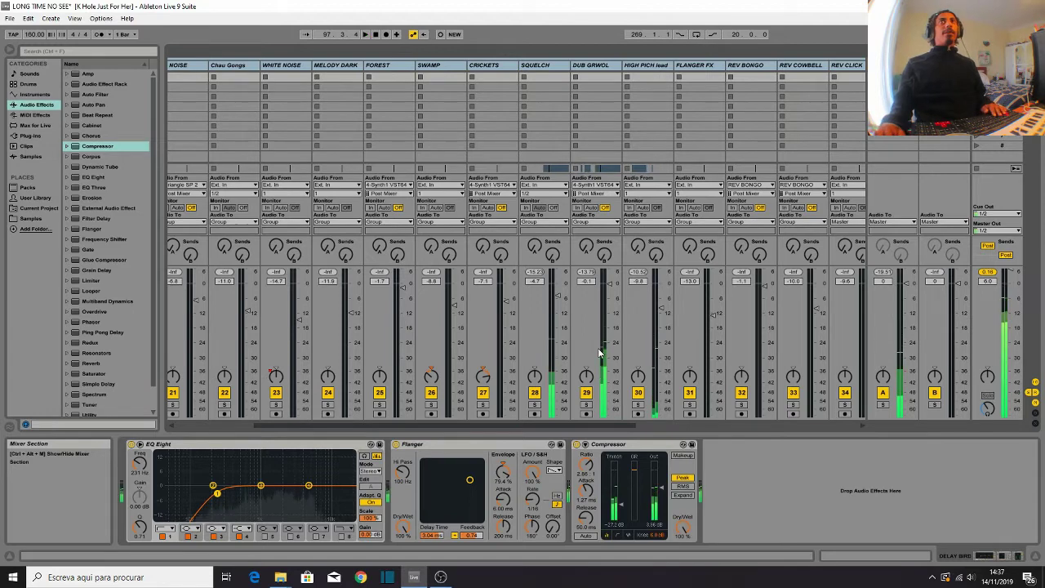
key("Tab")
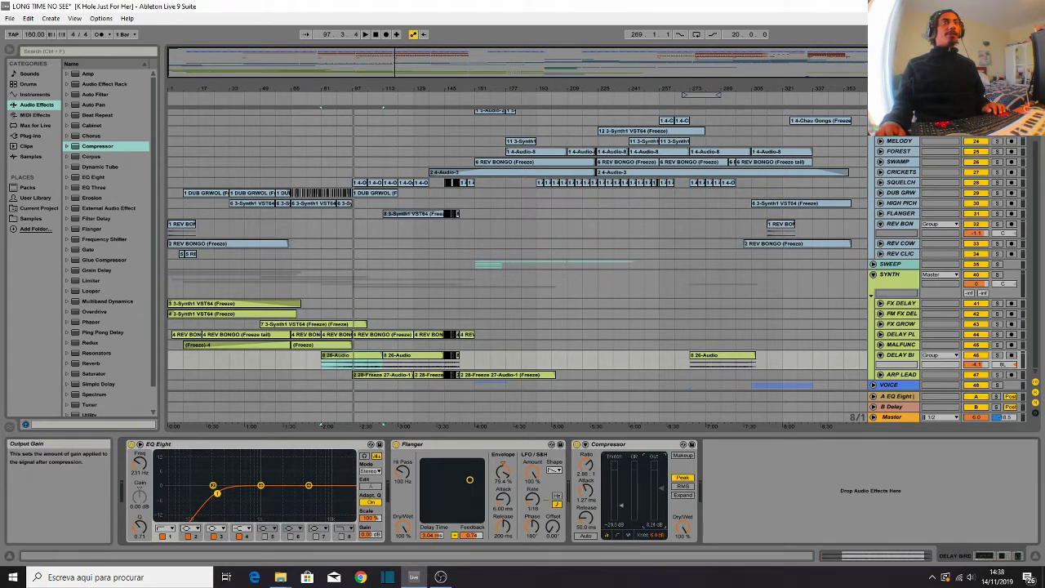
Step: Listen to the passages at bars 81 and 97, reselect the DELAY BIRD clip at bar 81 and stop playback
left_click(323, 281)
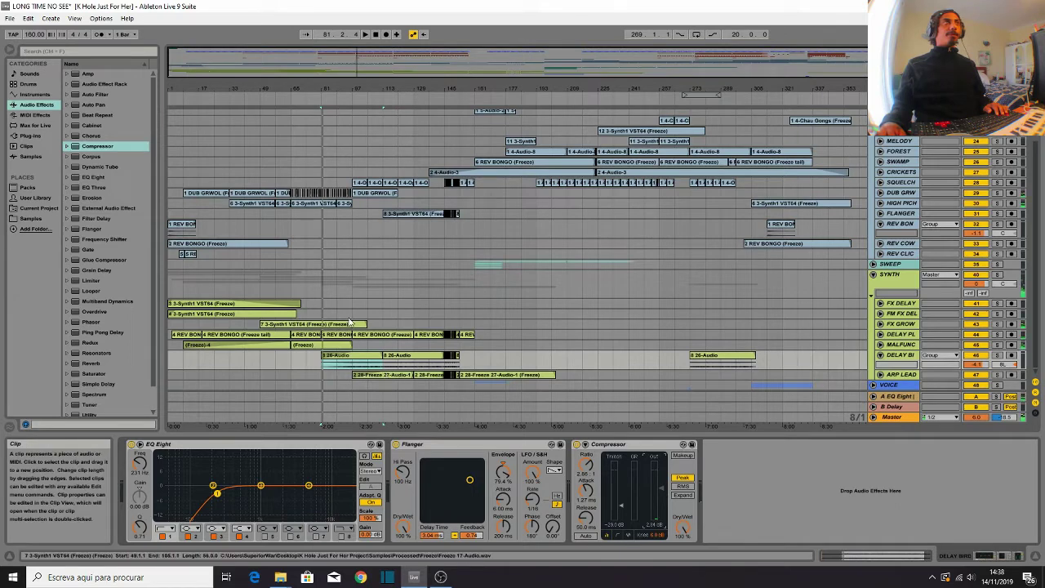
left_click(352, 284)
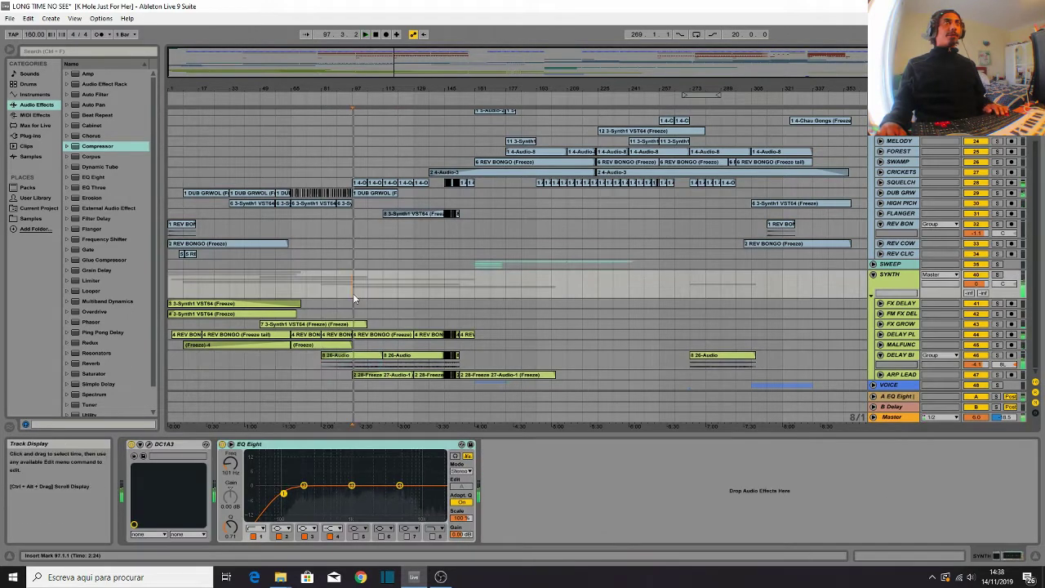
left_click(366, 360)
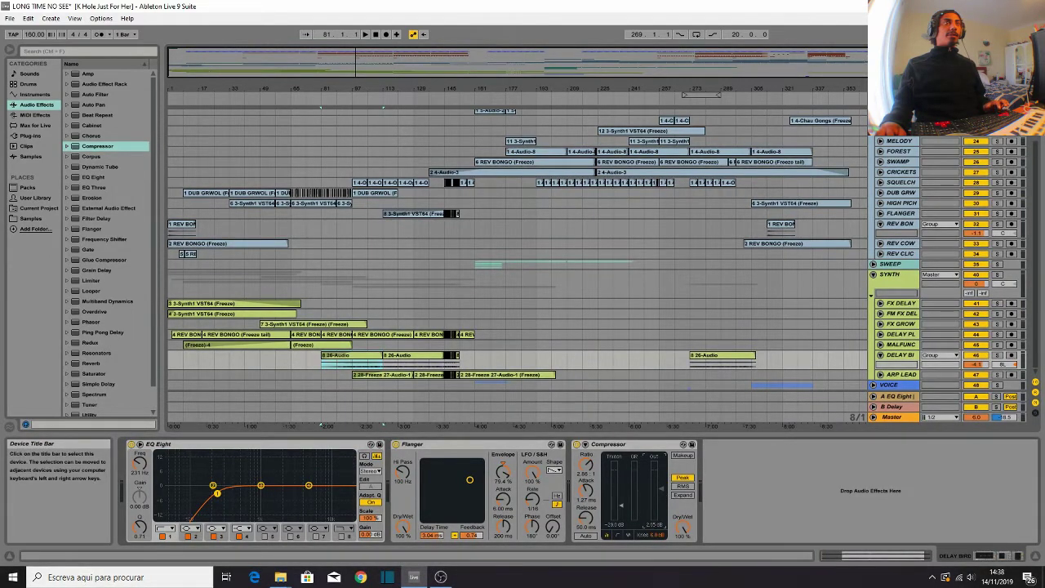
key("space")
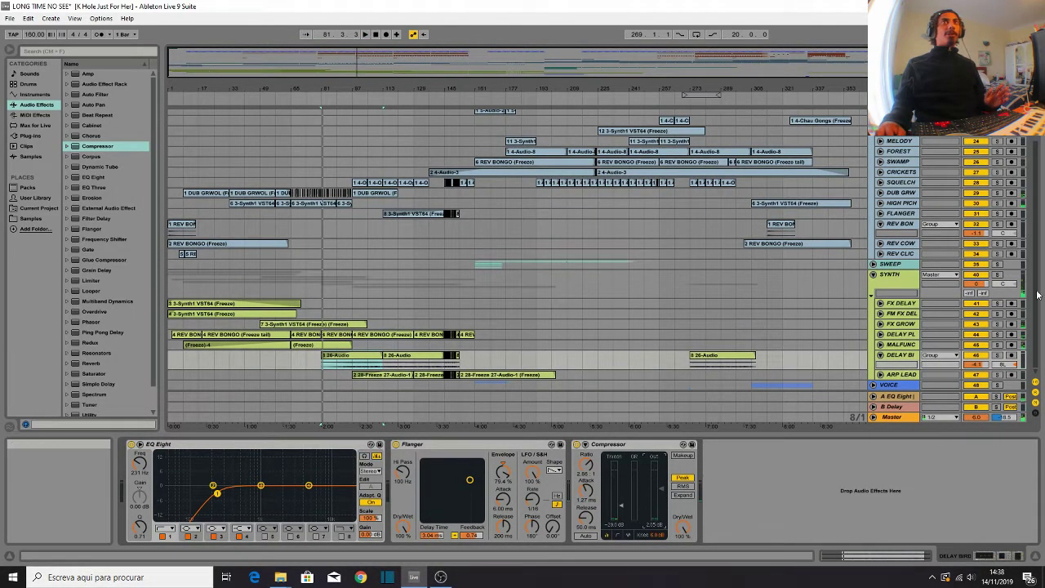
Step: Lower the CYMBAL track's volume in the DRUMS group to -21.7 dB and check the Master level in the mixer during playback
scroll(884, 144, "up", 4)
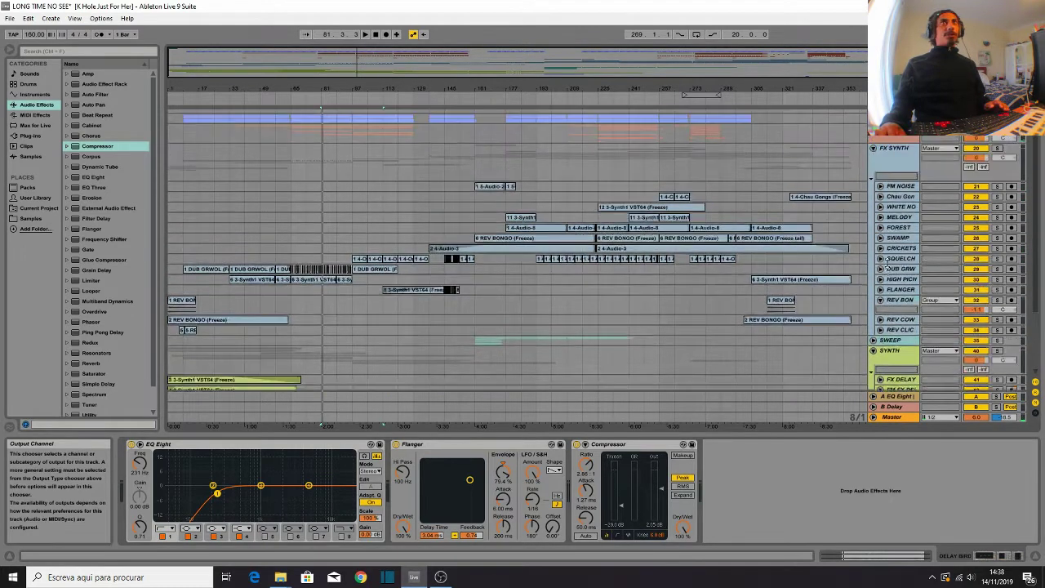
scroll(884, 143, "up", 6)
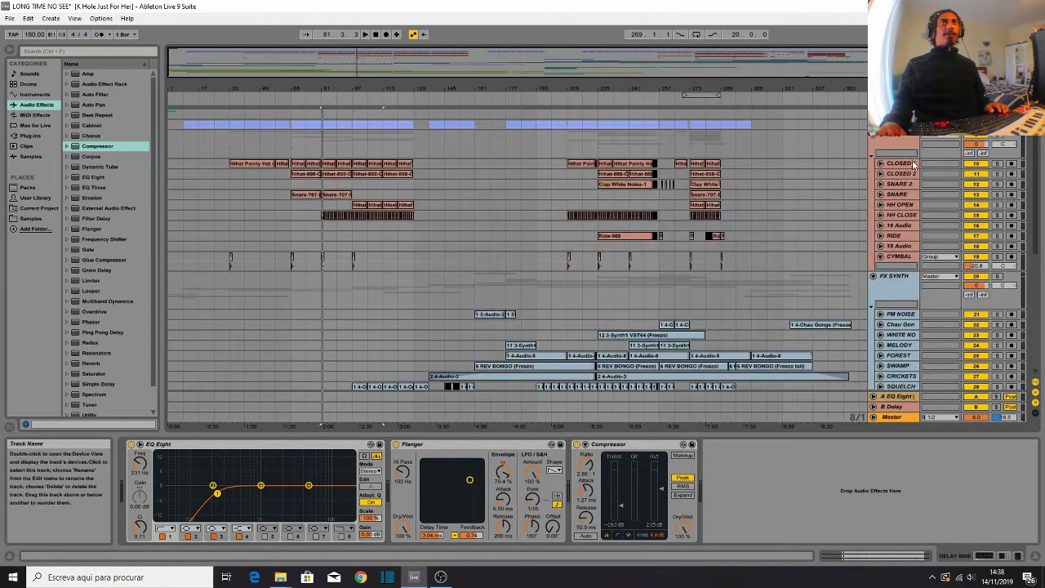
left_click(899, 257)
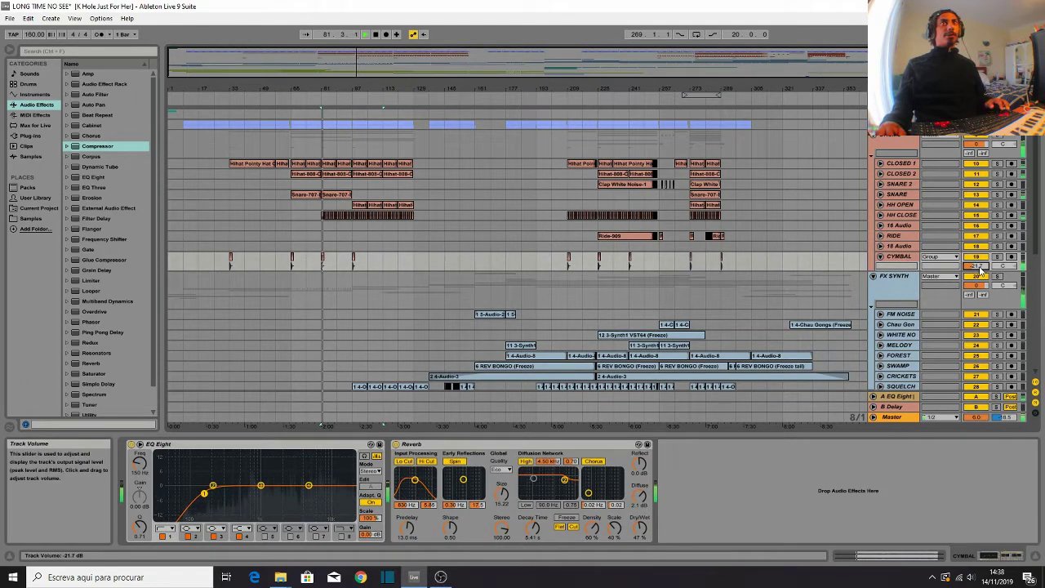
key("Tab")
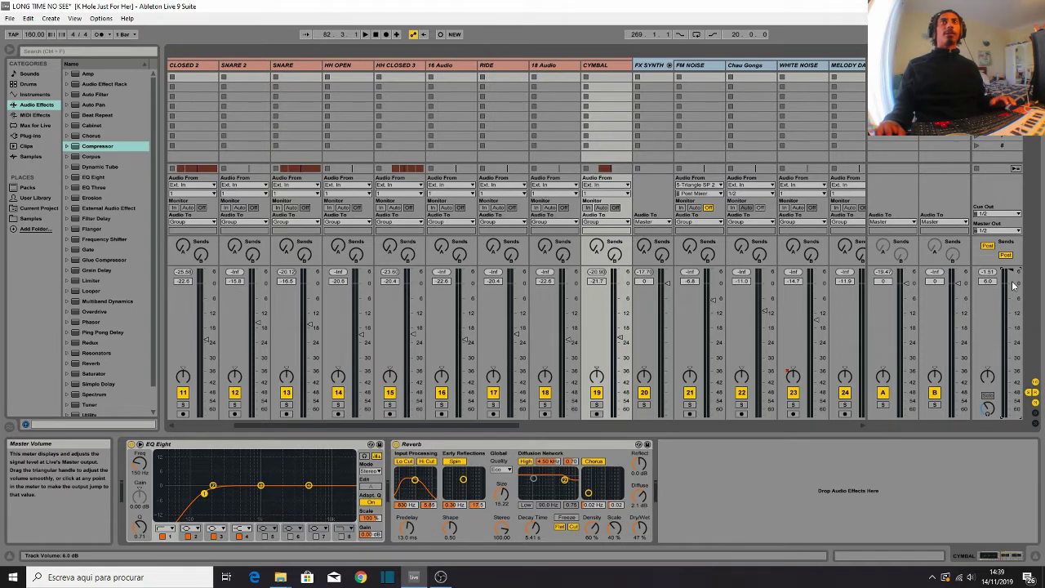
key("space")
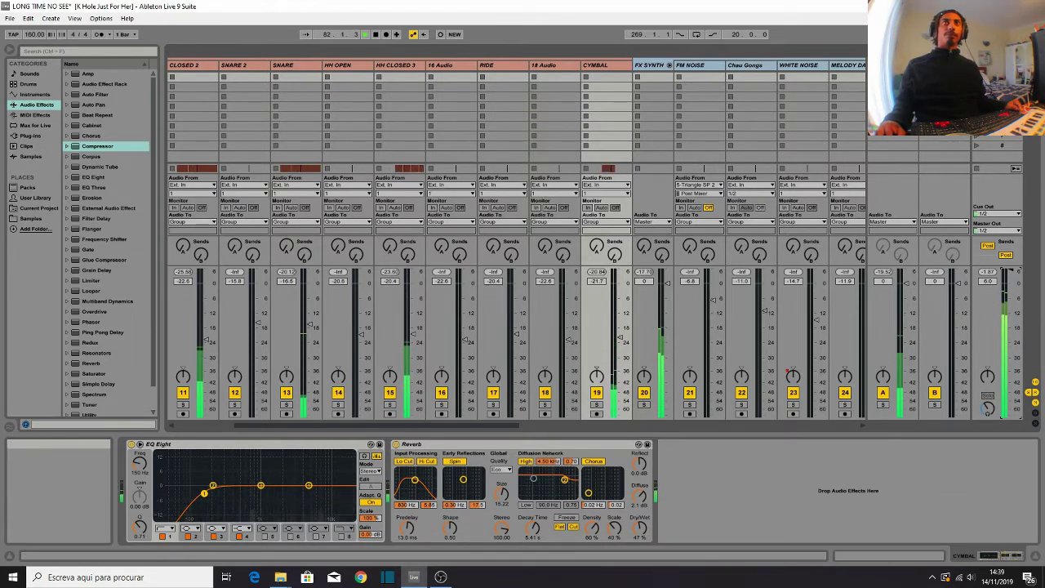
key("Tab")
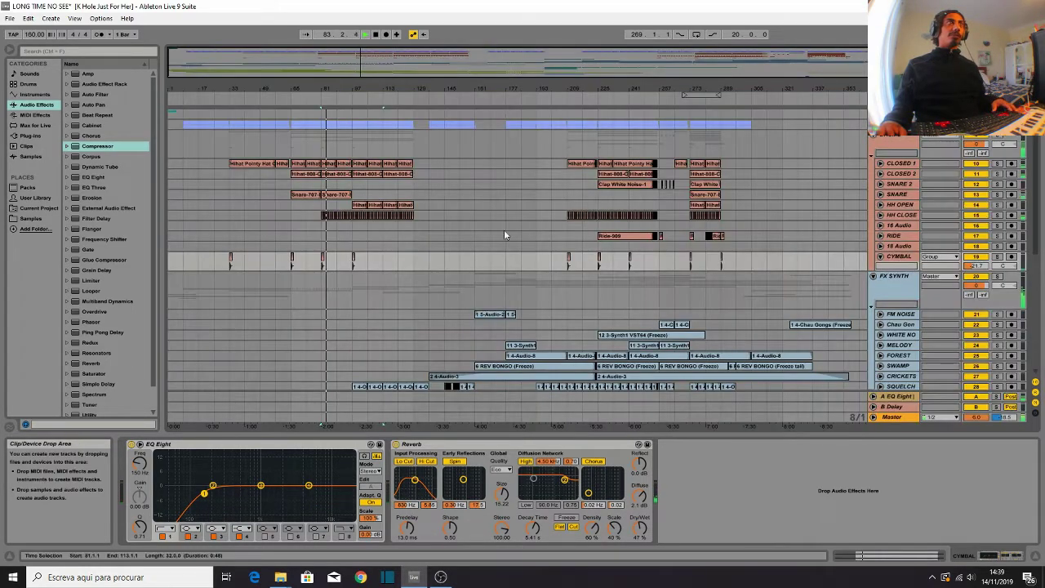
Step: Play the arrangement from bar 97 and check the Master peak in the mixer
left_click(350, 240)
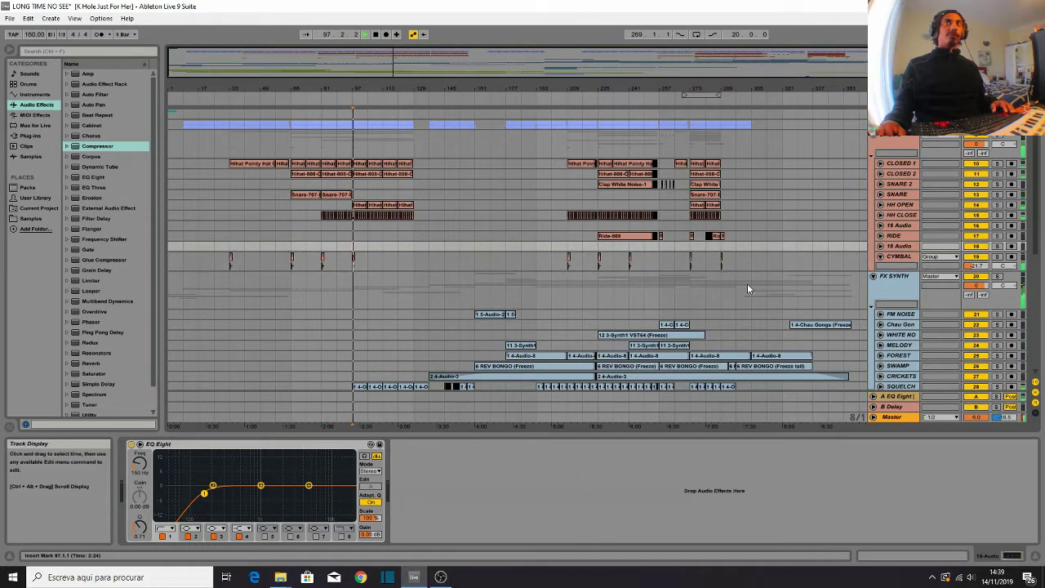
key("Tab")
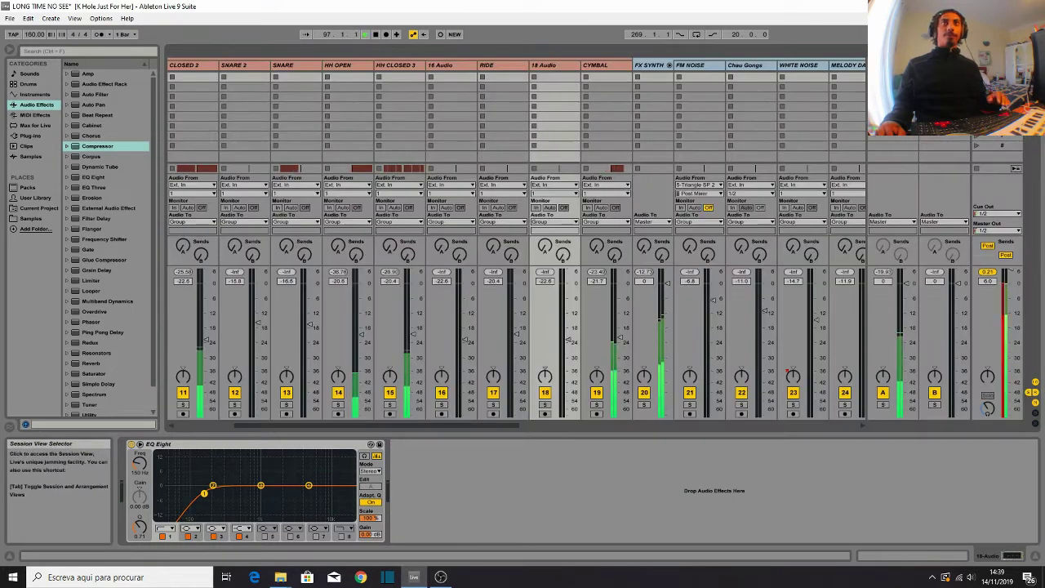
key("Tab")
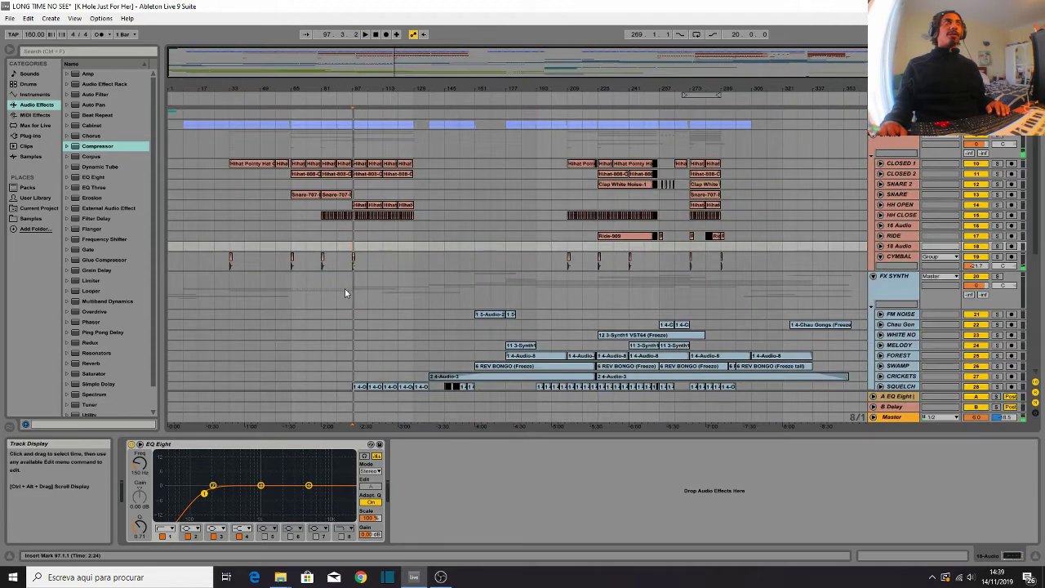
Step: Lower the CYMBAL track's volume to -24.1 dB while replaying its hit at bar 97 and checking the Master level
left_click(354, 259)
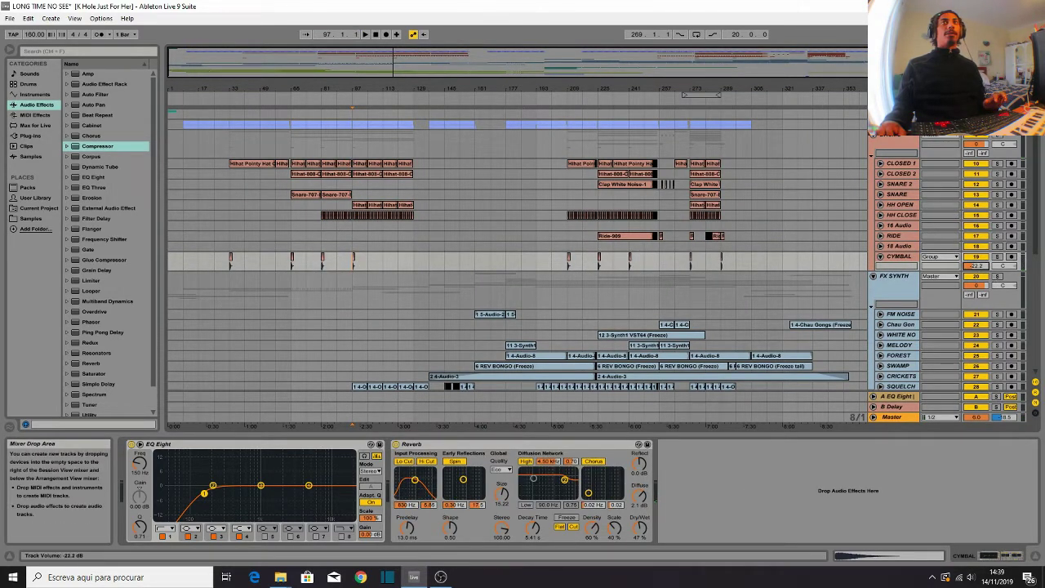
key("Tab")
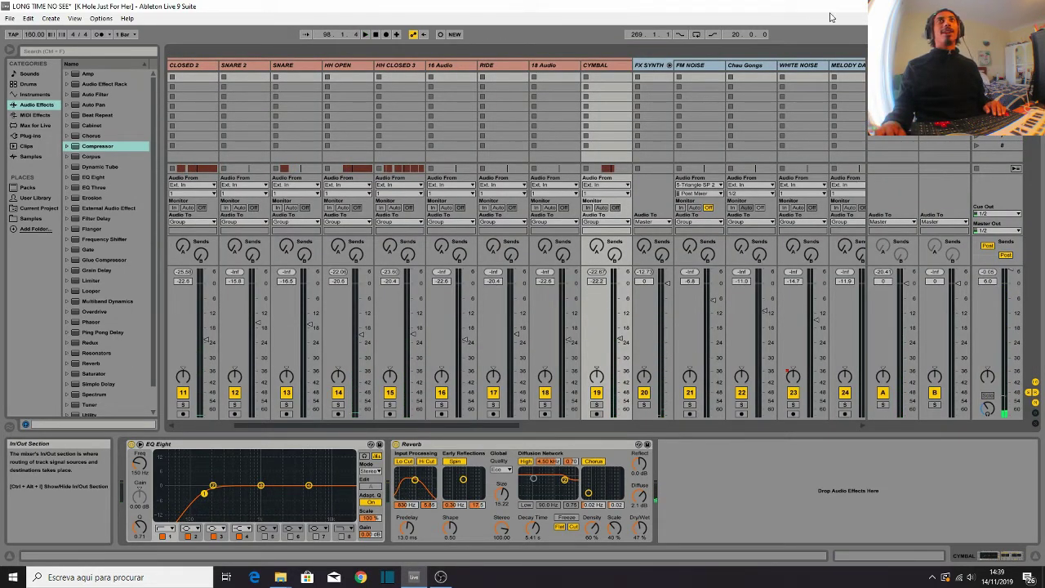
key("Tab")
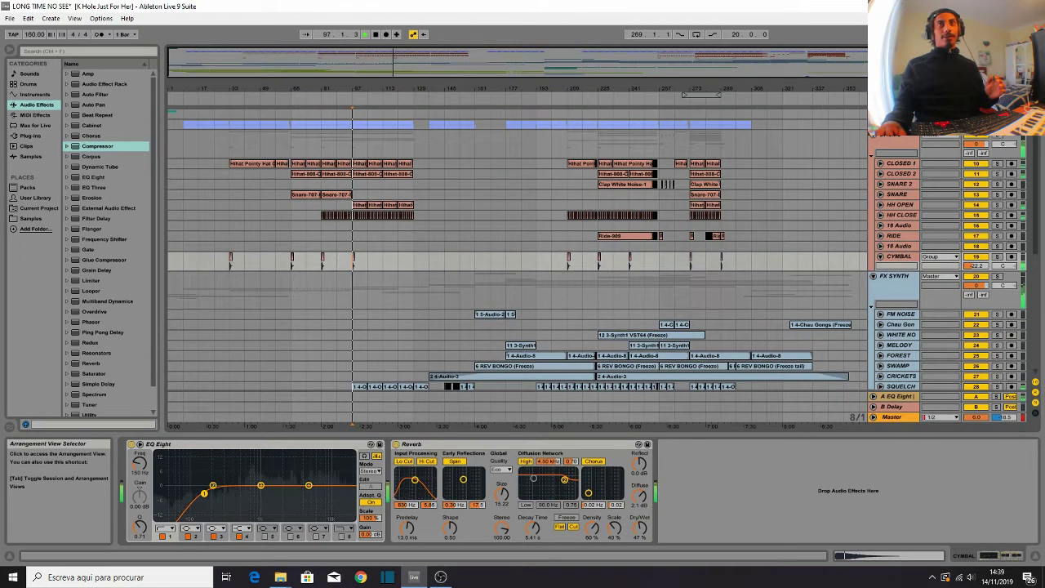
key("Tab")
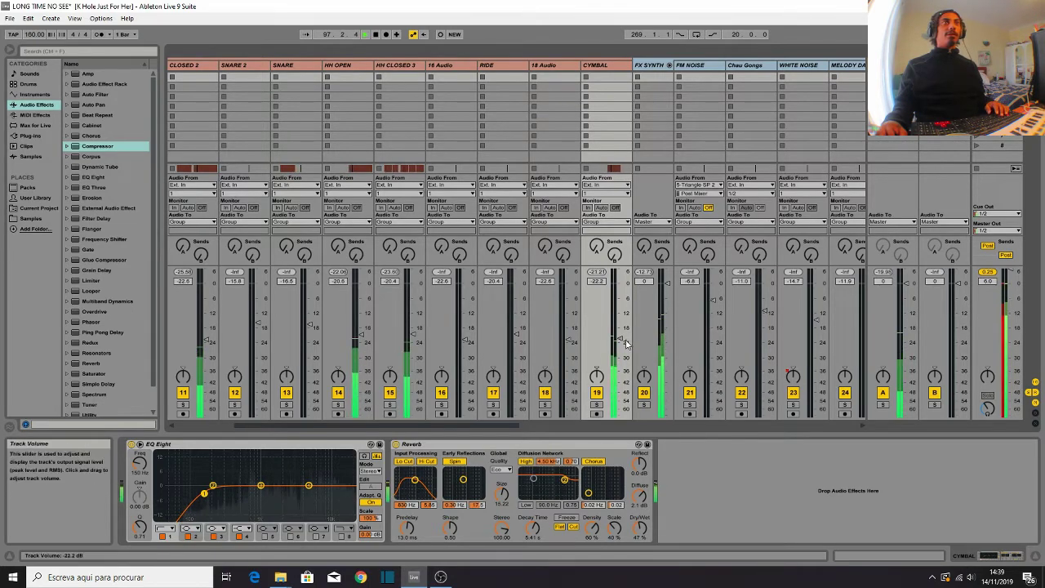
left_click_drag(621, 338, 622, 344)
key("space")
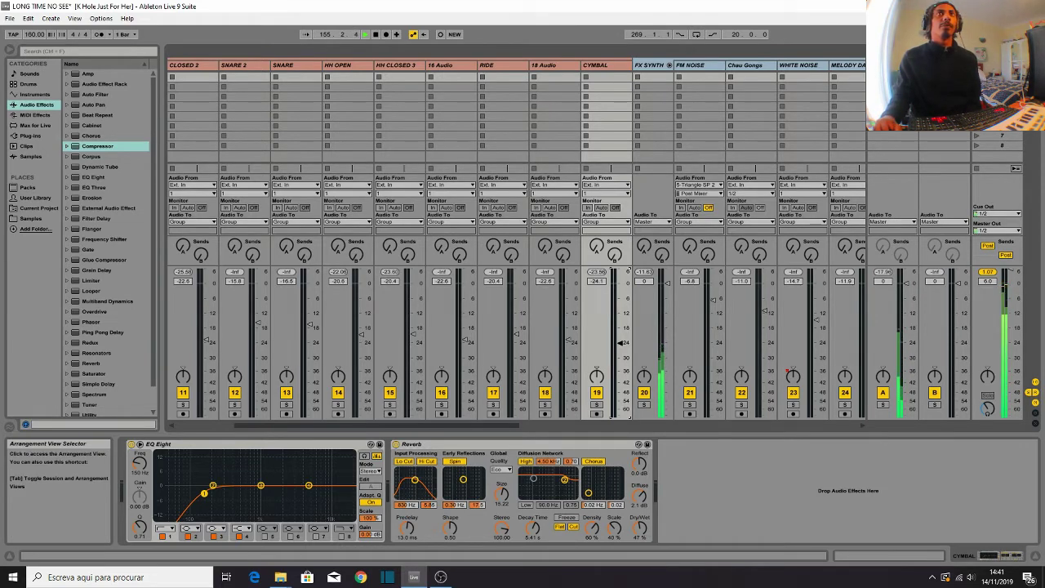
Step: Play the section from bar 153 to bar 161 and check the track and Master levels in the mixer
left_click(1033, 51)
left_click(465, 152)
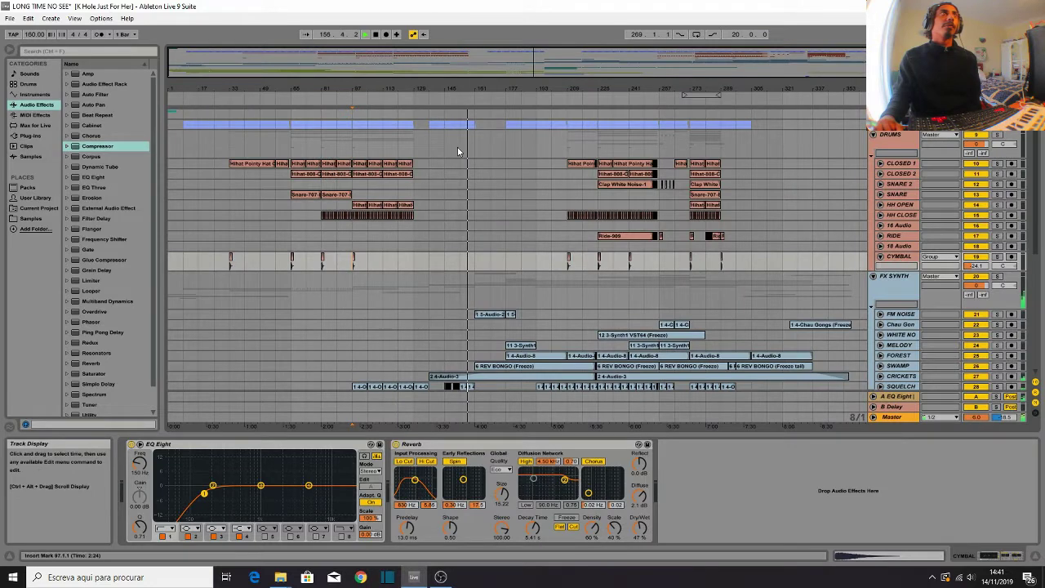
left_click(716, 195)
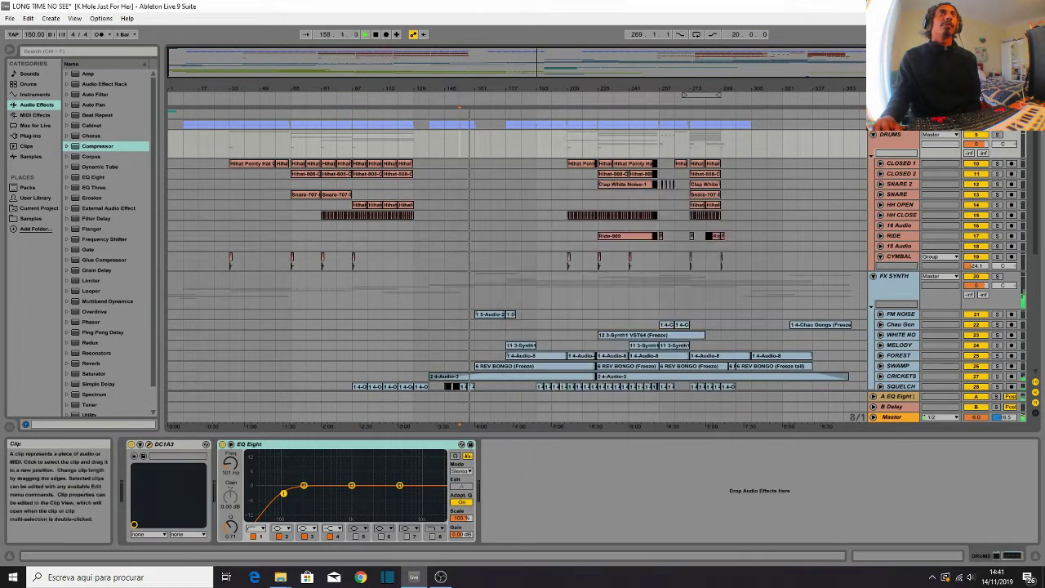
left_click(1034, 50)
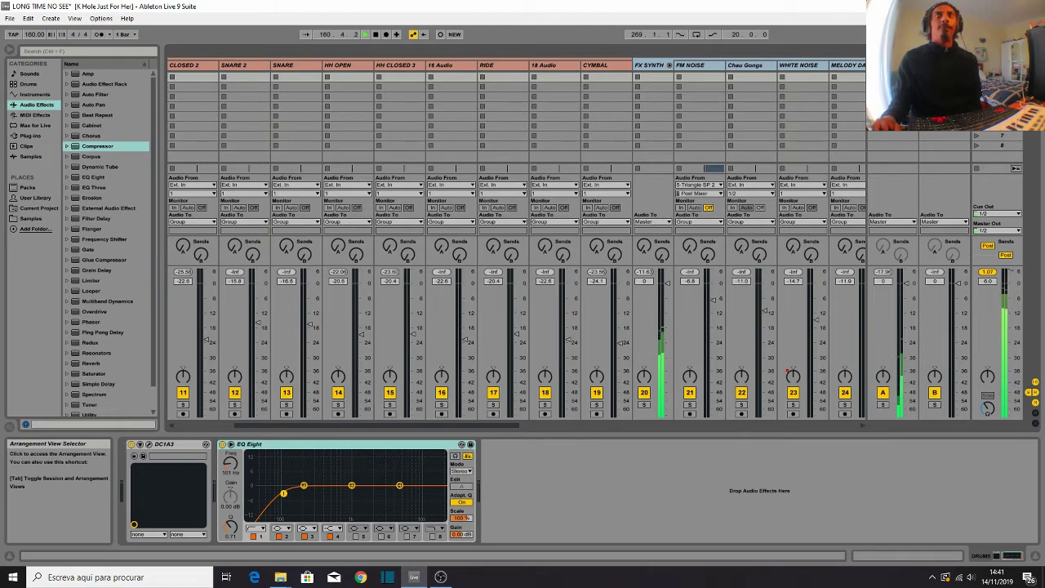
left_click(1034, 51)
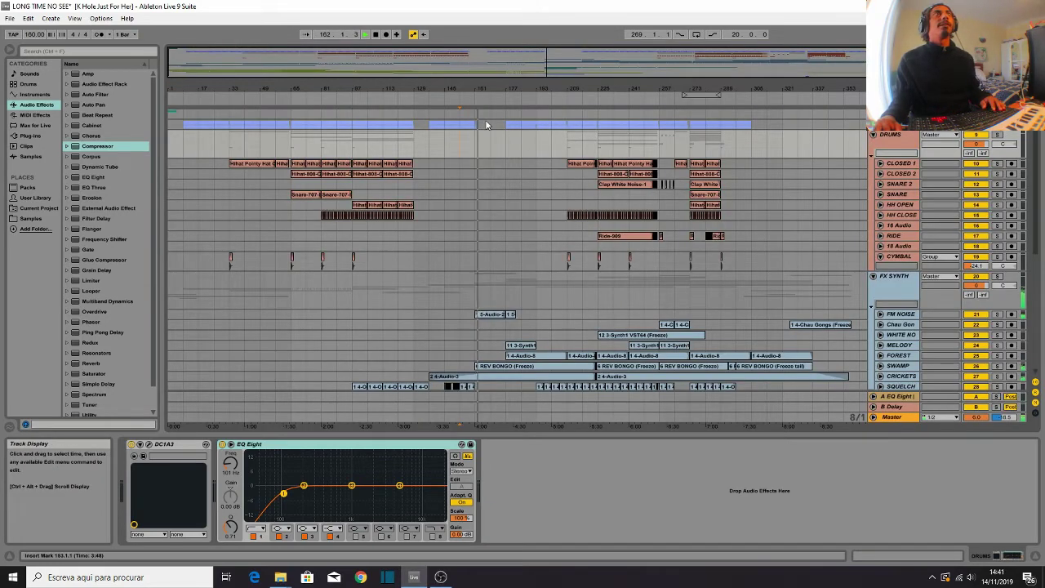
Step: Loop the arrangement from bar 153 to bar 161 and play the looped section
left_click_drag(477, 112, 459, 114)
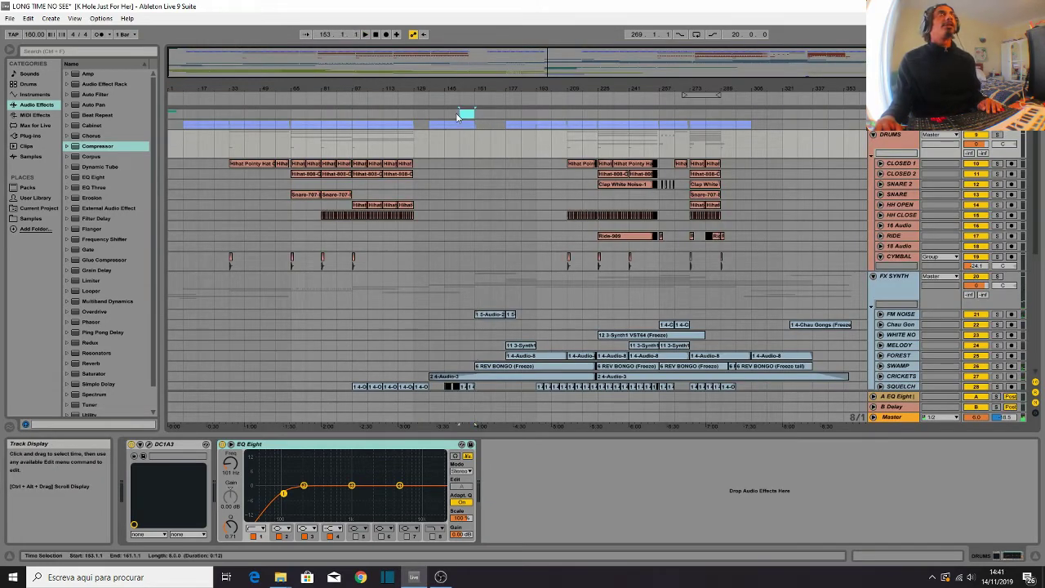
key("ctrl+l")
key("space")
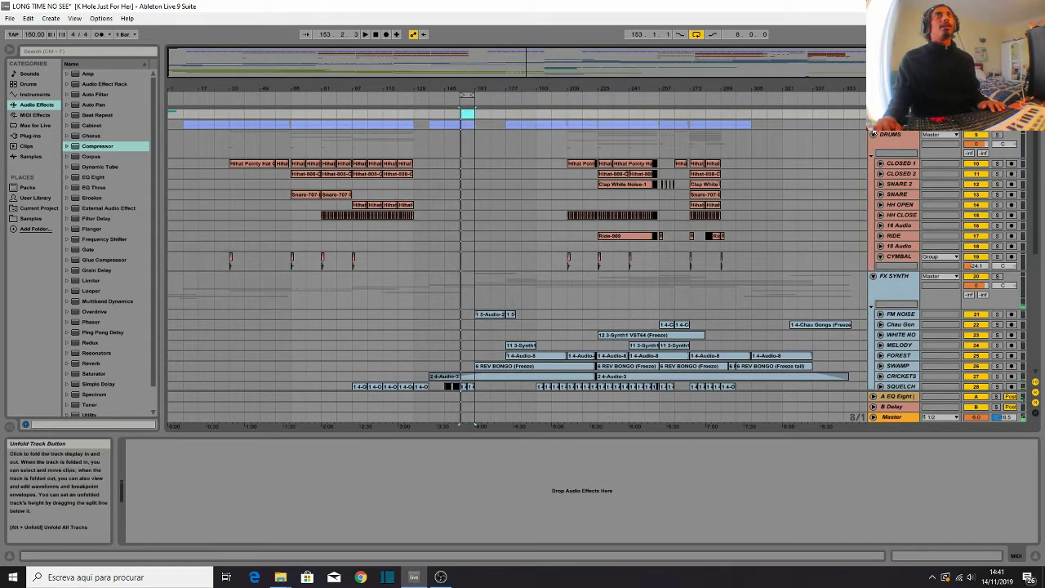
Step: Show the Utility's Device On automation on the KICK BASS group and switch the device on from bar 153 to bar 161
scroll(428, 132, "up", 2)
left_click(833, 143)
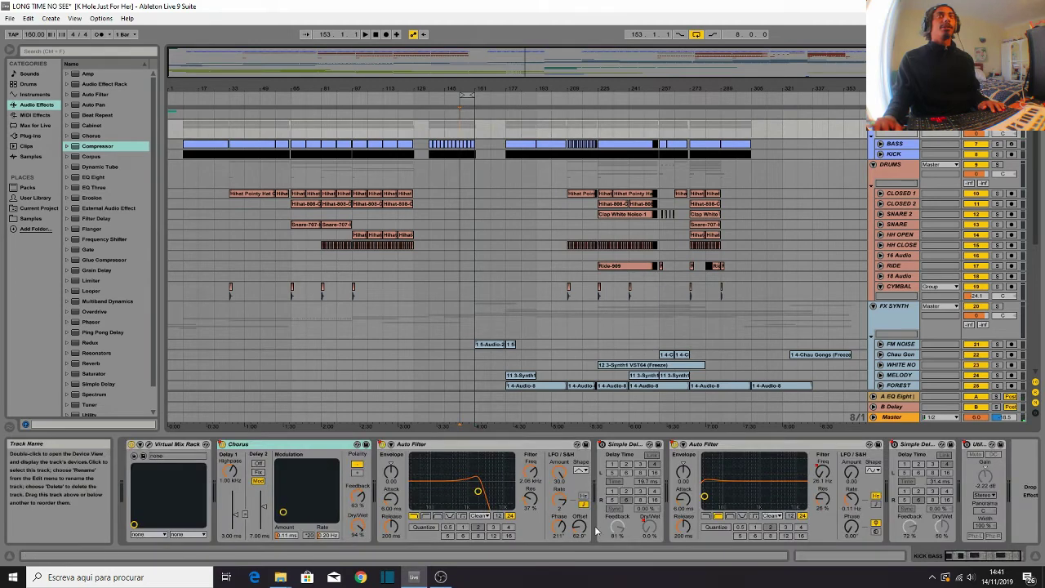
right_click(968, 446)
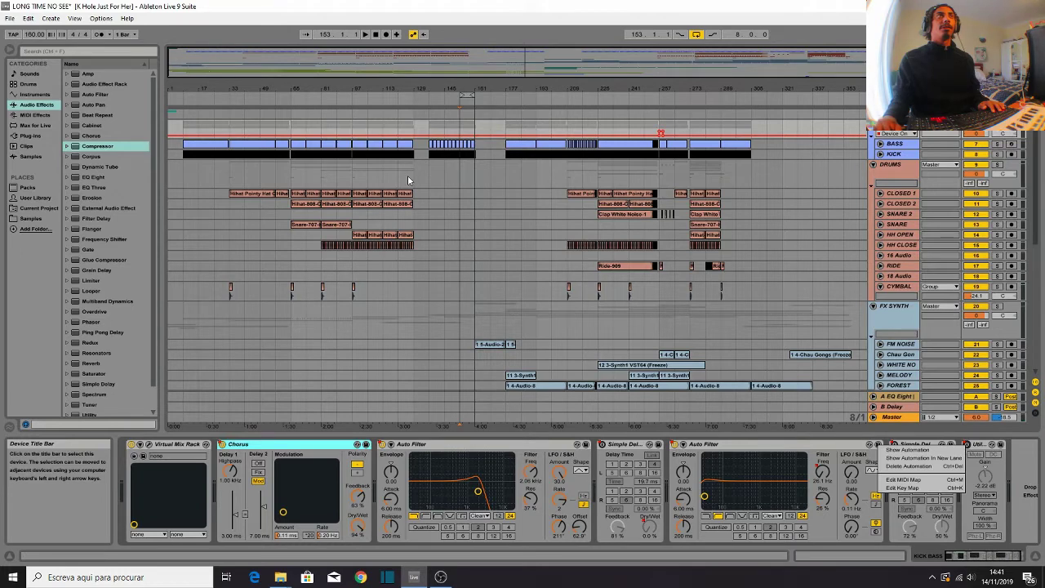
left_click(460, 137)
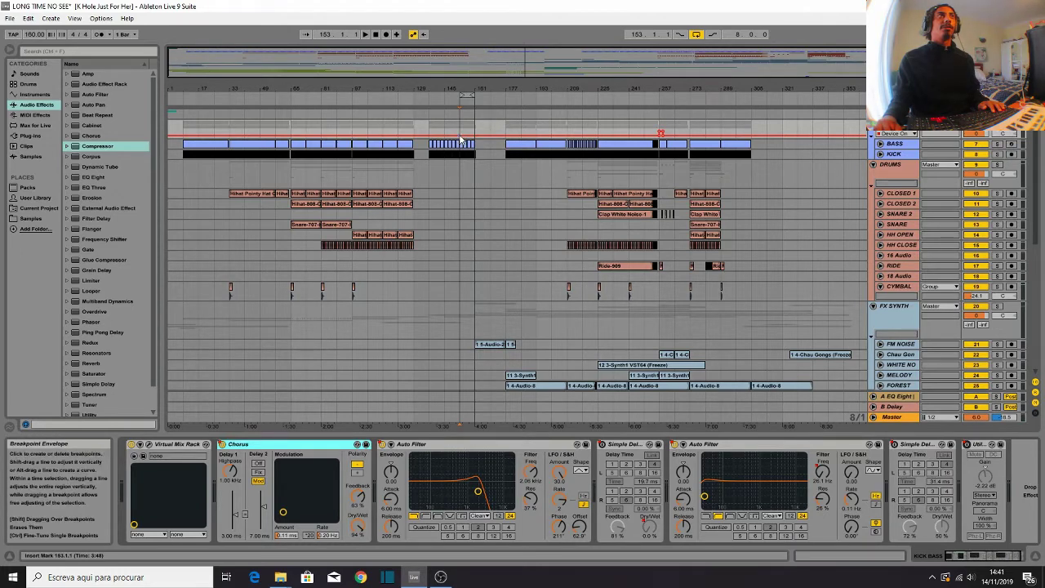
scroll(459, 135, "up", 10)
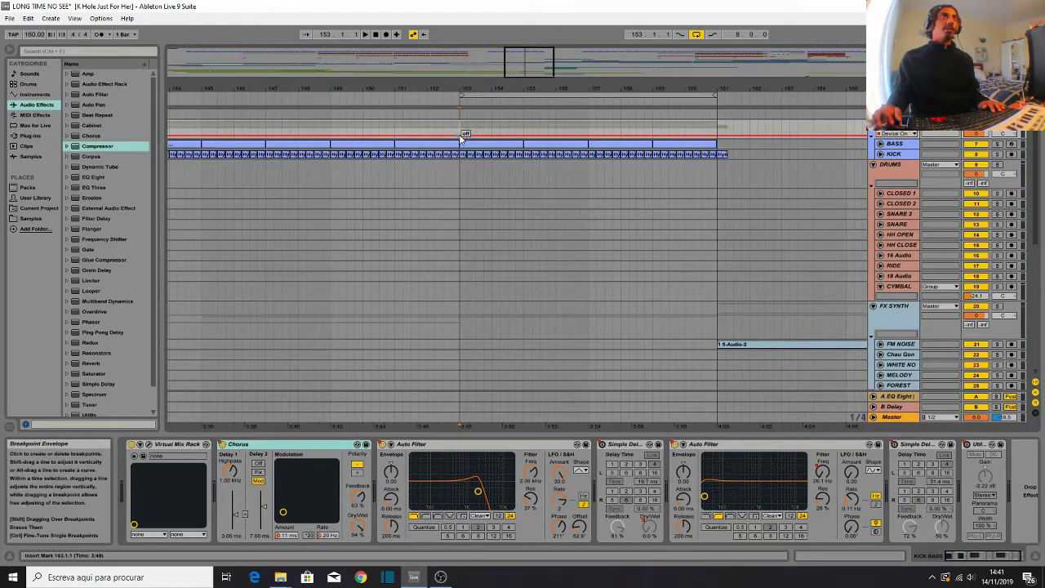
left_click(717, 136)
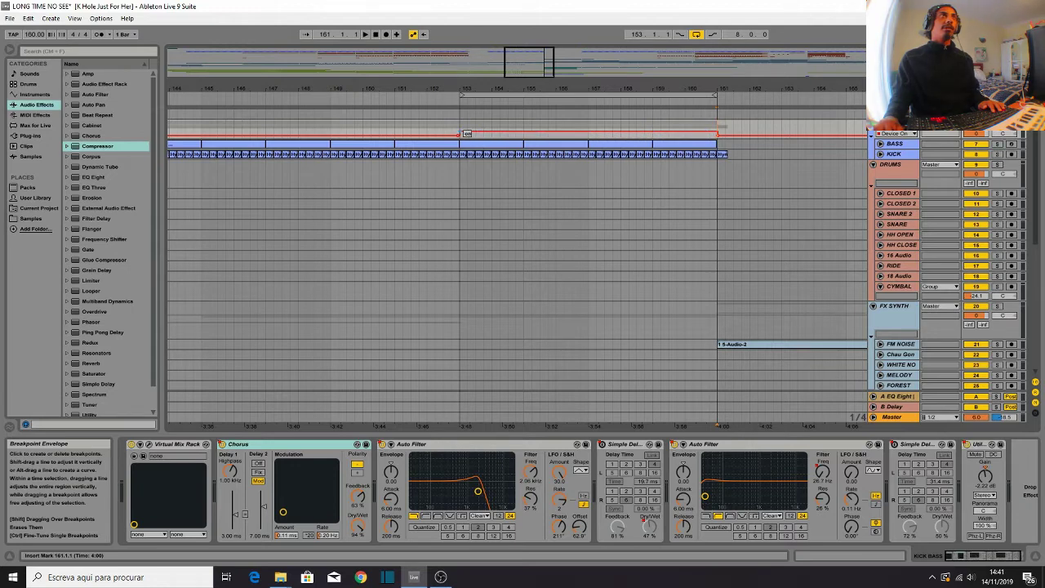
Step: Play the section from just before bar 153 and check the FX SYNTH and Master levels in the mixer
left_click(444, 136)
key("space")
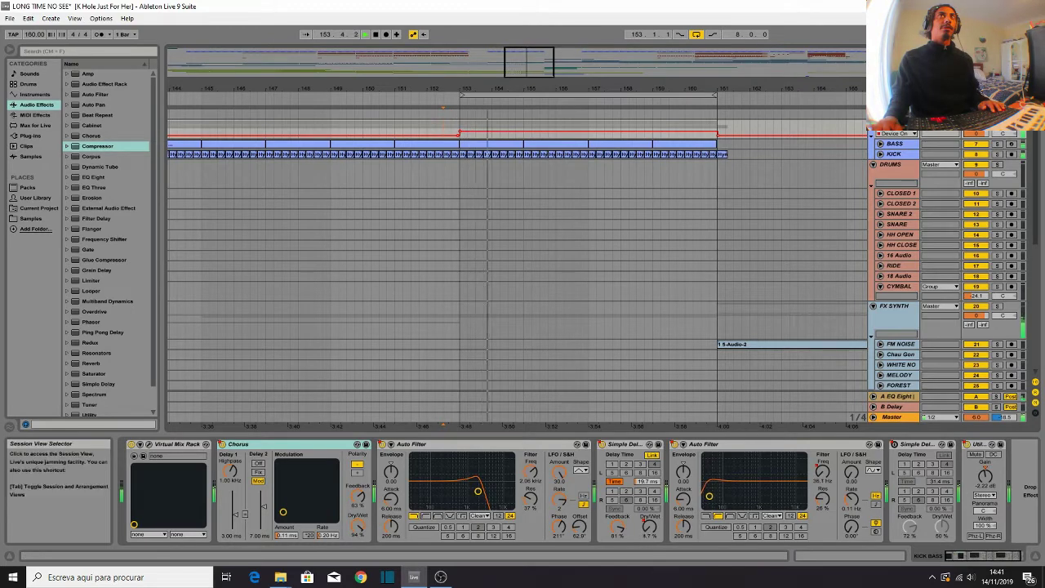
key("Tab")
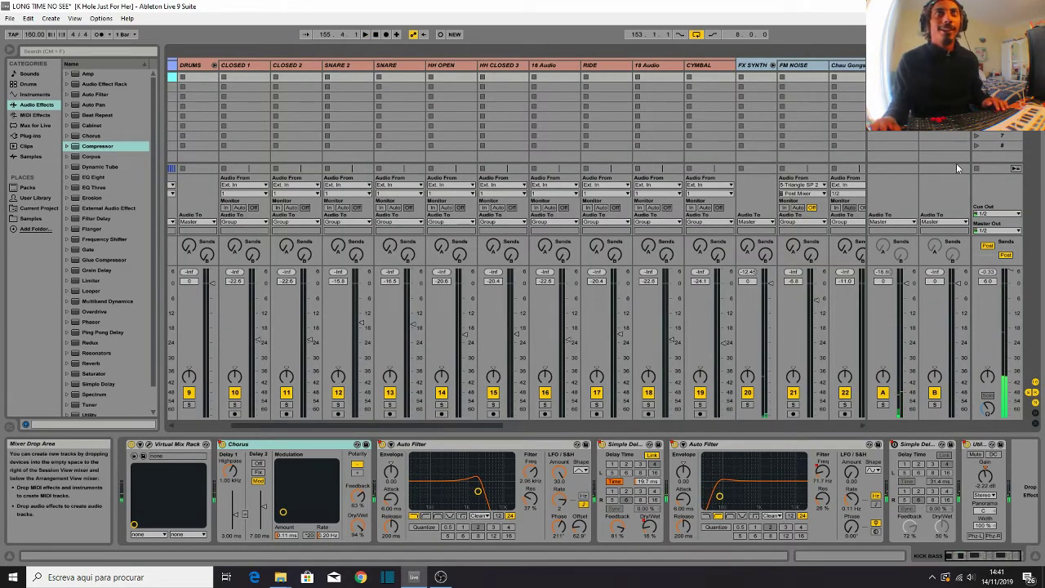
left_click(1037, 61)
key("space")
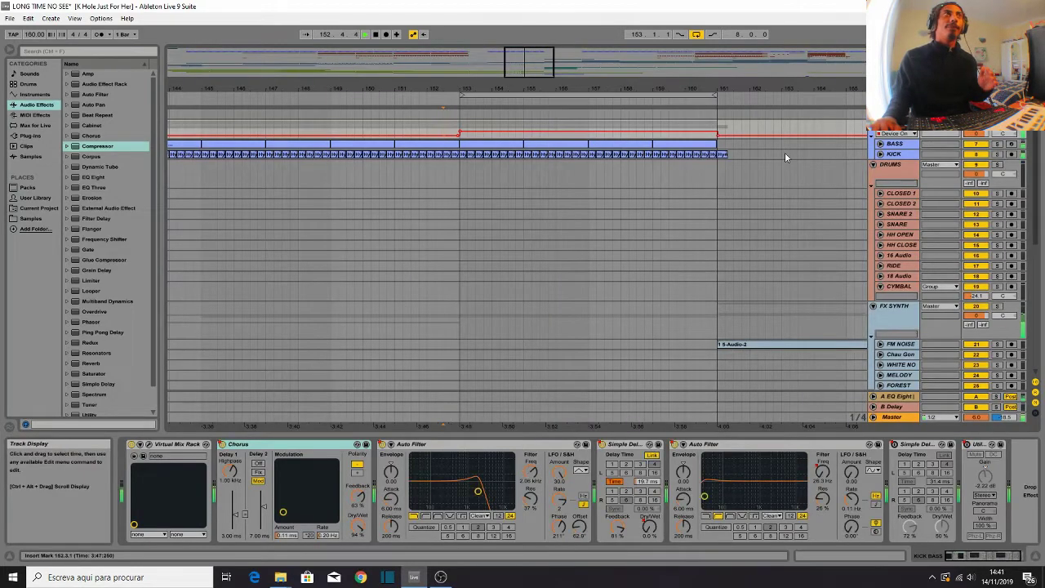
key("Tab")
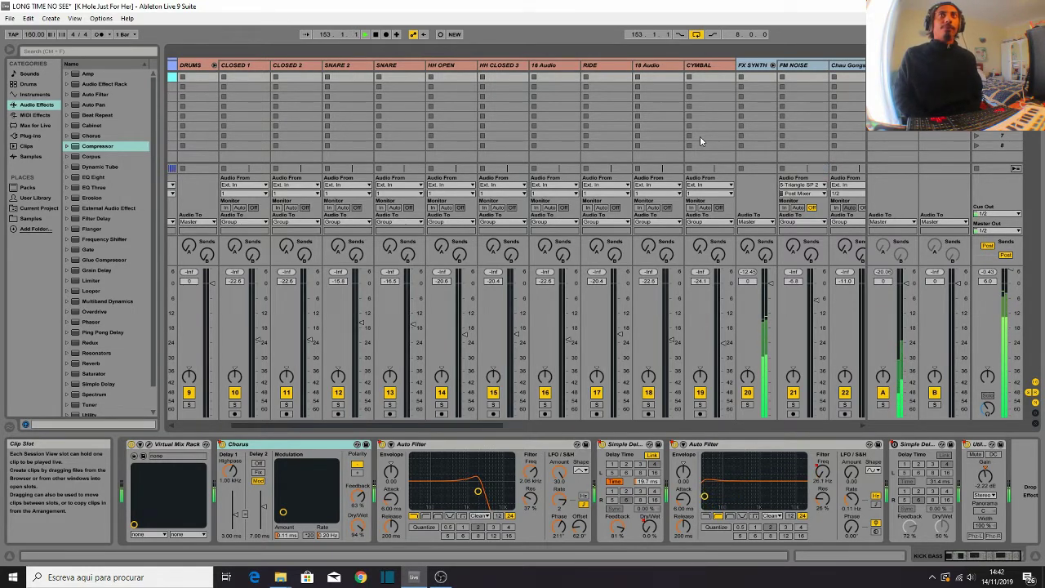
Step: Turn off the arrangement loop, play on past bar 161 and inspect the mixer channels through to the VOICE tracks
left_click(696, 35)
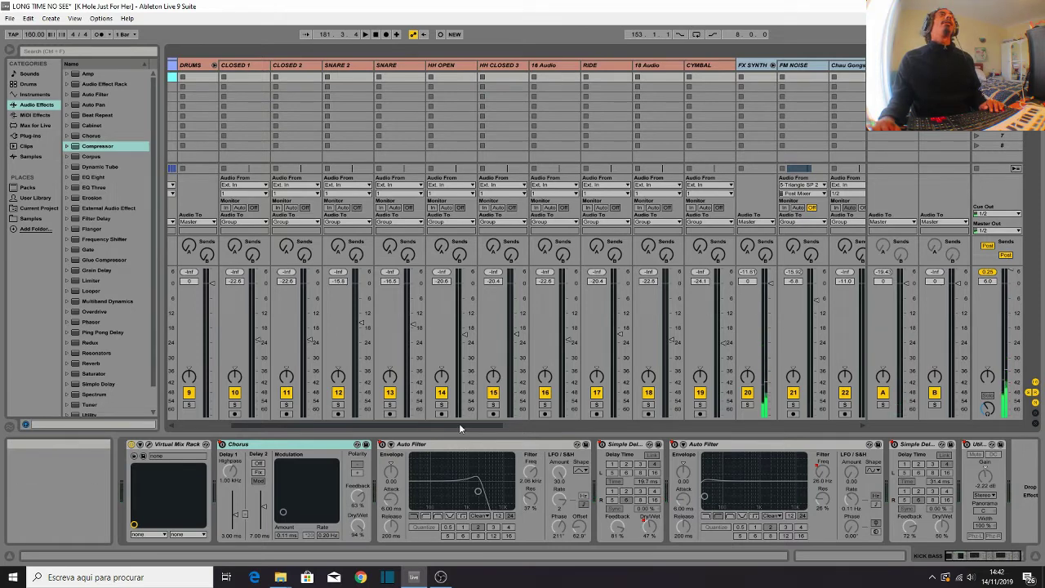
left_click_drag(459, 423, 815, 423)
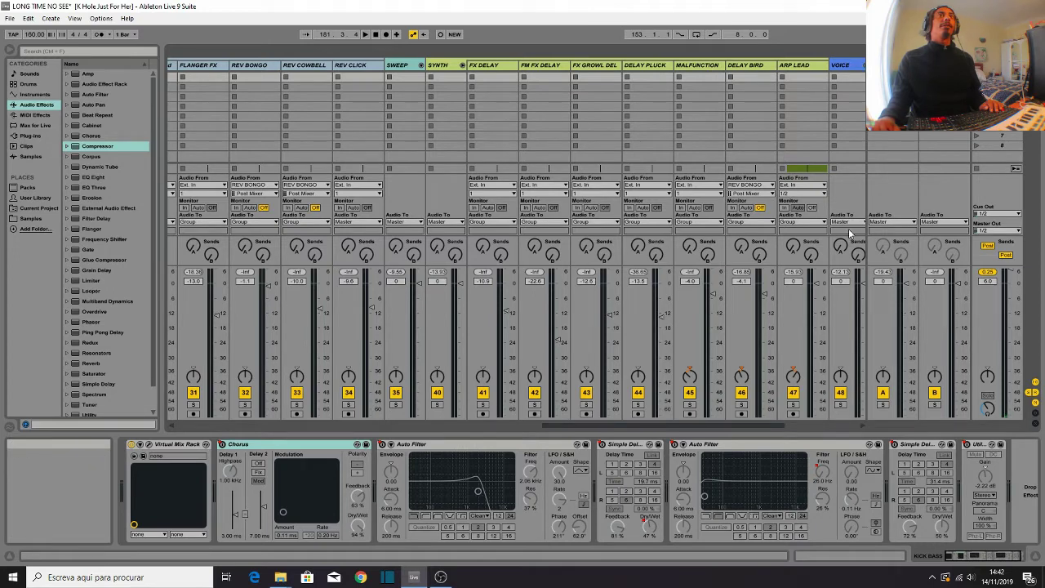
left_click_drag(722, 425, 874, 423)
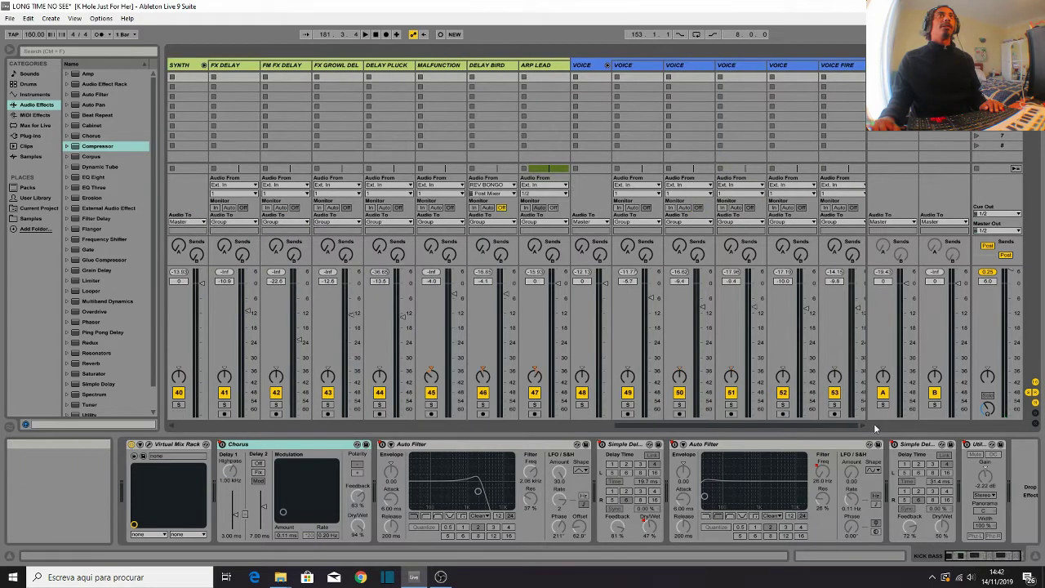
left_click(629, 65)
key("Tab")
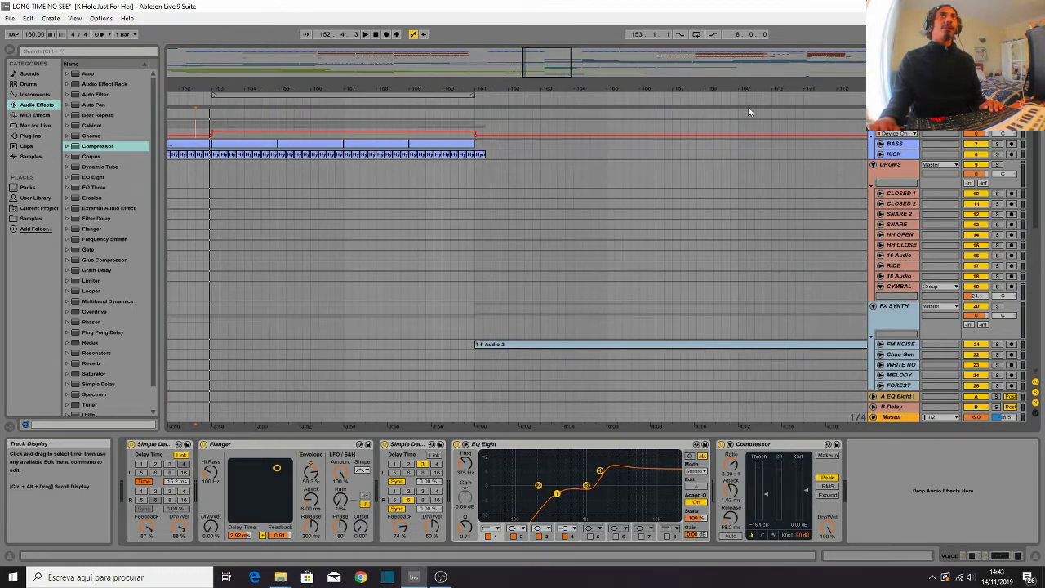
Step: Fold the KICK BASS group, then play the first VOICE track's clip from bar 161 and its ending from bar 176
left_click(913, 143)
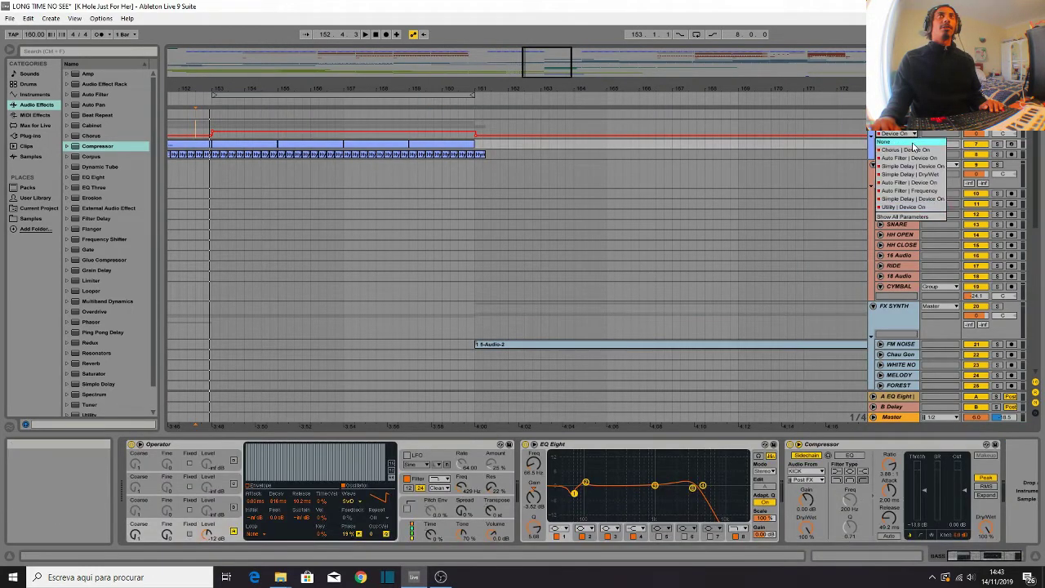
left_click(878, 146)
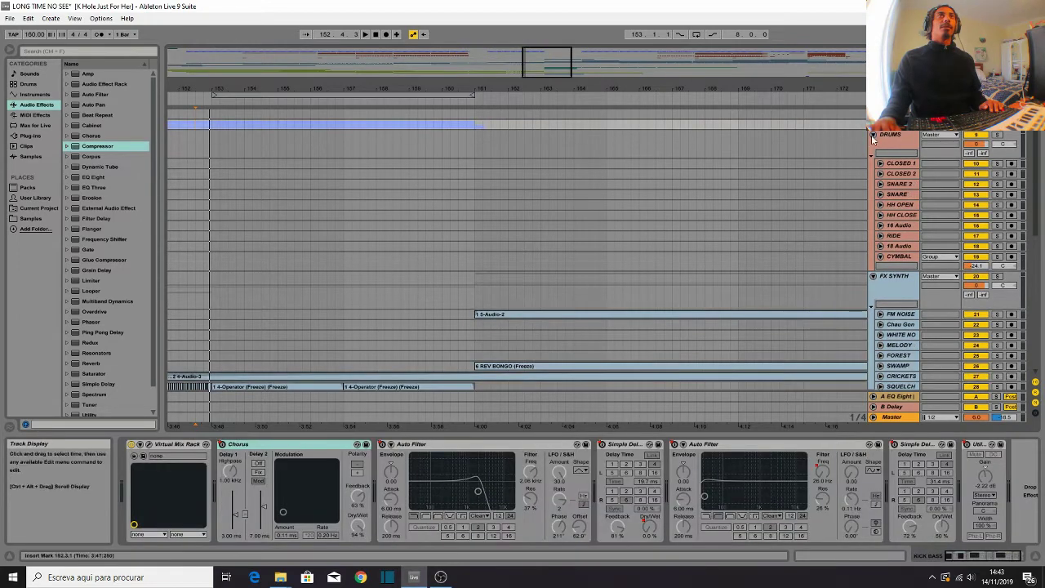
scroll(862, 261, "down", 5)
scroll(862, 258, "down", 4)
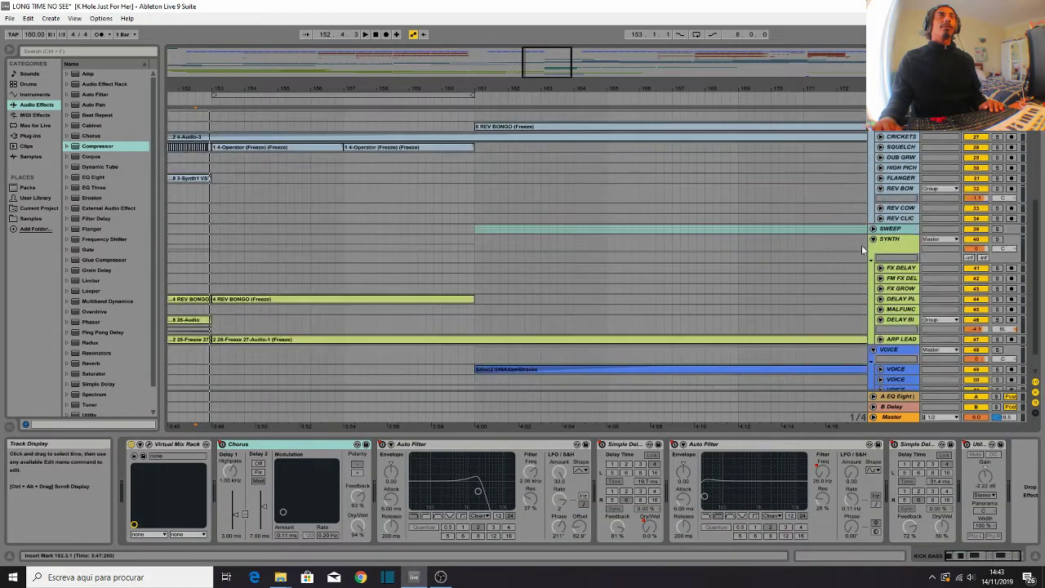
left_click(492, 344)
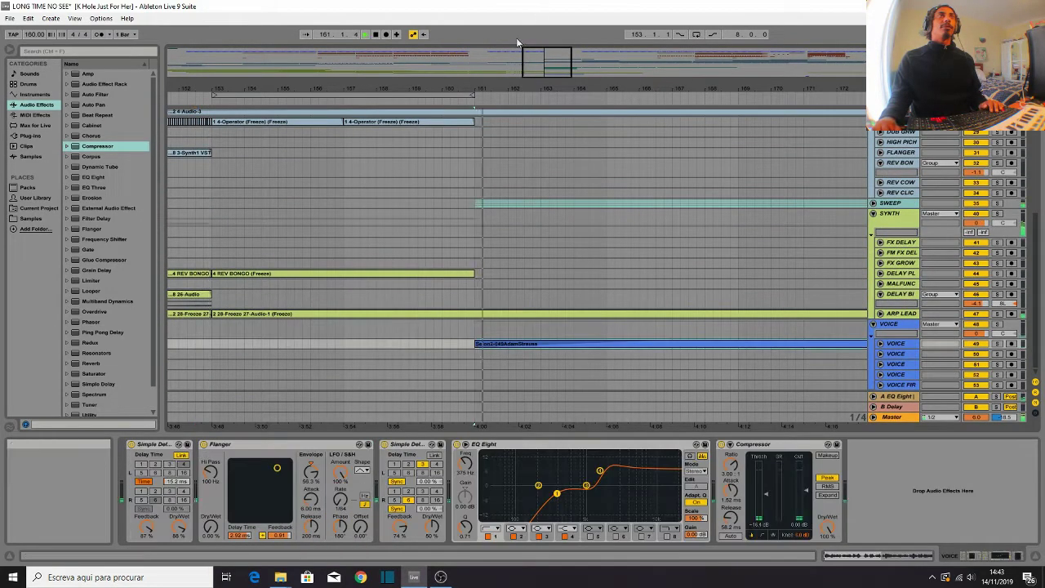
key("space")
scroll(402, 348, "right", 5)
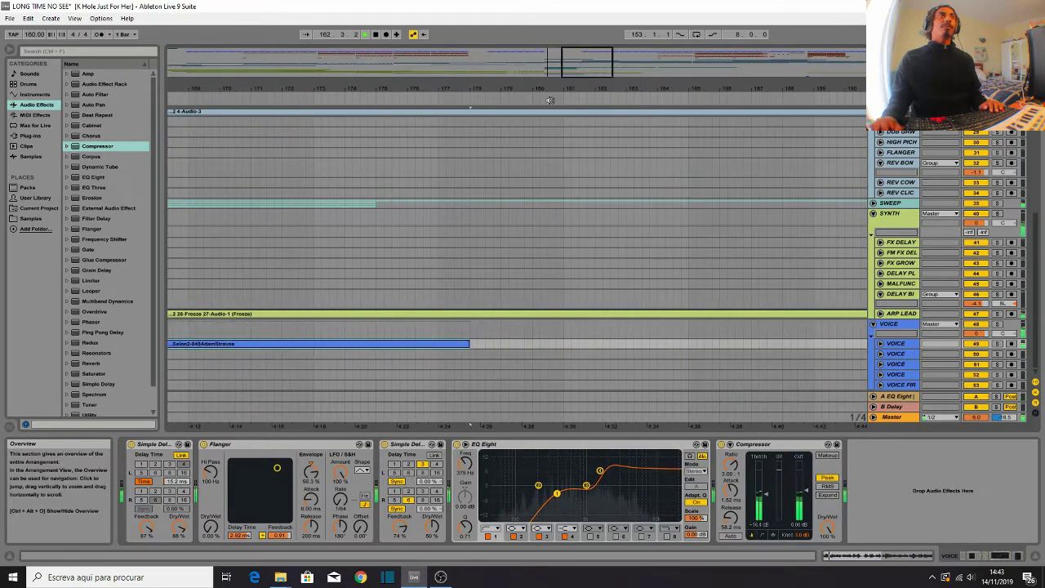
left_click(410, 332)
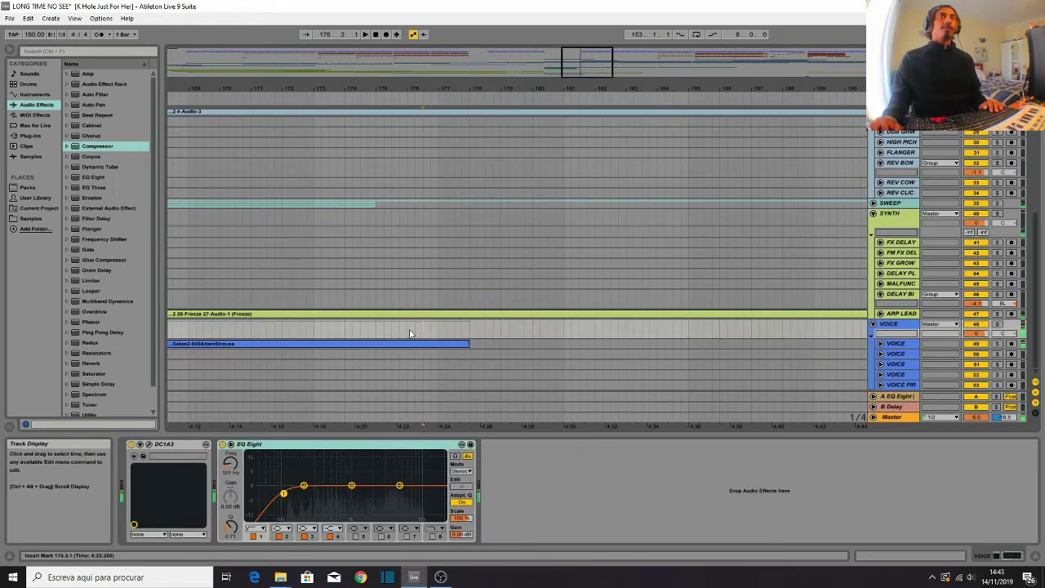
key("space")
Step: Lower the Compressor threshold on the first VOICE track to -25.1 dB while replaying its clip
left_click(462, 341)
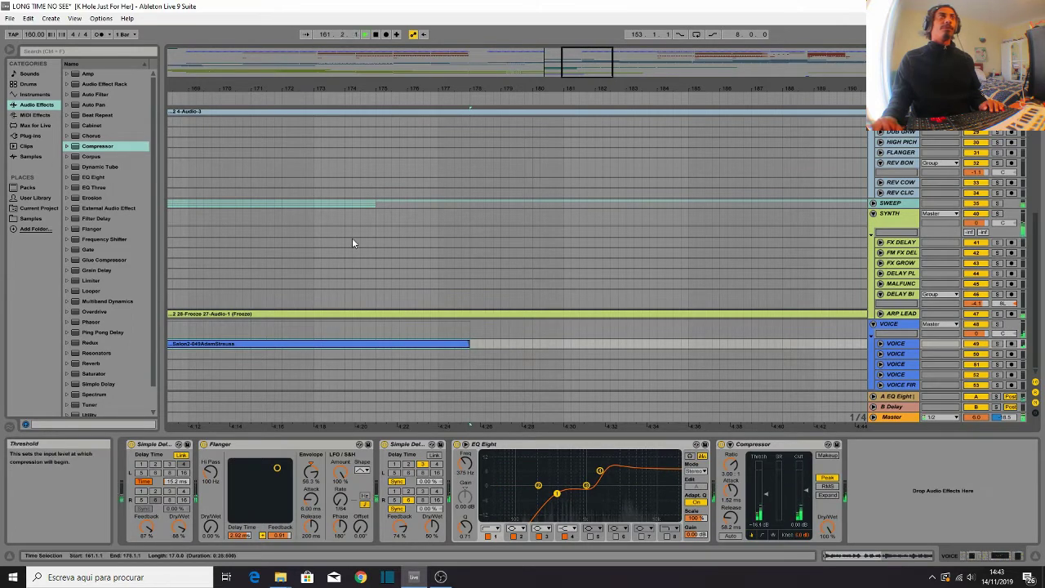
left_click(381, 273)
key("space")
left_click(448, 343)
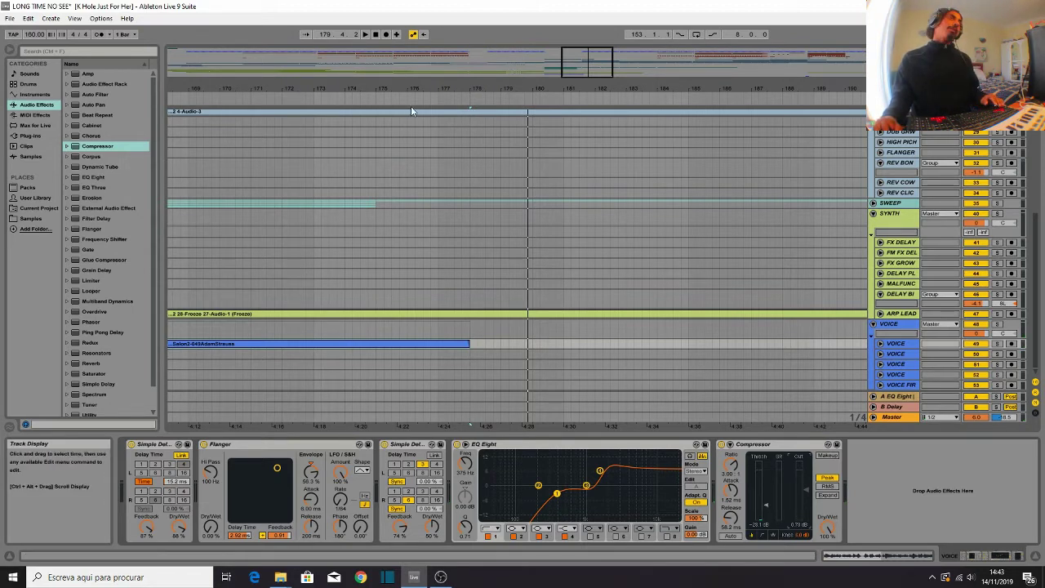
left_click(357, 98)
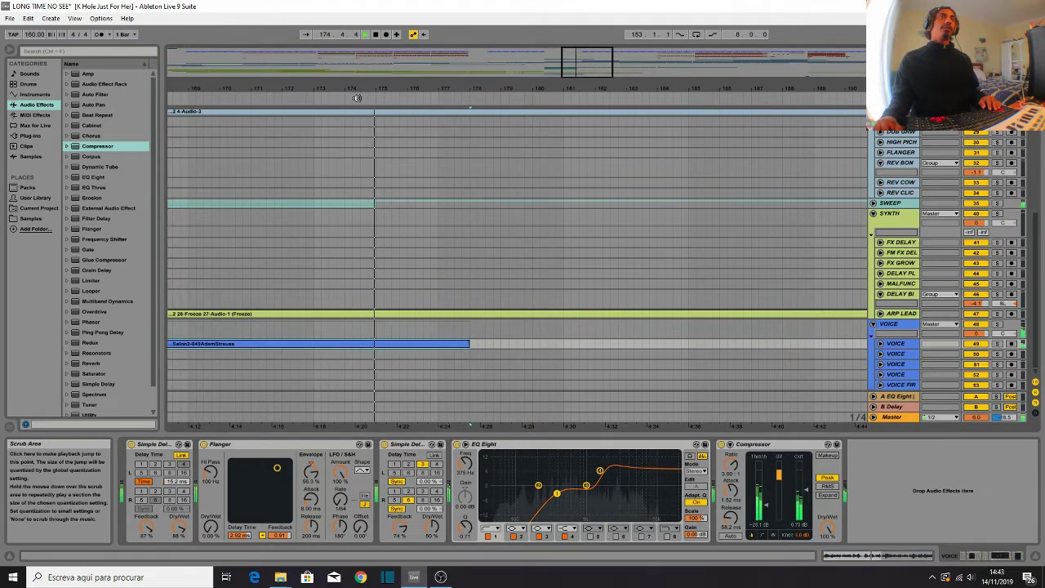
left_click(185, 105)
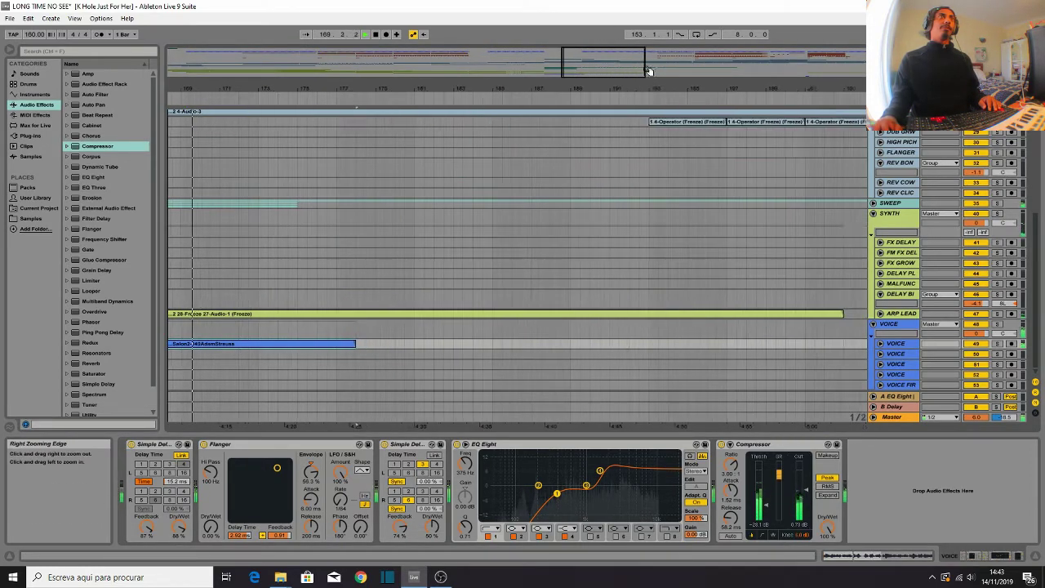
Step: Fold the VOICE, SYNTH, FX SYNTH and DRUMS groups in the mixer and watch the group and Master levels during playback
key("Tab")
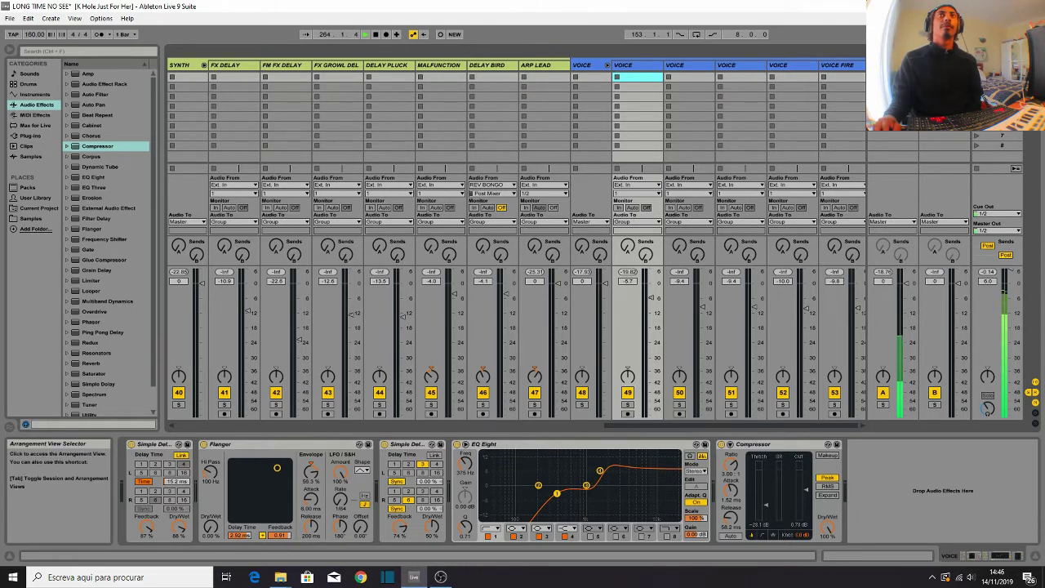
left_click(607, 64)
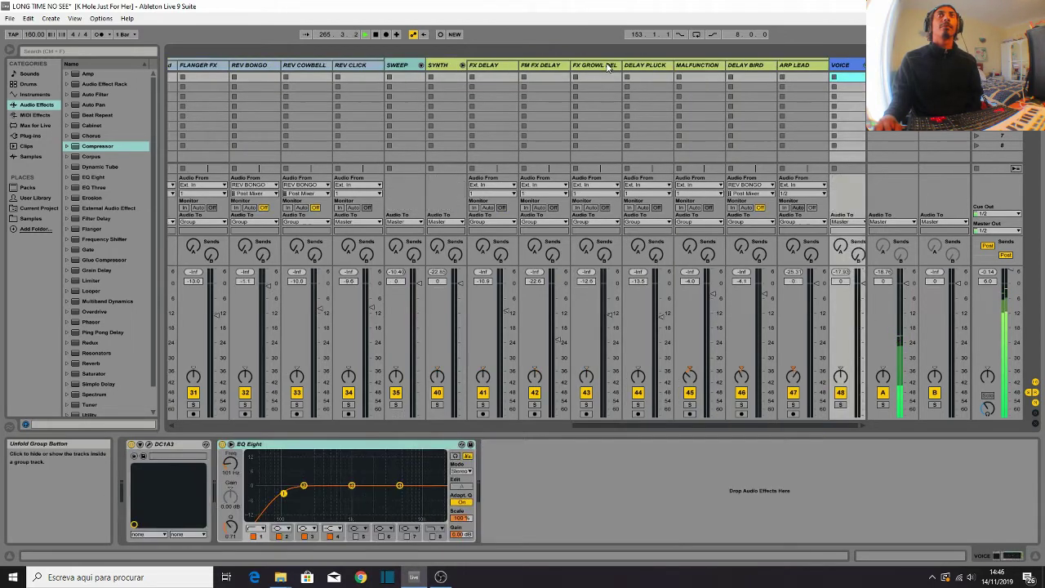
scroll(462, 68, "left", 5)
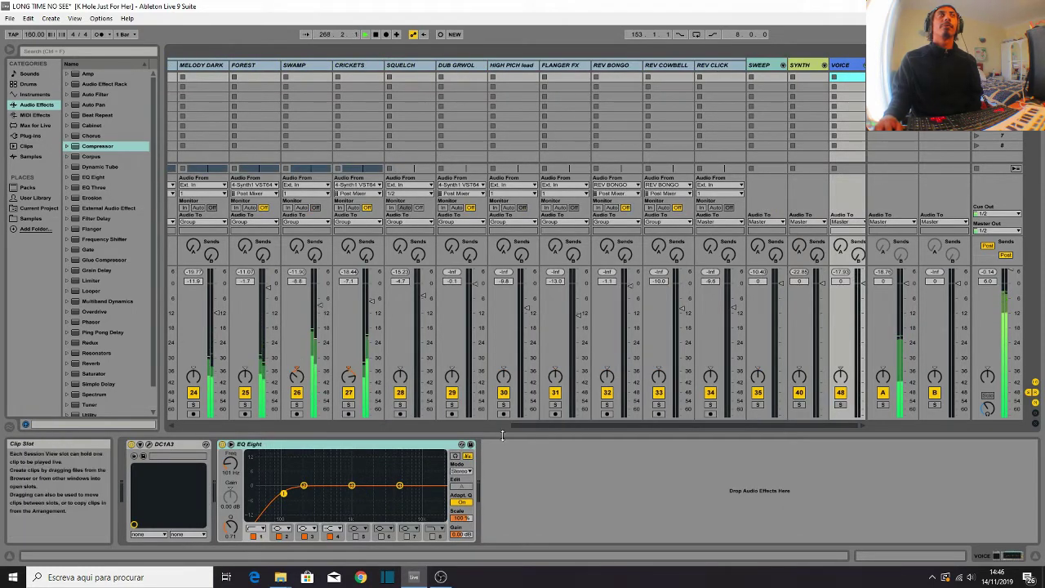
left_click_drag(669, 424, 466, 426)
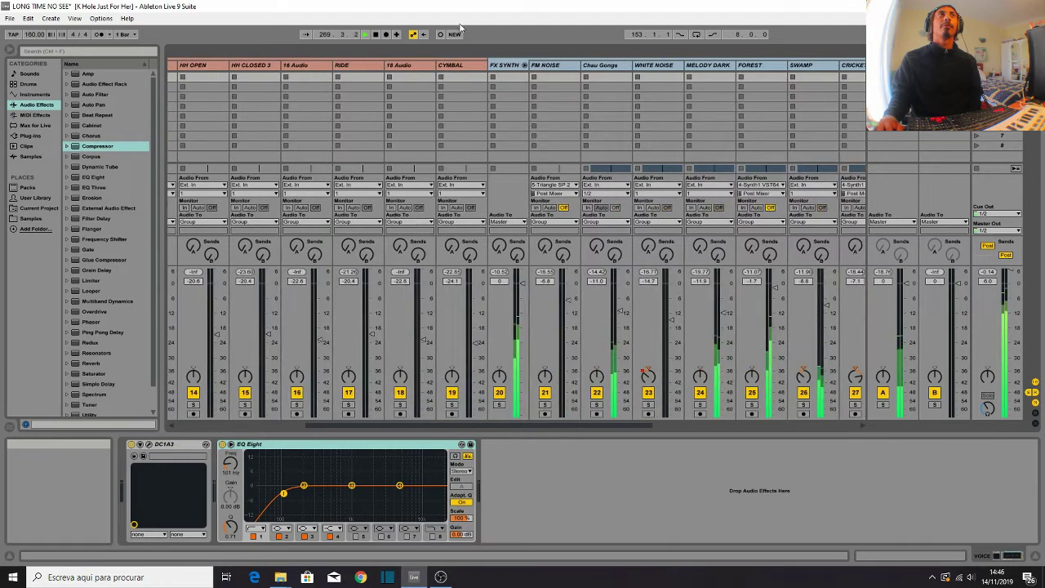
left_click(521, 66)
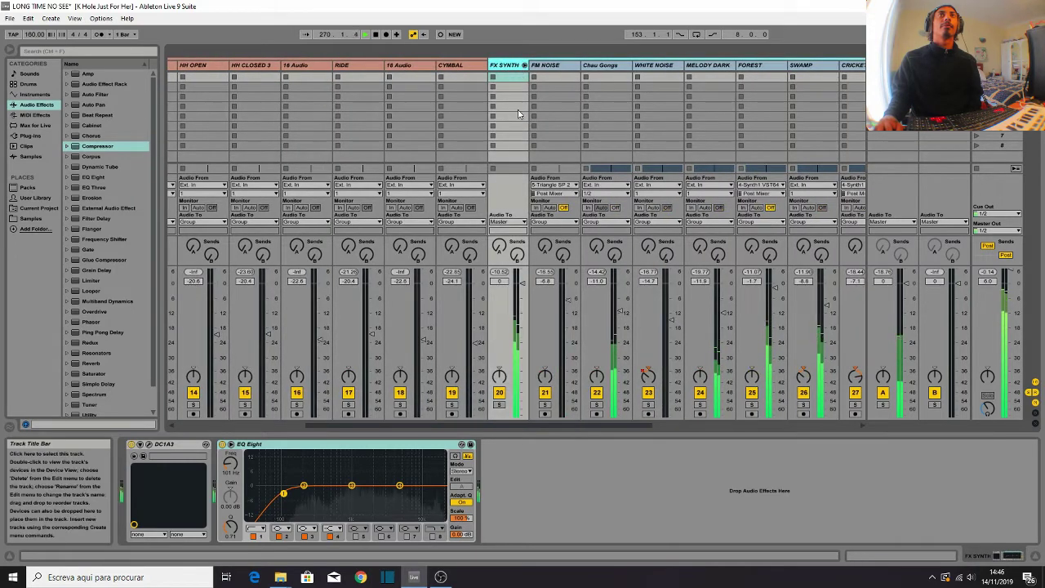
left_click(524, 66)
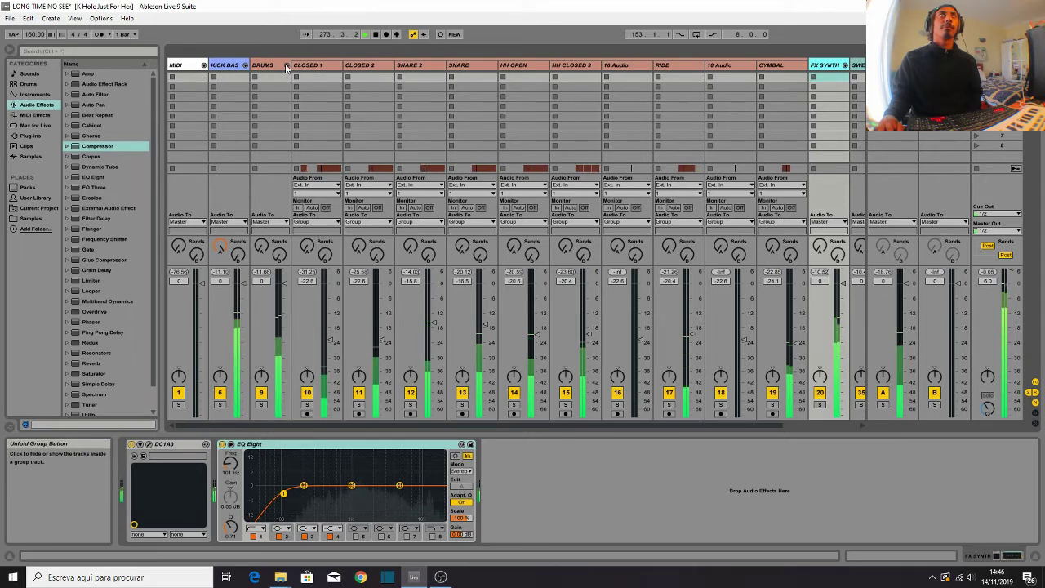
left_click(286, 66)
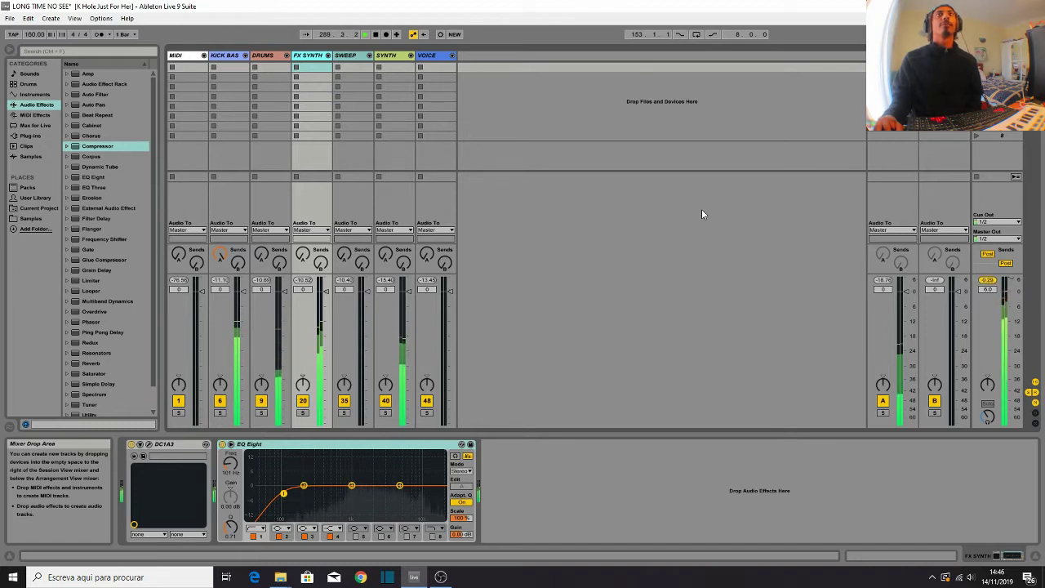
Step: Unfold the DRUMS group in the arrangement and lower the gain of the Ride-909 clip at bar 289 to -2.69 dB
key("Tab")
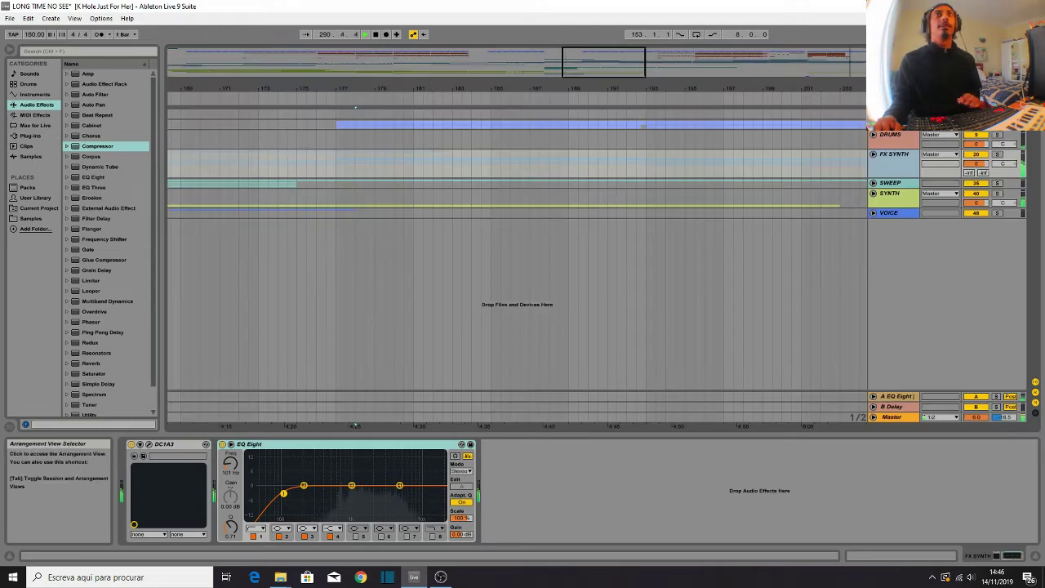
left_click_drag(593, 70, 831, 69)
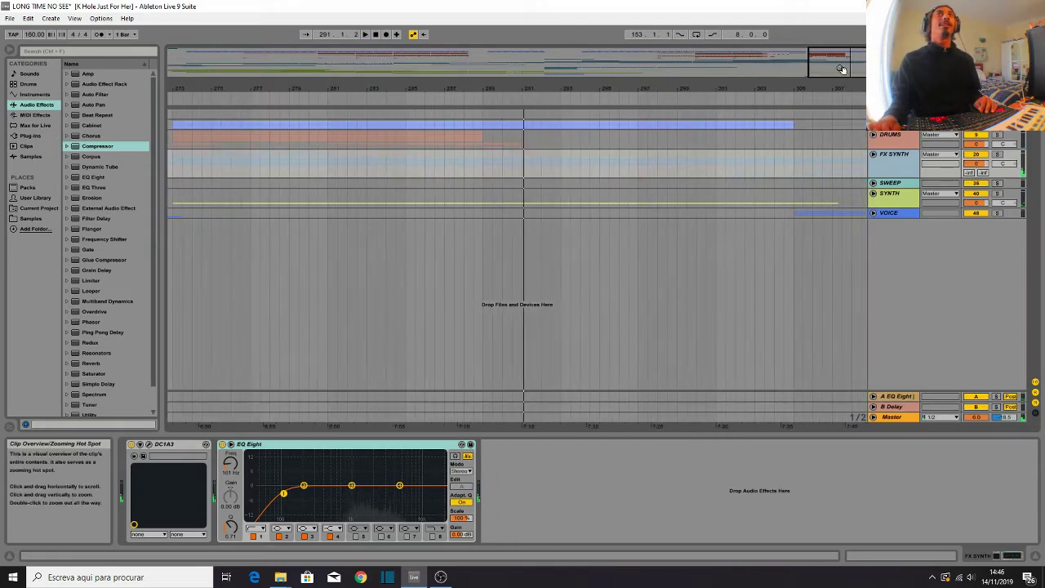
left_click(873, 134)
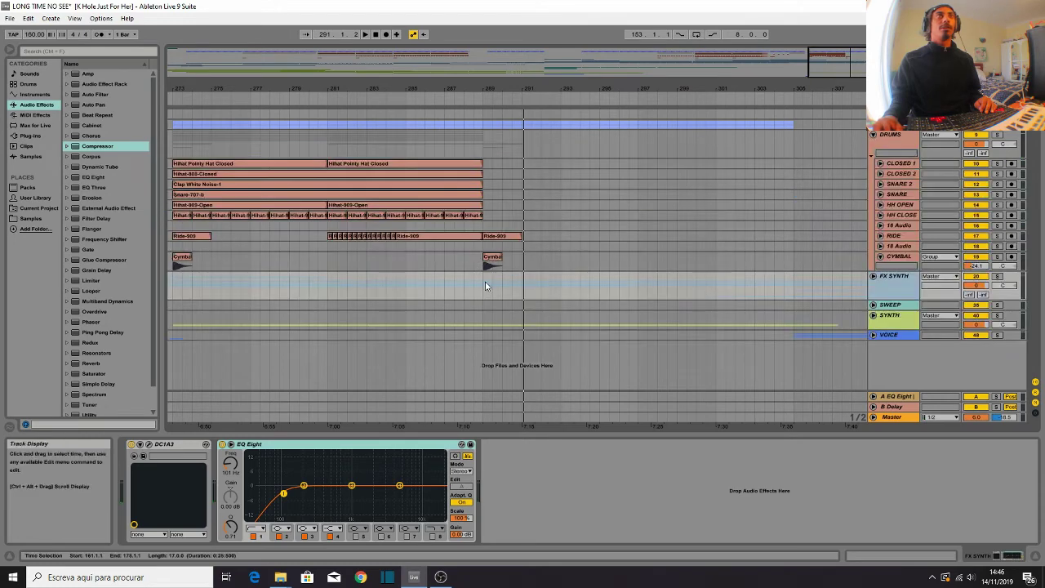
left_click(492, 259)
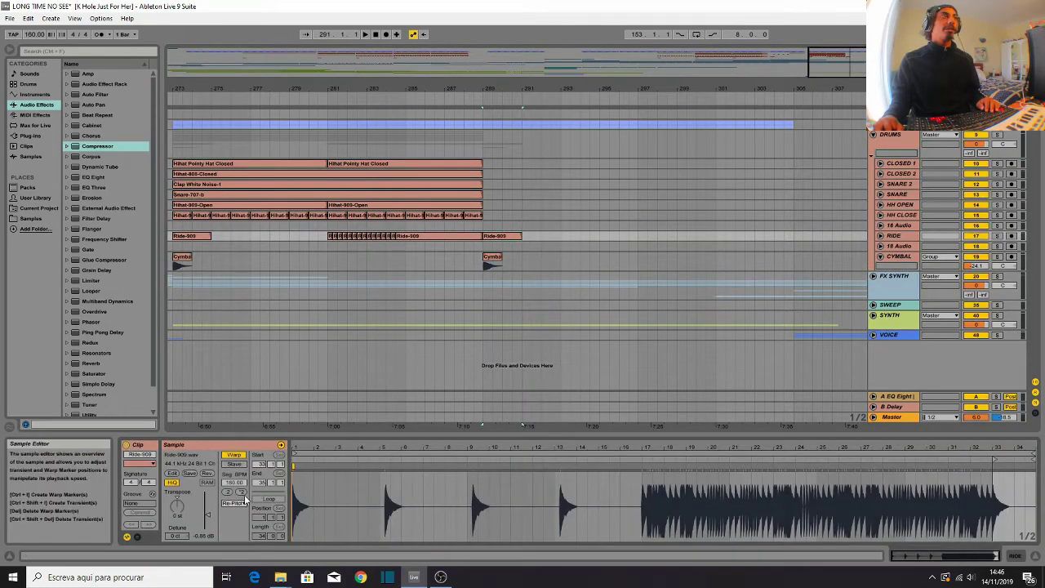
left_click_drag(207, 513, 207, 526)
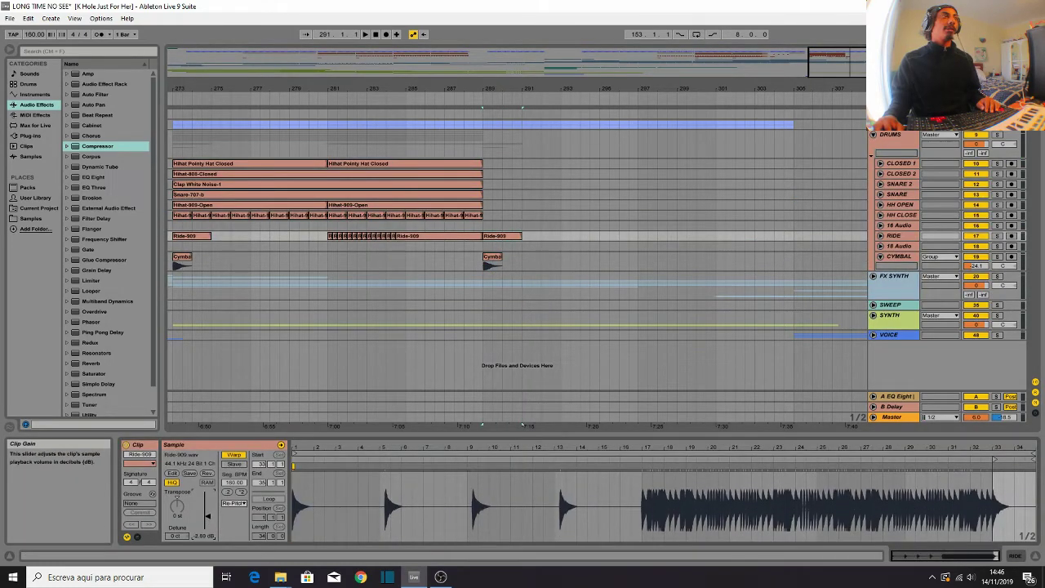
Step: Lower the gain of the Cymbal clip at bar 289 to -0.74 dB and play the passage
left_click(492, 261)
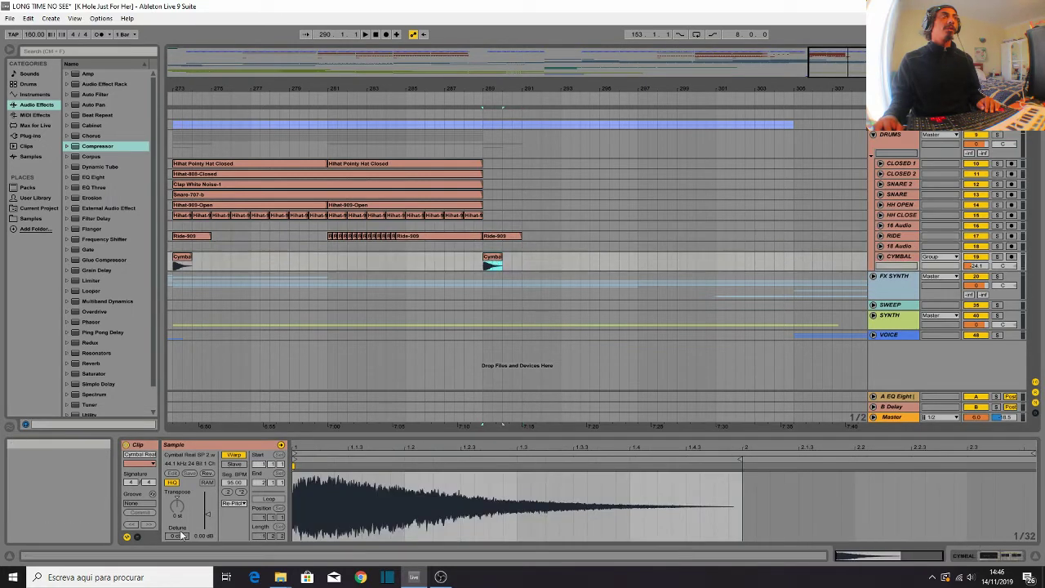
left_click_drag(209, 516, 209, 518)
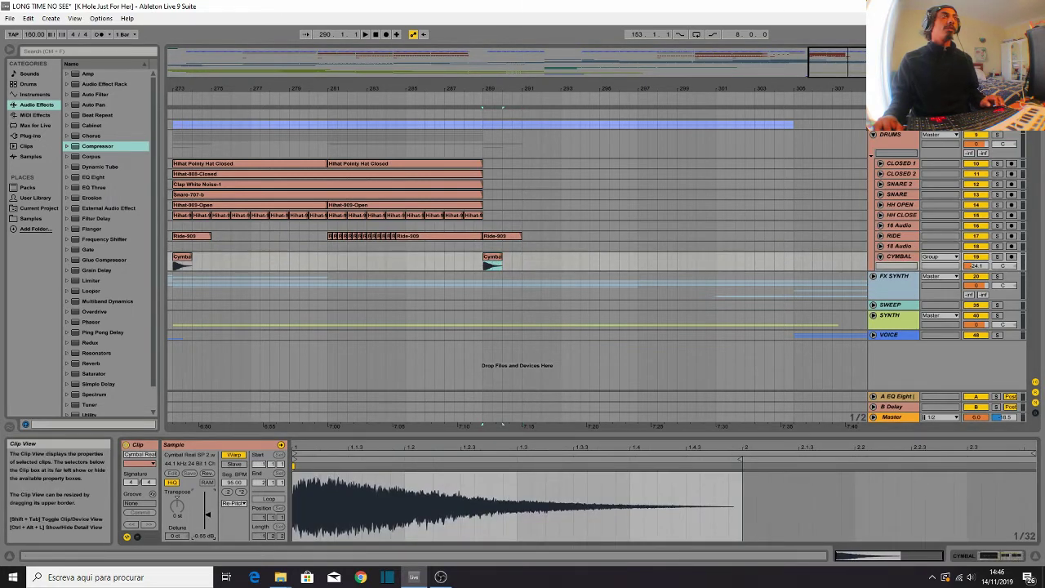
key("space")
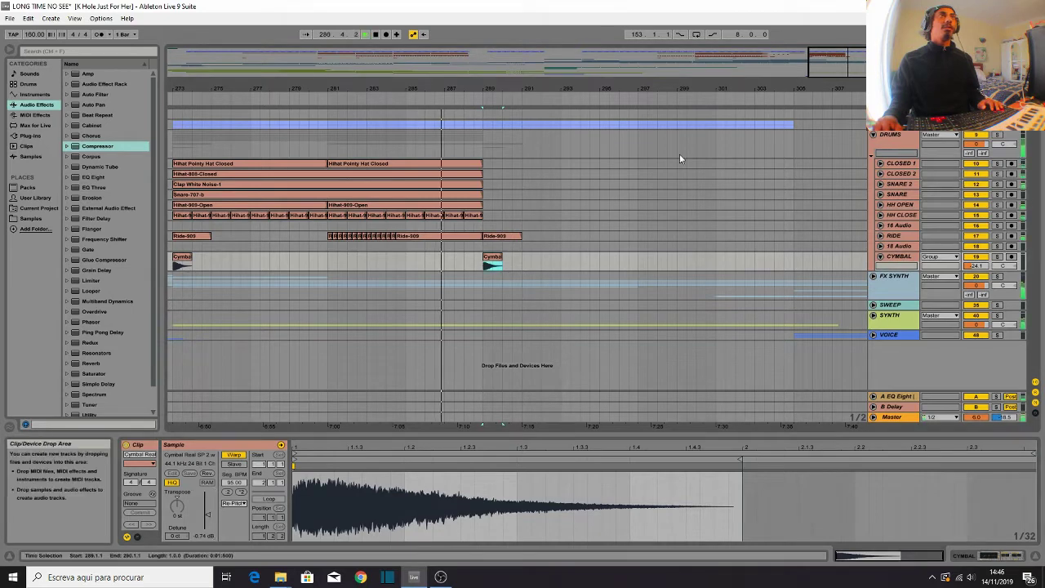
Step: Replay the section around bar 289 and check the drum, group and Master levels in the mixer
key("Tab")
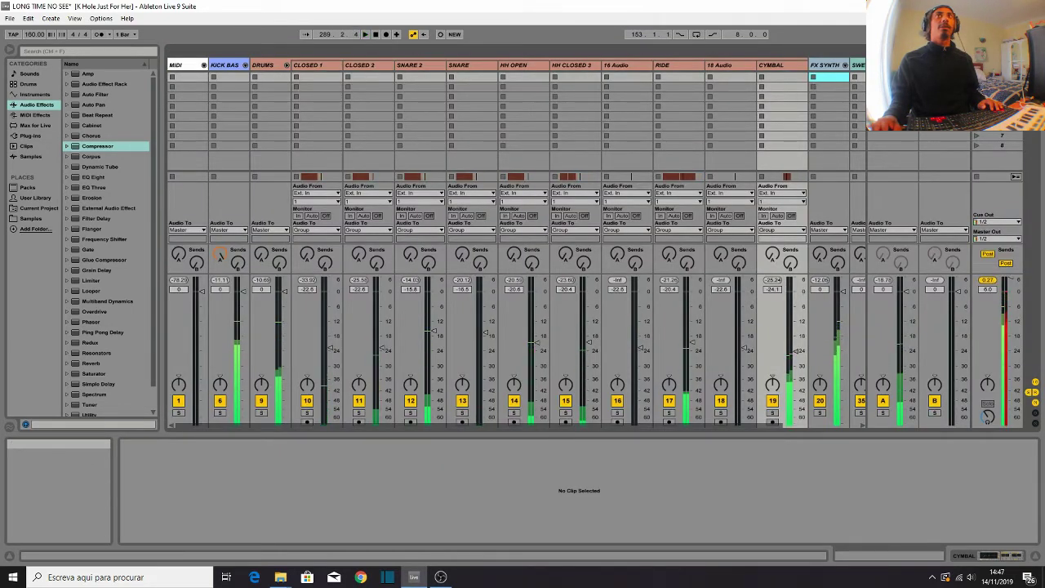
key("Tab")
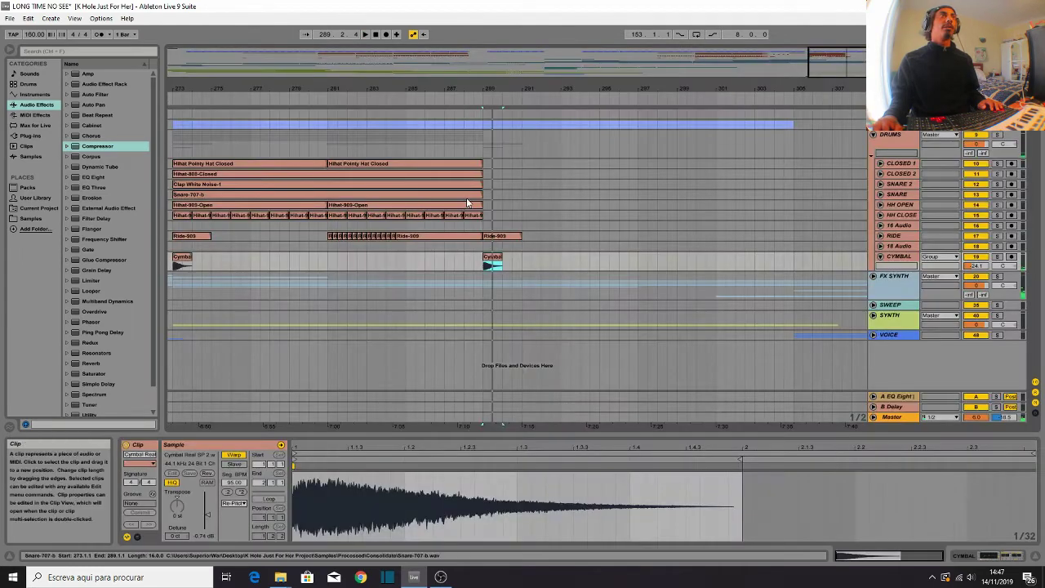
left_click(491, 106)
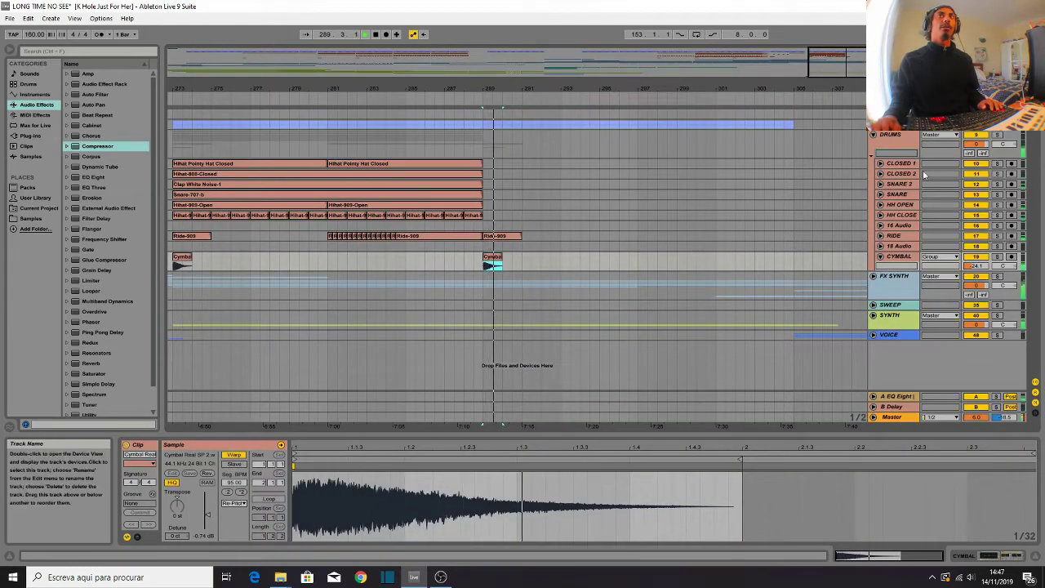
key("Tab")
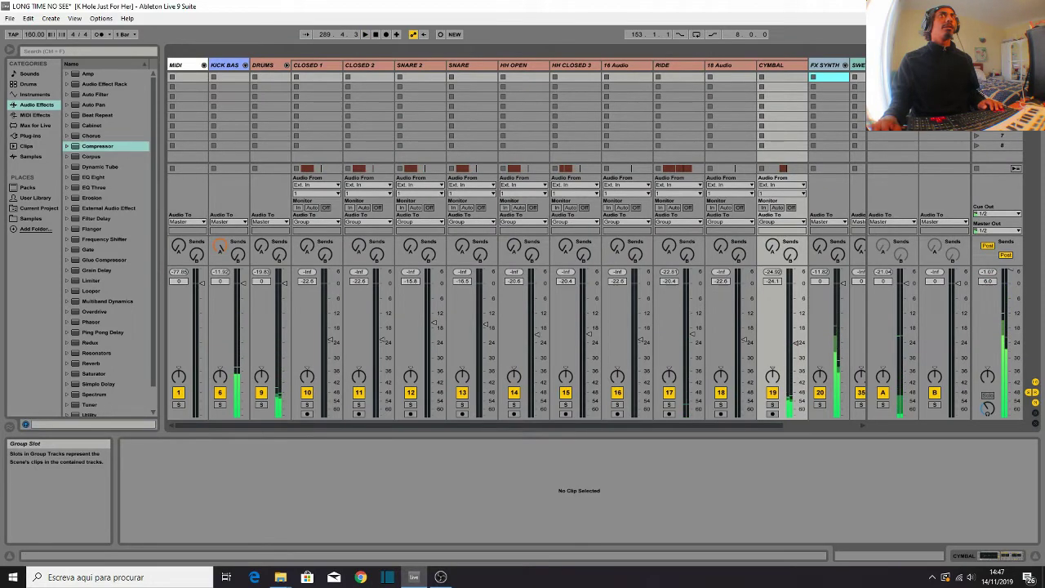
key("Tab")
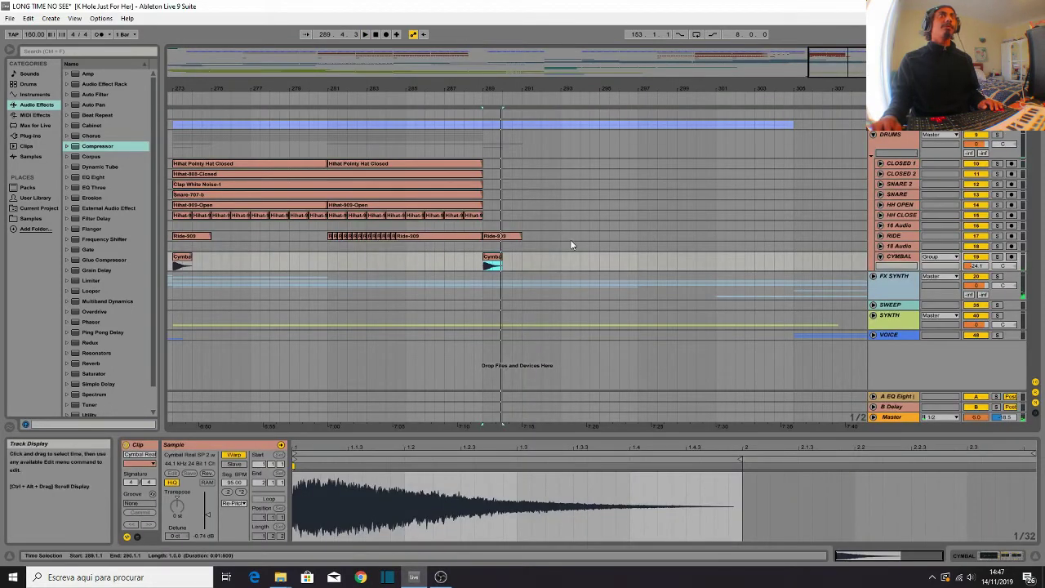
Step: Unfold the SYNTH and FX SYNTH groups in the arrangement to show their individual tracks
left_click(873, 315)
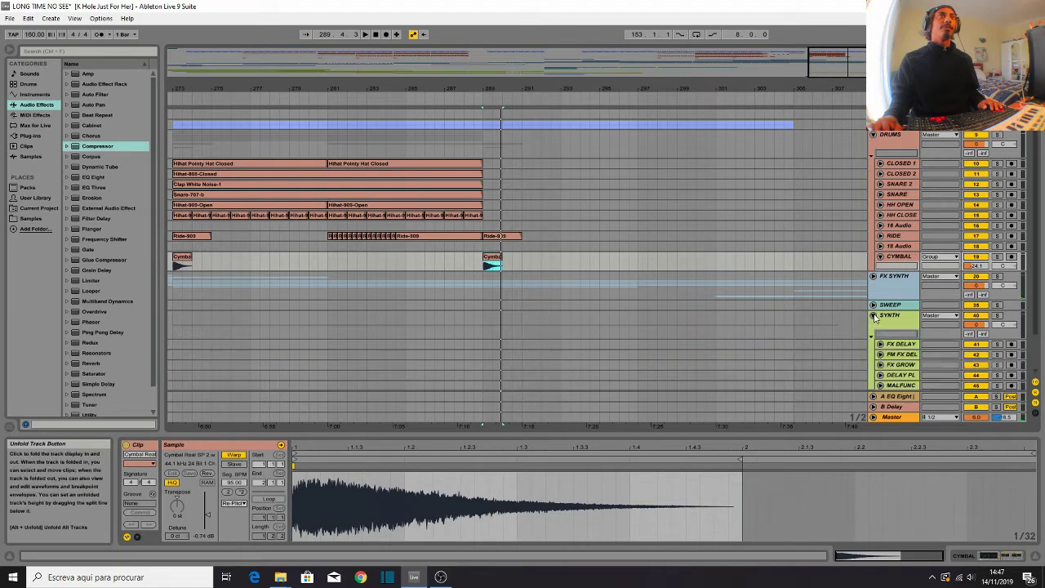
left_click(873, 276)
scroll(541, 325, "down", 2)
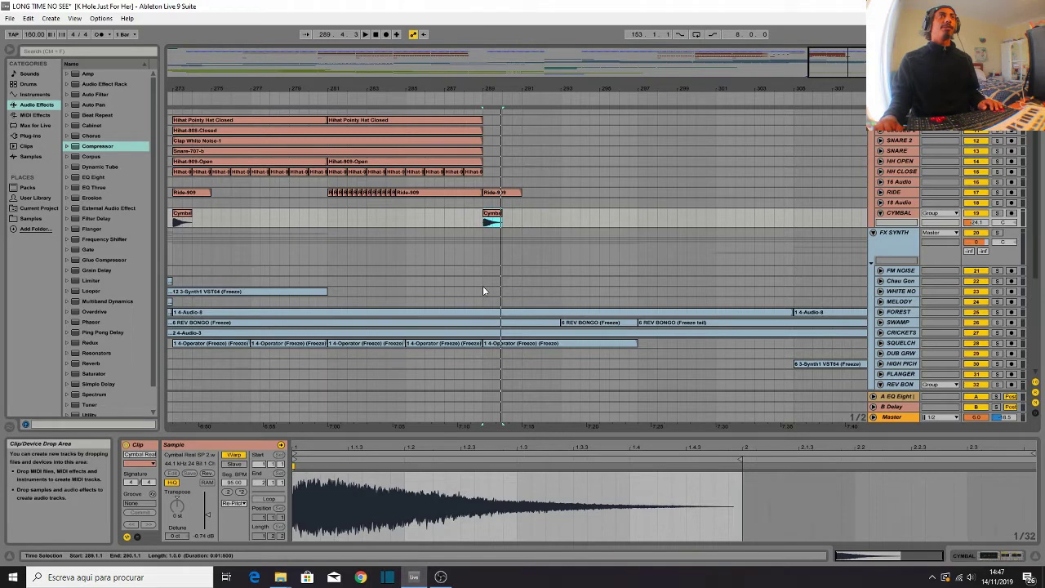
Step: Play the transition from bar 287 into bar 289 and compare the track levels with the Master level in the mixer
key("space")
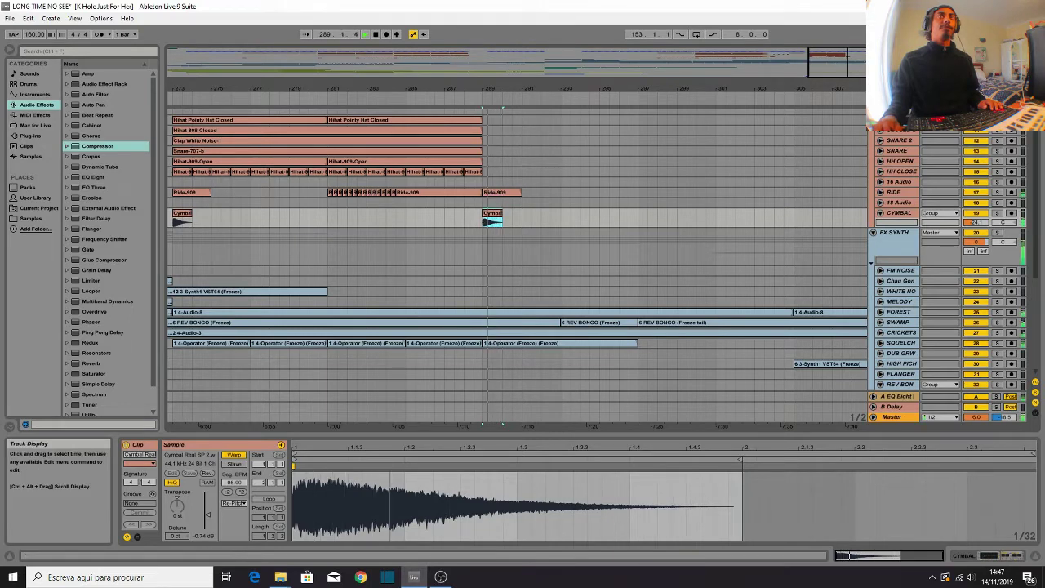
left_click(454, 98)
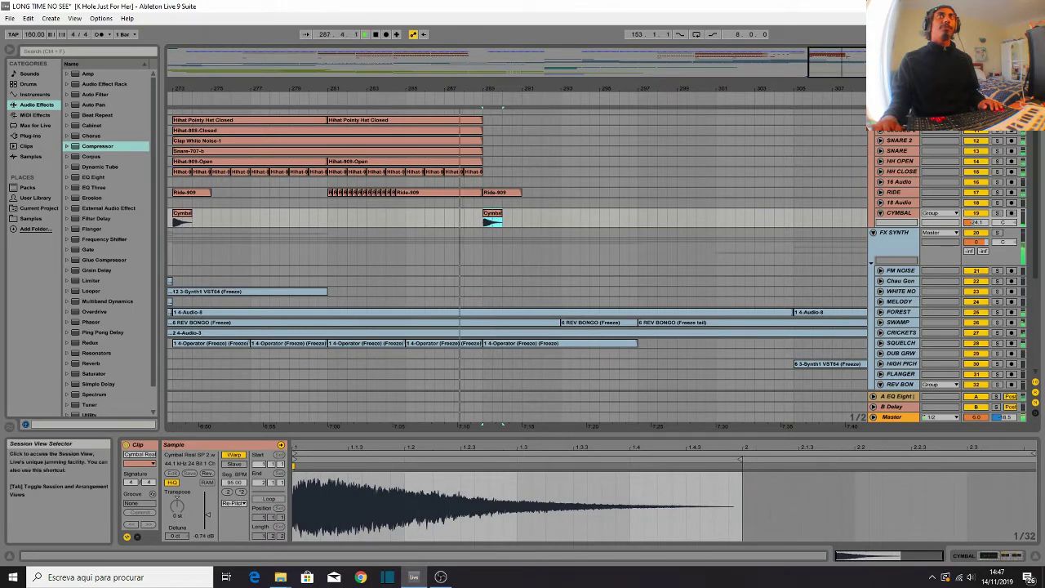
key("Tab")
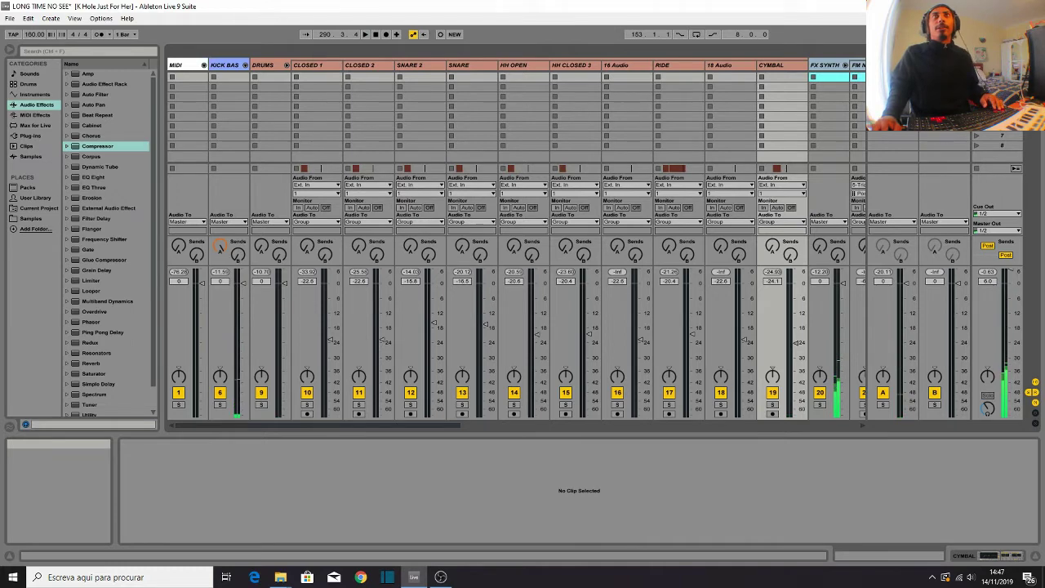
key("Tab")
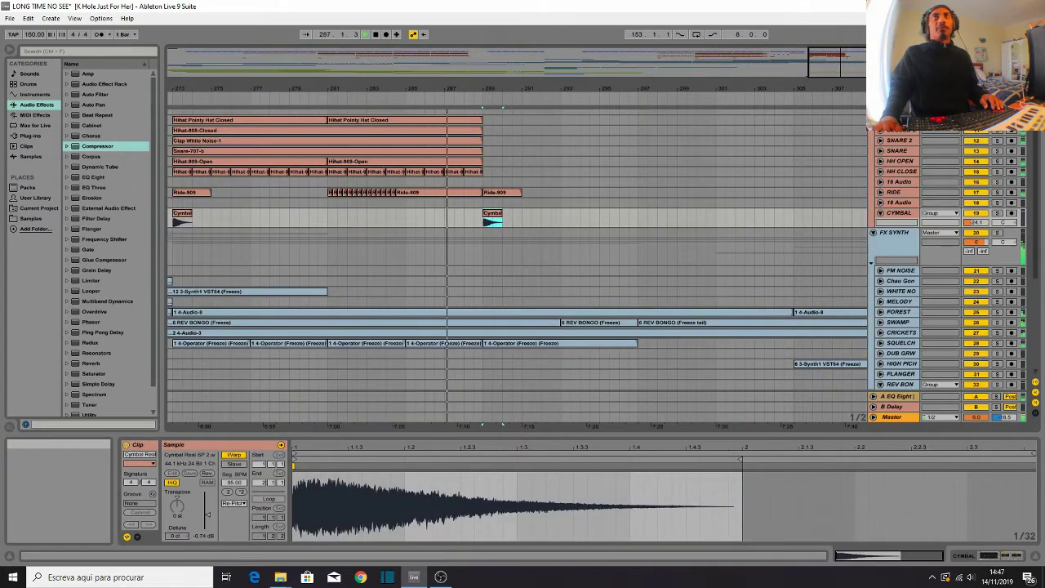
key("Tab")
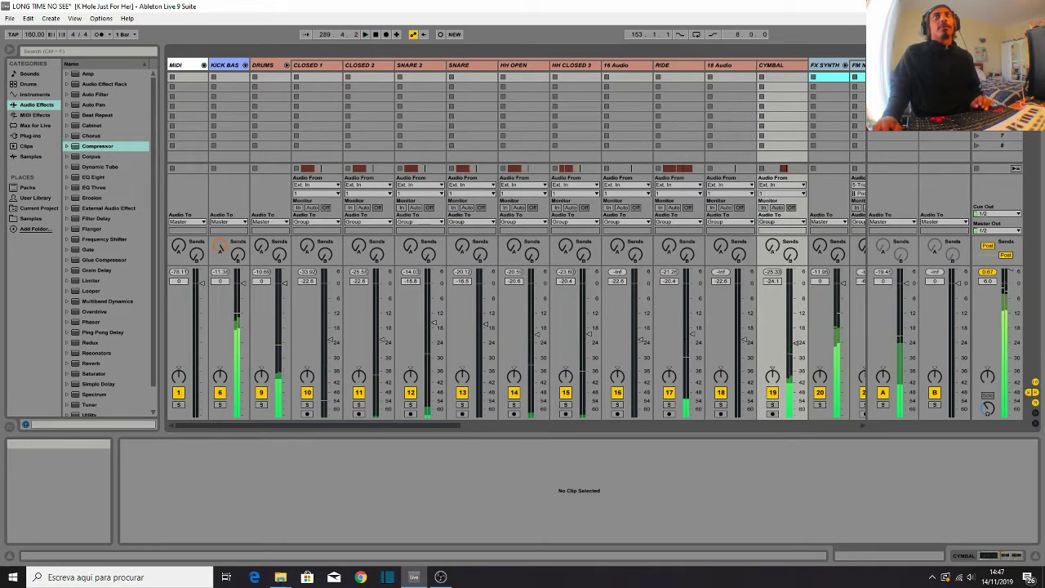
key("Tab")
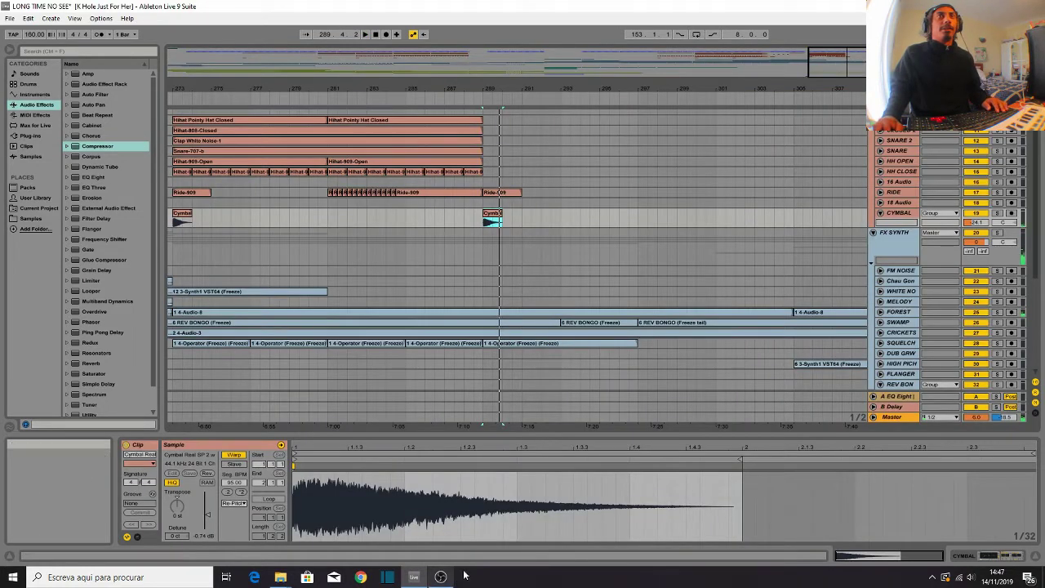
Step: Split the soloed FOREST track's audio clip at bar 289 and lower the gain of the part starting there to -1.59 dB
key("space")
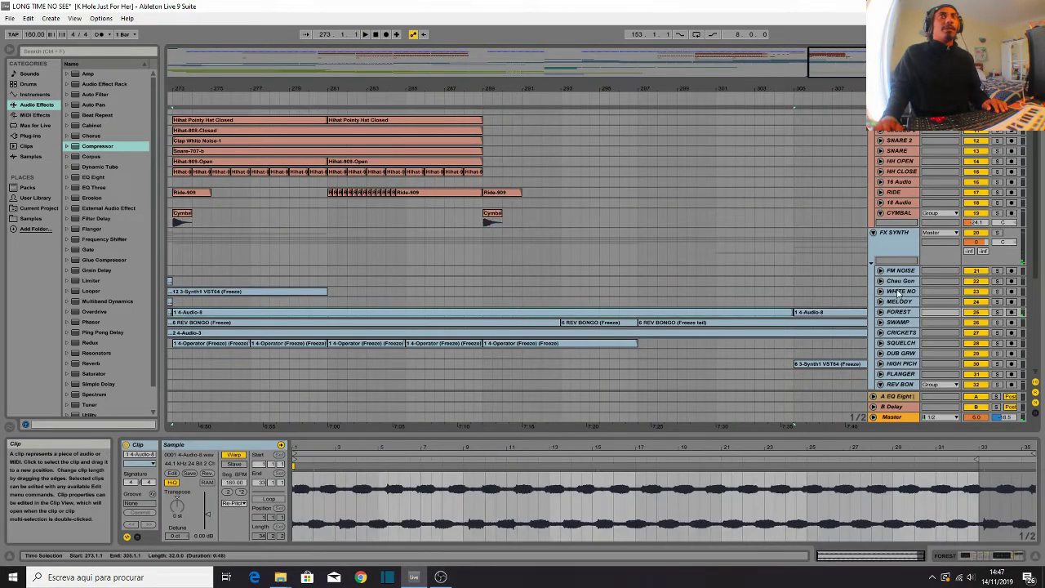
left_click(486, 310)
left_click(484, 302)
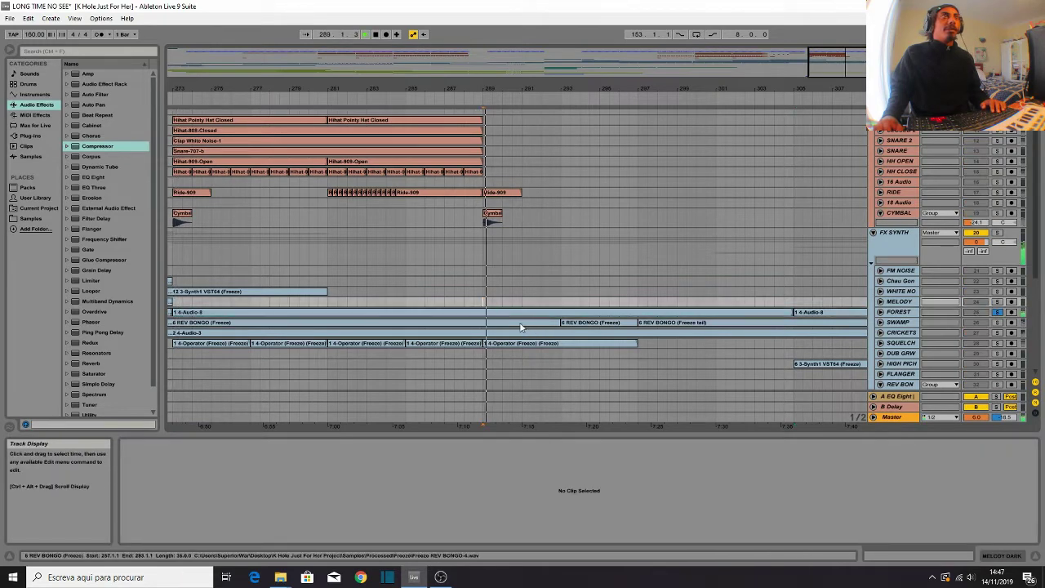
left_click_drag(483, 302, 764, 313)
key("ctrl+e")
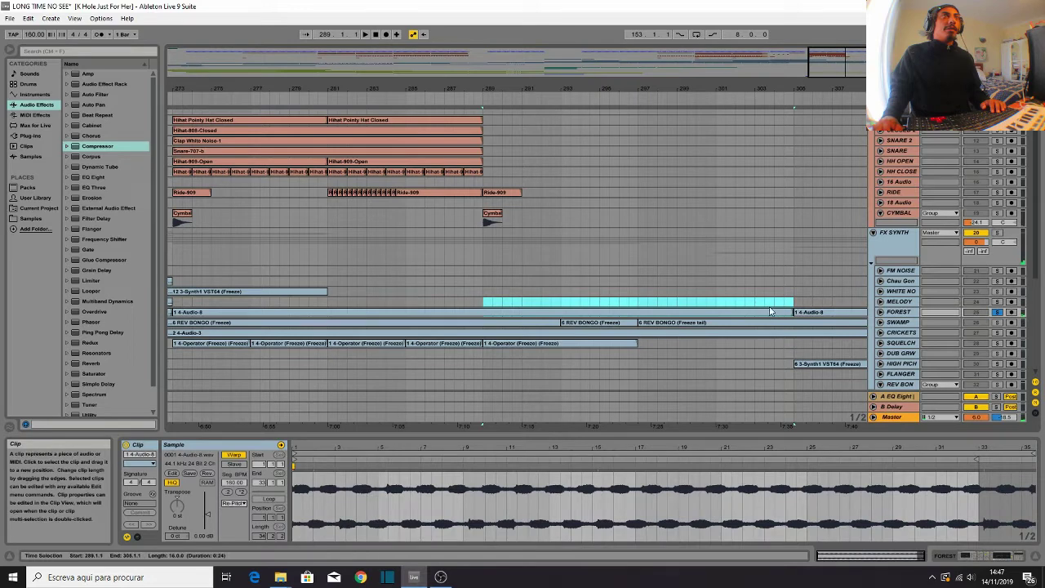
left_click_drag(207, 515, 207, 525)
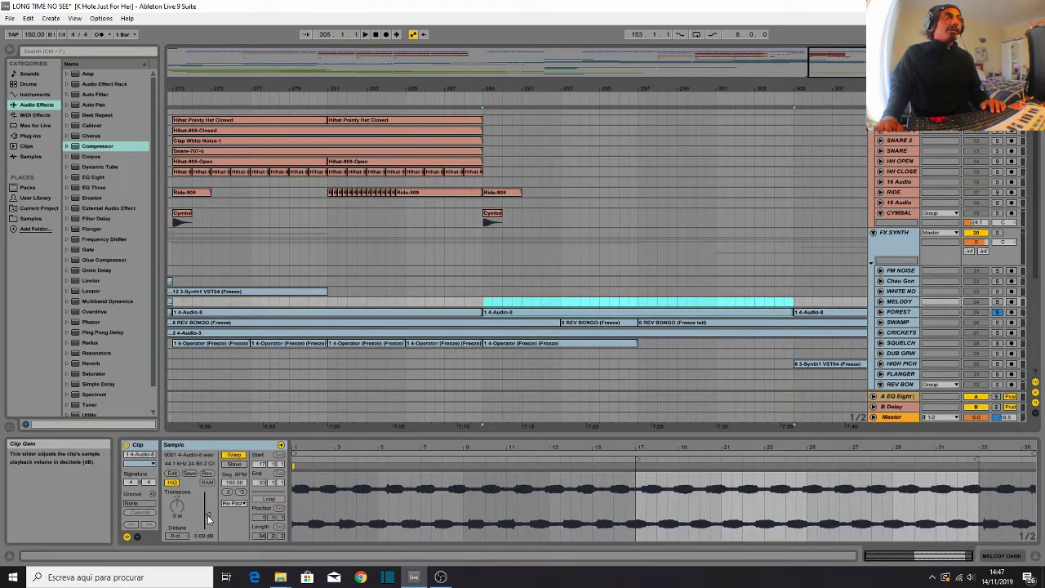
key("space")
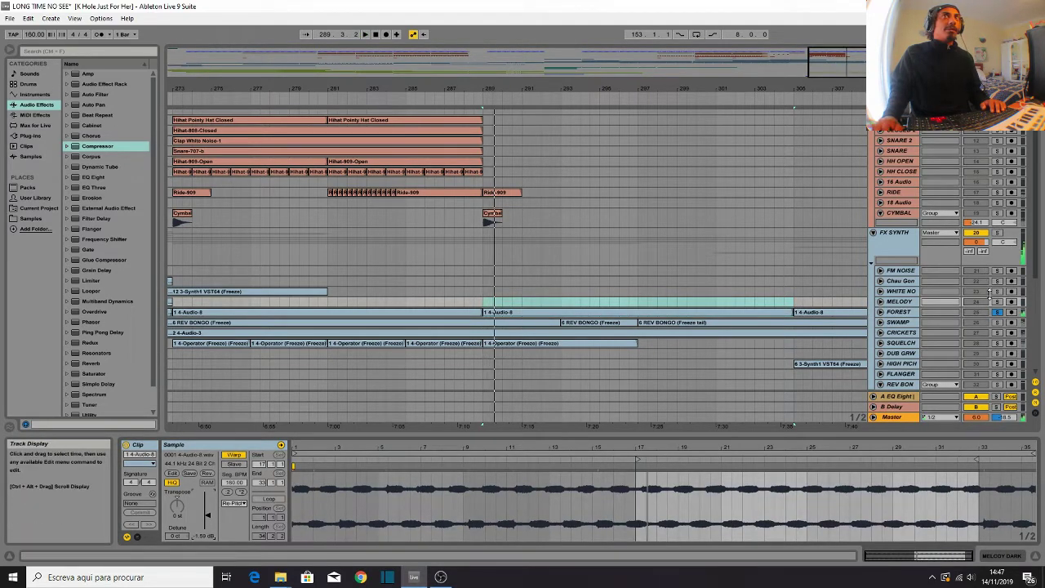
Step: Unsolo the FOREST track and replay the full mix through bar 289, checking the Master level in the mixer
key("Right")
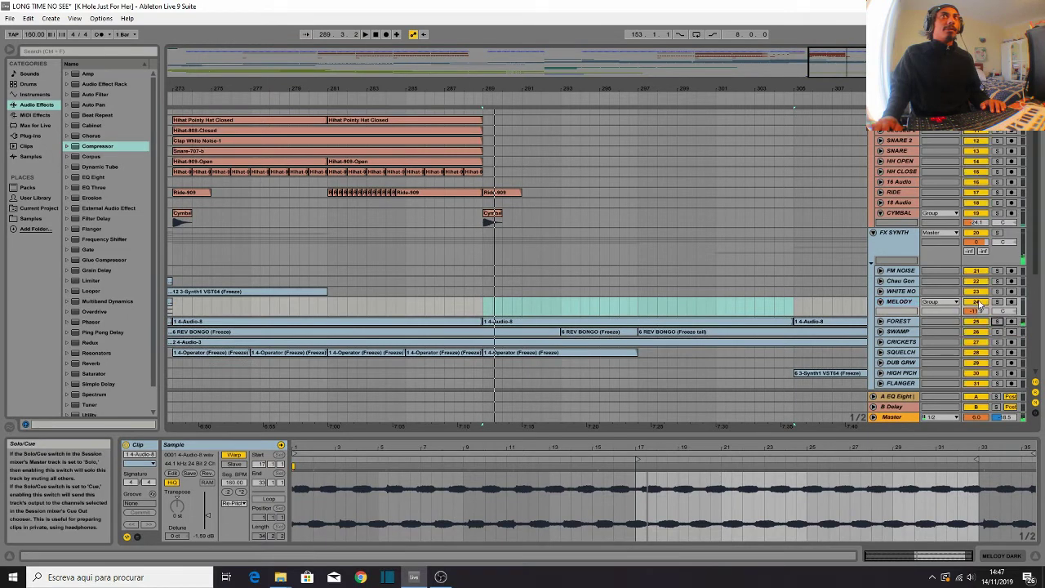
left_click(880, 302)
key("space")
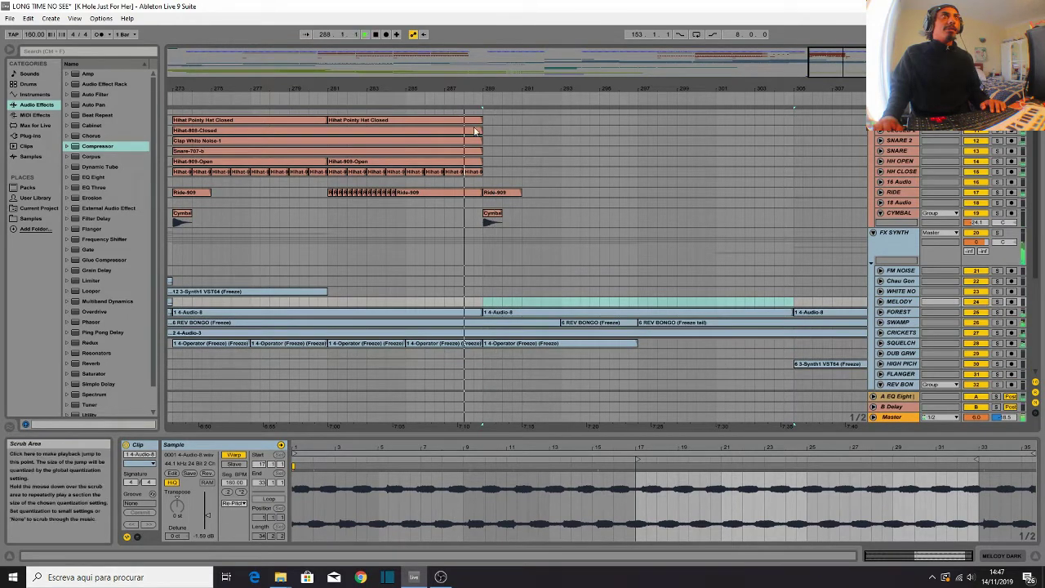
key("Tab")
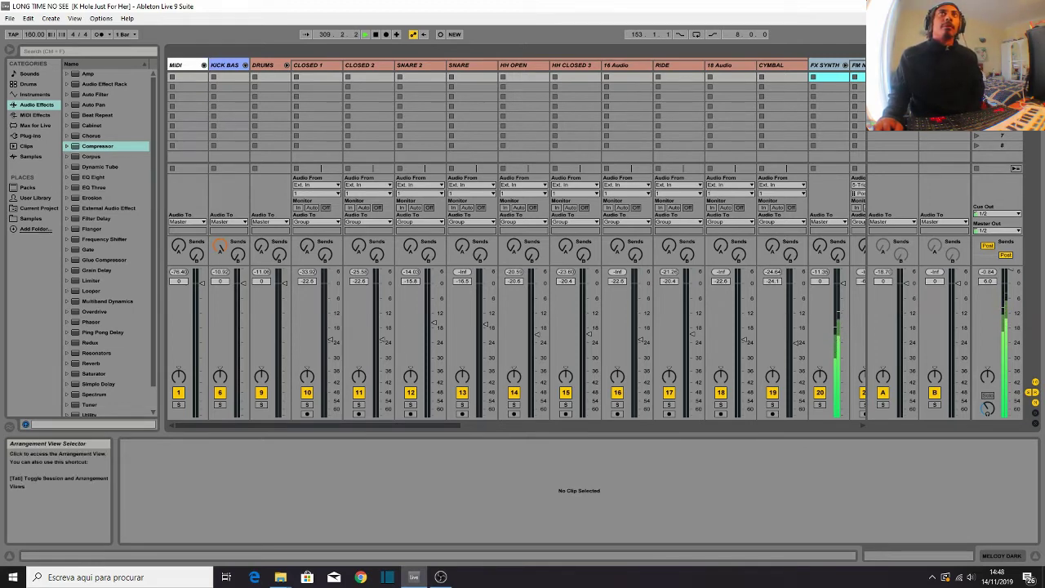
Step: Fold the FX SYNTH, SYNTH and DRUMS group tracks in the Arrangement View
key("Tab")
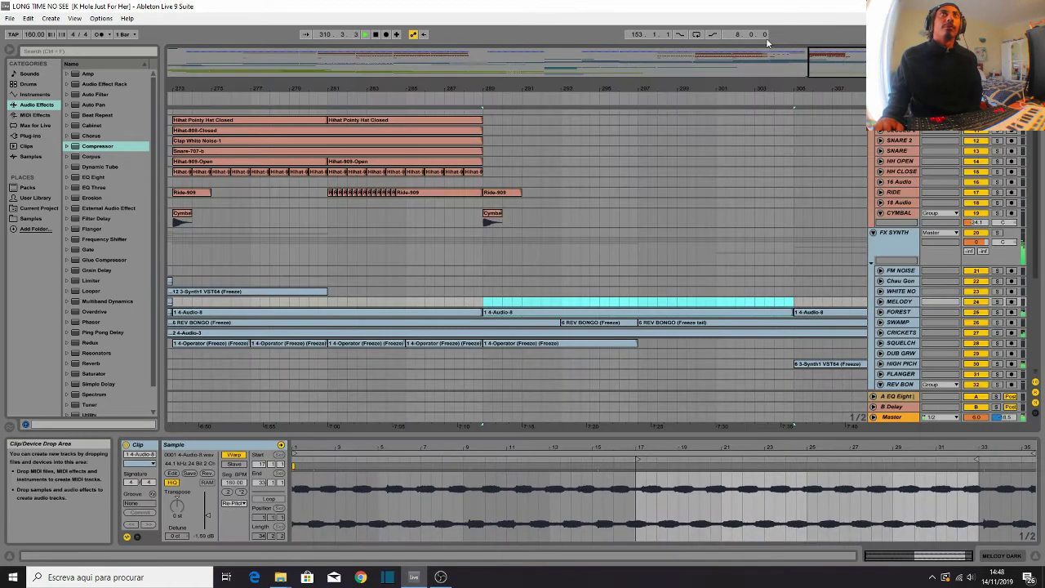
key("minus")
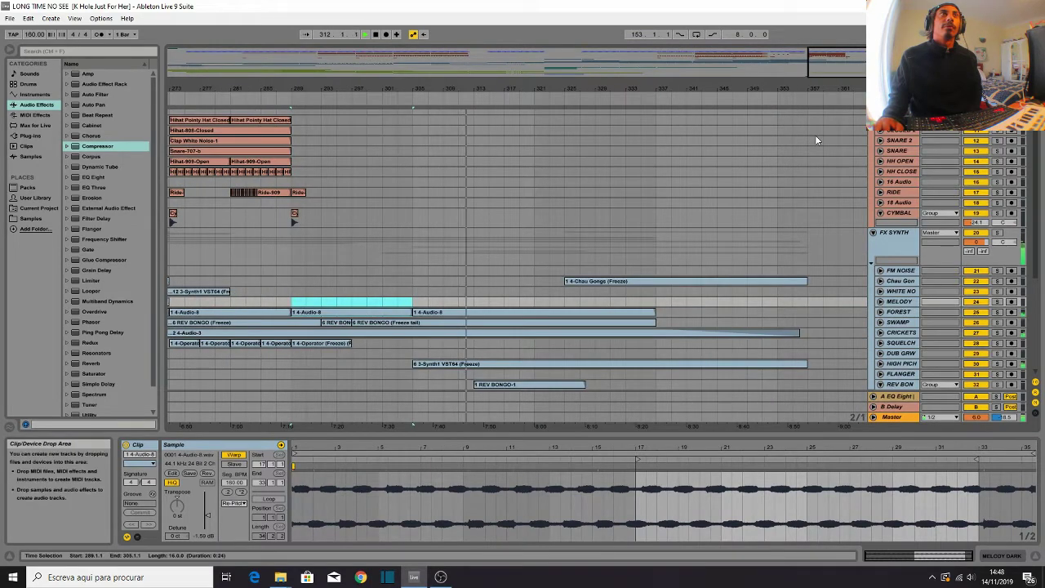
key("minus")
key("minus")
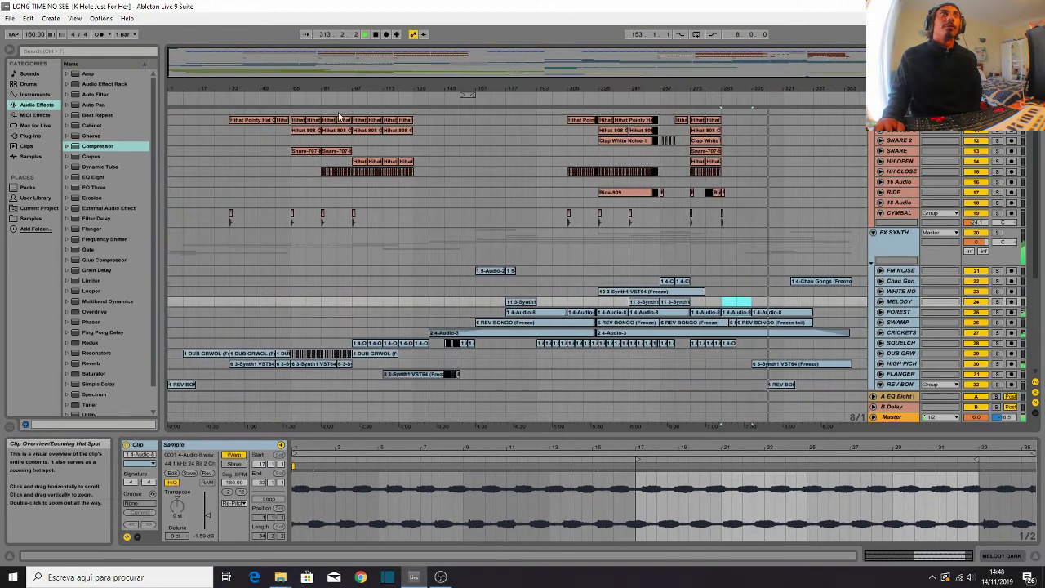
left_click(1035, 381)
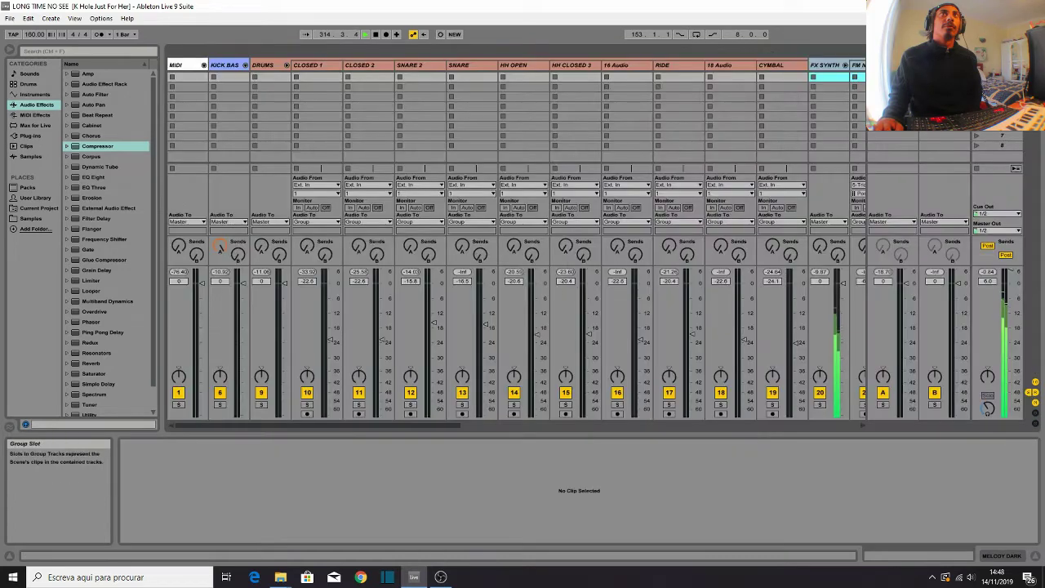
left_click(1035, 392)
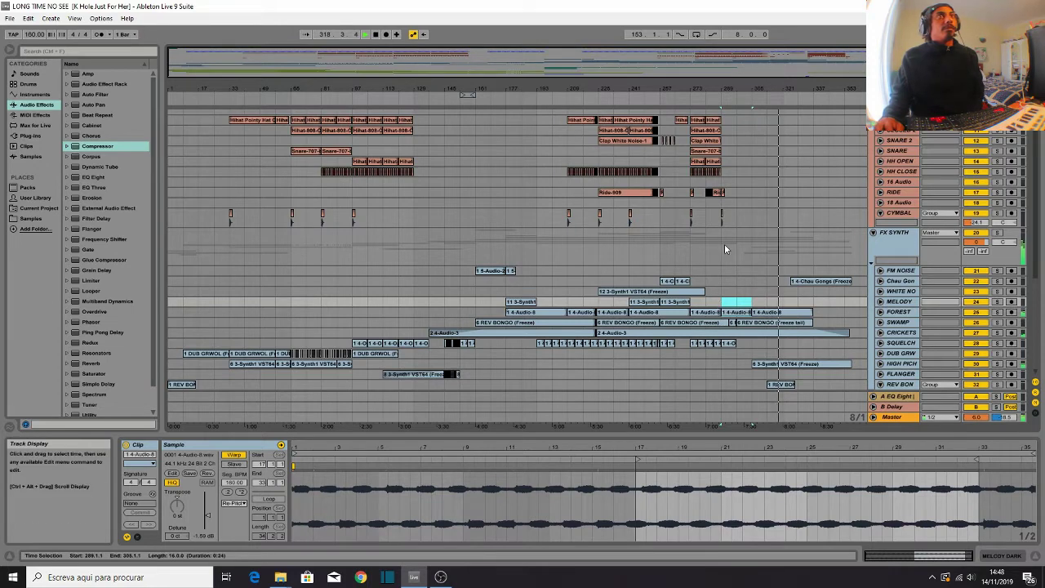
scroll(737, 244, "up", 3)
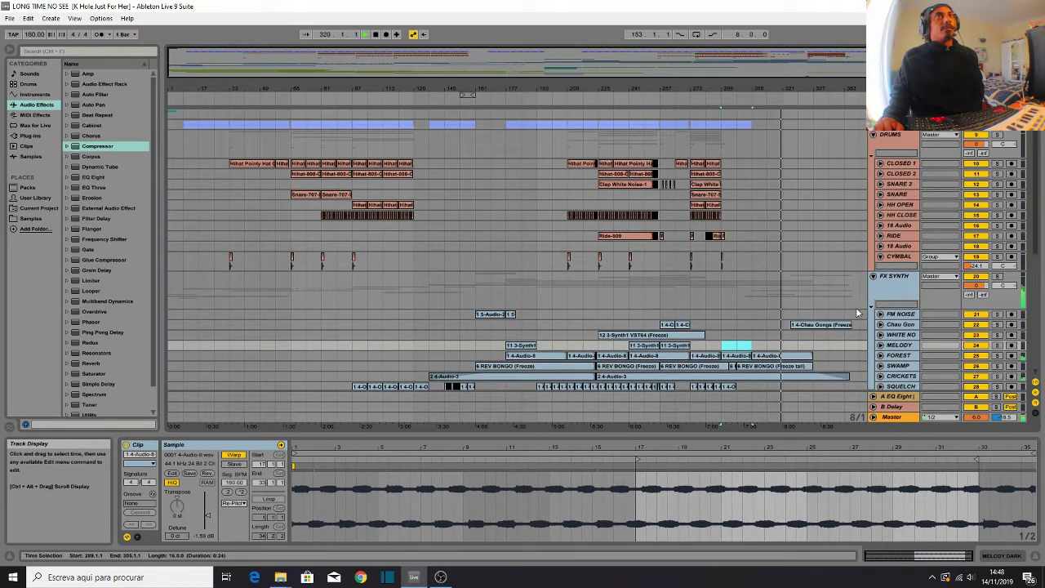
left_click(873, 277)
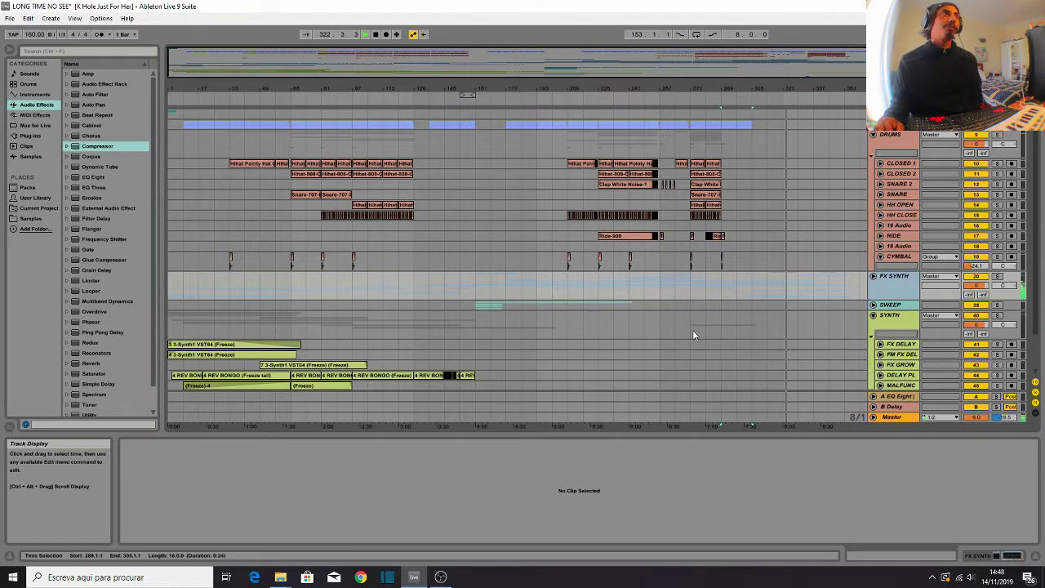
left_click(873, 316)
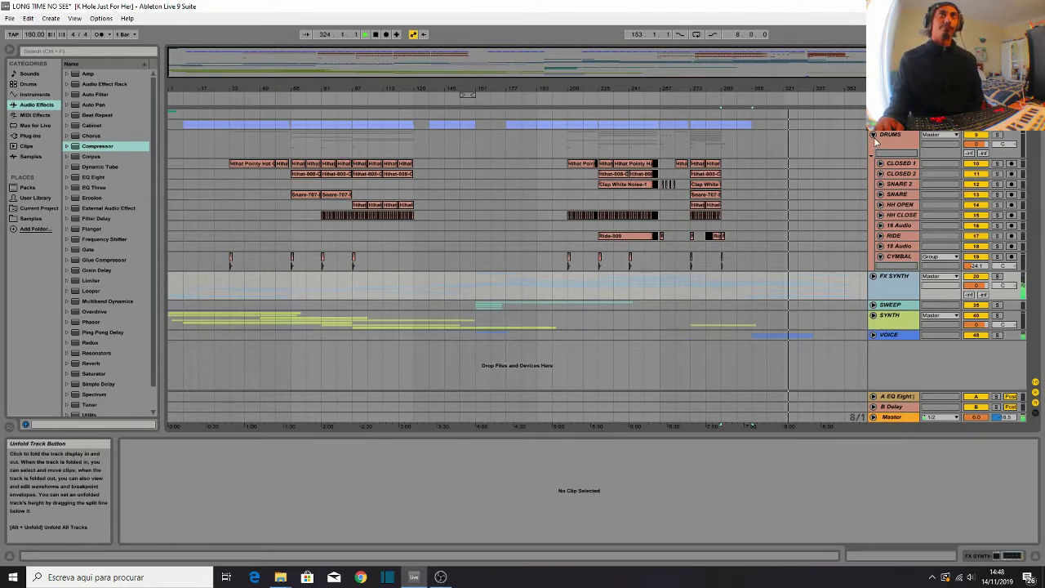
left_click(873, 134)
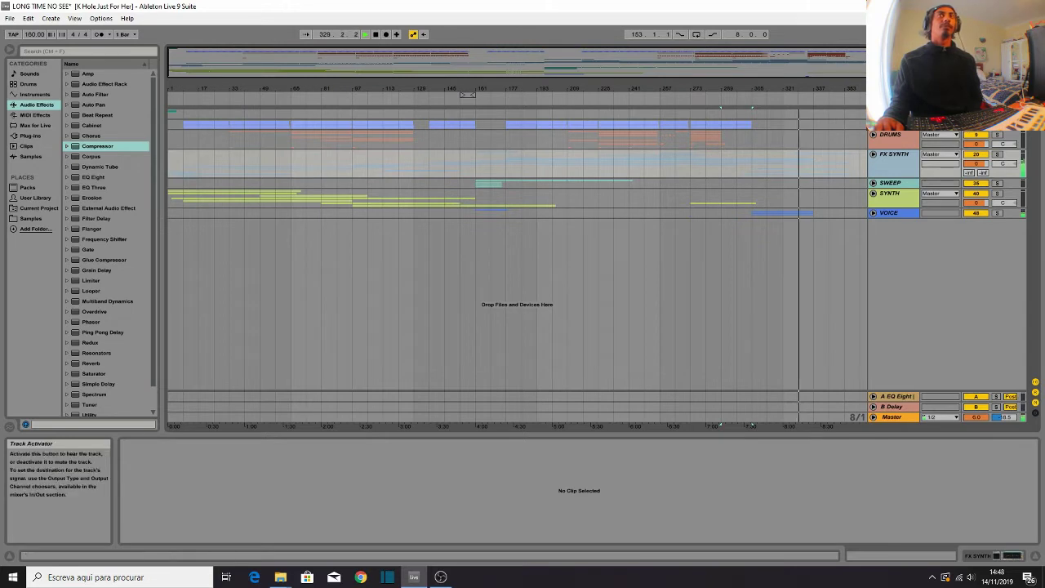
Step: Set the Master track's volume to 0 dB in the Session View mixer and return to the arrangement
key("Tab")
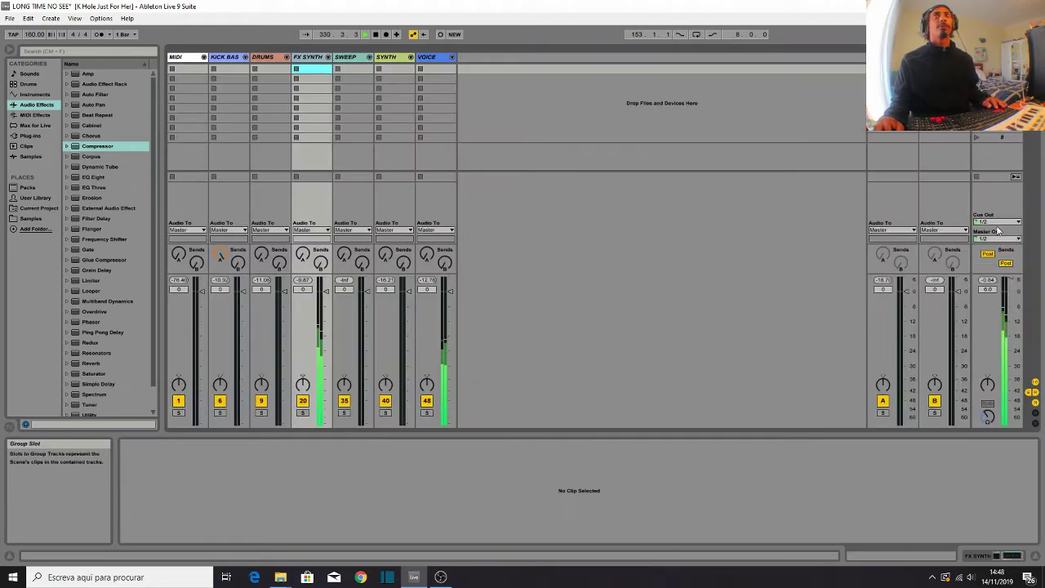
left_click_drag(1011, 292, 1011, 292)
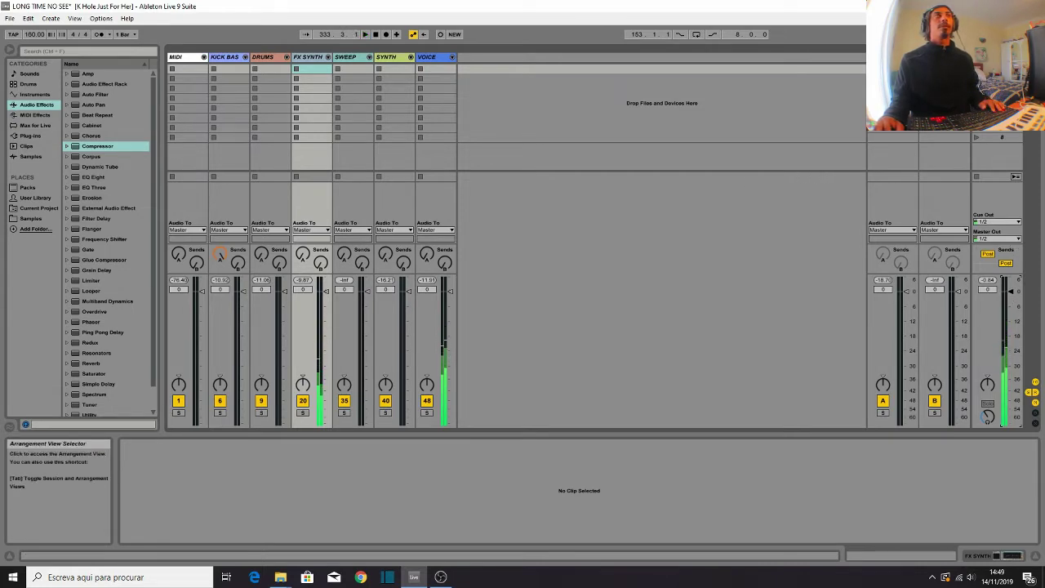
key("Tab")
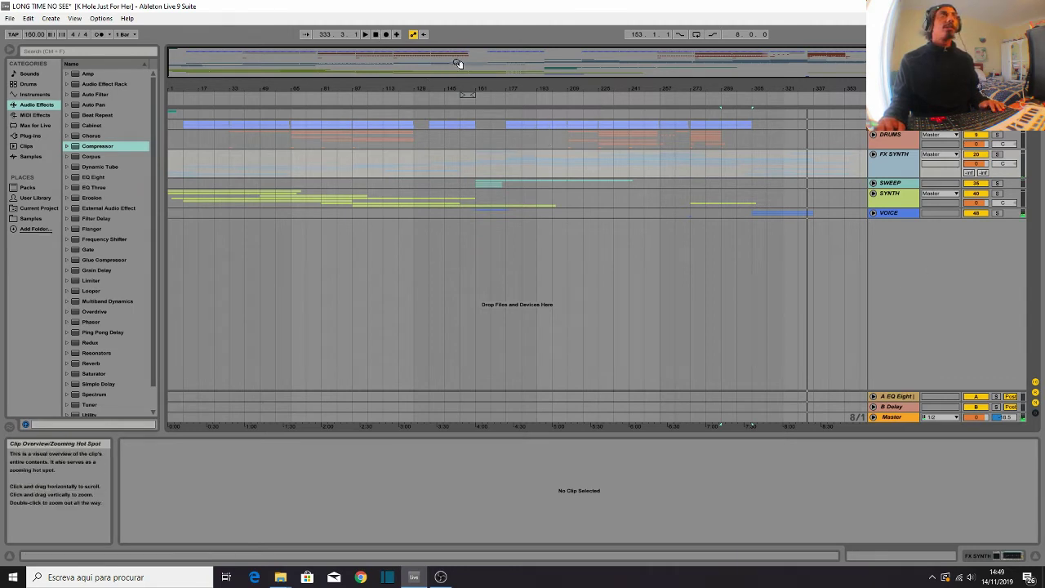
Step: Extend the loop region's end to bar 359, past the last FX SYNTH clips, playing the ending as a check
left_click_drag(475, 94, 859, 99)
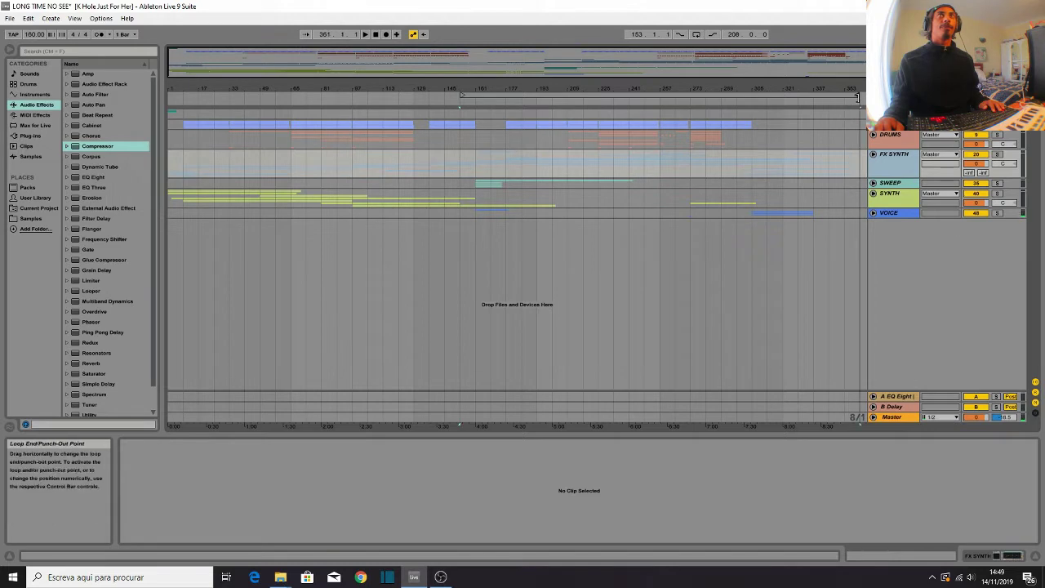
scroll(841, 118, "up", 4)
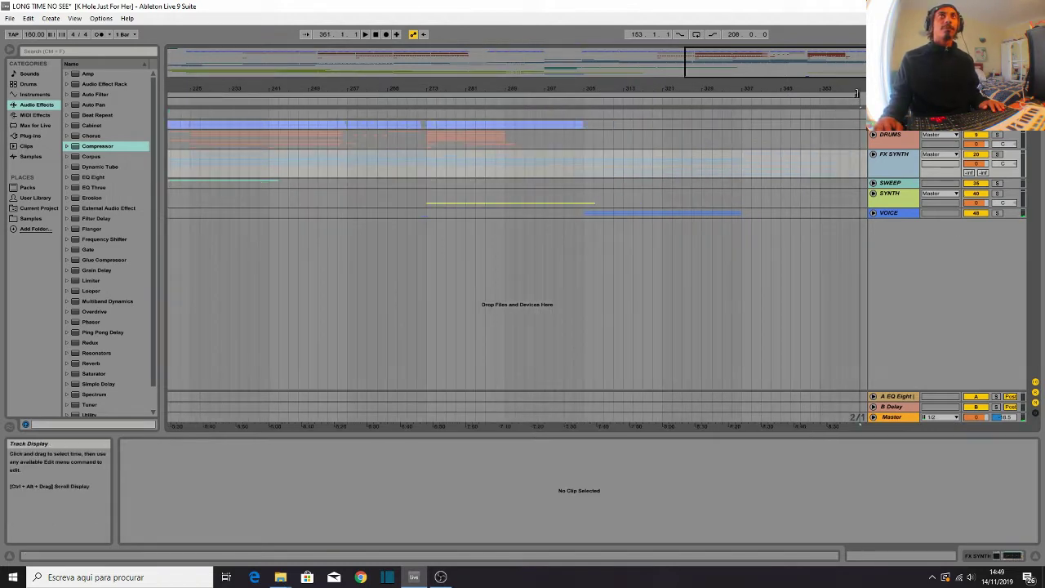
left_click_drag(857, 95, 838, 97)
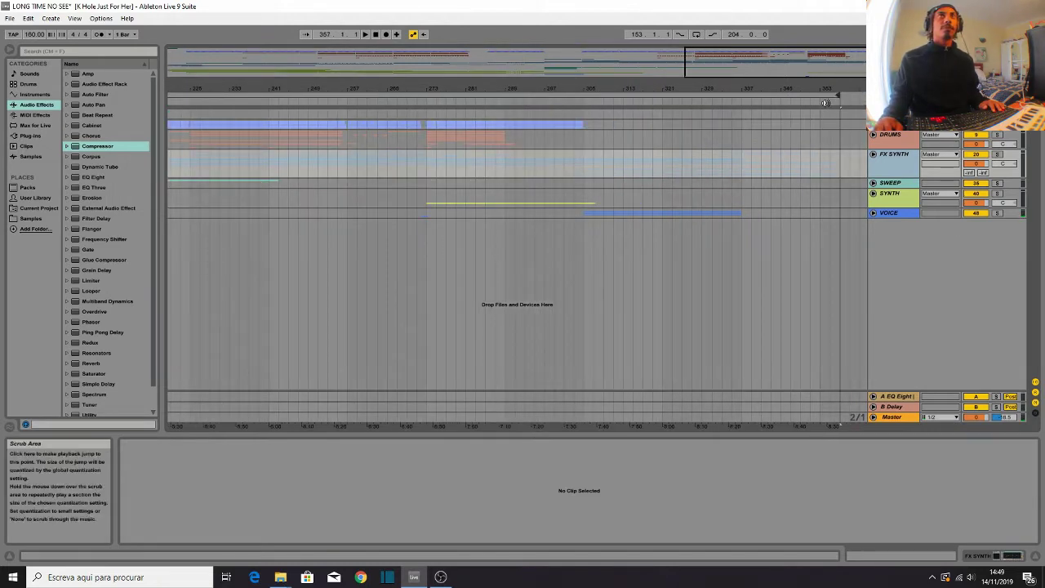
left_click(828, 107)
left_click(873, 155)
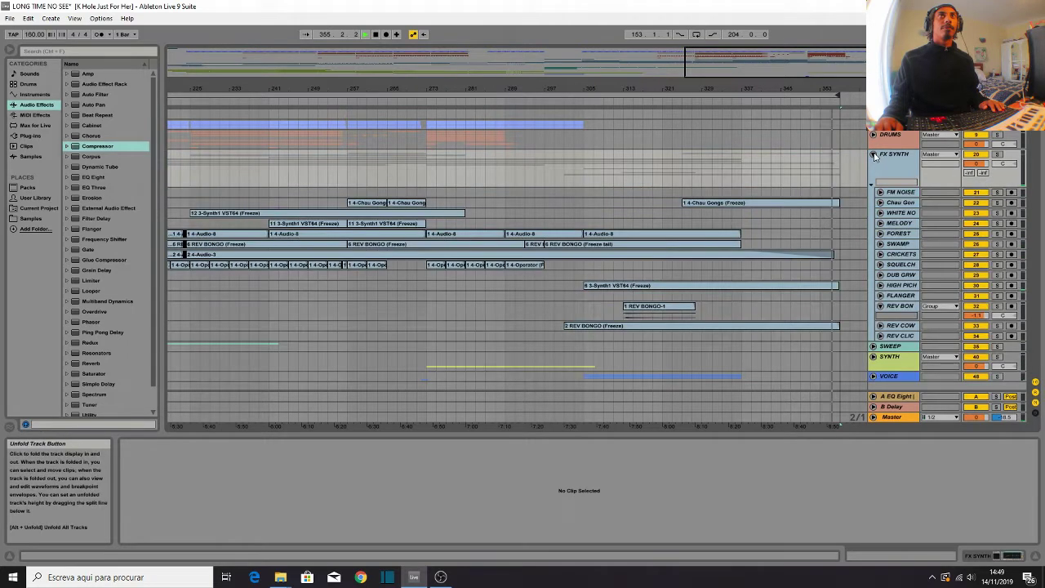
left_click(873, 154)
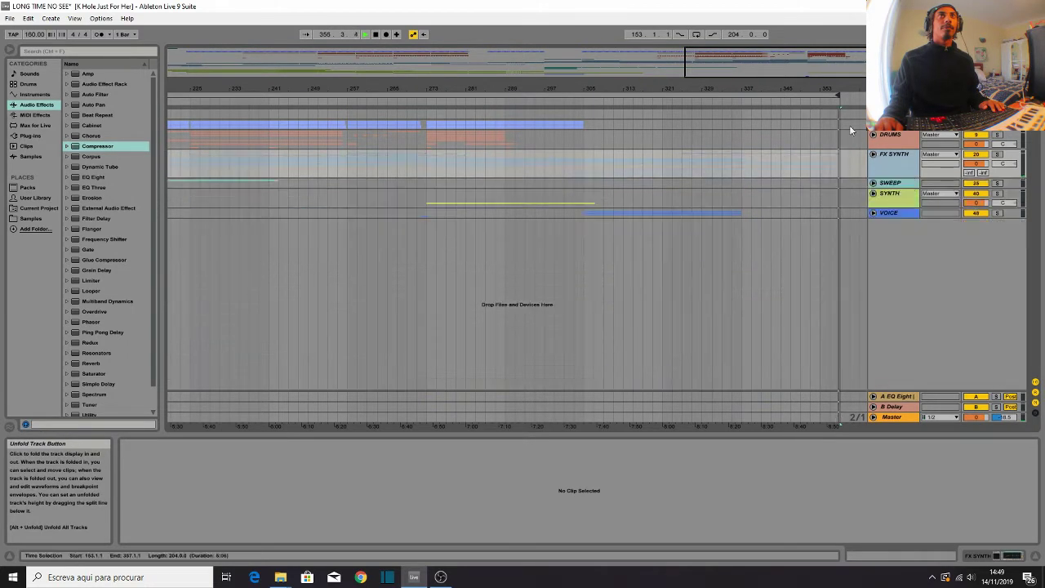
left_click_drag(838, 95, 285, 87)
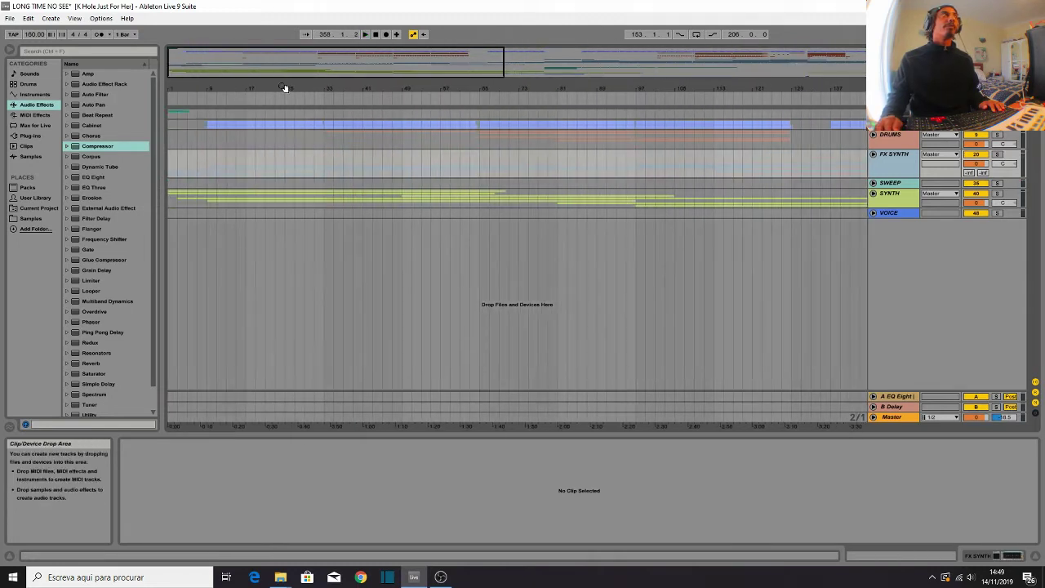
Step: Move the loop start to bar 1 for a 358-bar region and select that whole range across all tracks
left_click(176, 127)
key("space")
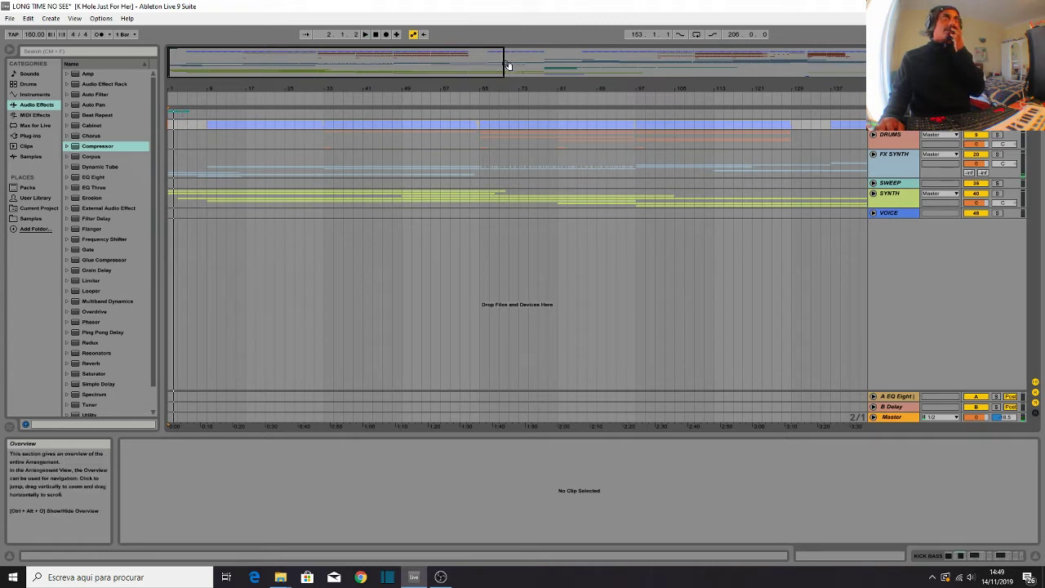
left_click_drag(506, 65, 864, 65)
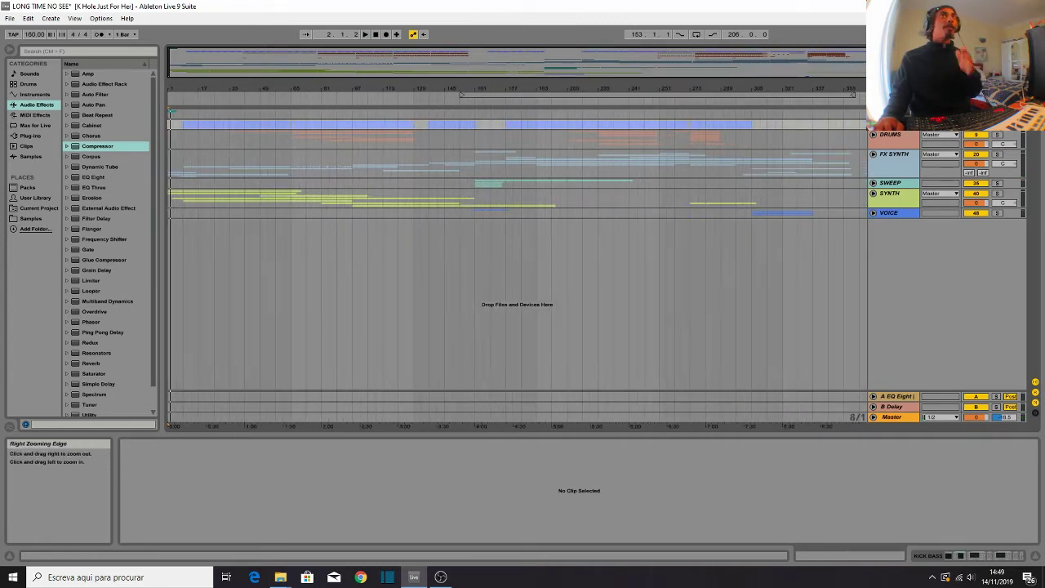
left_click_drag(460, 96, 186, 95)
left_click(186, 96)
key("space")
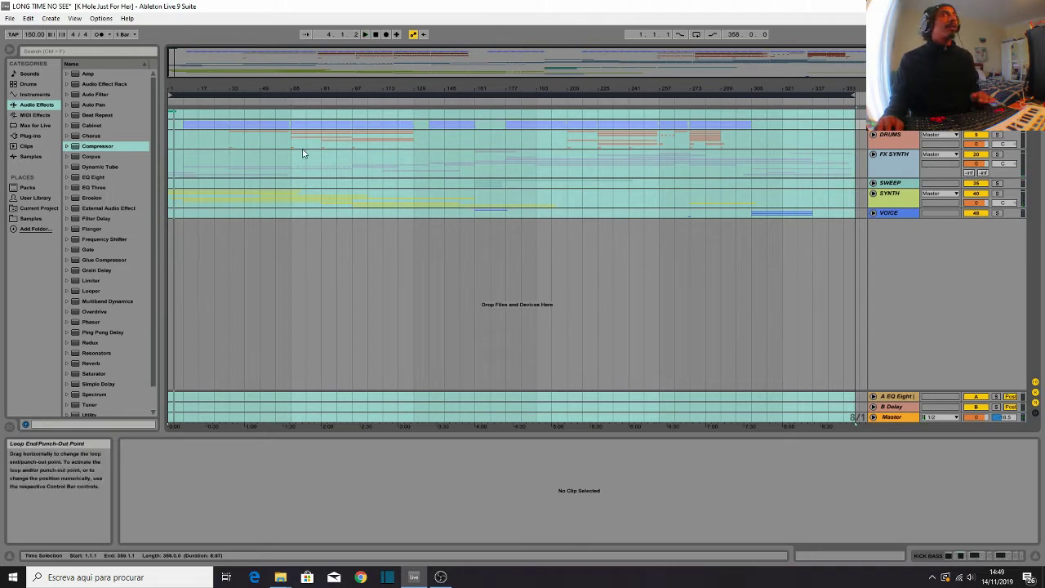
Step: Open the audio export settings for the selected range and choose bit depth 16 with Rectangular dither
left_click(10, 18)
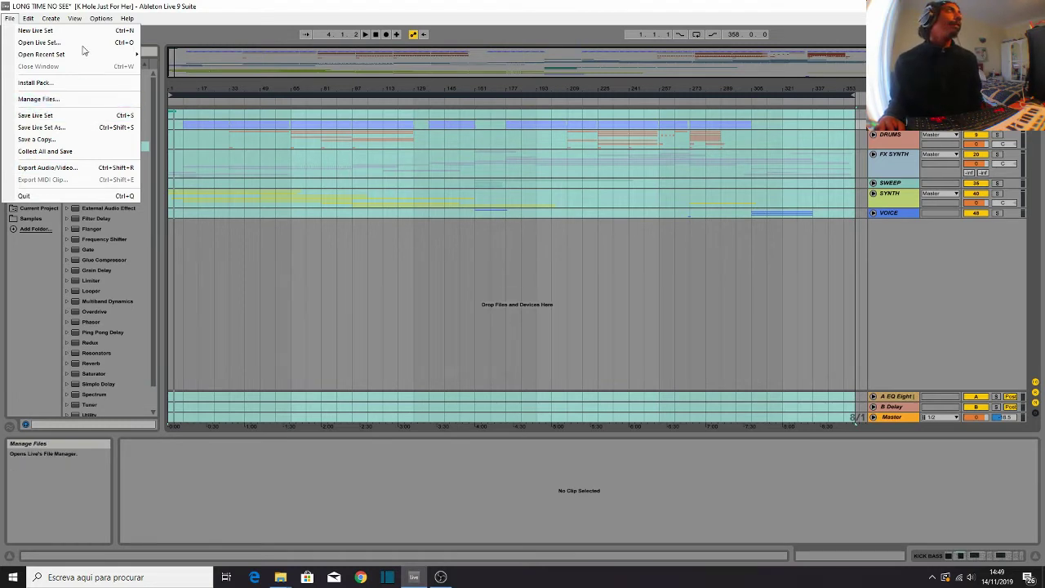
left_click(66, 169)
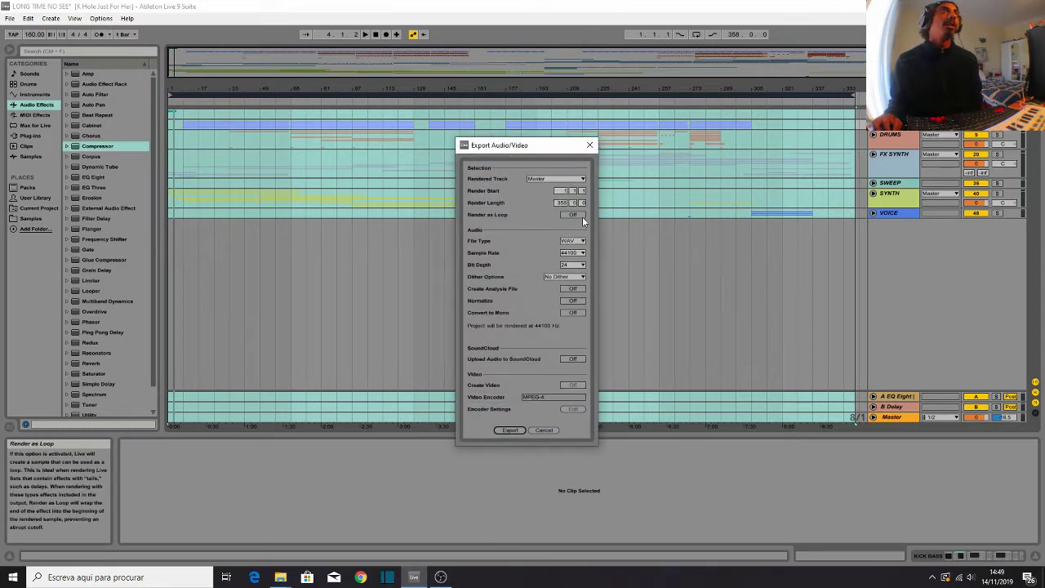
left_click(580, 267)
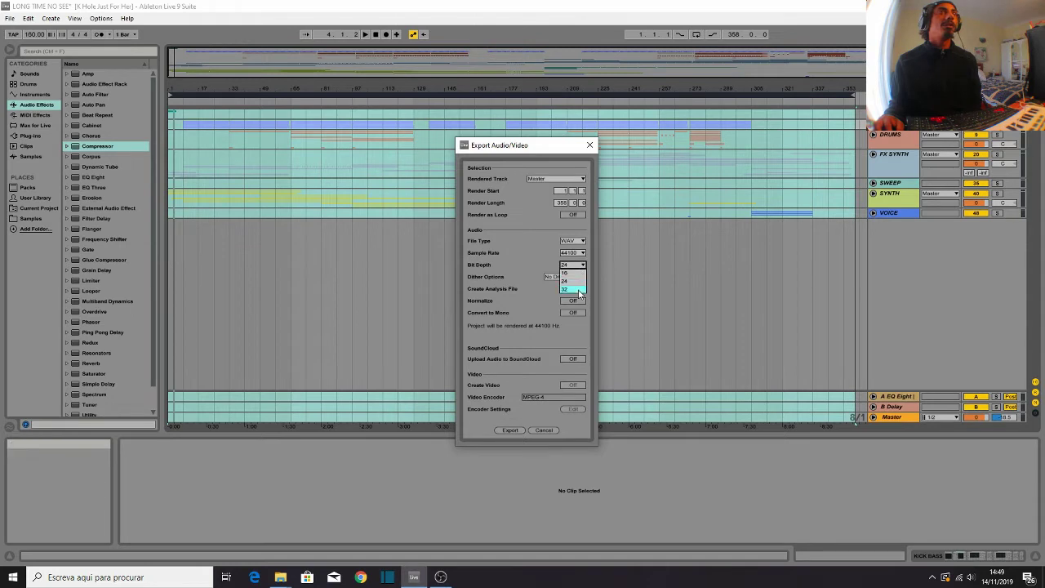
left_click(576, 274)
left_click(574, 277)
left_click(576, 296)
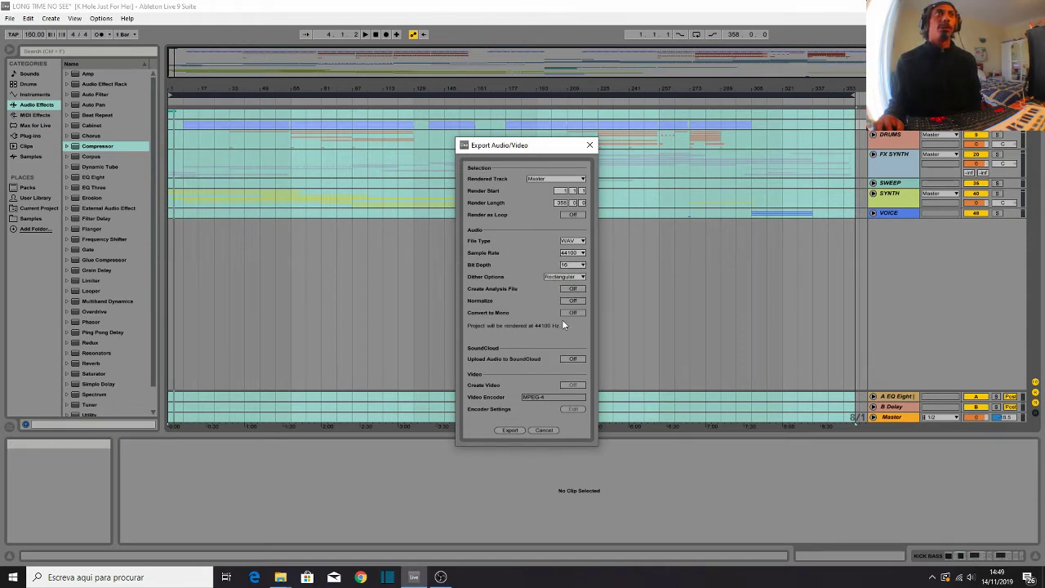
Step: Set the export's bit depth to 24 and its dither option to No Dither
left_click(569, 267)
left_click(567, 278)
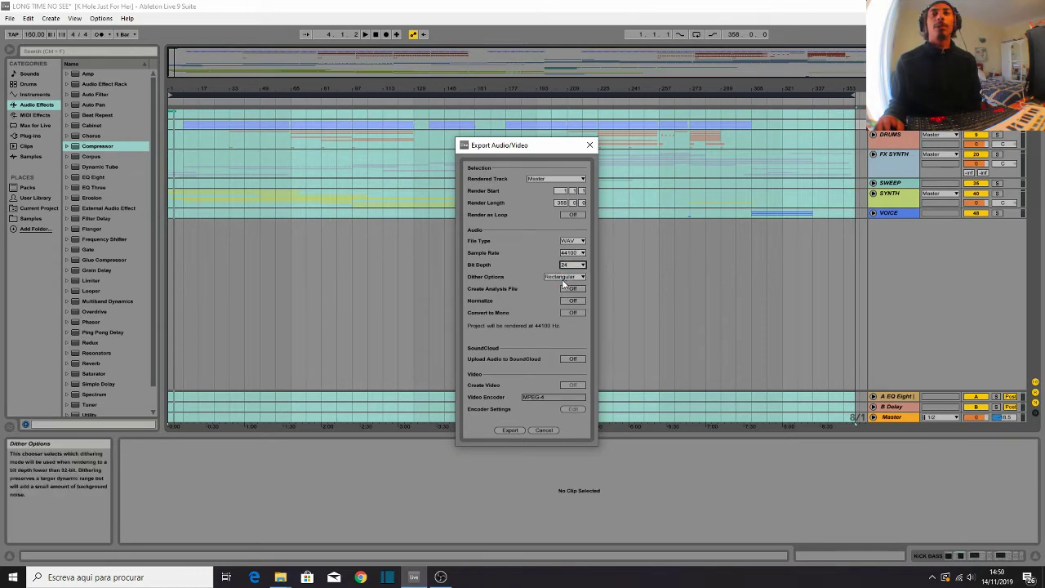
left_click(568, 279)
left_click(567, 283)
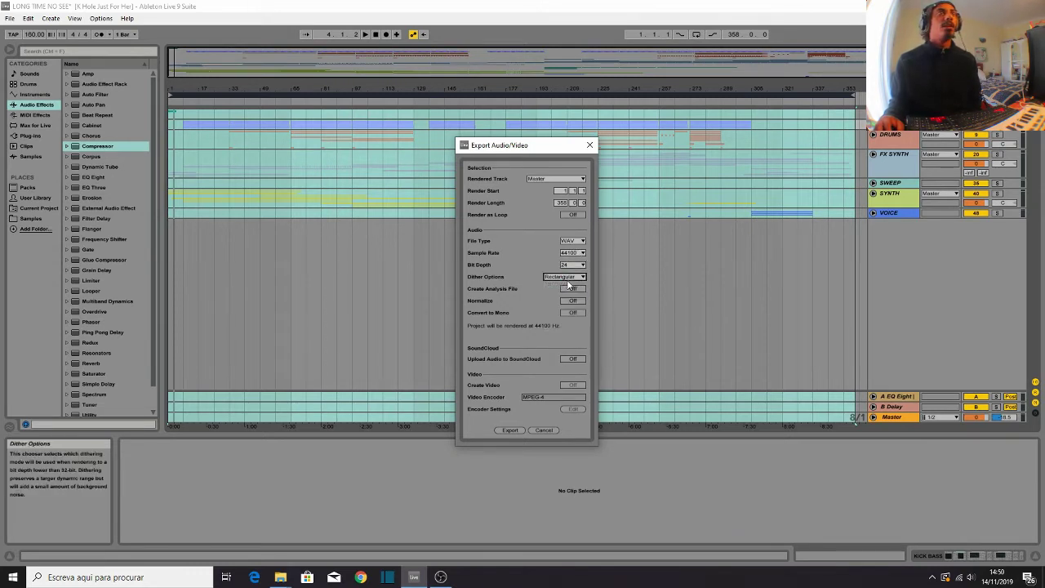
left_click(565, 279)
left_click(563, 283)
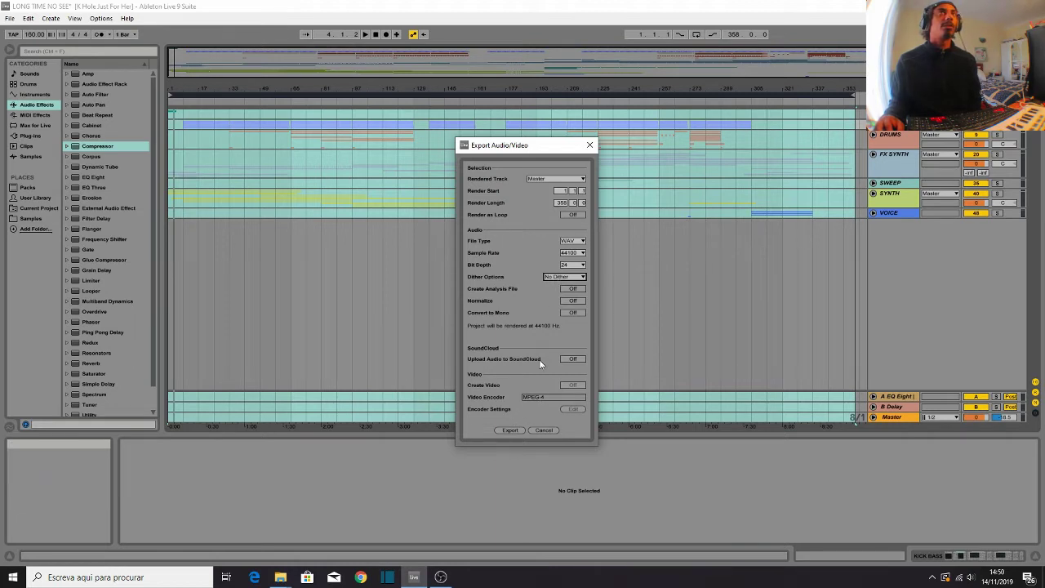
Step: Export the Master track as the WAV file LONG TIME NO SEE into the Moonarka folder inside Música
left_click(508, 430)
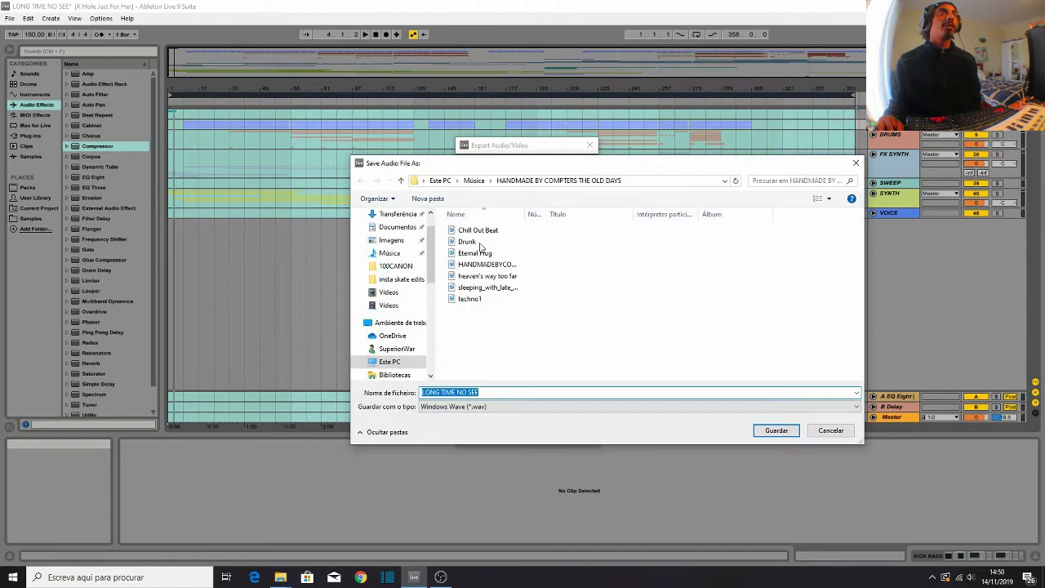
left_click(400, 181)
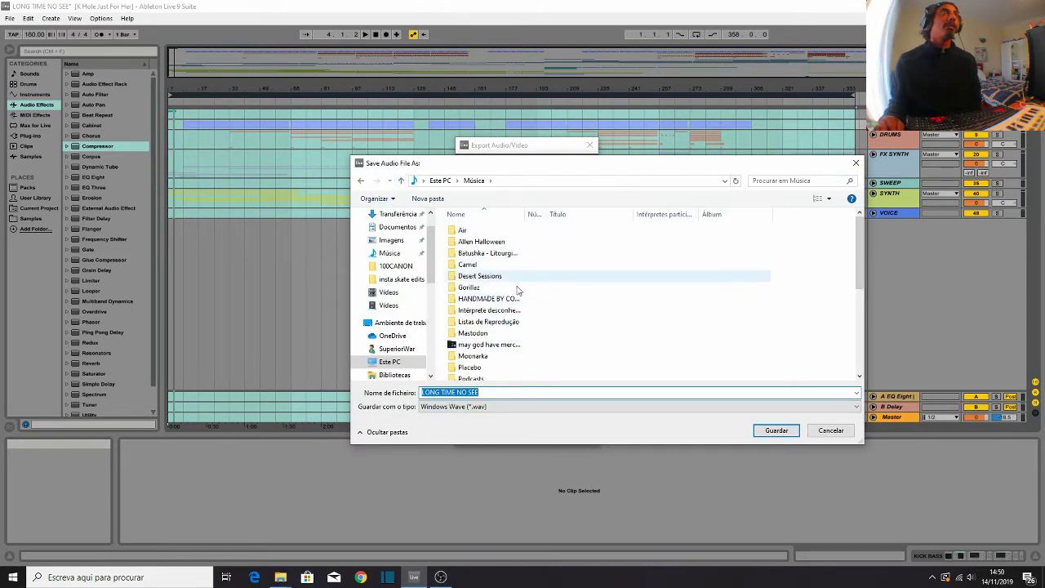
double_click(515, 359)
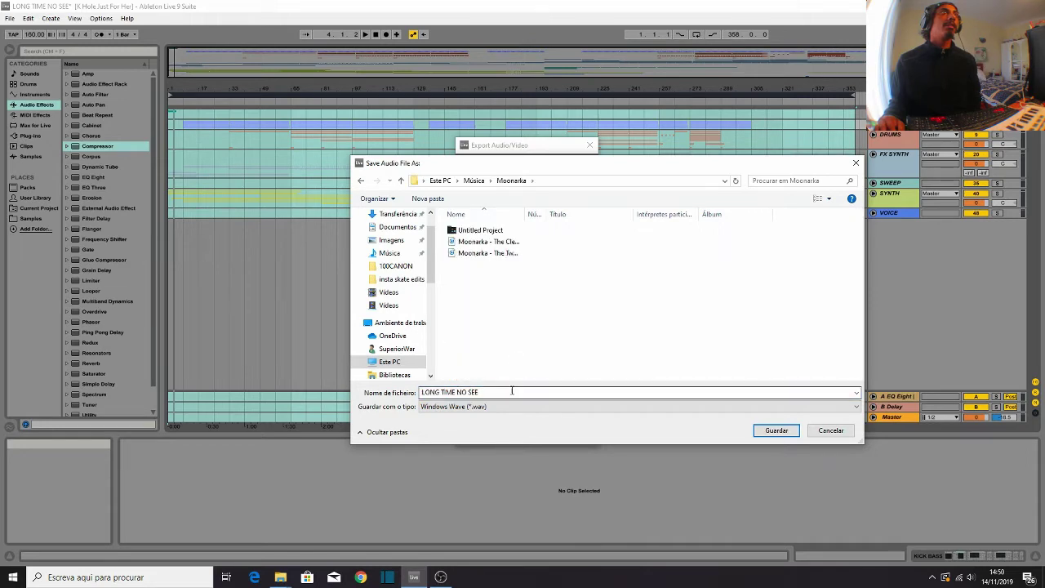
left_click(771, 431)
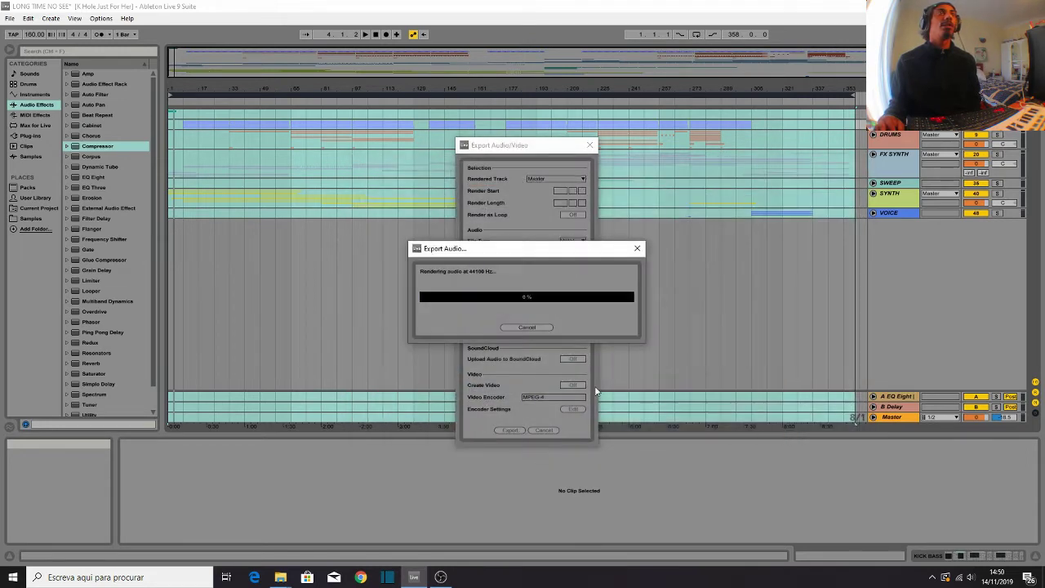
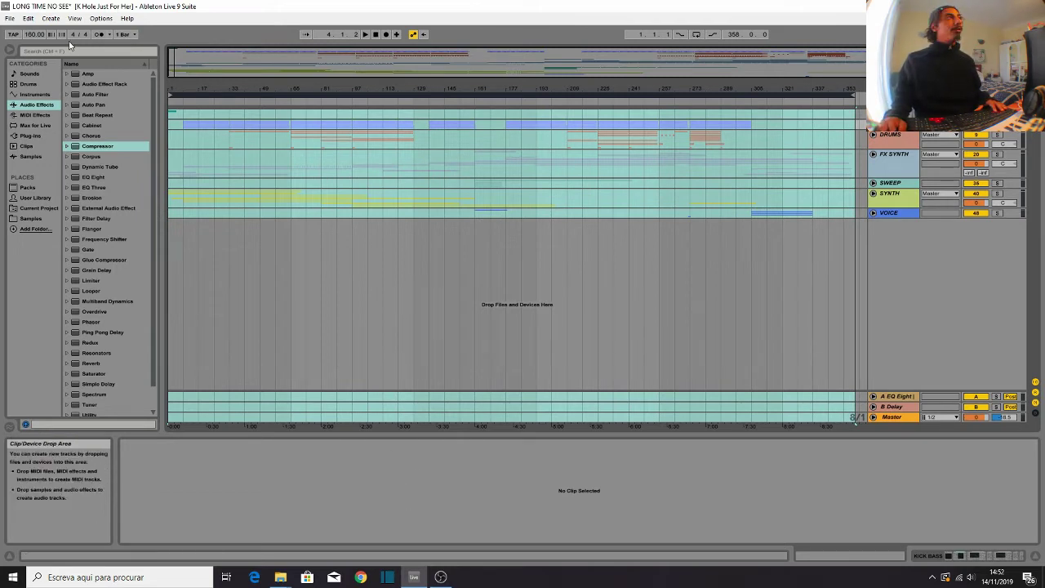
Step: Create a new Live Set, saving the changes to LONG TIME NO SEE
left_click(16, 20)
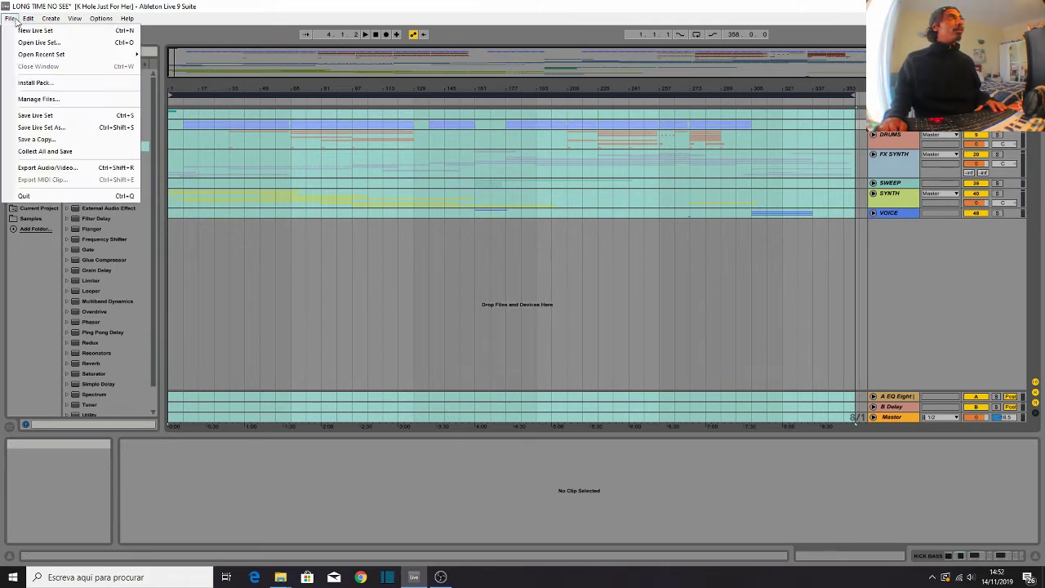
left_click(35, 30)
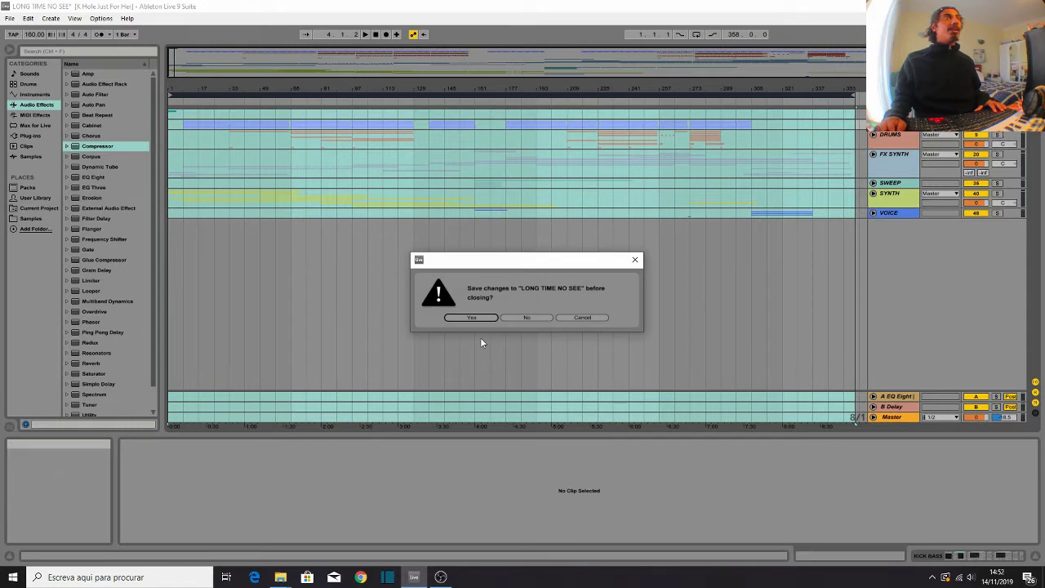
left_click(469, 318)
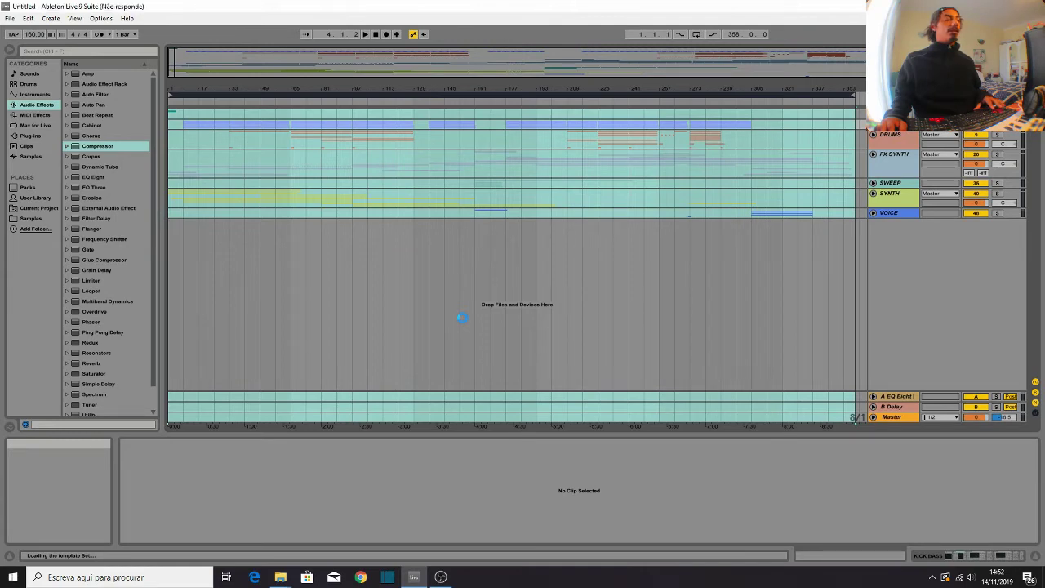
Step: Clear the template's tracks down to a single audio track and increase that track's height
scroll(805, 282, "down", 10)
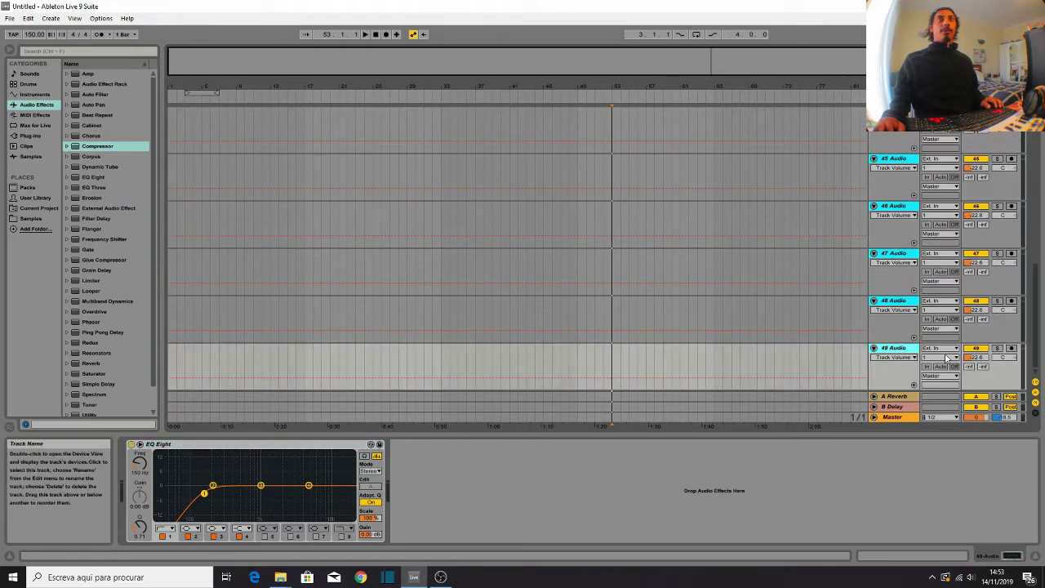
scroll(947, 262, "up", 10)
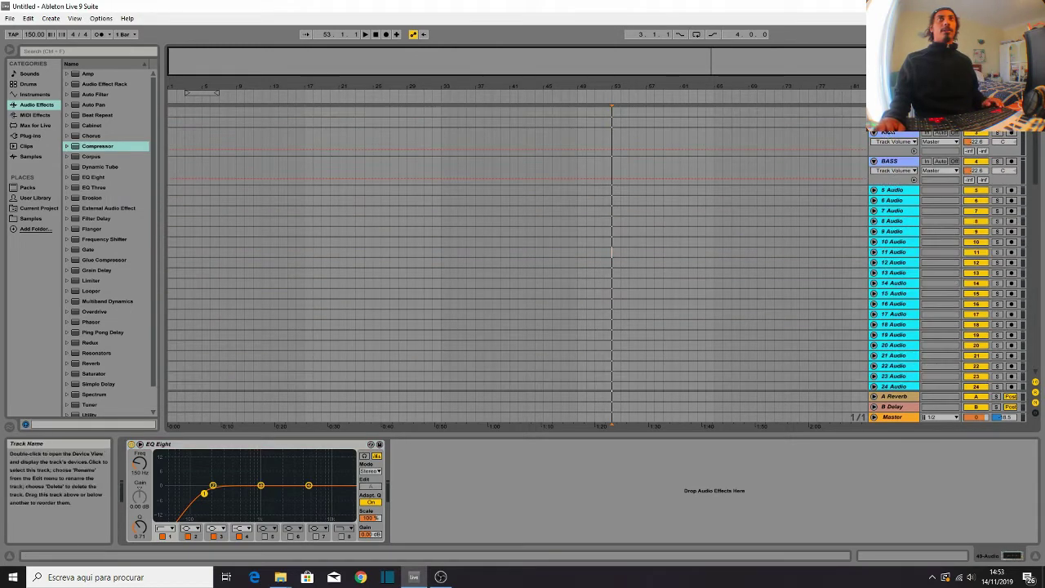
left_click(894, 121)
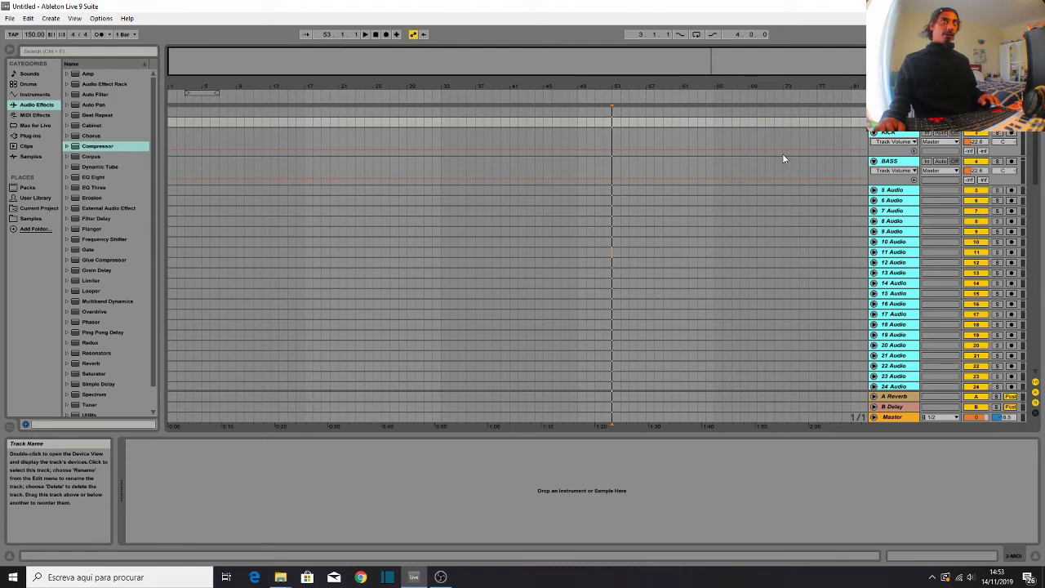
key("Delete")
key("ctrl+t")
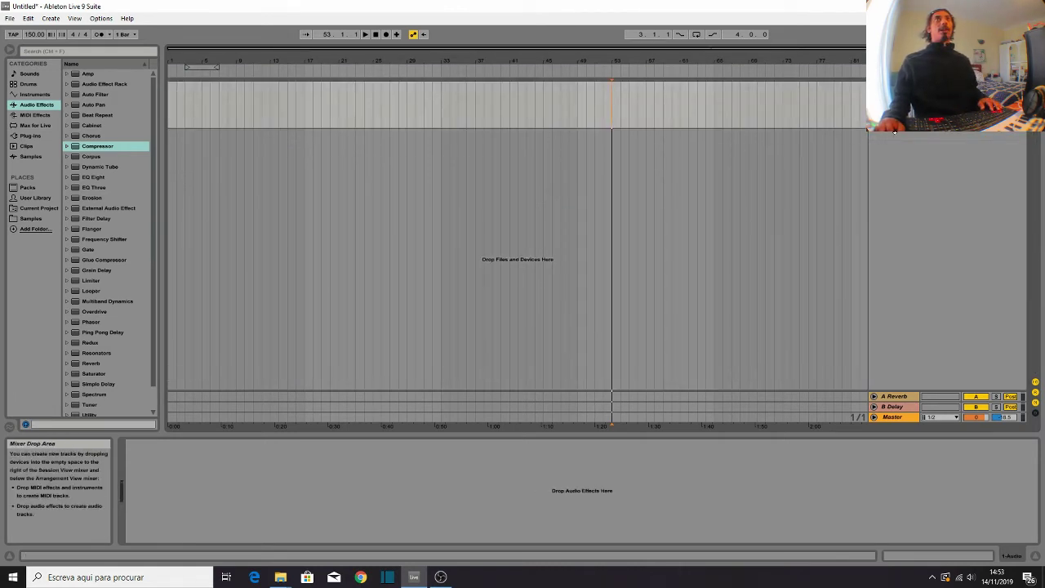
left_click_drag(897, 130, 879, 278)
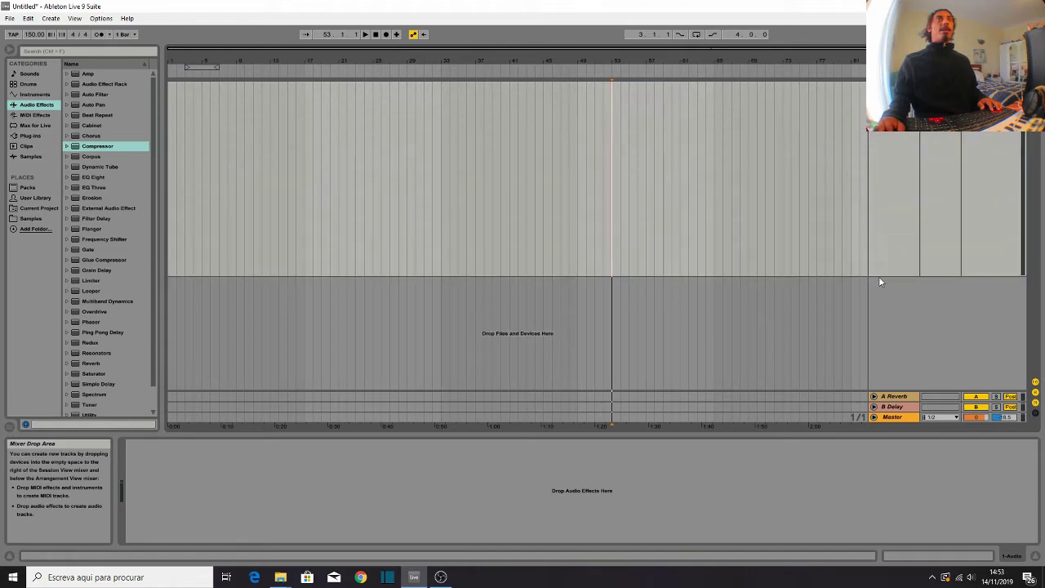
Step: Switch to File Explorer and open the Moonarka folder inside Música
mouse_move(280, 578)
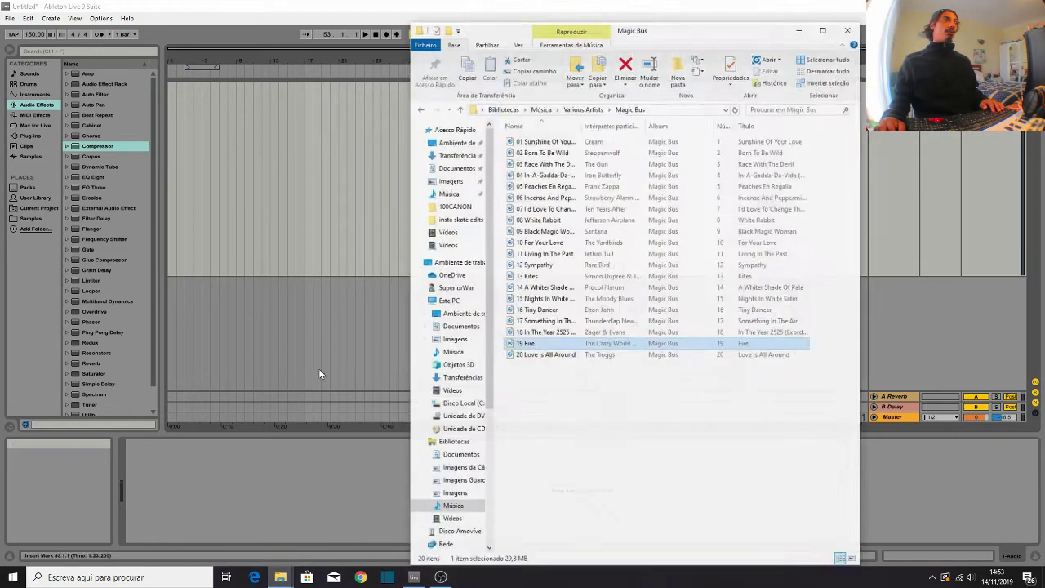
left_click(247, 527)
left_click(425, 97)
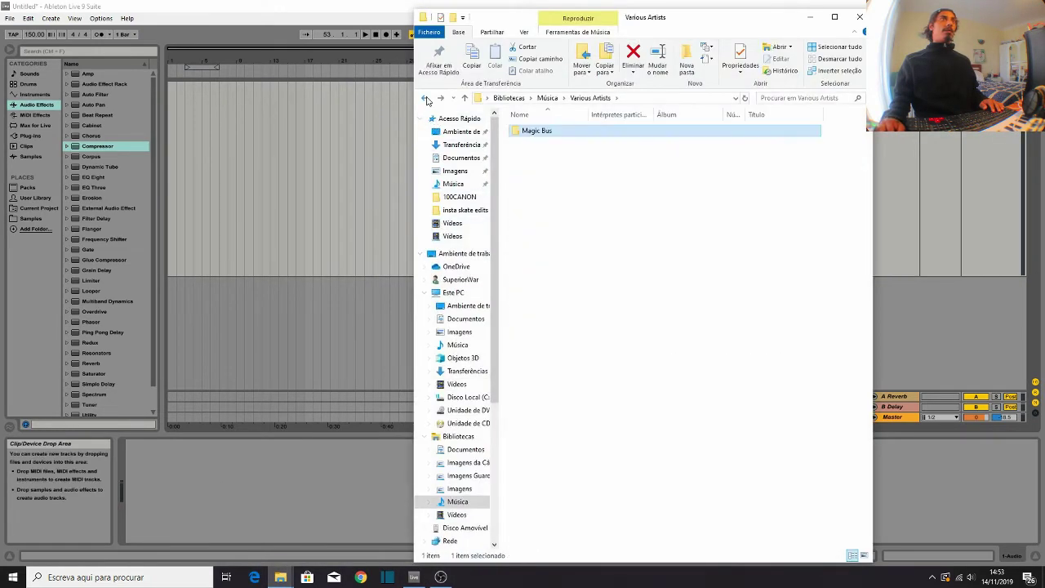
left_click(425, 97)
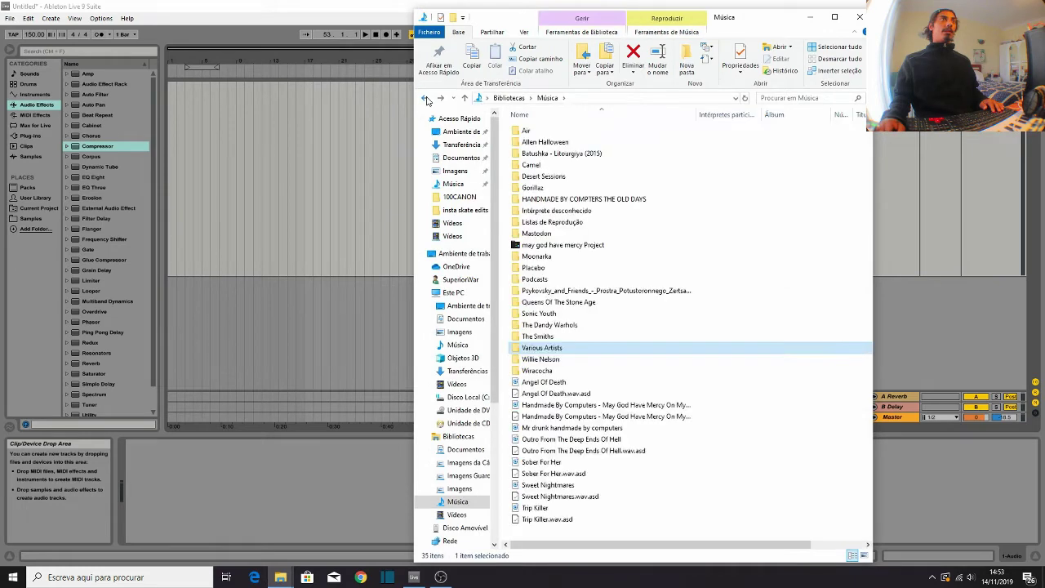
double_click(536, 256)
Step: Rename the LONG TIME NO SEE audio file as LONG TIME NO SEE for mastering
left_click(546, 143)
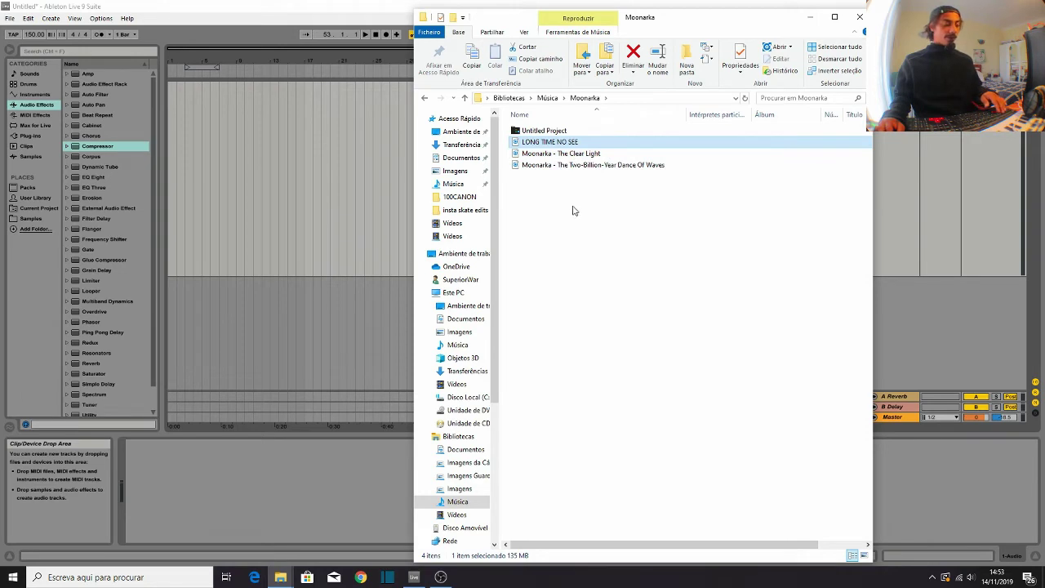
key("F2")
key("End")
type("for ")
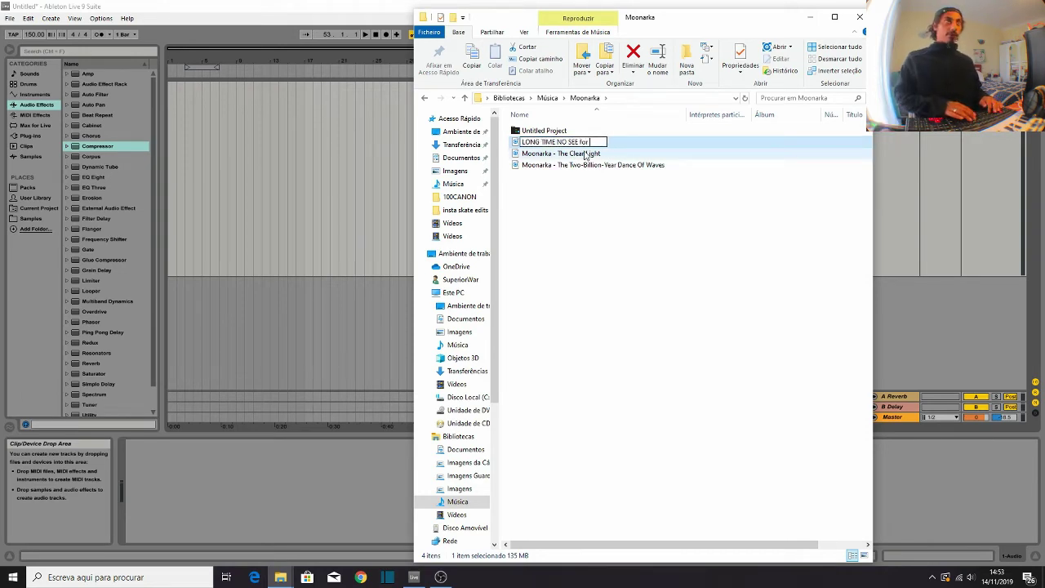
type("mastering")
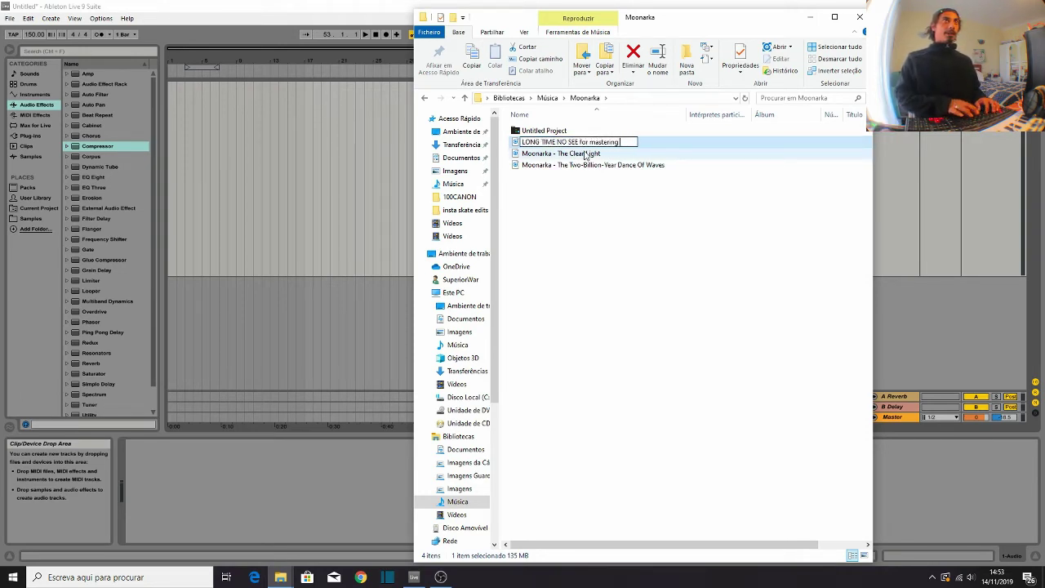
key("Return")
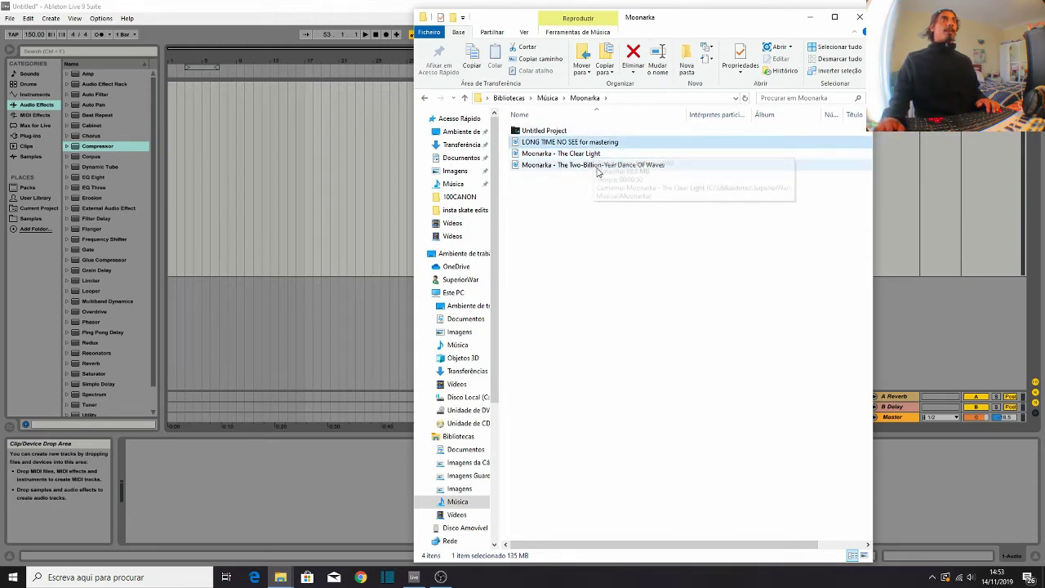
Step: Place the LONG TIME NO SEE for mastering file at bar 1 of Ableton Live's audio track and minimize File Explorer
key("F2")
mouse_move(638, 146)
left_mouse_down()
mouse_move(531, 138)
mouse_move(174, 170)
left_mouse_up()
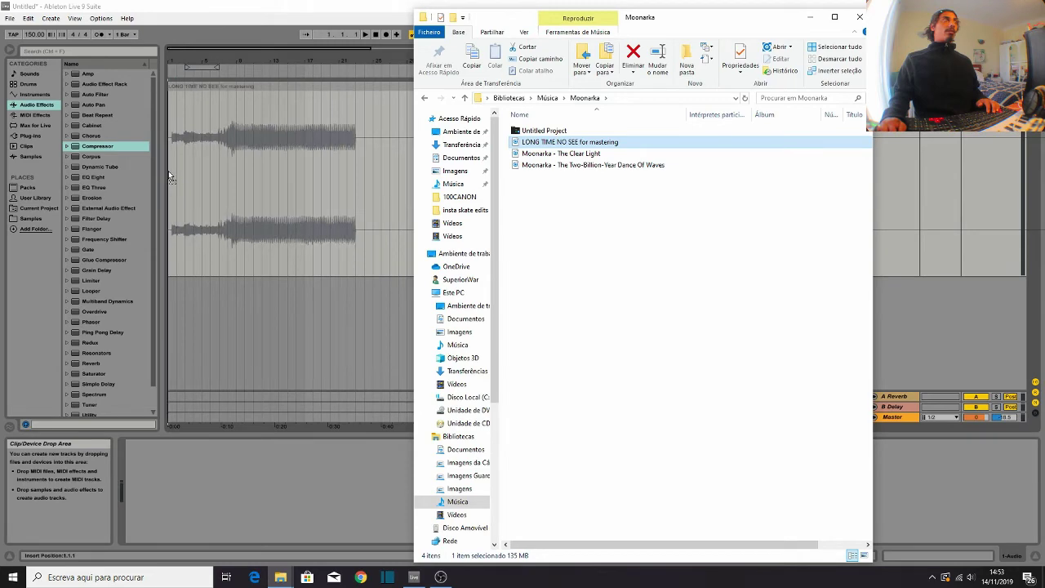
left_click(810, 18)
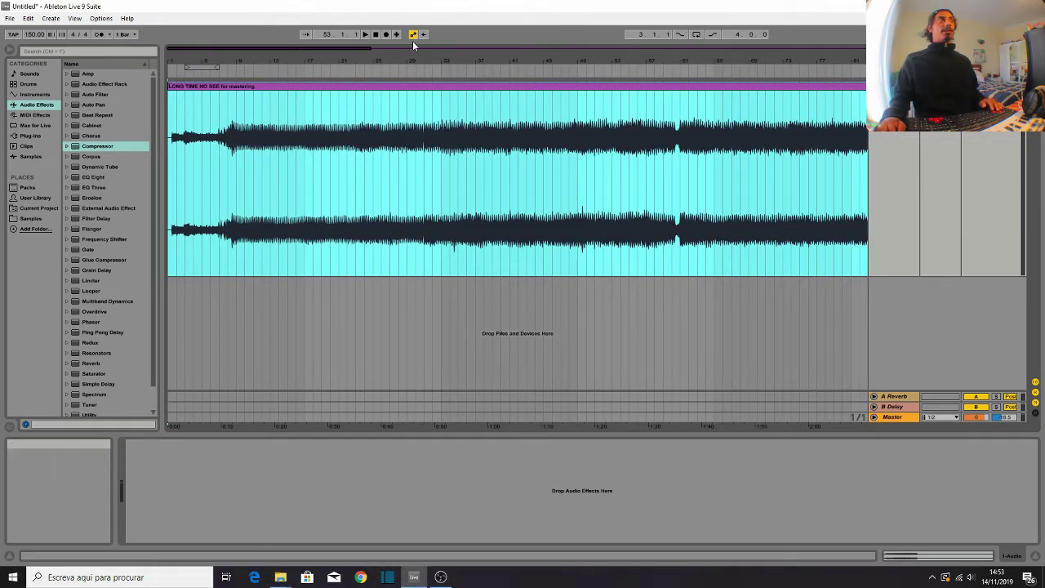
Step: Show the full length of the imported clip, select it and play it from the start
left_click(564, 233)
key("minus")
key("minus")
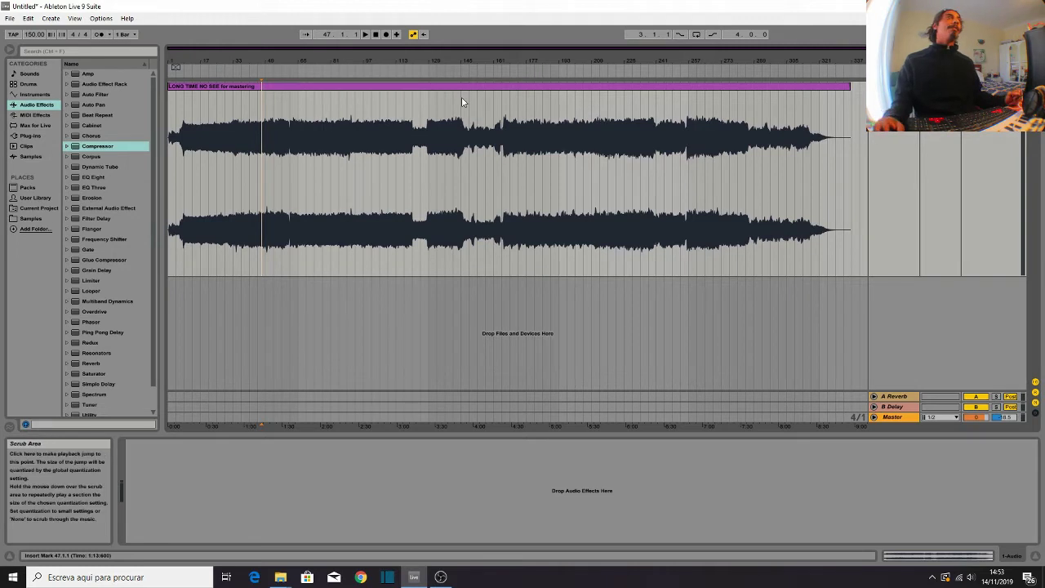
left_click(702, 89)
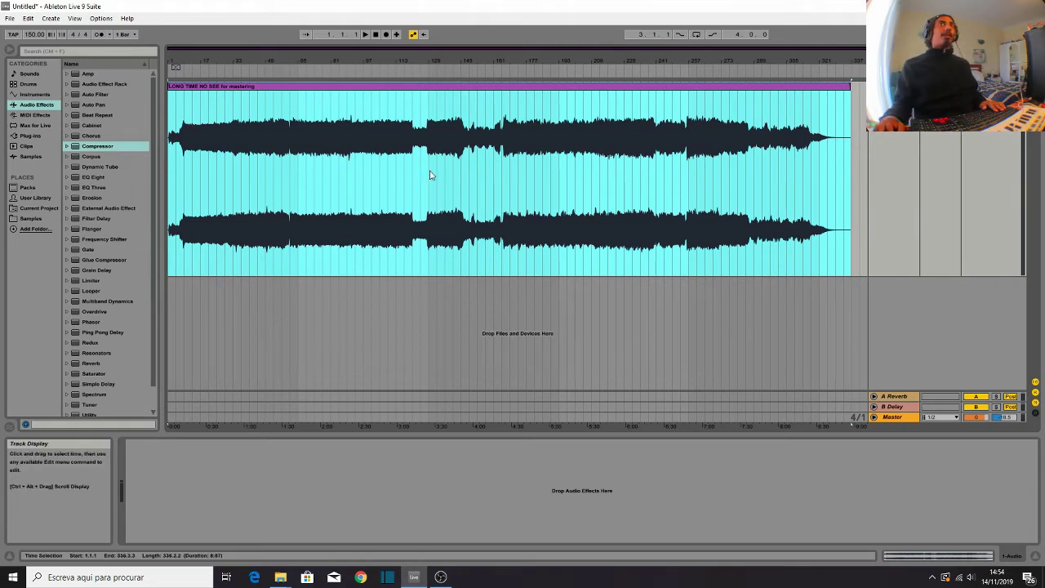
key("space")
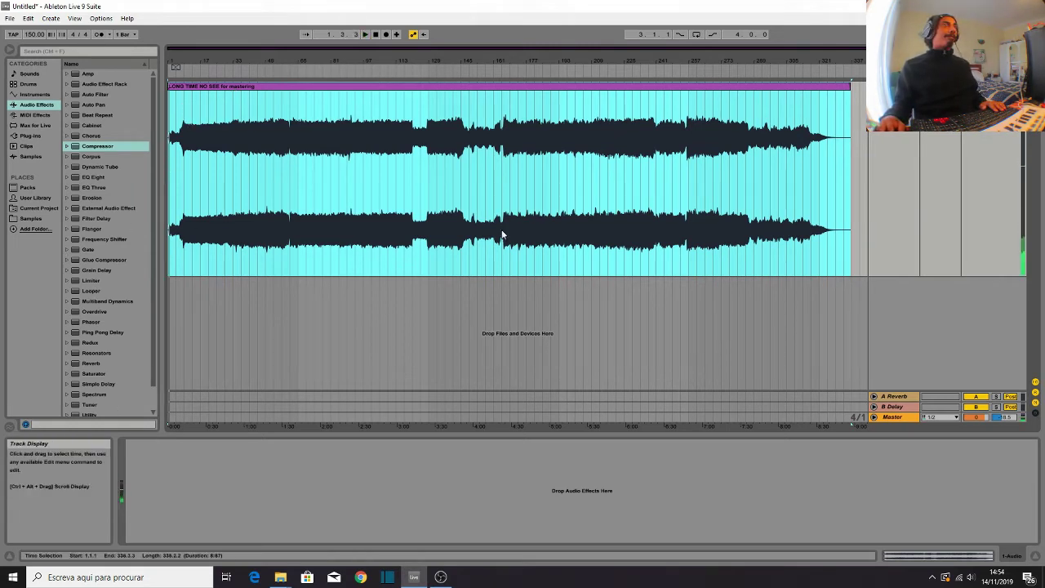
Step: Add the mvMeter2 x64 plug-in to the Master track and move its window below the waveform
left_click(29, 135)
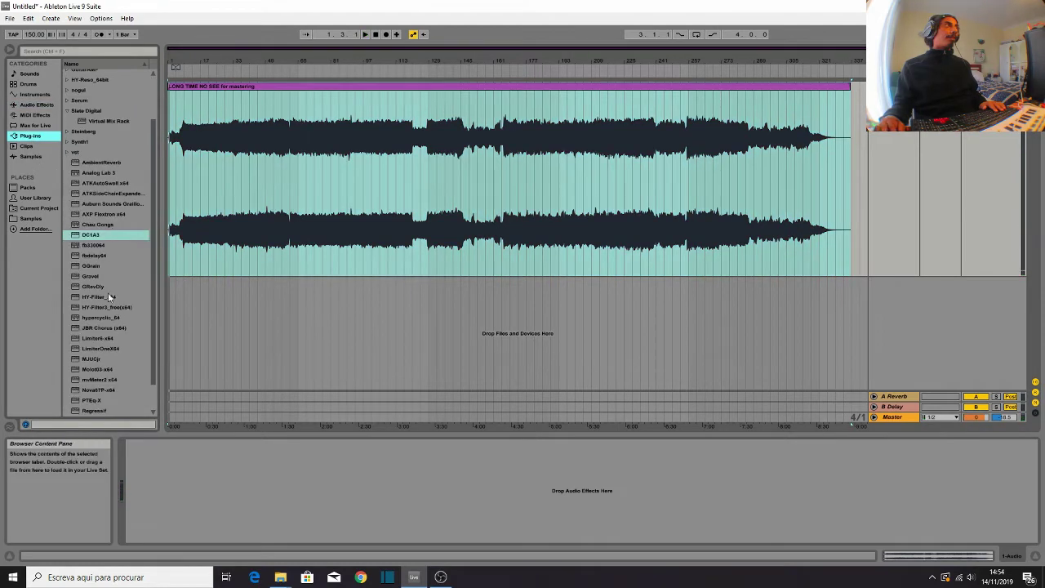
scroll(113, 326, "down", 1)
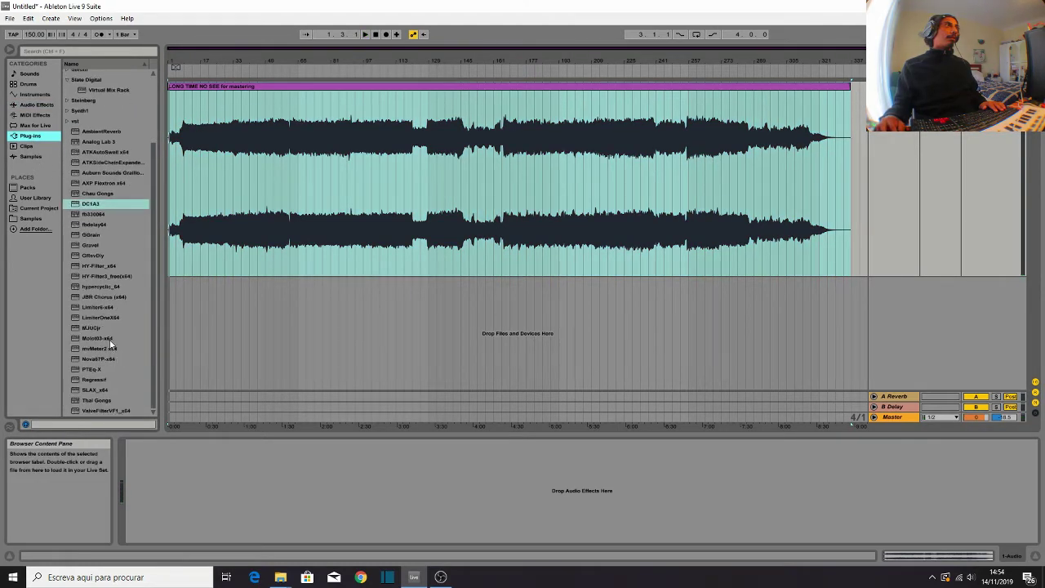
left_click(112, 347)
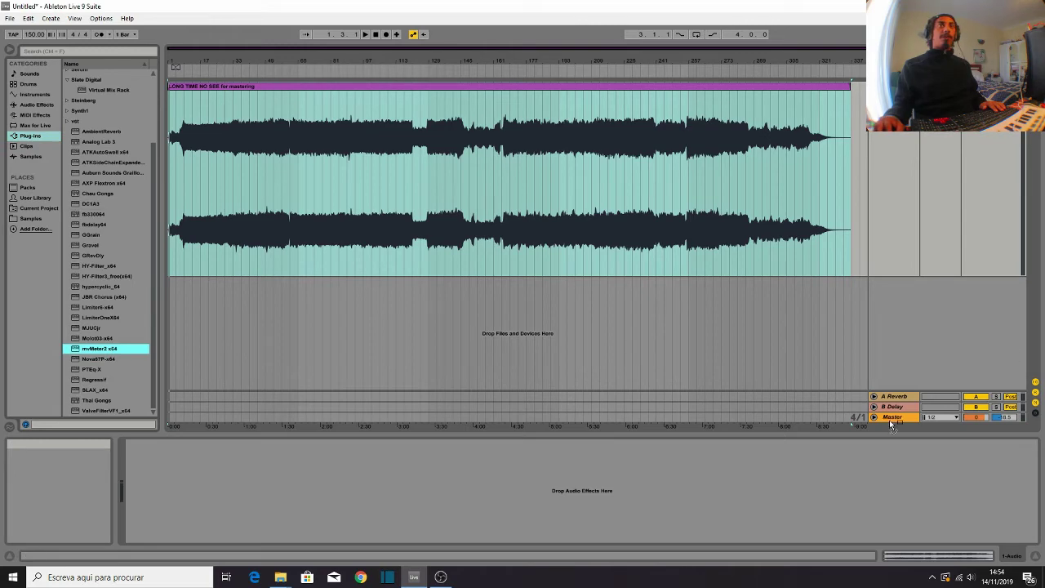
left_click_drag(889, 420, 889, 420)
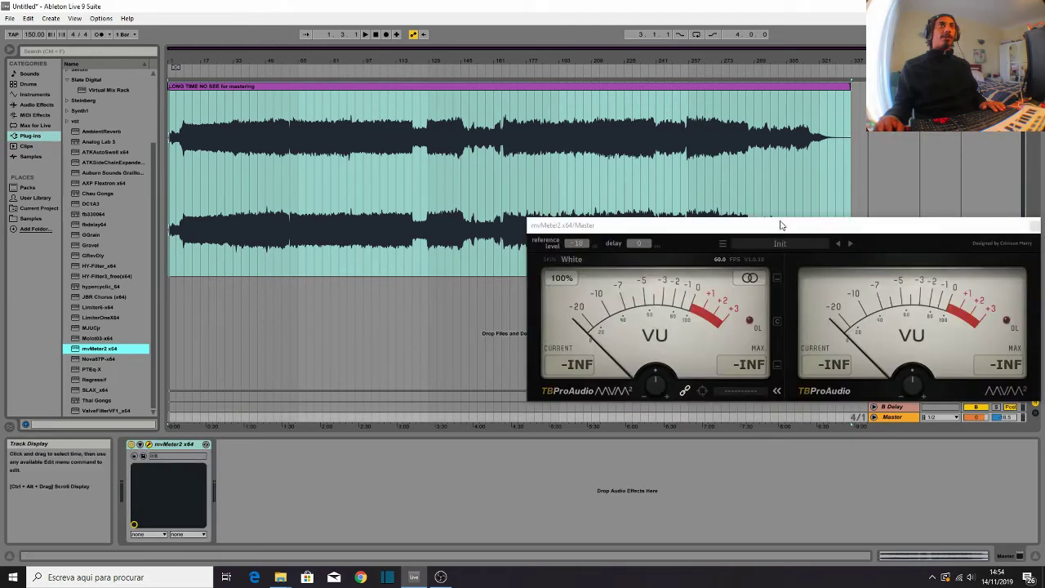
left_click_drag(780, 225, 646, 335)
Step: Set mvMeter2's reference level to -10 and play the track to check its level on the VU meters
key("space")
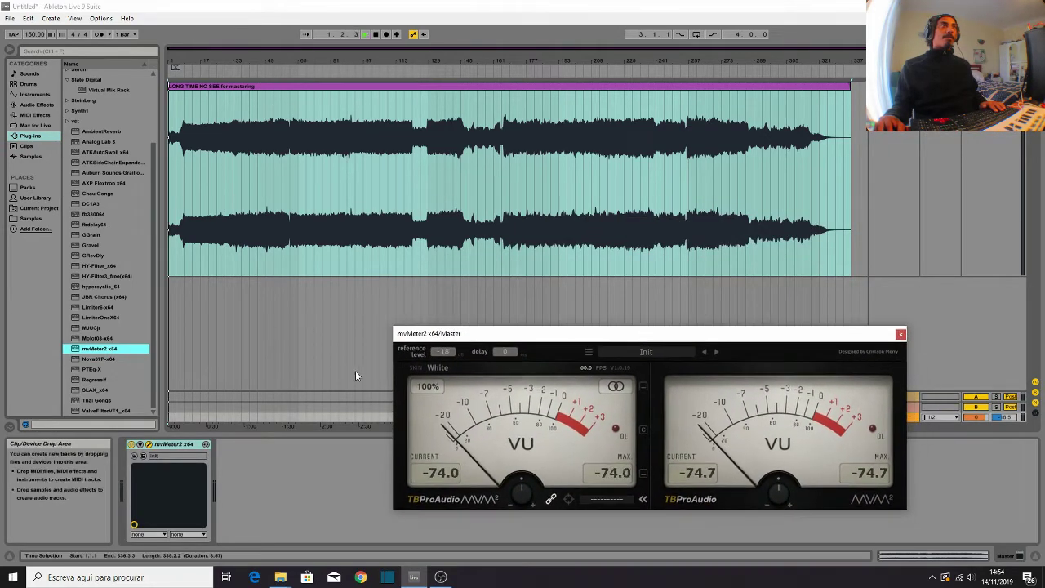
left_click_drag(441, 352, 459, 345)
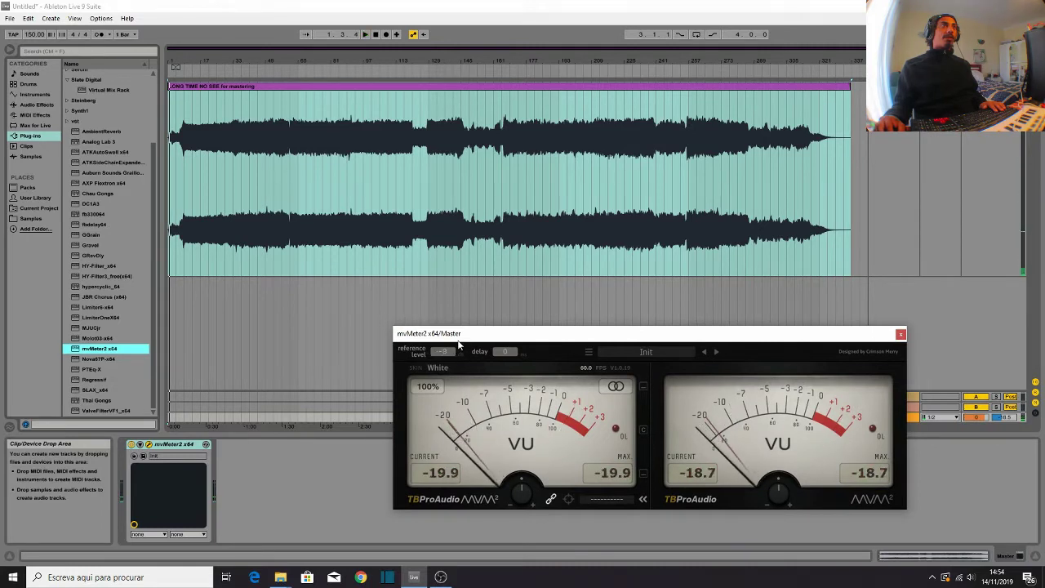
key("space")
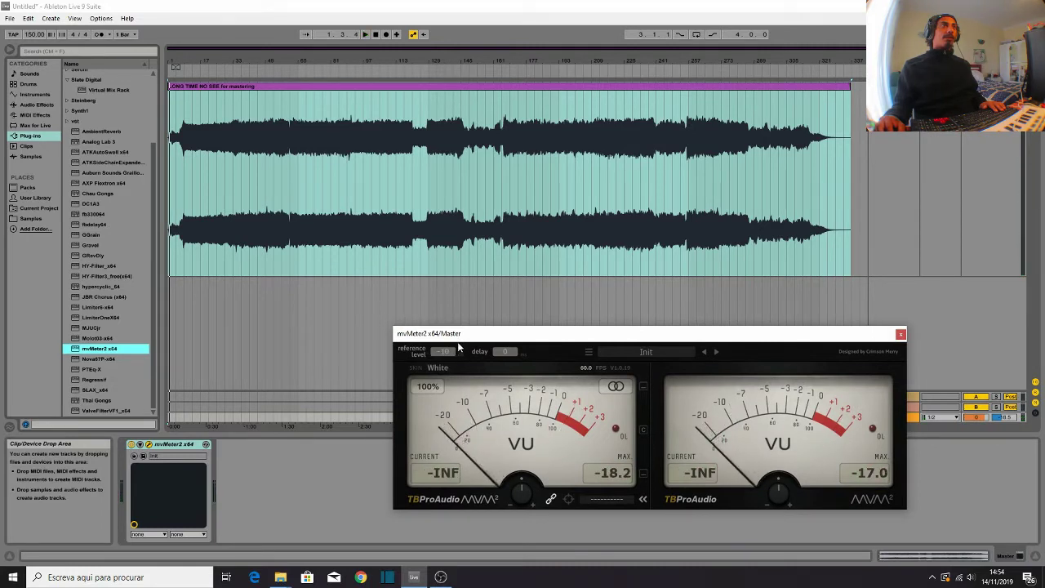
key("space")
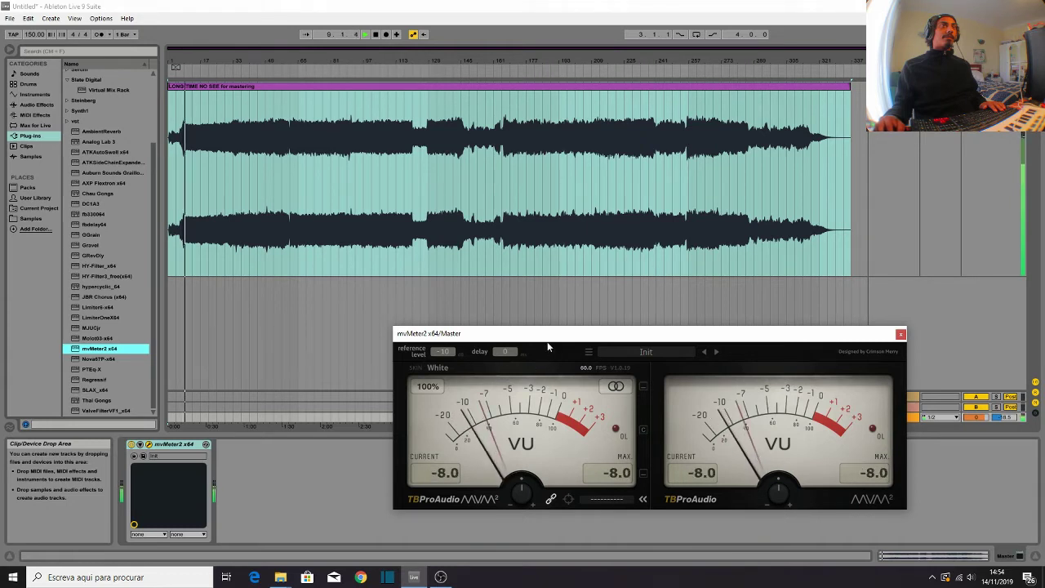
left_click_drag(551, 333, 442, 320)
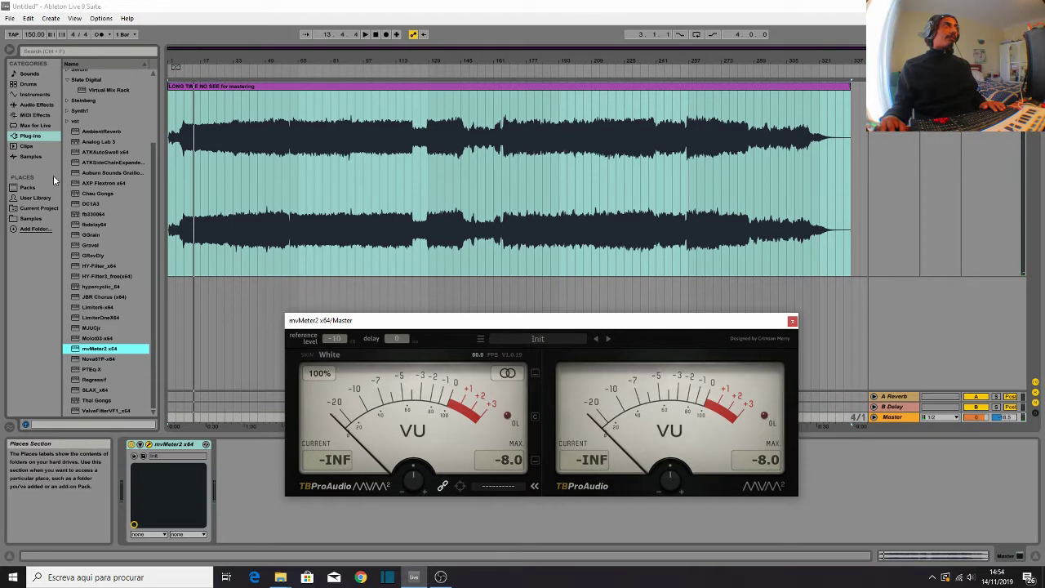
Step: Add Slate Digital's Virtual Mix Rack to the Master track and load the Revival module into slot A
double_click(98, 87)
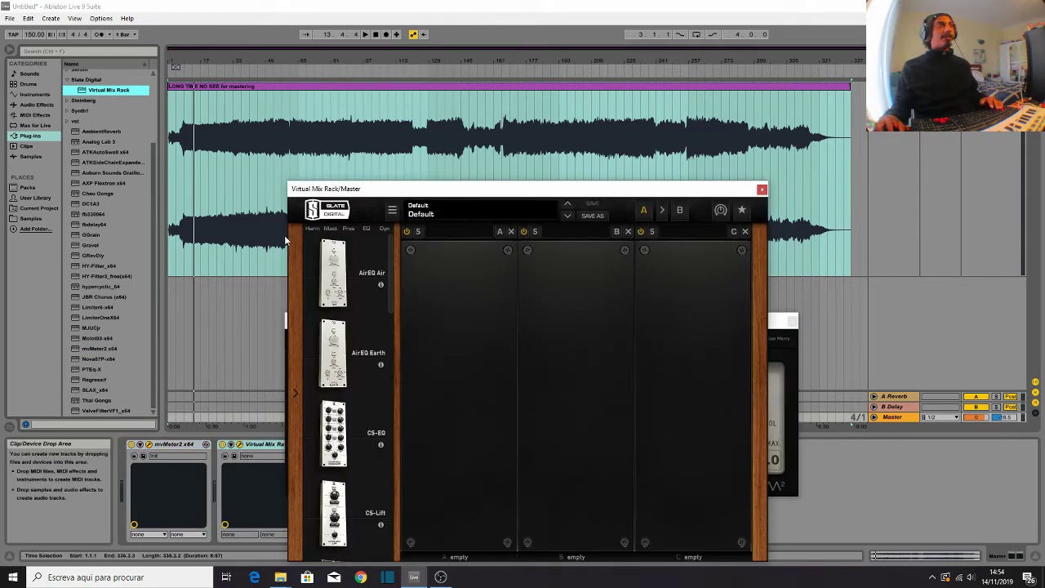
left_click(330, 229)
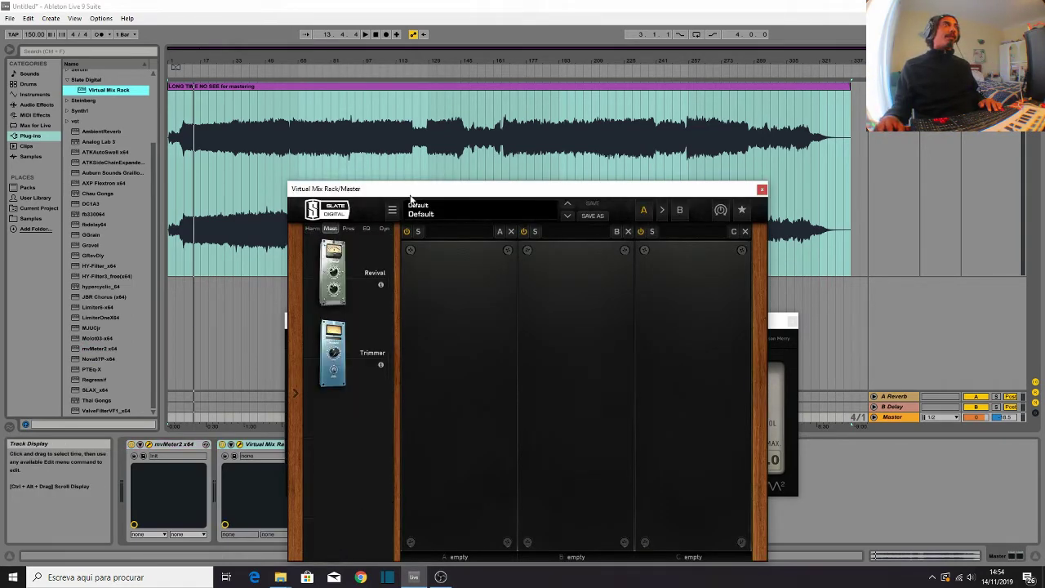
left_click_drag(411, 194, 307, 146)
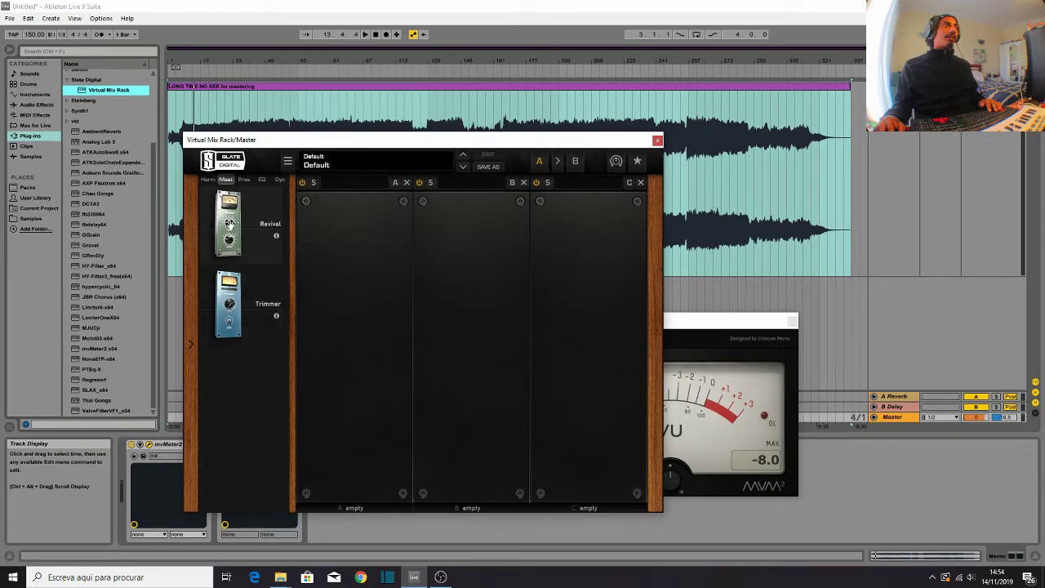
left_click_drag(230, 225, 367, 325)
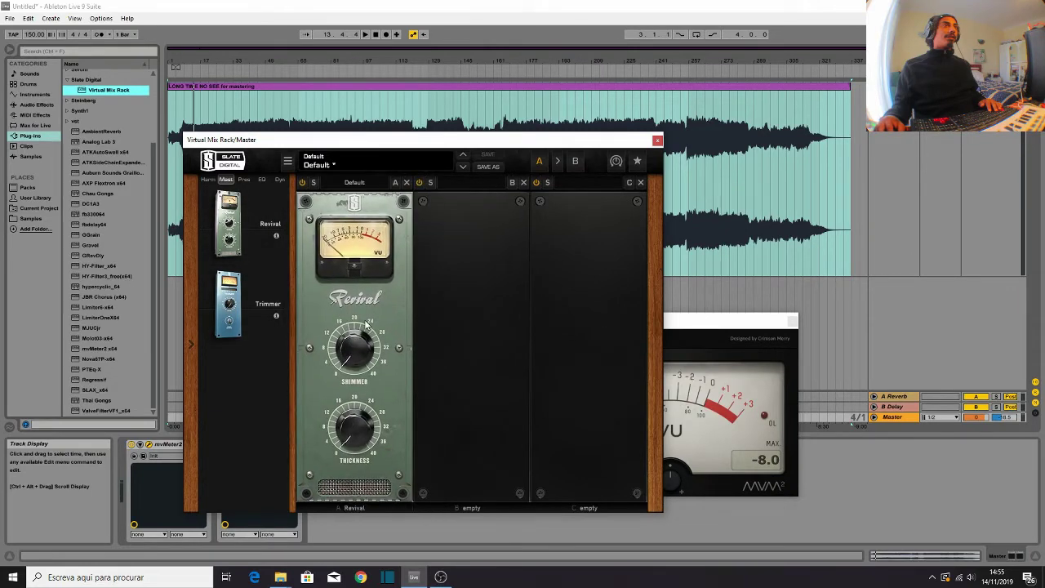
left_click_drag(456, 146, 530, 150)
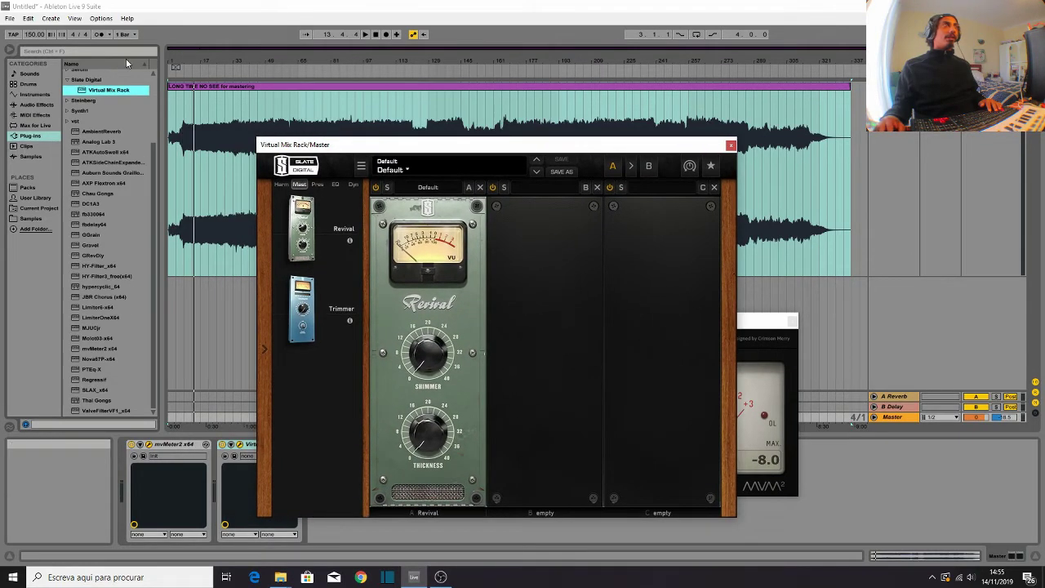
Step: Play the clip from its beginning and move playback to bar 21
left_click(171, 102)
key("space")
left_click(209, 104)
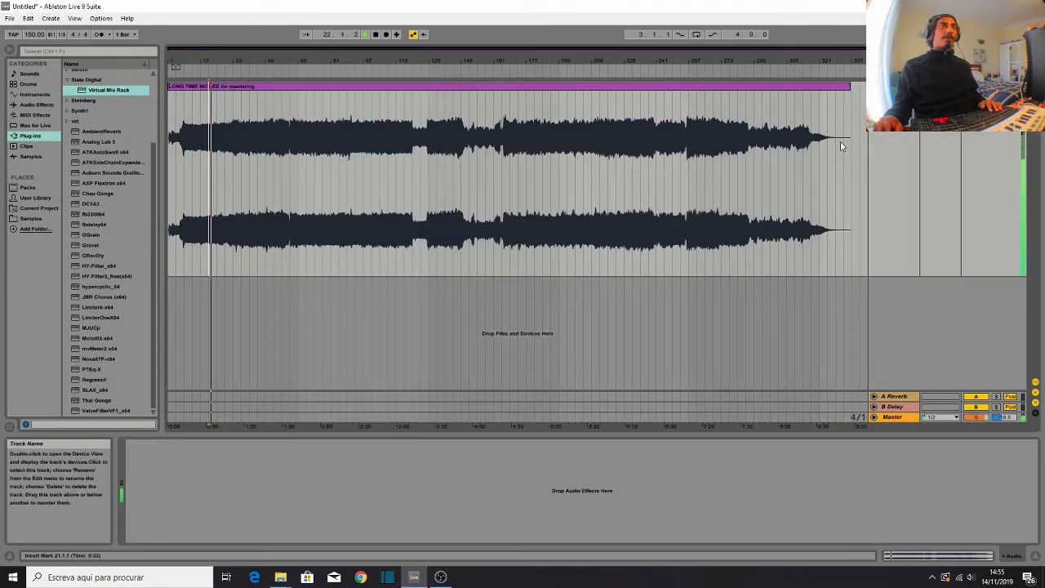
Step: Reorder the Master track's devices so Virtual Mix Rack comes before mvMeter2, and arrange both plug-in windows side by side
left_click(893, 417)
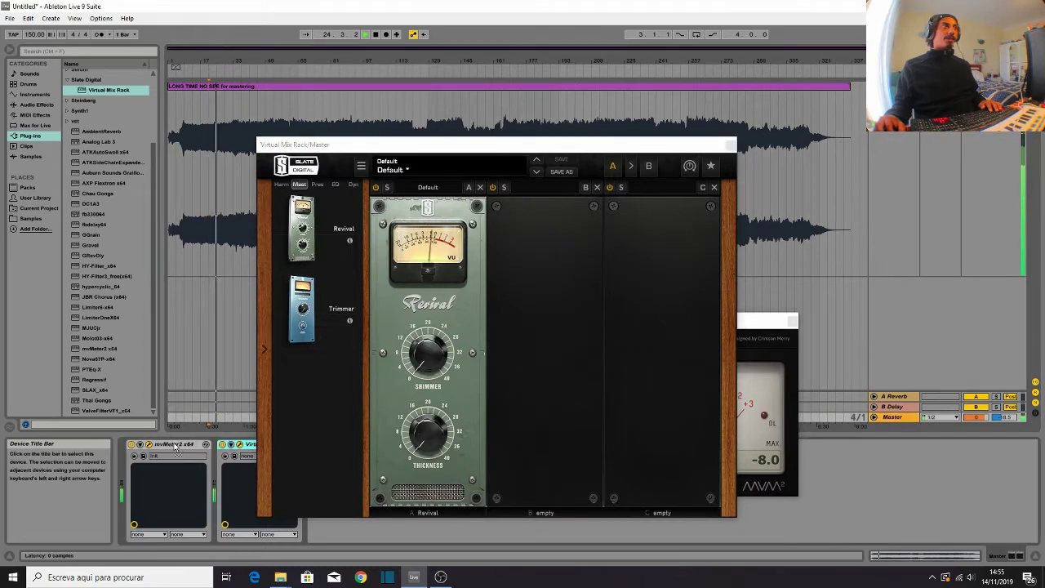
left_click_drag(245, 448, 139, 453)
left_click_drag(561, 144, 361, 128)
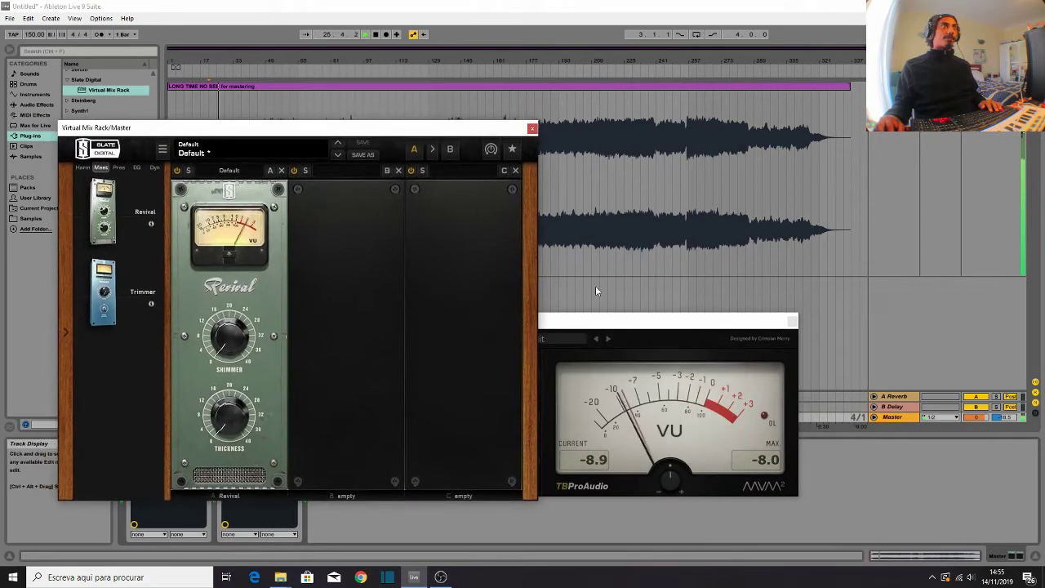
left_click_drag(634, 326, 827, 253)
left_click_drag(245, 127, 259, 127)
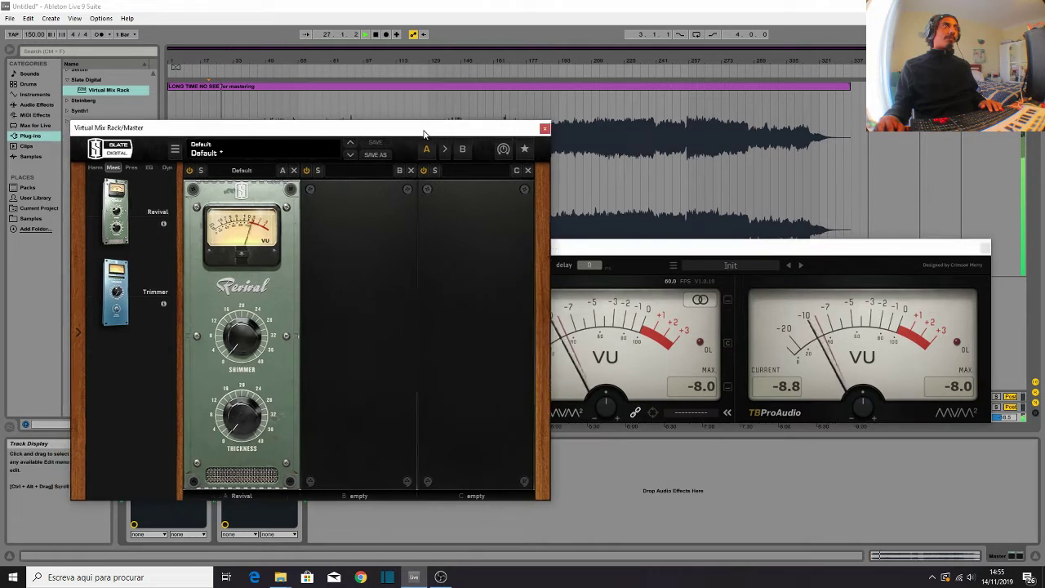
Step: Set Revival's Shimmer to about 8 while the track plays
left_click_drag(268, 307, 247, 368)
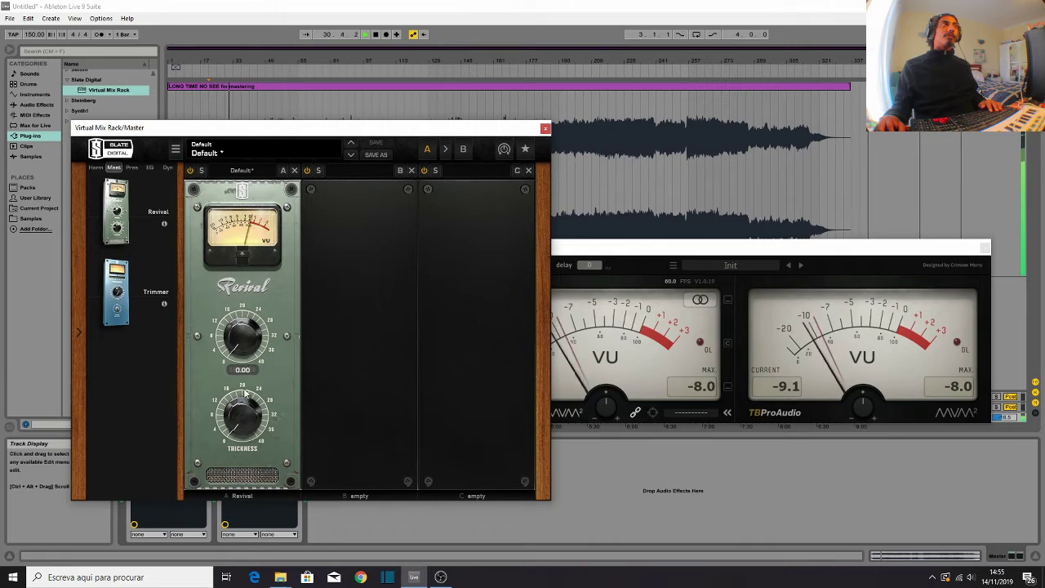
scroll(247, 326, "down", 5)
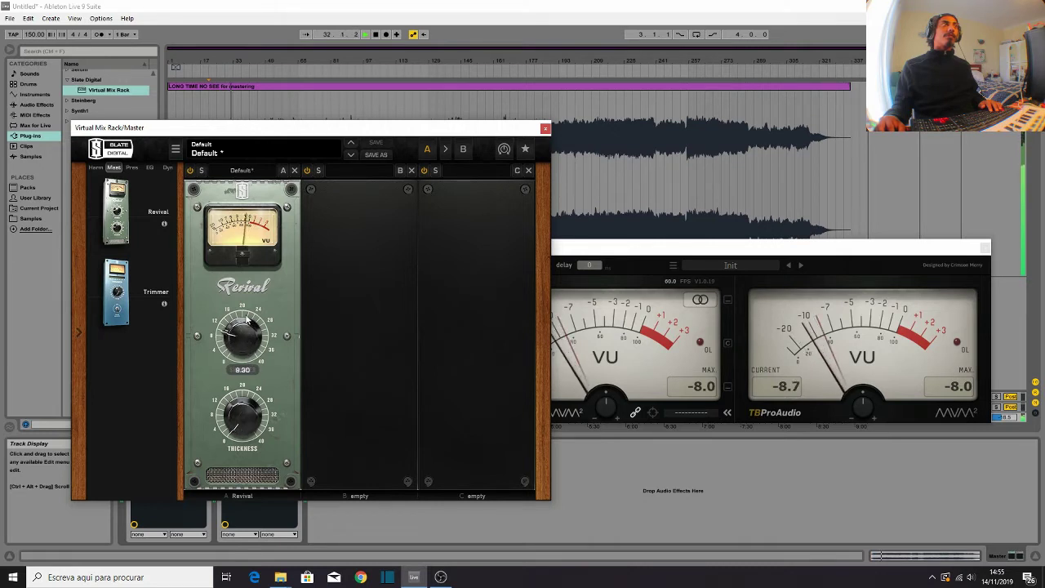
scroll(239, 345, "up", 1)
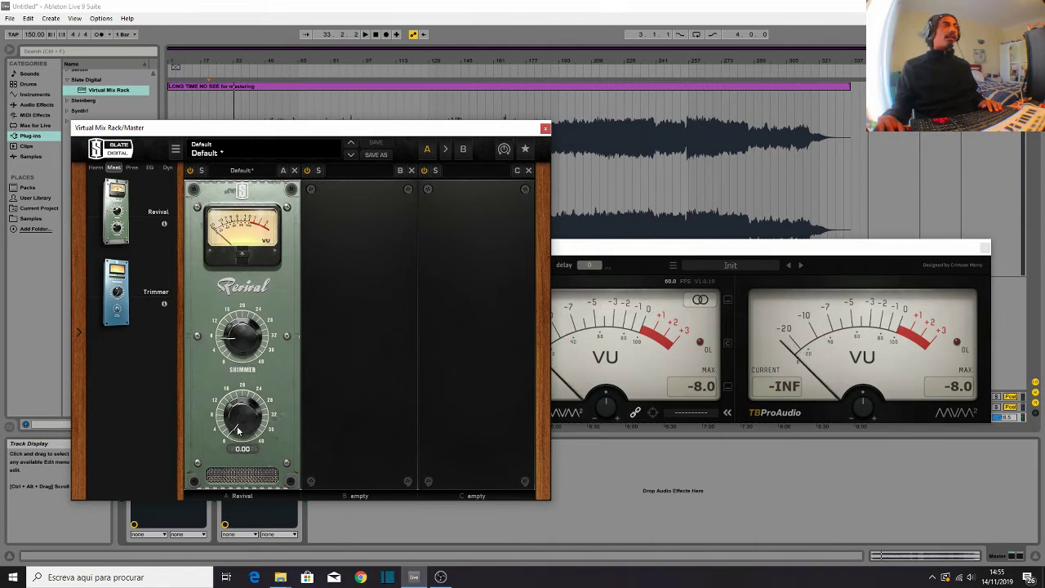
Step: Replay from bar 21, audition Revival's Thickness from low to nearly full, and set it to about 18.8
key("space")
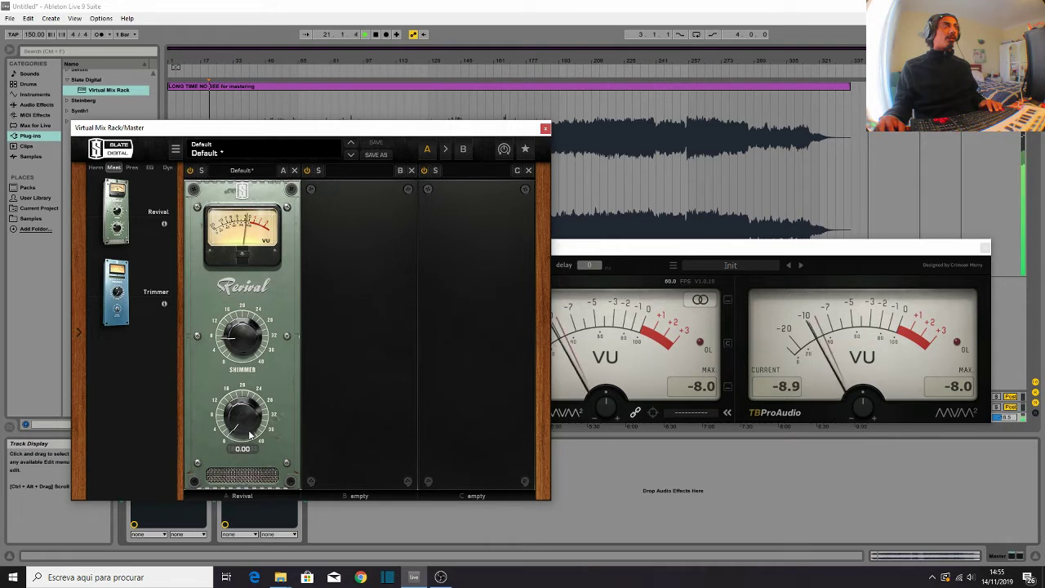
left_click_drag(249, 394, 243, 407)
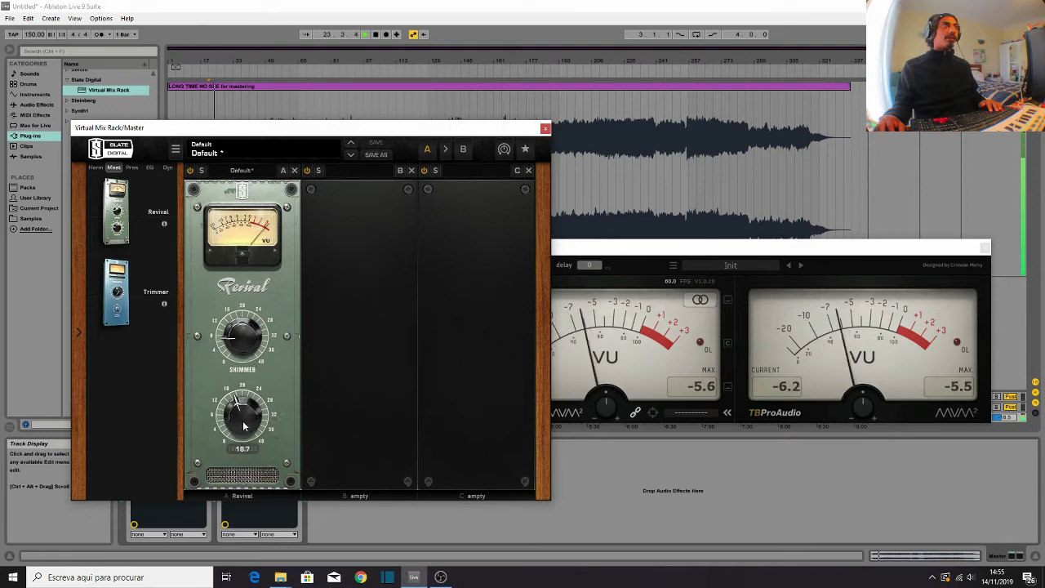
left_click_drag(241, 423, 260, 397)
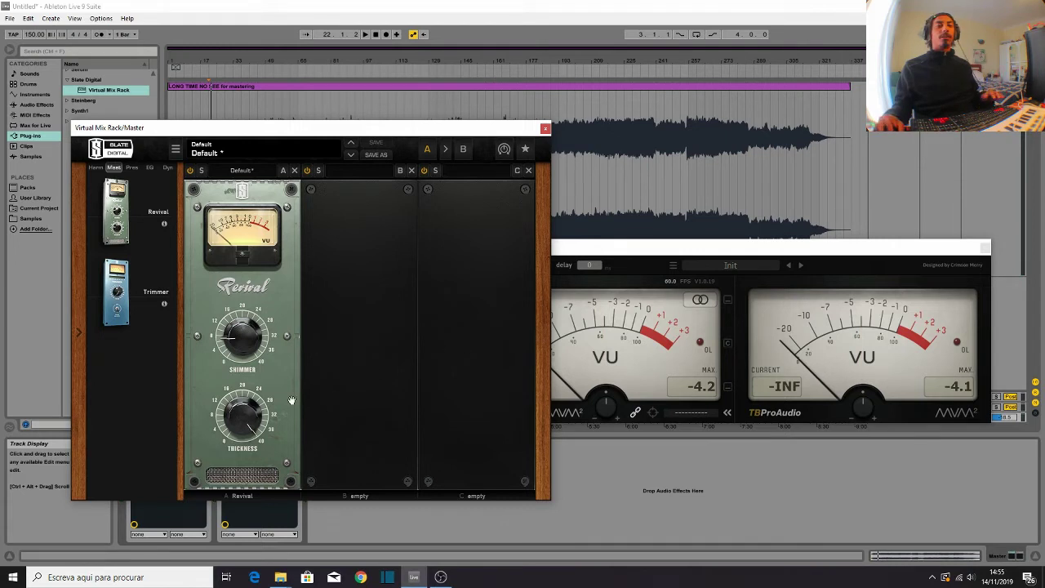
mouse_move(258, 423)
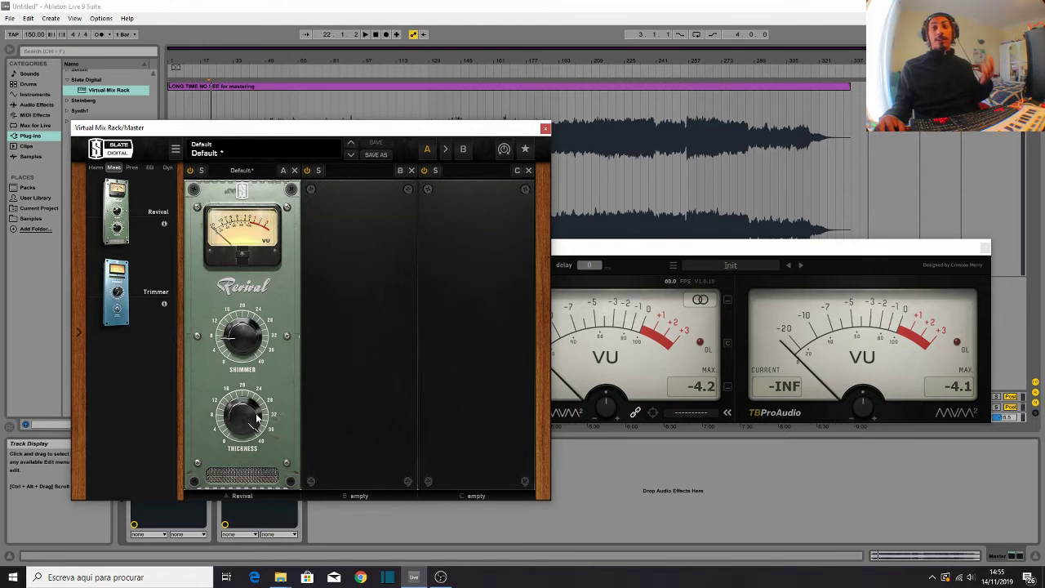
left_click_drag(258, 418, 247, 477)
key("space")
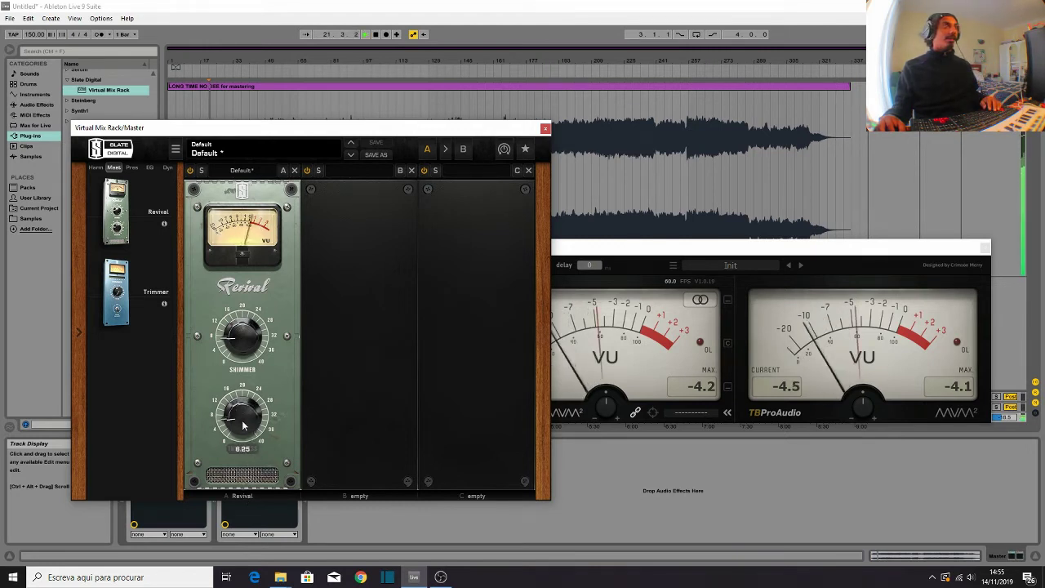
mouse_move(239, 419)
left_mouse_down()
mouse_move(245, 401)
mouse_move(245, 415)
left_mouse_up()
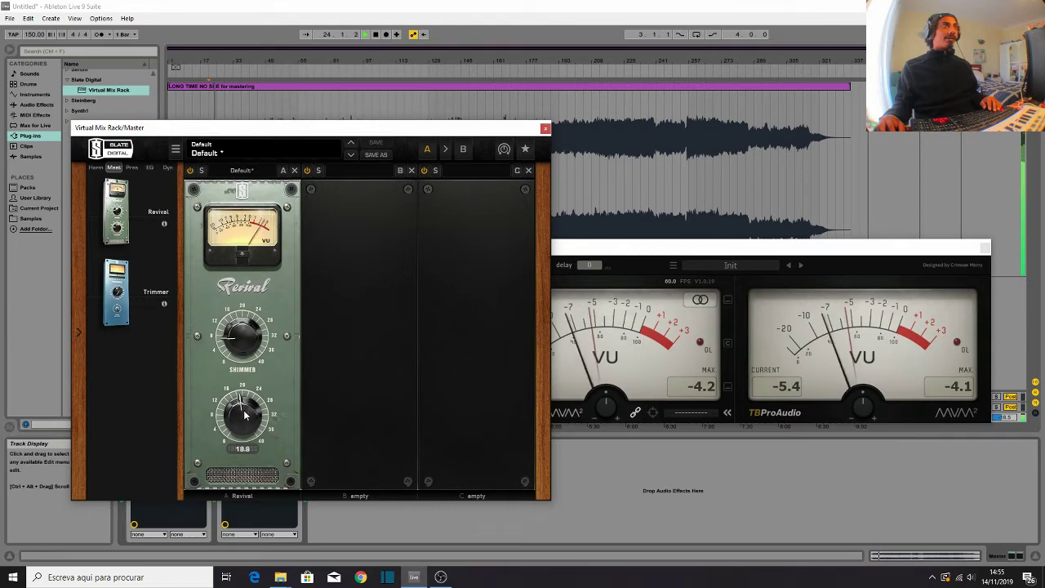
Step: Load the AirEQ Air module from the EQ category into slot B, keeping Revival in slot A
left_click_drag(116, 291, 123, 325)
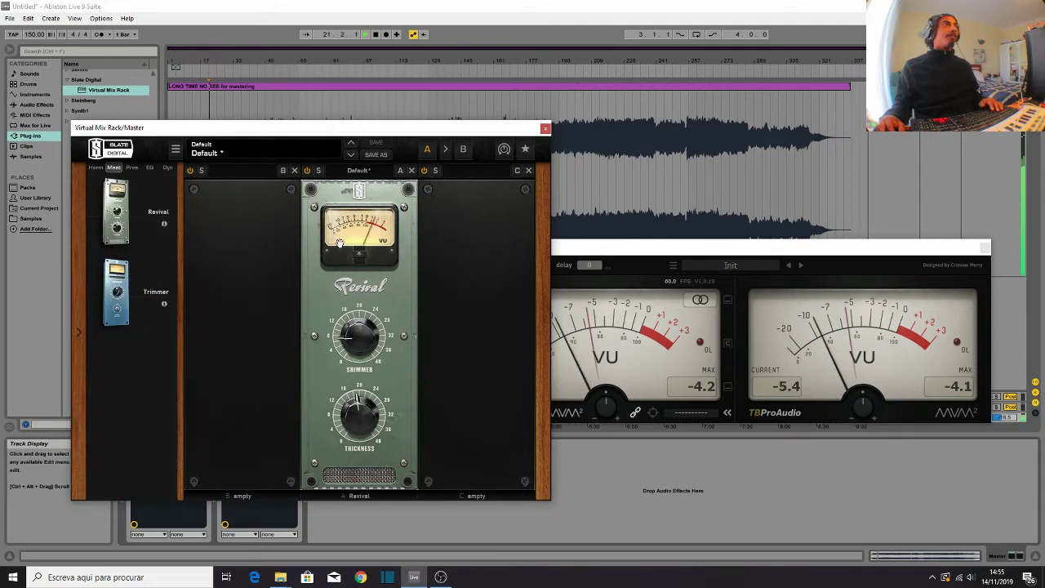
left_click_drag(323, 302, 216, 318)
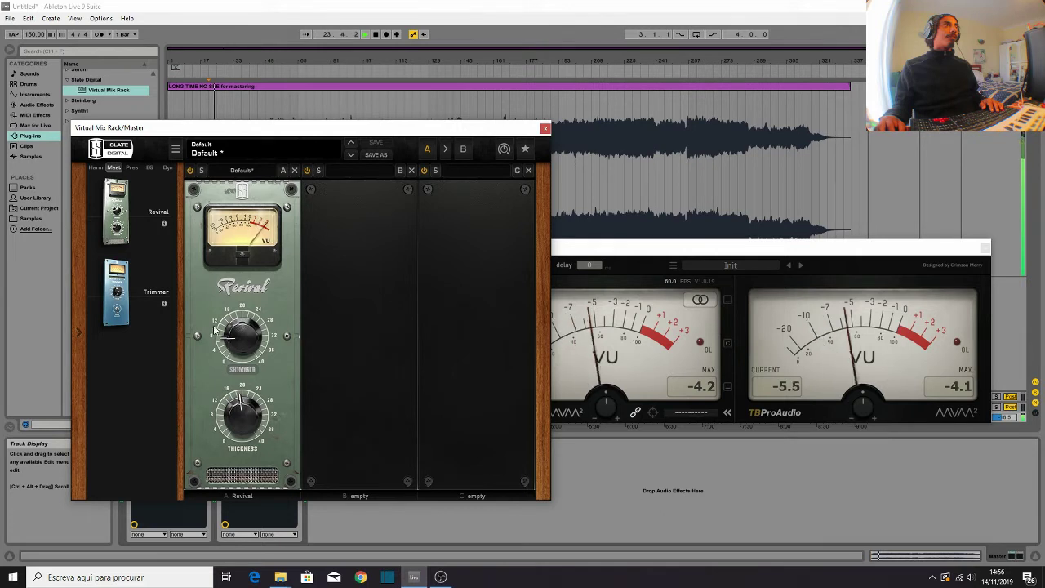
left_click(132, 168)
left_click(149, 168)
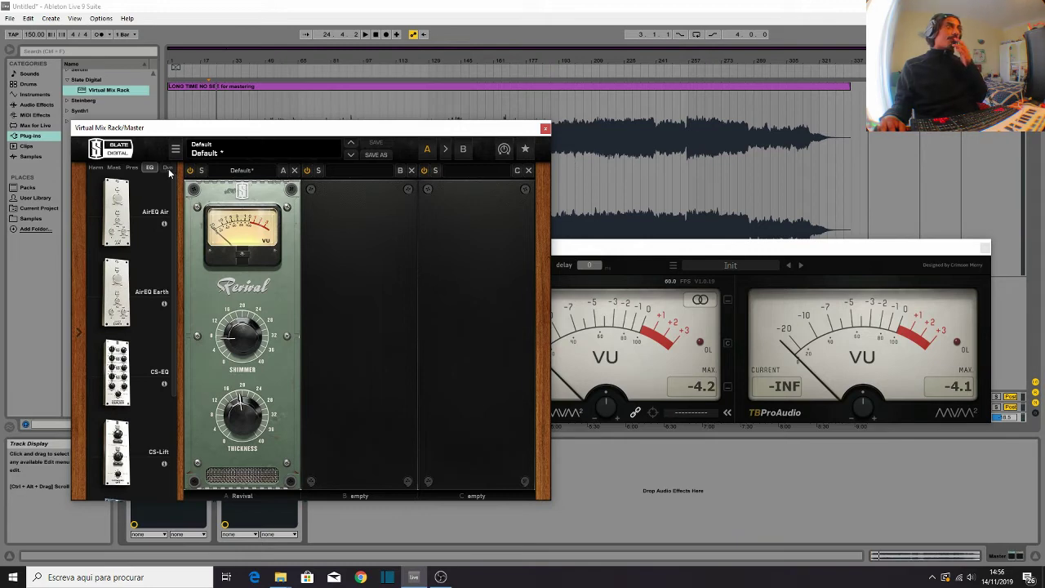
left_click_drag(123, 235, 335, 314)
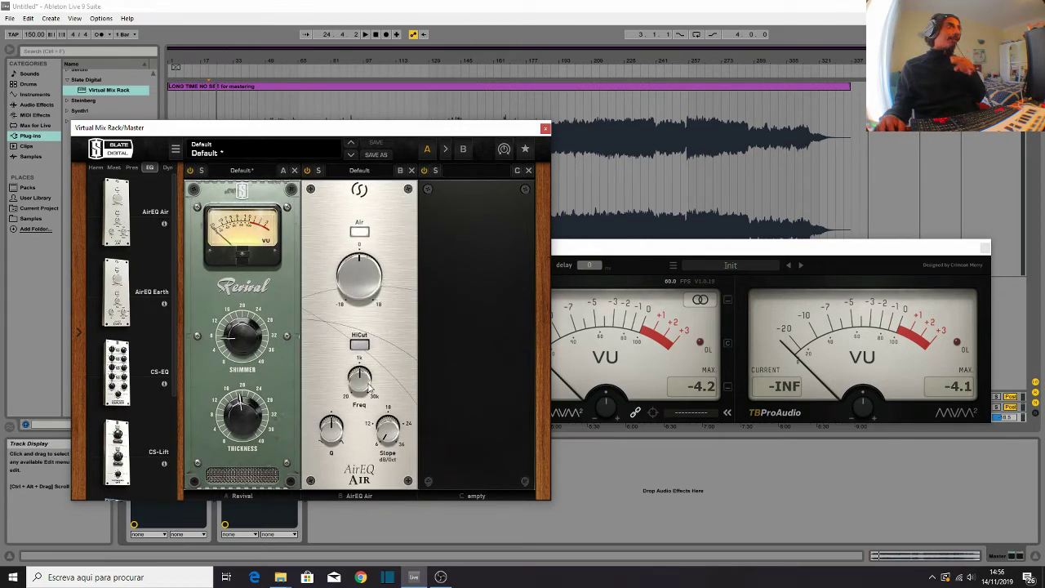
Step: Raise AirEQ Air's frequency, set its Air gain to about 1.07 dB, and replay from bar 21 to hear it
key("space")
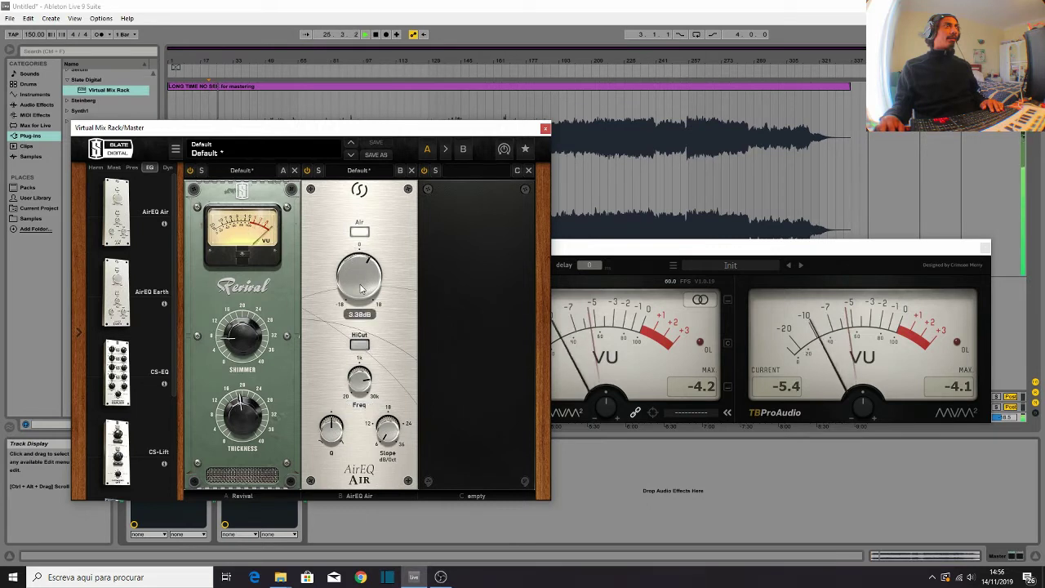
scroll(364, 296, "up", 2)
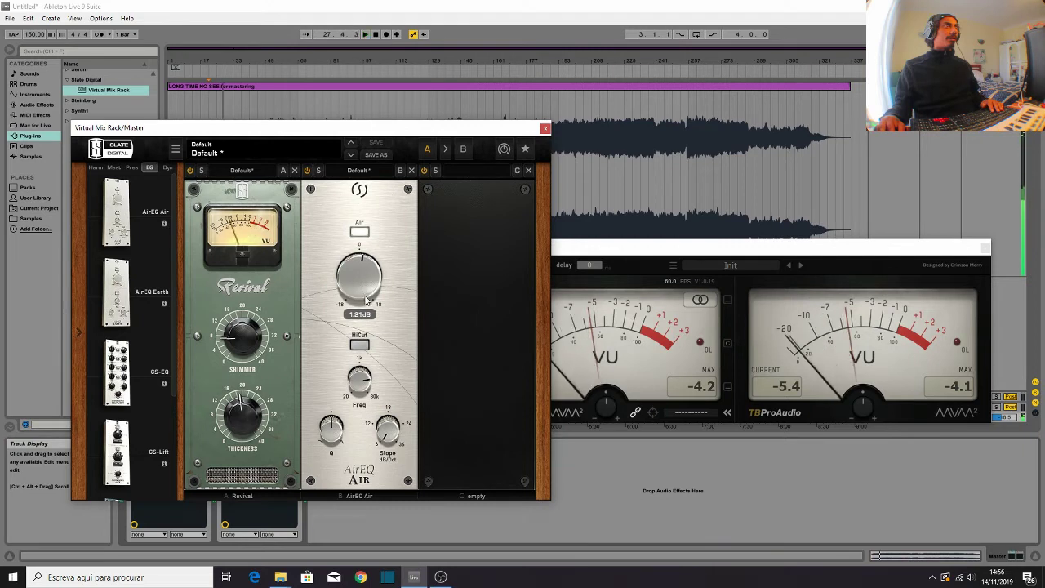
scroll(367, 300, "down", 1)
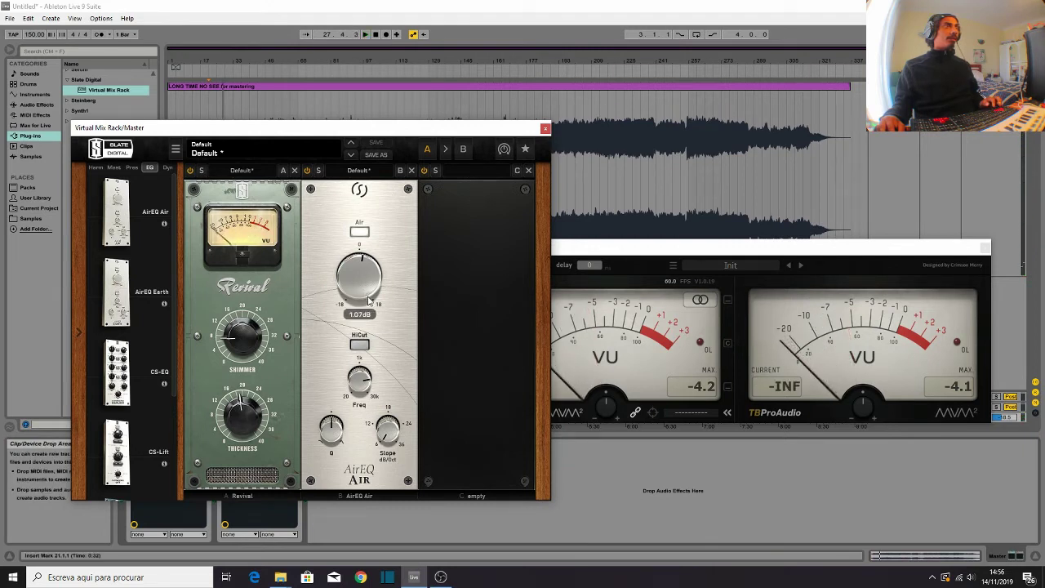
key("space")
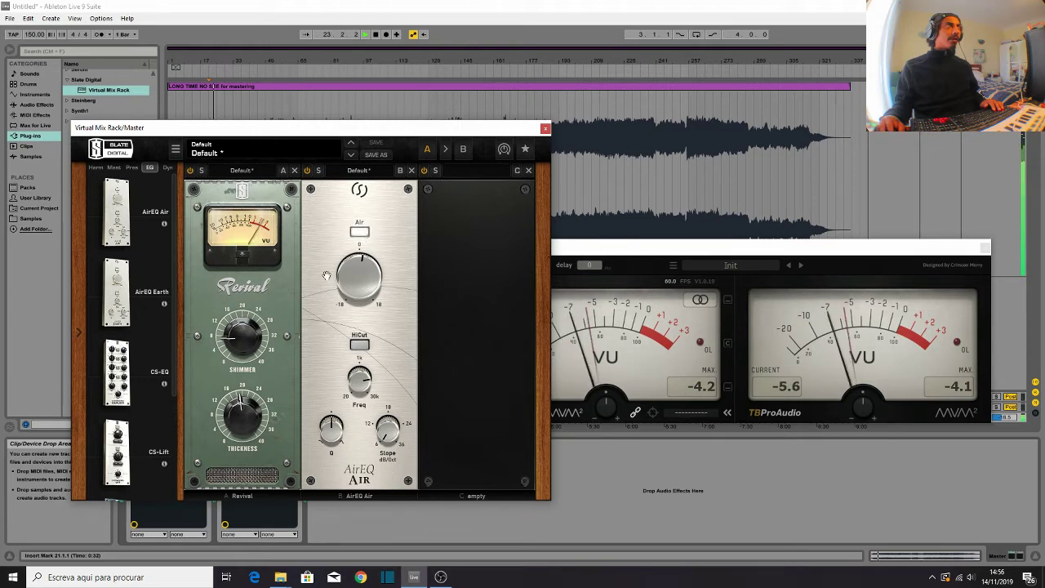
Step: Load the FG-401 compressor from the dynamics category into slot C of the rack
scroll(106, 319, "down", 6)
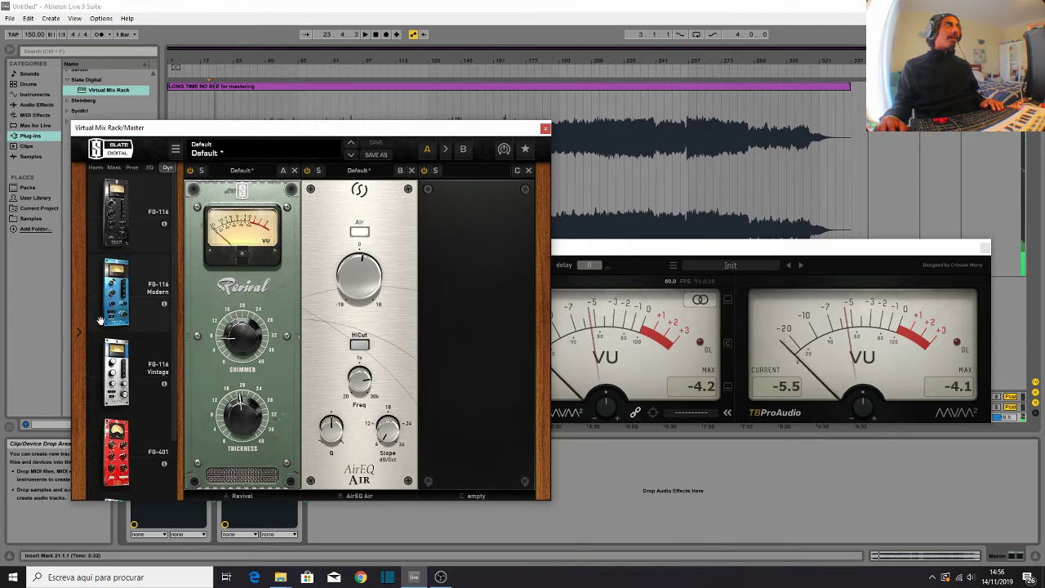
scroll(138, 384, "down", 1)
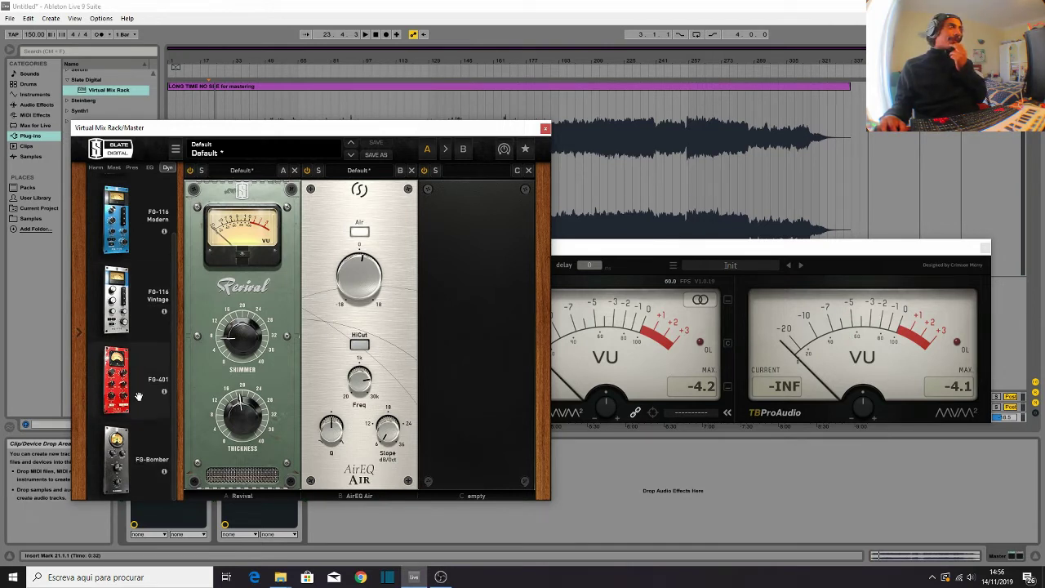
left_click_drag(136, 370, 447, 307)
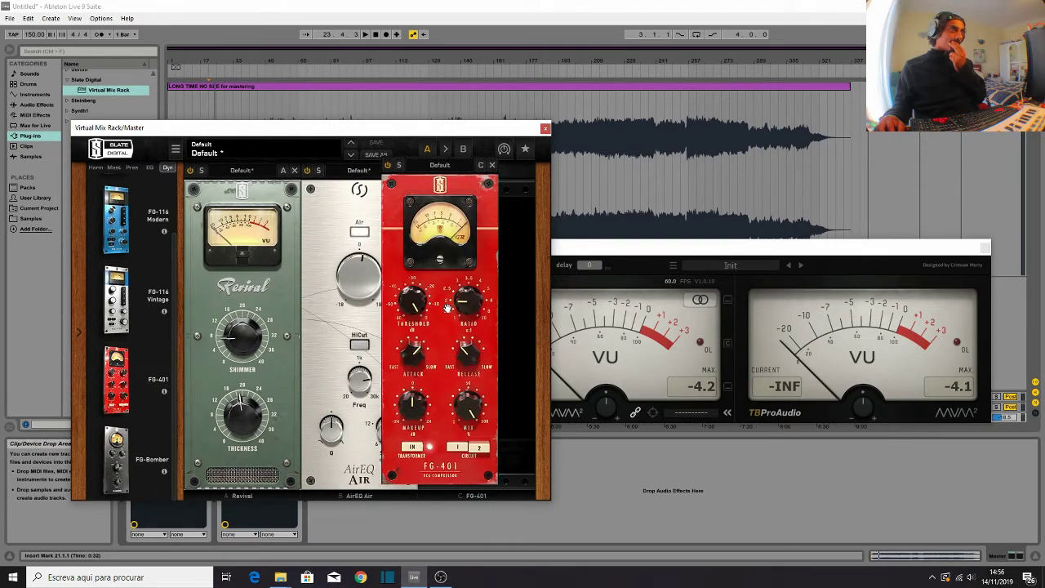
left_click_drag(447, 307, 485, 319)
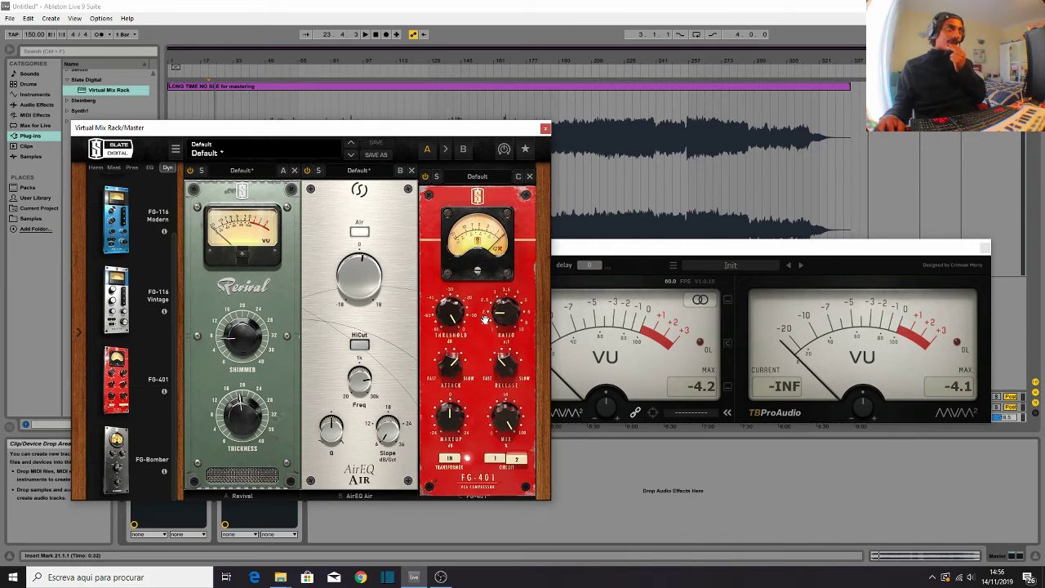
left_click_drag(485, 319, 485, 318)
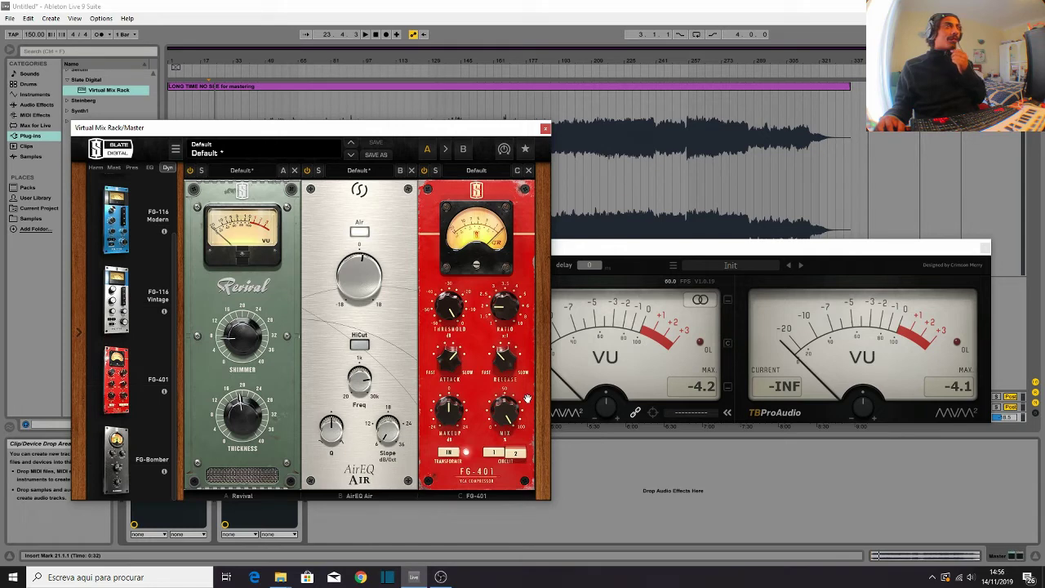
Step: Set the FG-401's threshold to about -16 dB and ratio to 1.5 with faster attack and release, checking during playback
key("space")
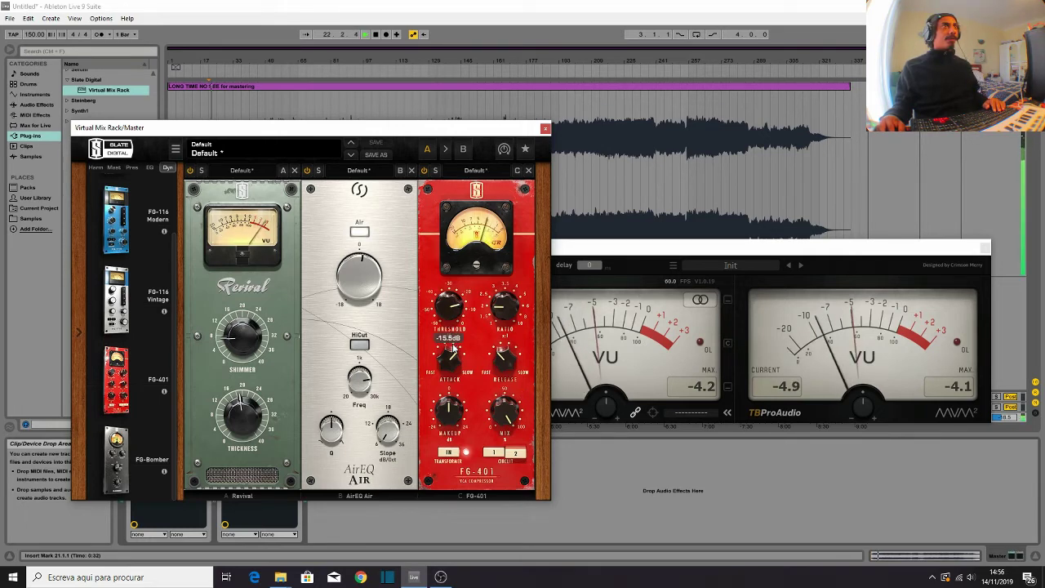
left_click_drag(454, 349, 454, 350)
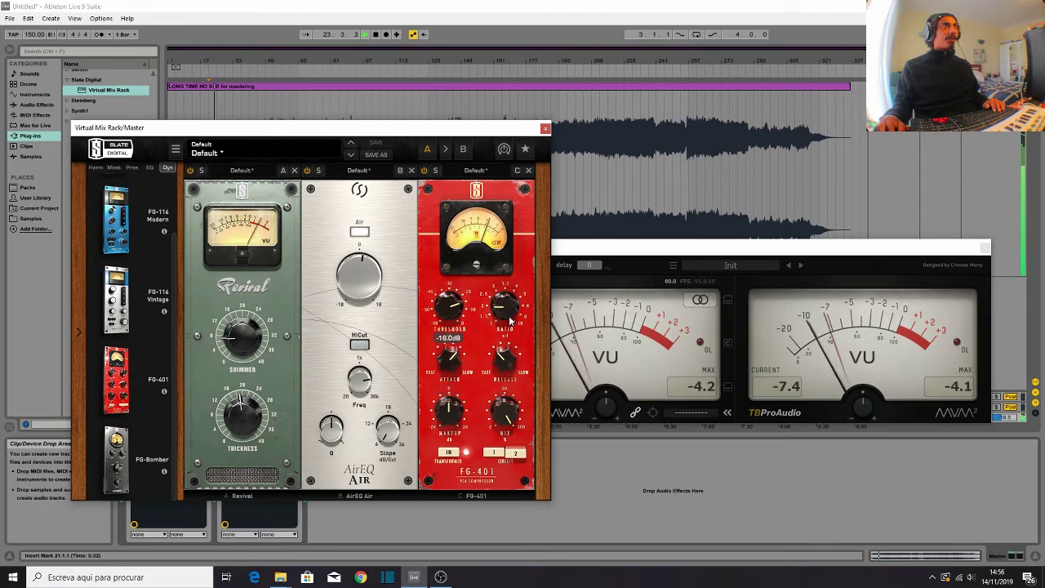
mouse_move(507, 328)
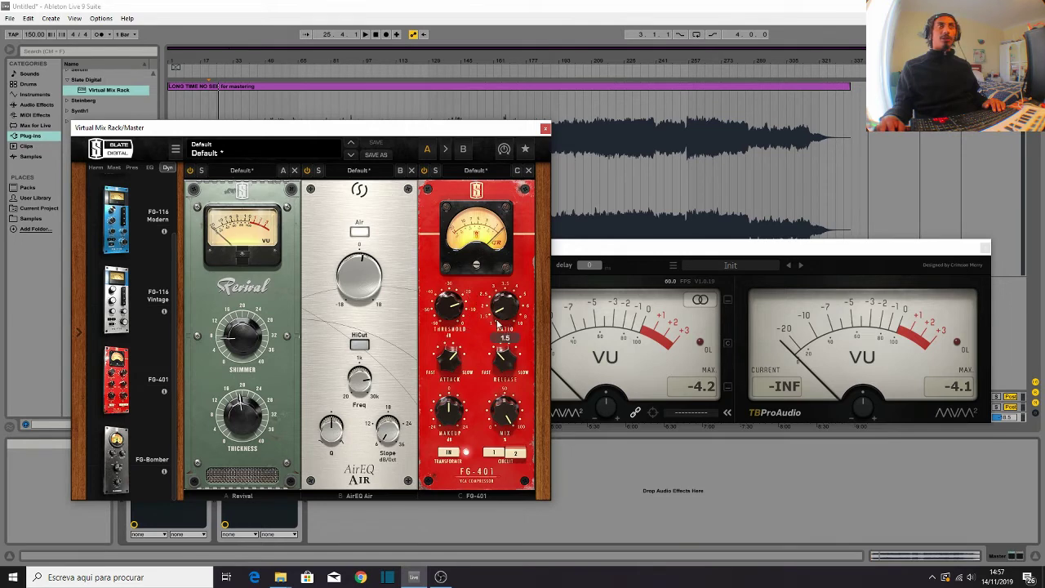
key("space")
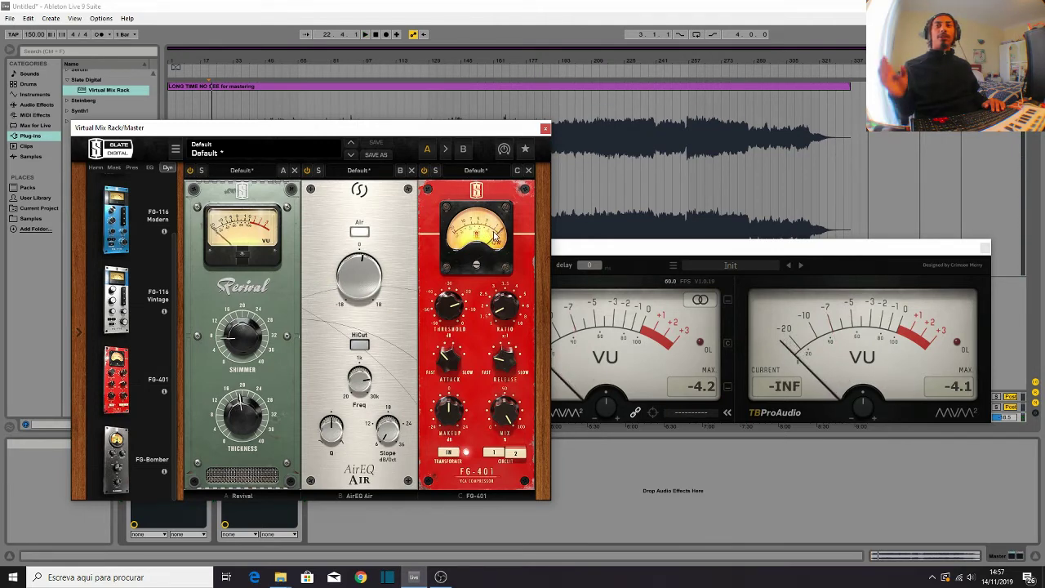
Step: Switch to OBS to check the recording's audio levels, and return to Ableton Live
left_click(441, 578)
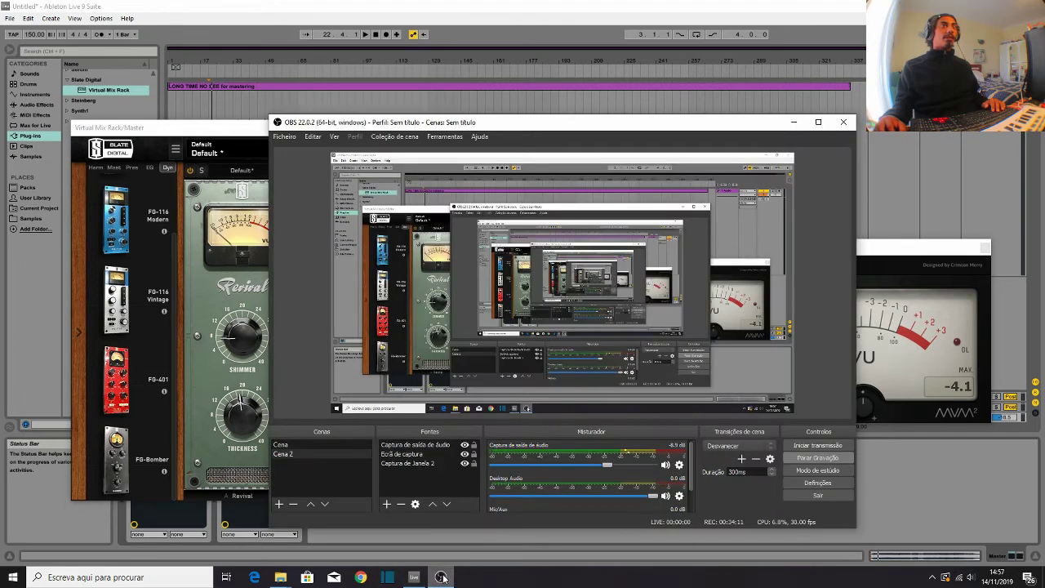
left_click(441, 577)
Step: Raise the FG-401's makeup gain to about 6 dB while checking the VU meters, and close the Virtual Mix Rack window
key("space")
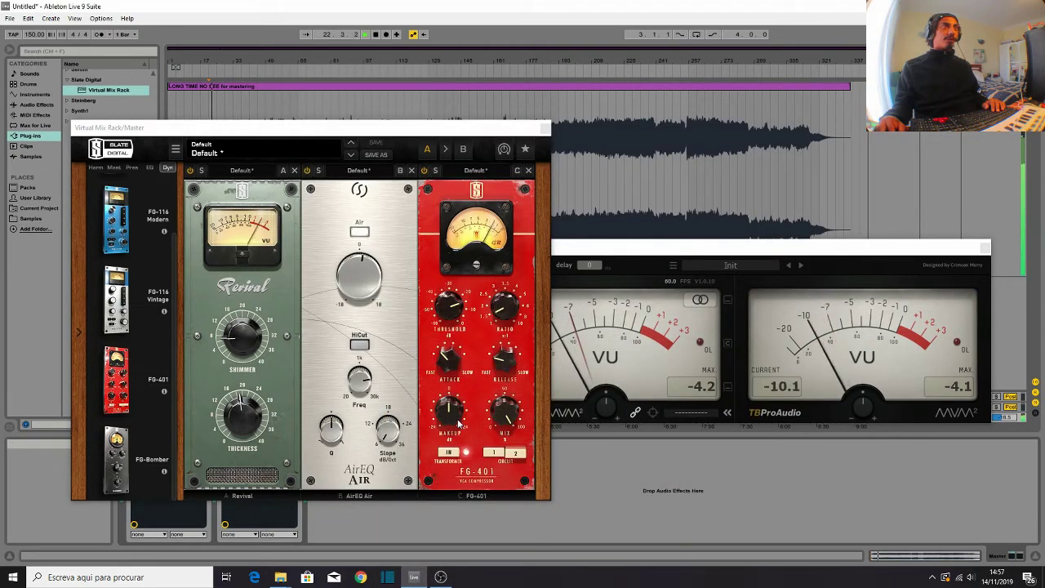
mouse_move(458, 415)
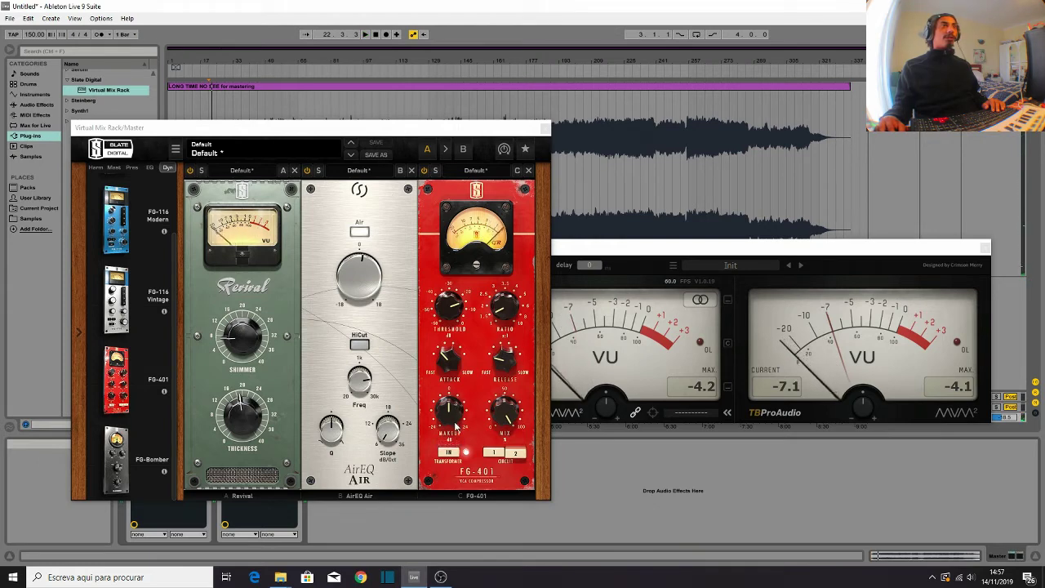
mouse_move(457, 425)
left_mouse_down()
mouse_move(454, 406)
mouse_move(454, 418)
left_mouse_up()
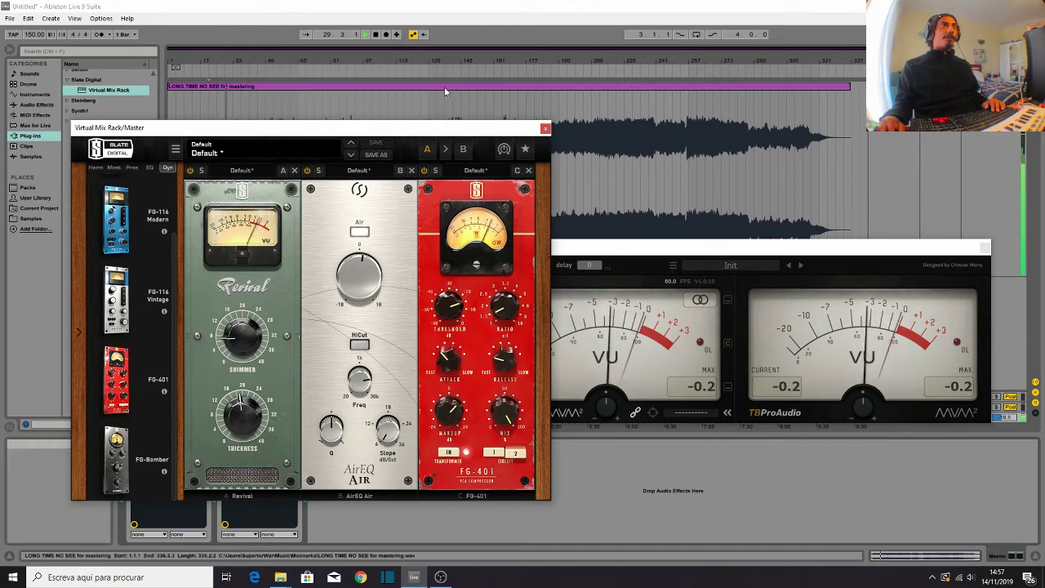
key("space")
left_click_drag(450, 412, 451, 411)
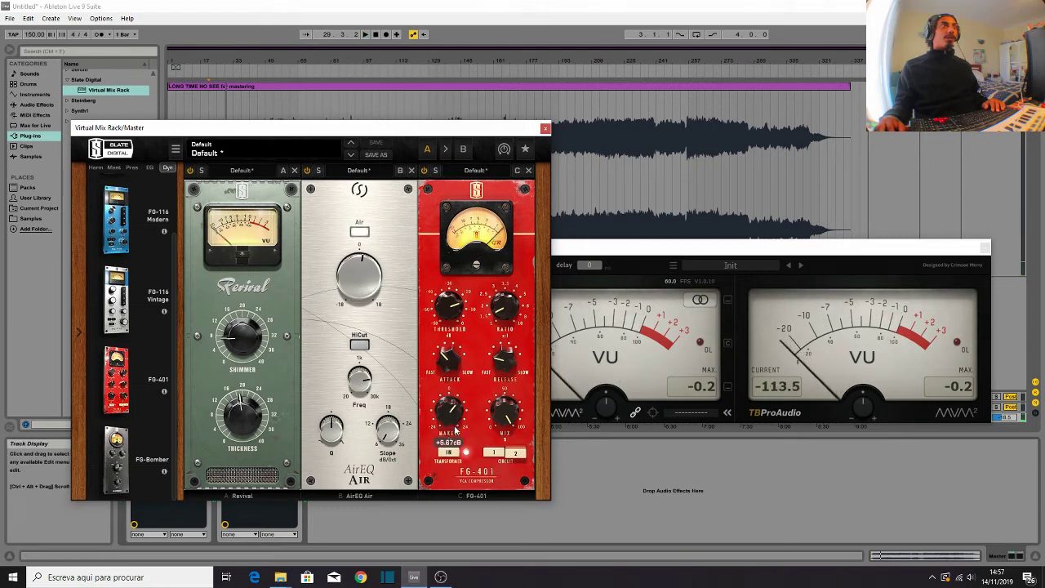
left_click(544, 129)
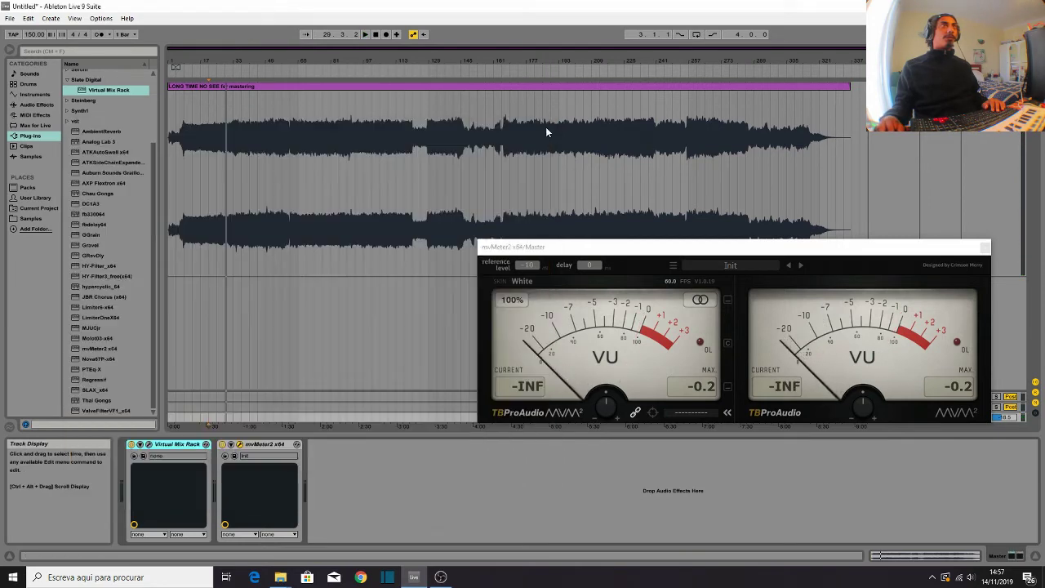
Step: Play the mix from about bar 257 and check the track and Master peak levels in the Session View mixer
left_click(607, 99)
left_click(688, 111)
key("space")
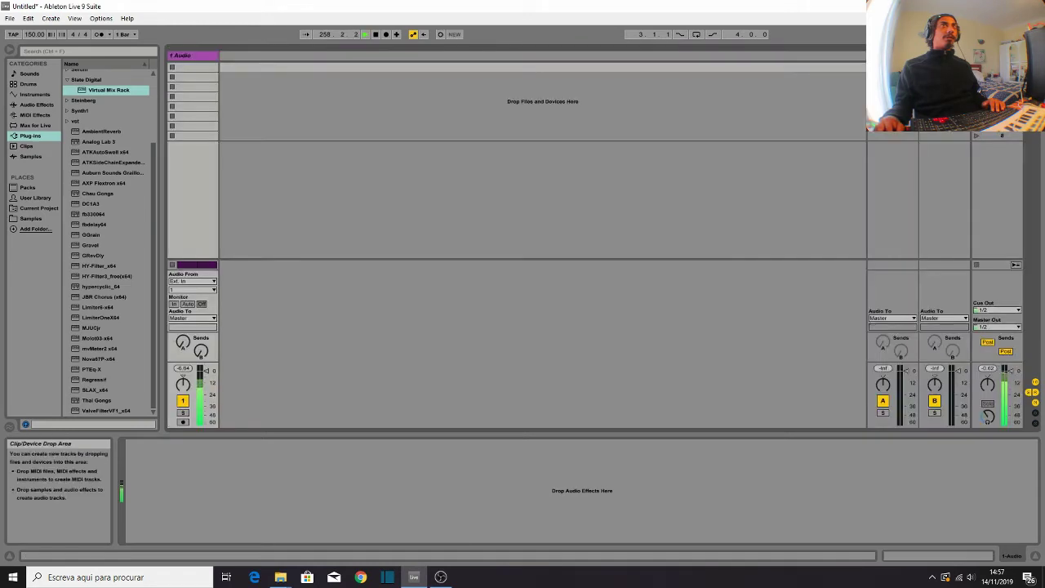
key("Tab")
key("Tab")
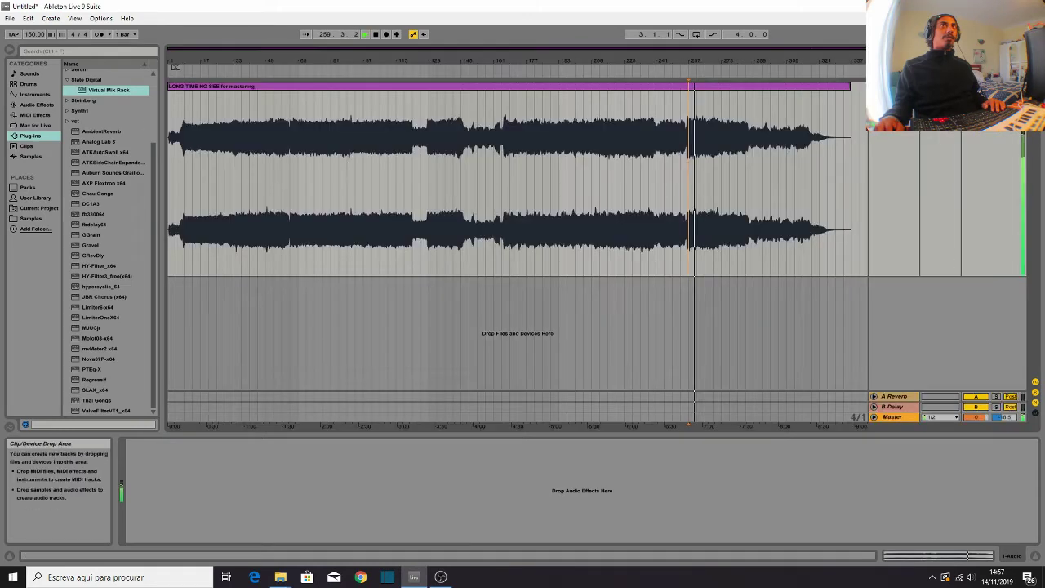
key("space")
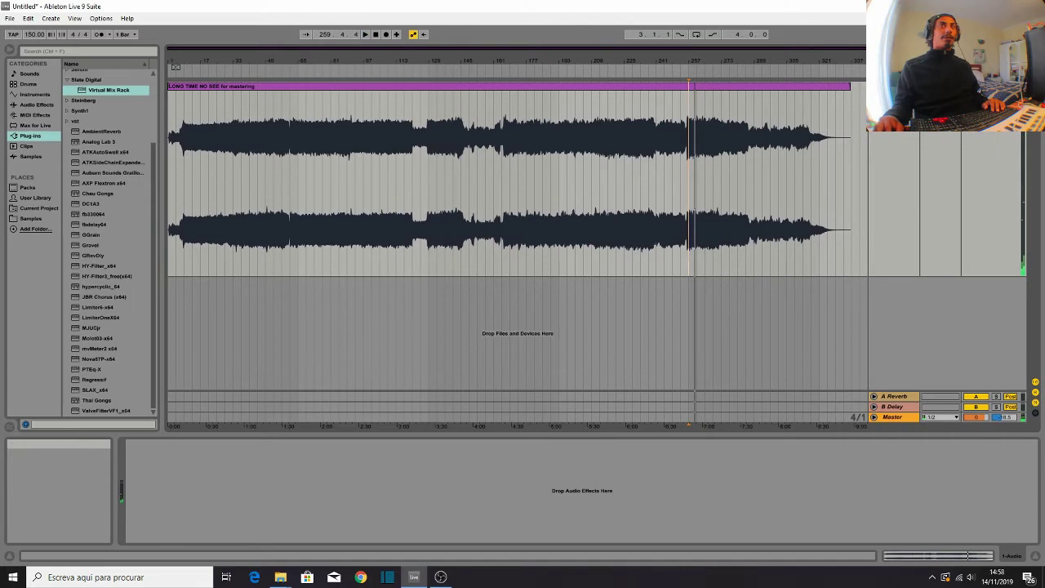
key("Tab")
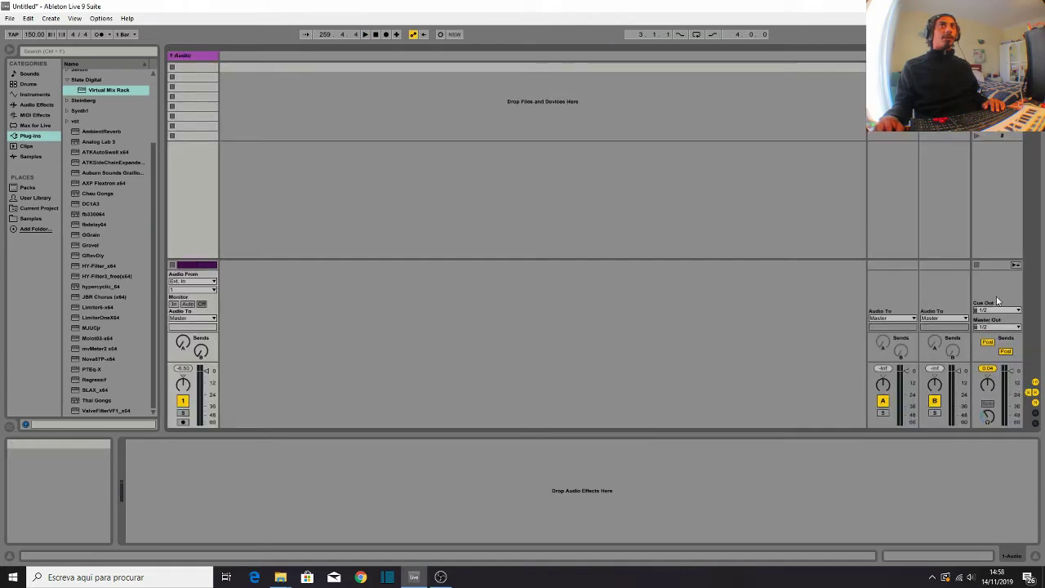
key("Tab")
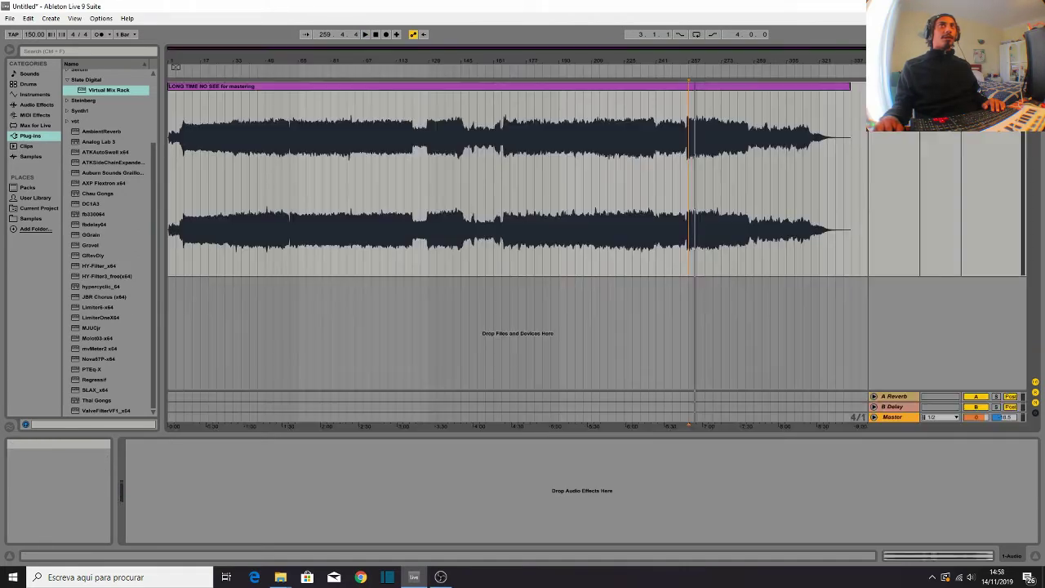
Step: Set the Revival module's shimmer to about 4.2 in the Virtual Mix Rack and recheck the mixer levels playing from bar 257
left_click(738, 90)
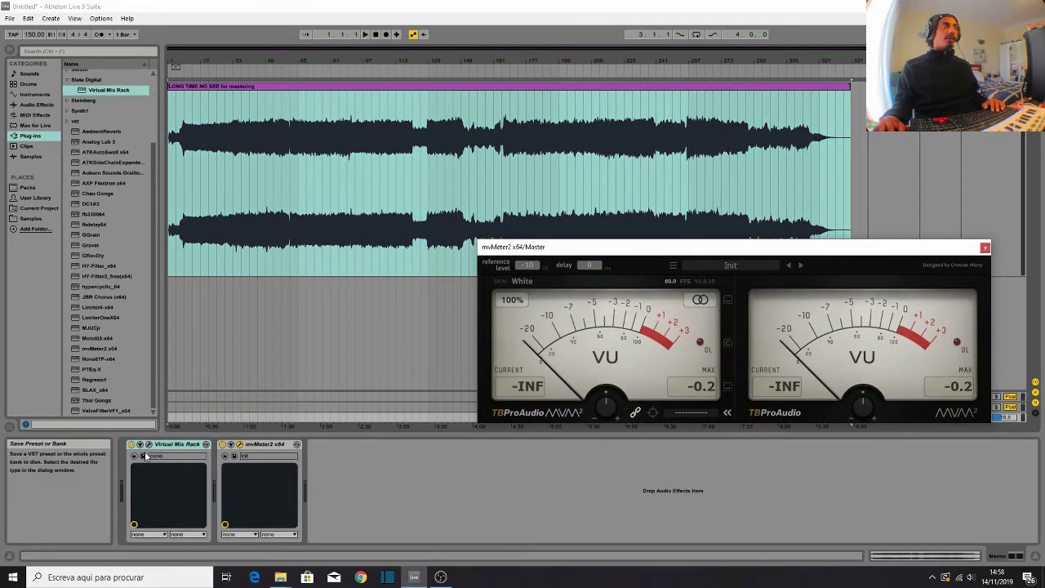
left_click(145, 457)
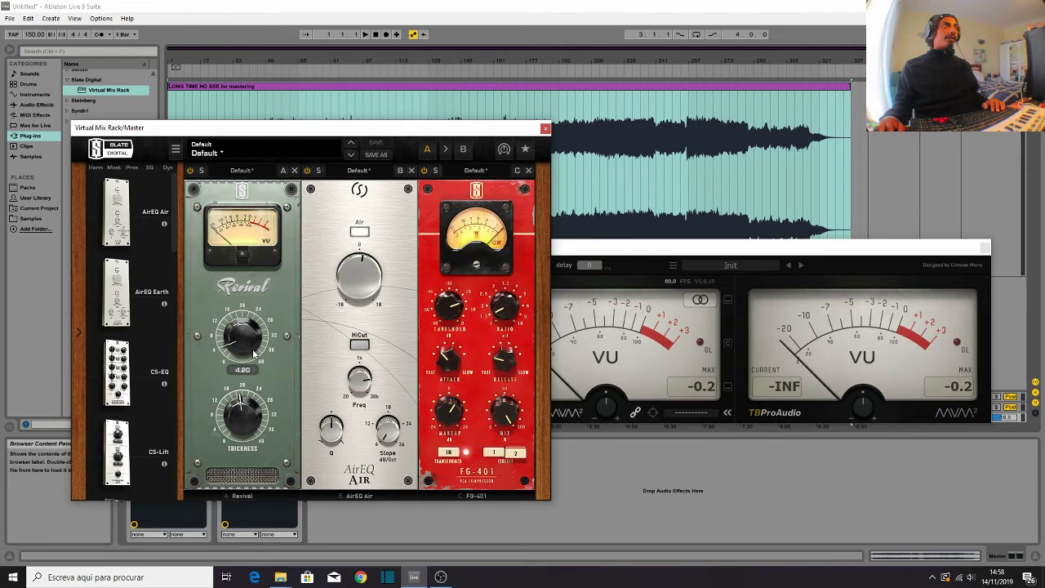
left_click(630, 119)
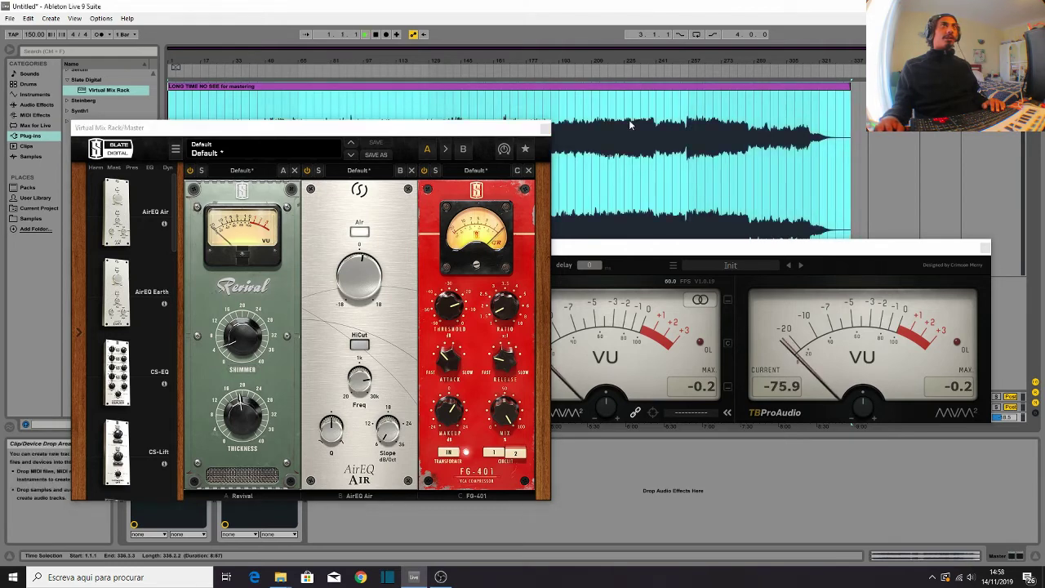
left_click(688, 135)
key("space")
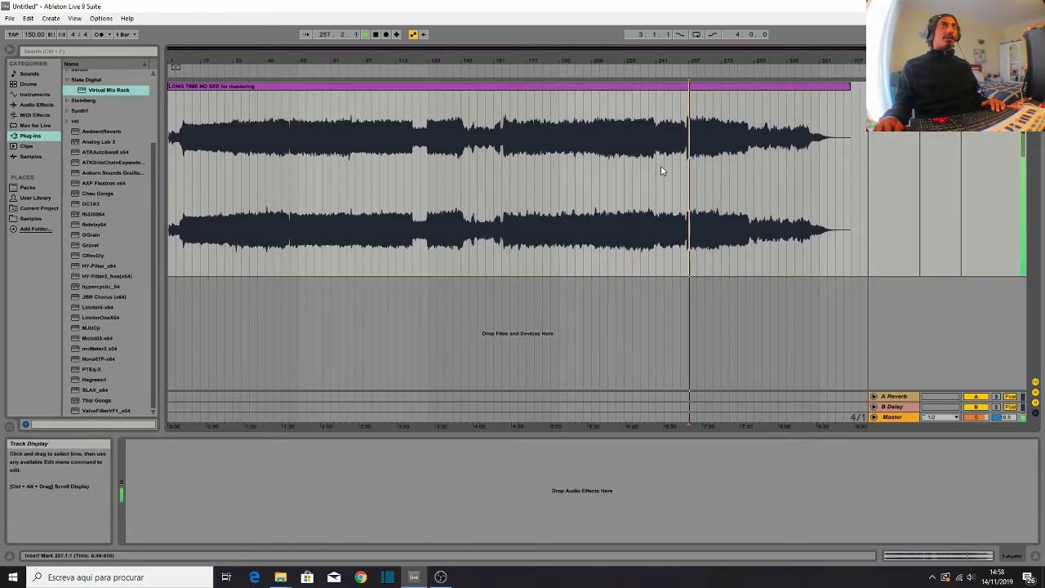
key("Tab")
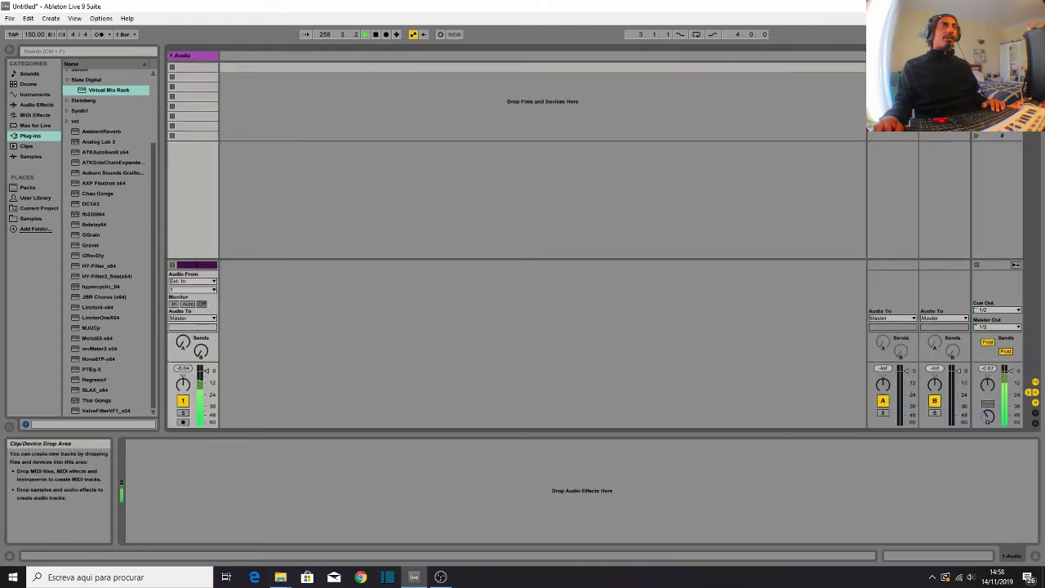
key("Tab")
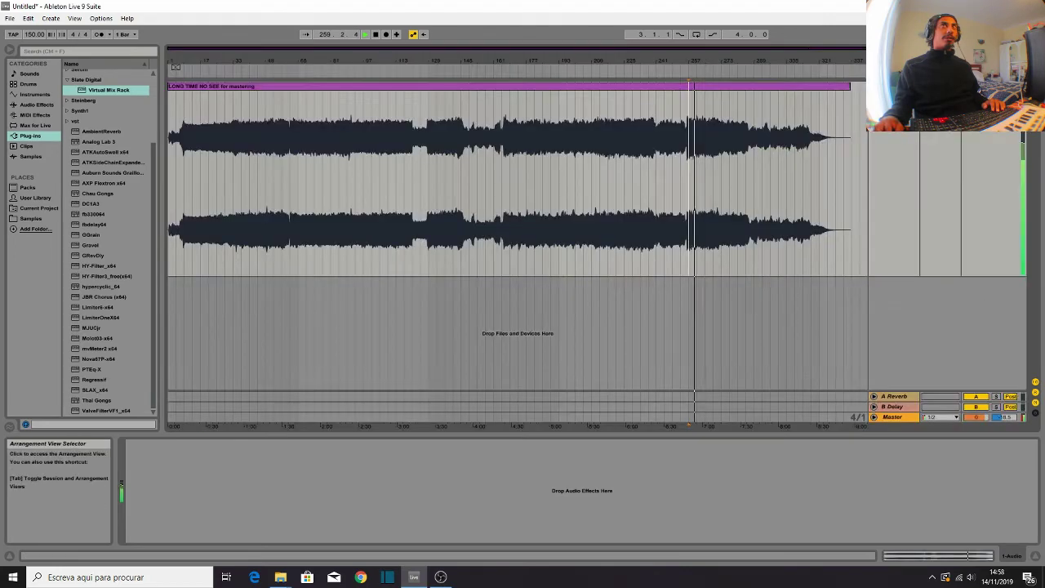
Step: On the Master's Virtual Mix Rack, lower Revival's shimmer to about 2.7 and set AirEQ Air's gain to about 0.11 dB
left_click(897, 420)
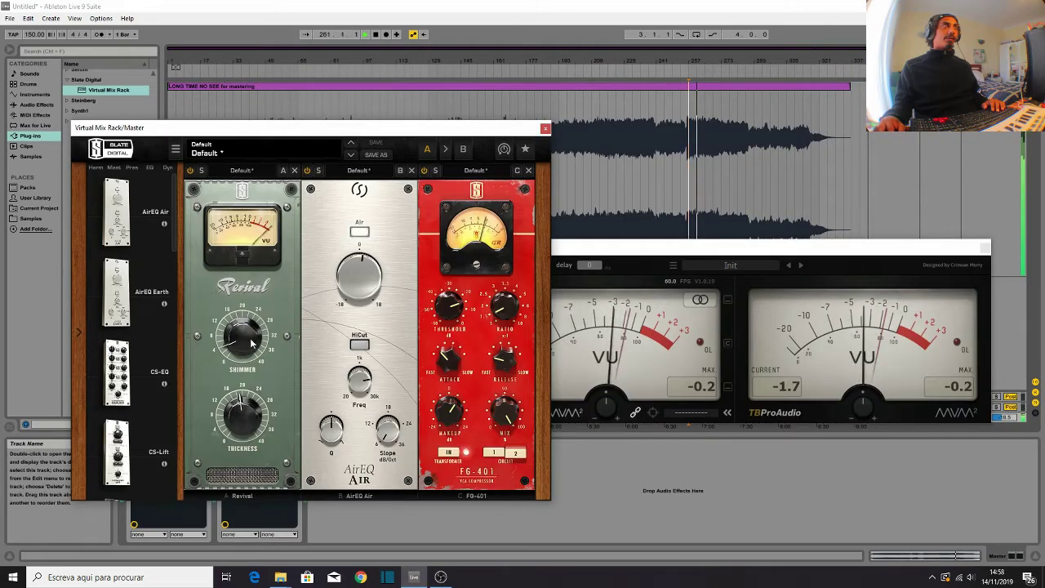
left_click_drag(256, 408, 257, 382)
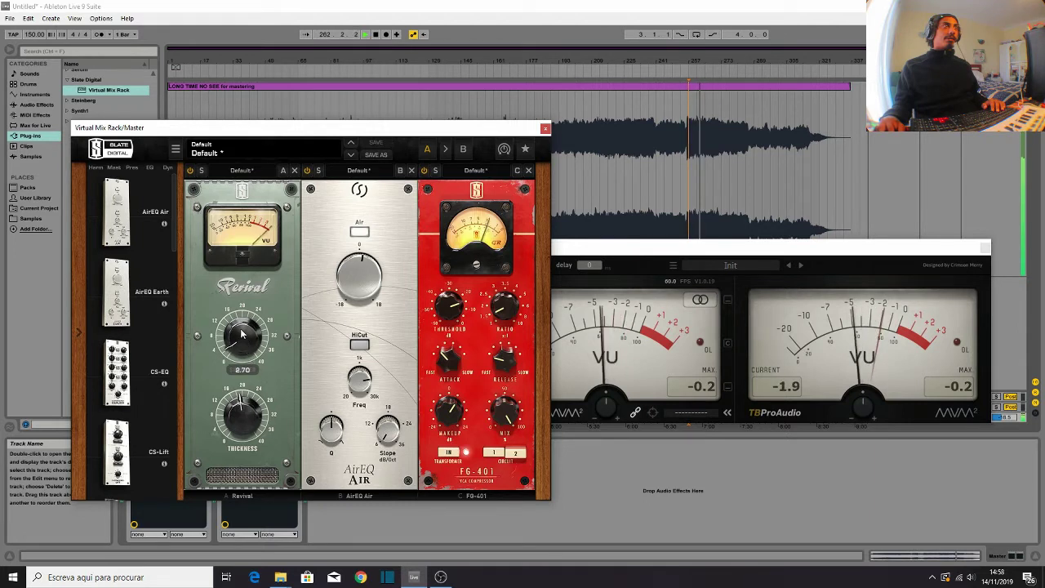
mouse_move(365, 290)
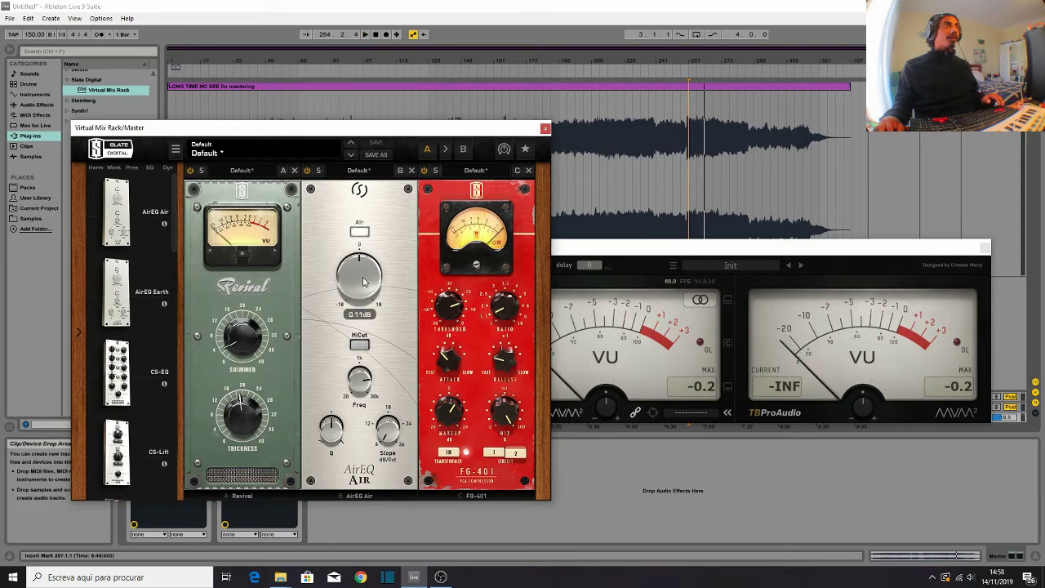
key("space")
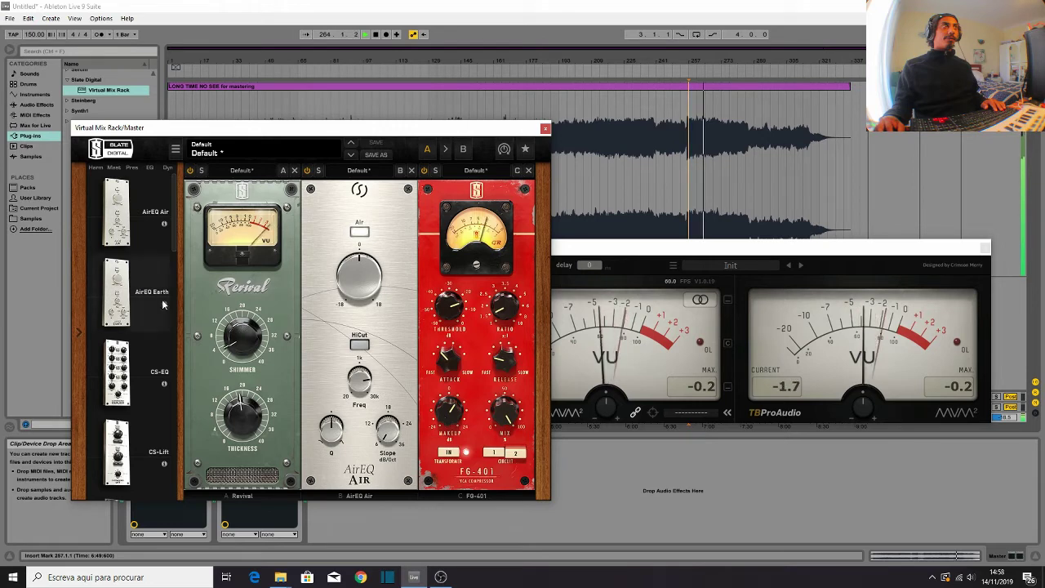
Step: Compare the playback with Revival toggled, stop it, and close the Virtual Mix Rack and mvMeter2 windows to return to Session View
left_click(190, 172)
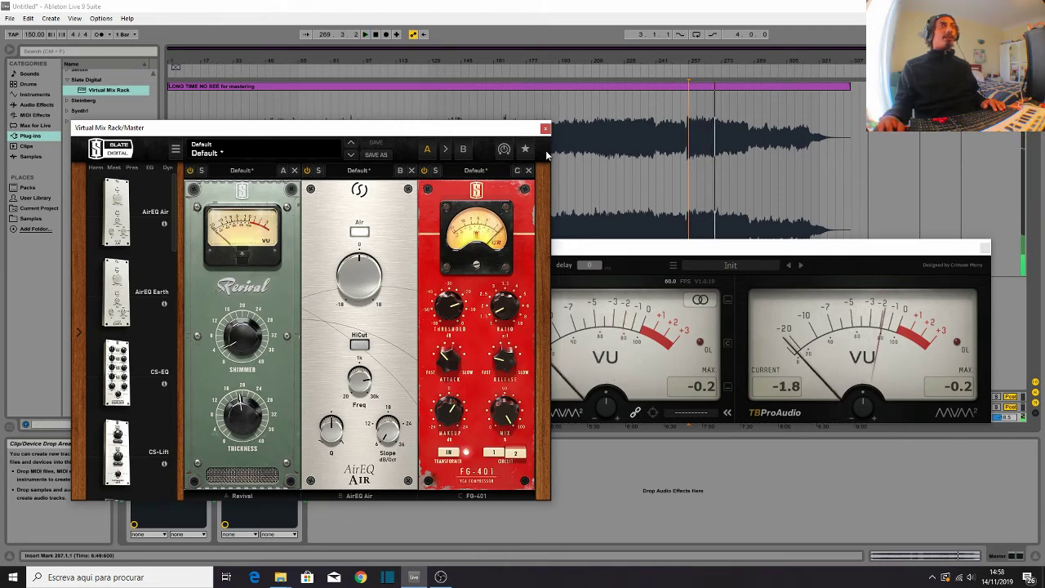
key("space")
left_click(546, 128)
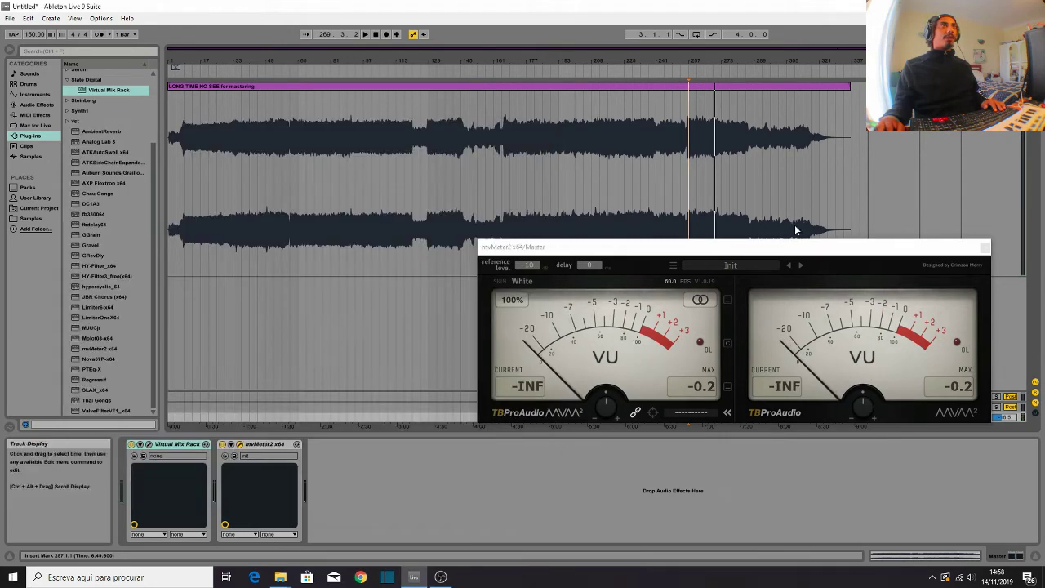
left_click(985, 247)
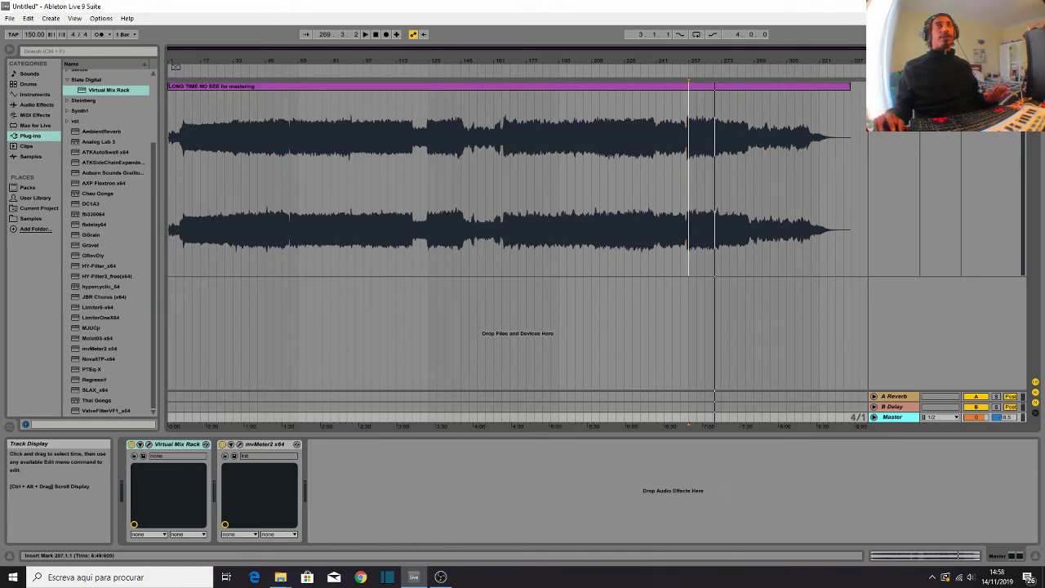
key("Tab")
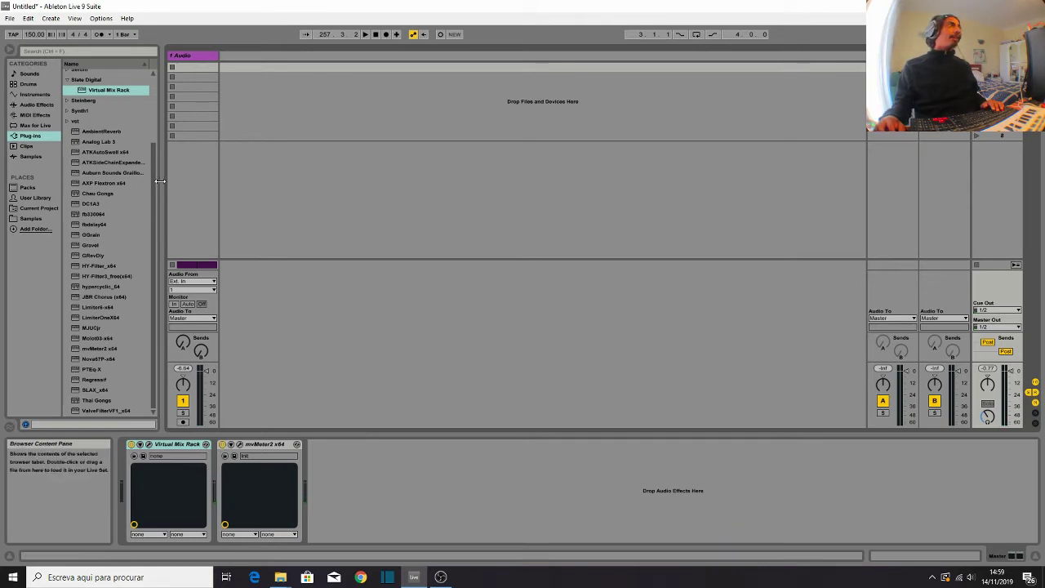
scroll(154, 202, "up", 3)
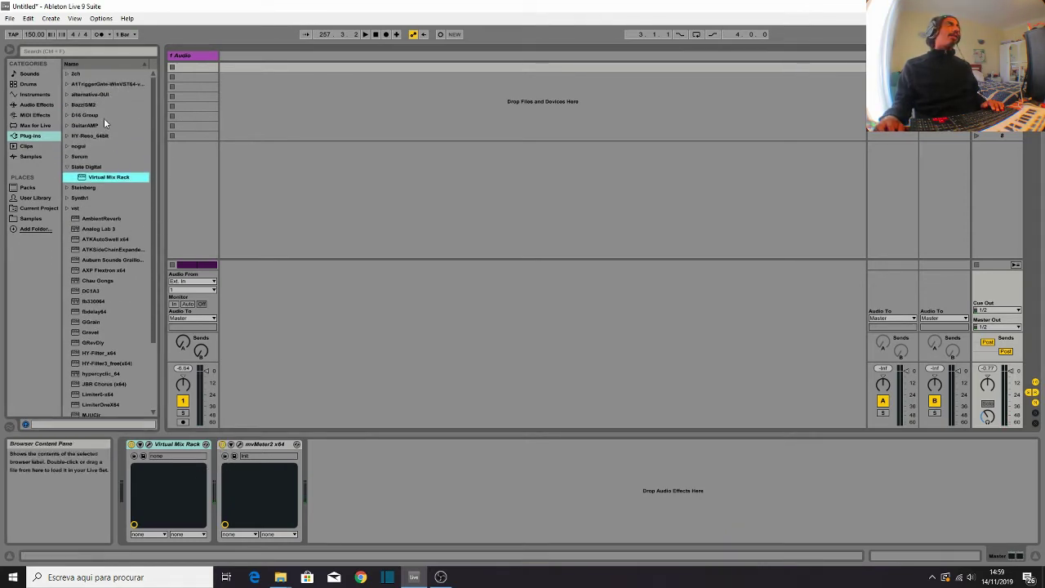
left_click(75, 94)
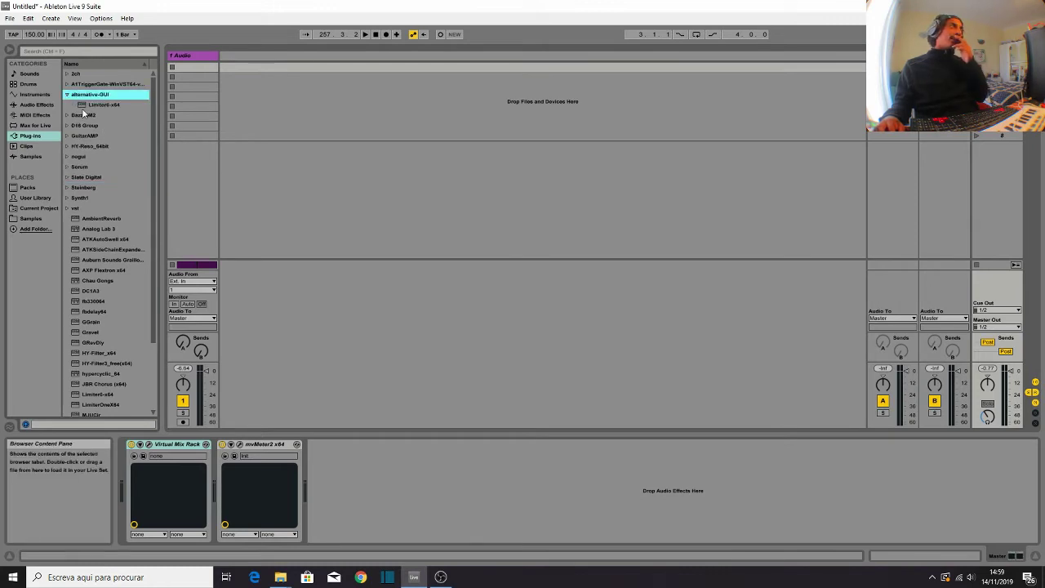
left_click_drag(94, 105, 245, 462)
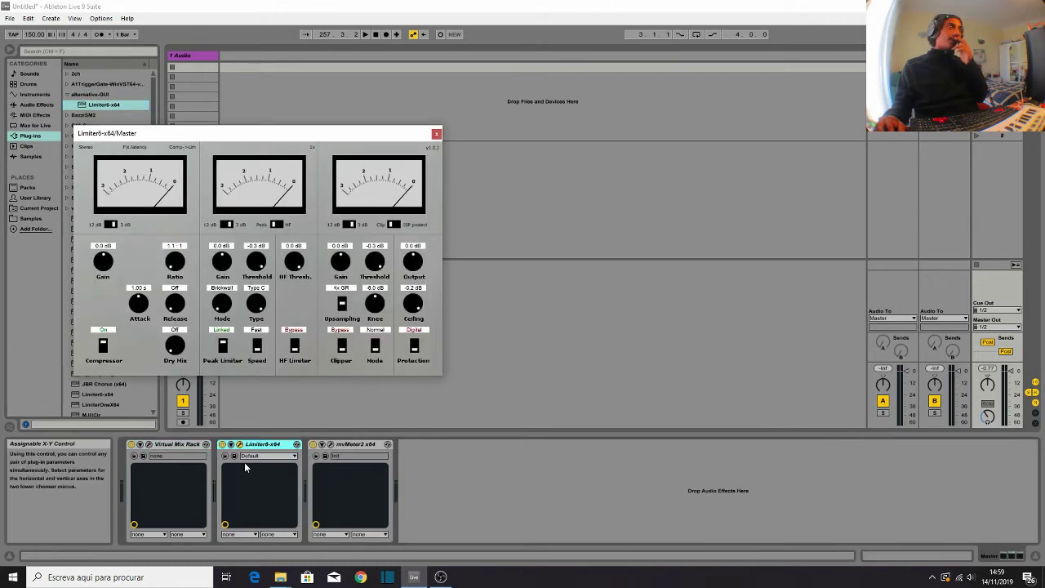
left_click(437, 132)
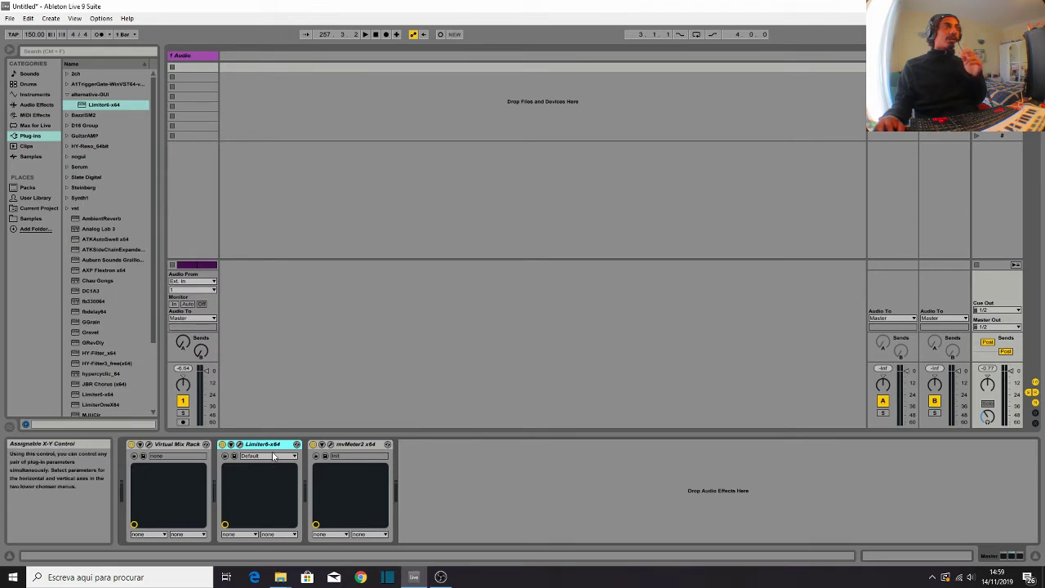
key("Delete")
Step: Insert the LimiterOneX64 plug-in on the Master between Virtual Mix Rack and mvMeter2, and move its window clear of the browser
left_click(98, 393)
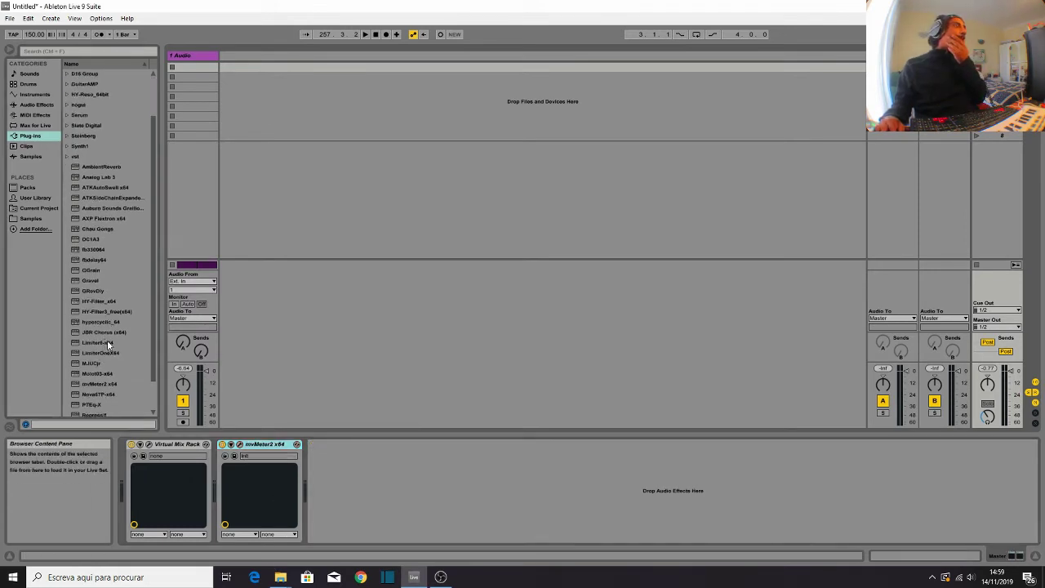
scroll(107, 340, "down", 3)
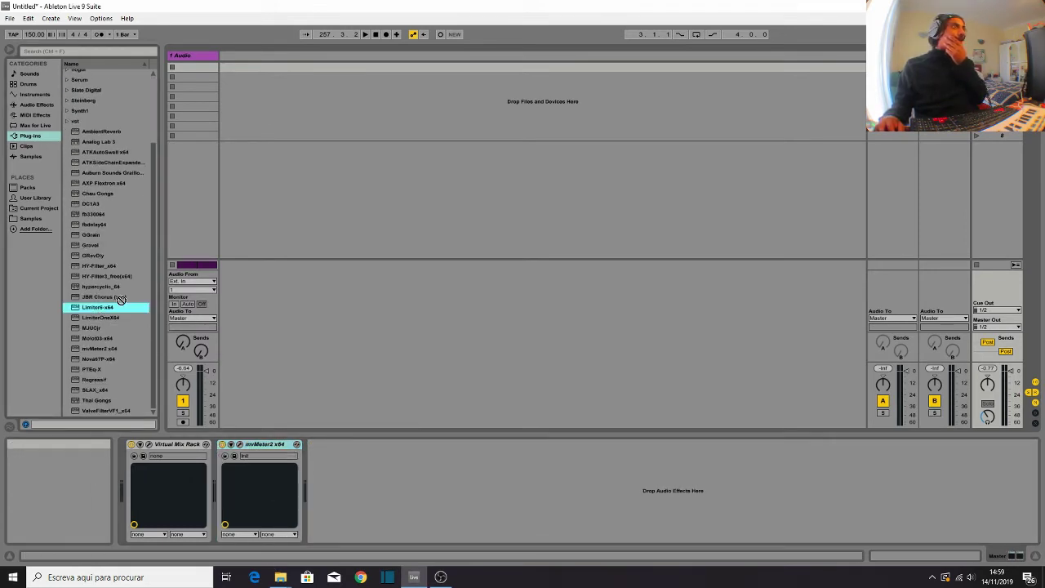
left_click_drag(106, 317, 215, 460)
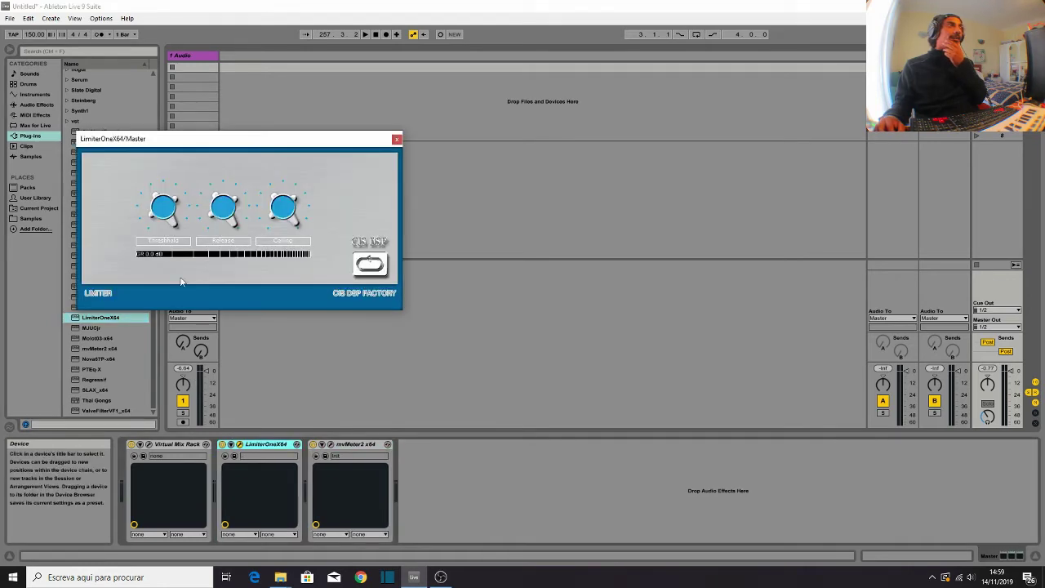
left_click_drag(279, 139, 609, 207)
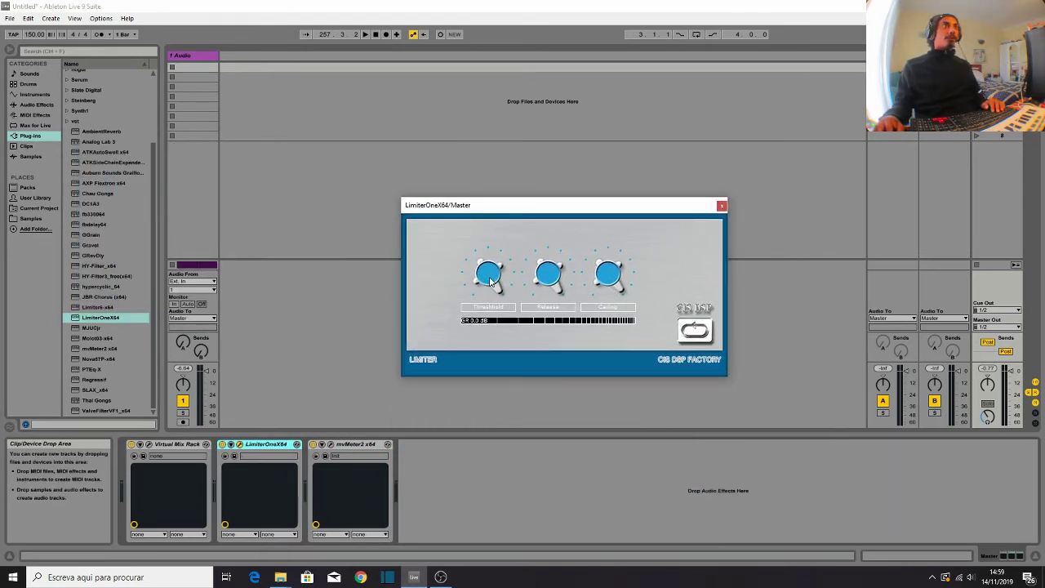
Step: Lower LimiterOneX64's threshold during playback to bring in several decibels of gain reduction
key("space")
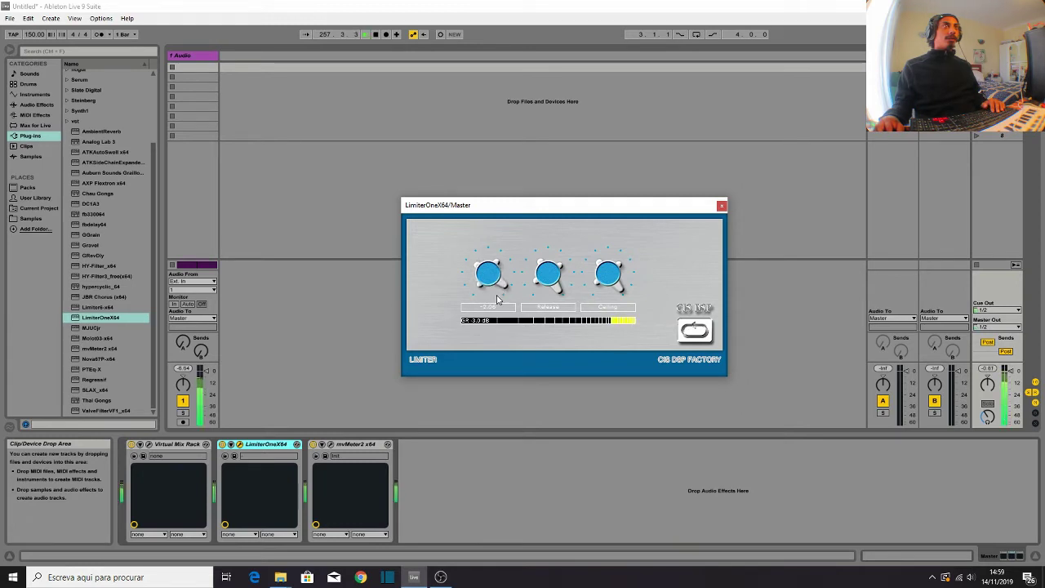
mouse_move(492, 327)
left_mouse_down()
mouse_move(482, 363)
mouse_move(499, 312)
left_mouse_up()
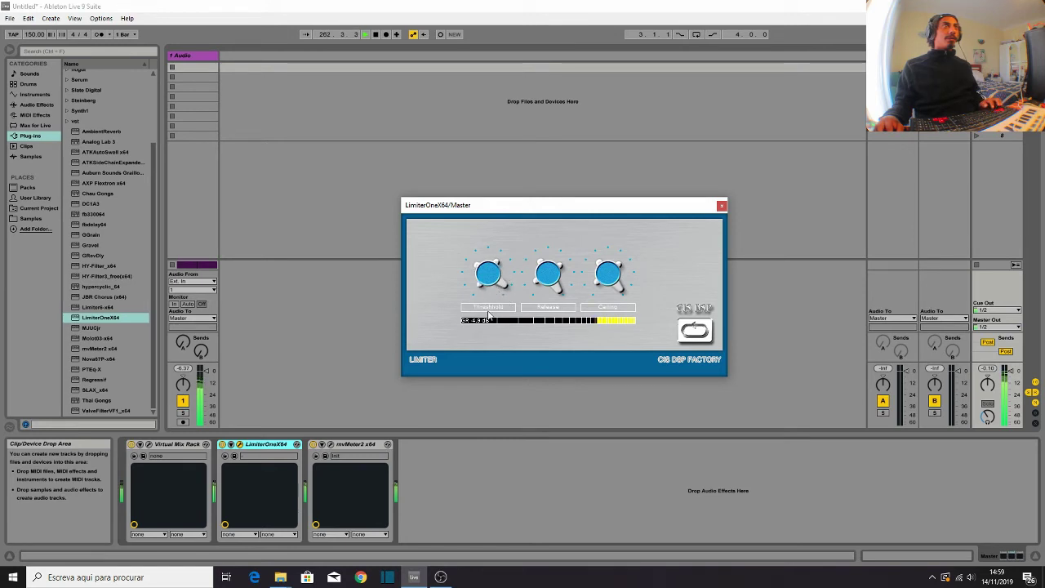
mouse_move(498, 278)
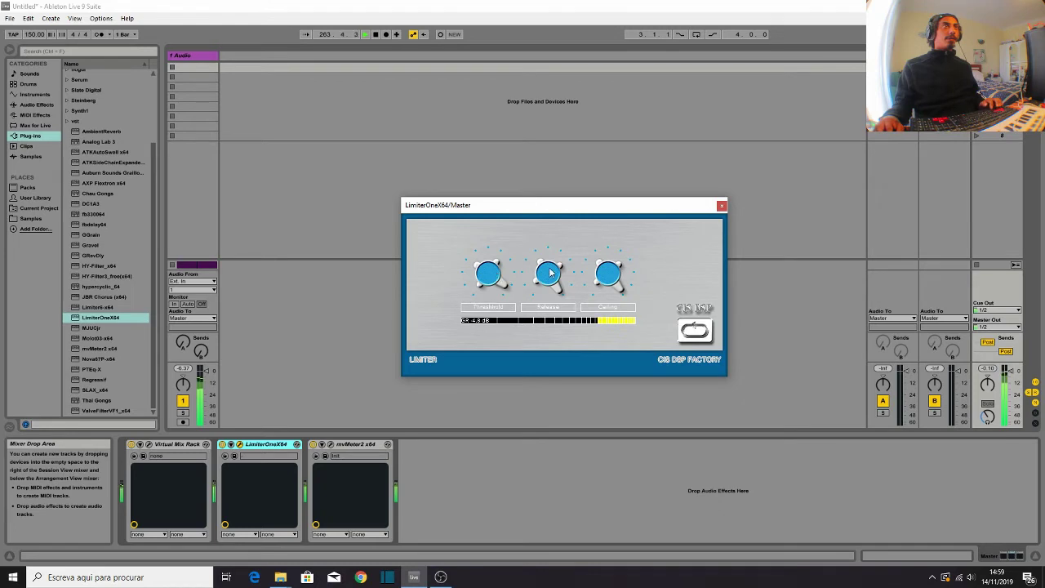
mouse_move(552, 289)
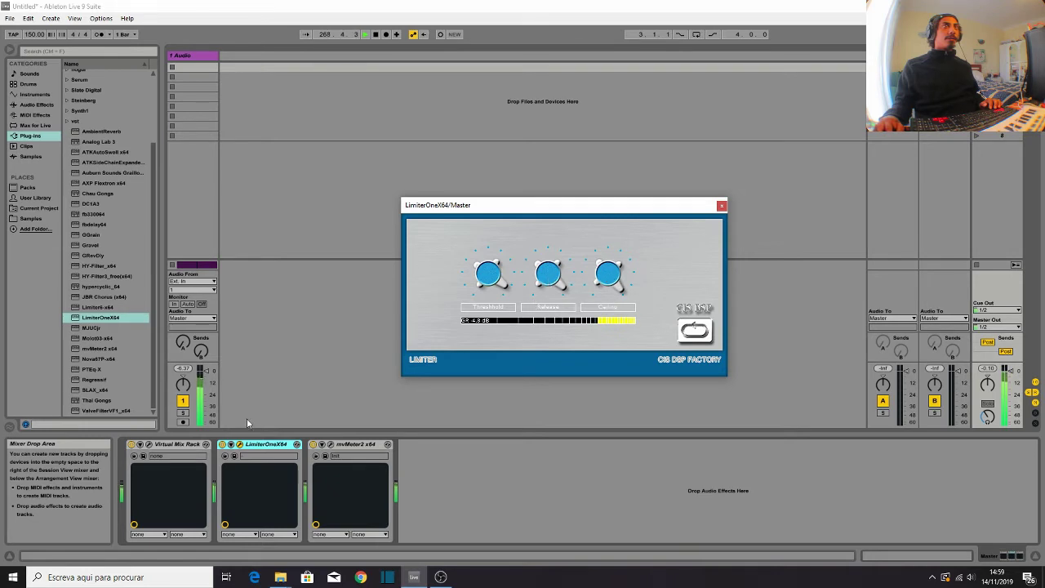
Step: Set the FG-401's makeup gain to about 5.25 dB, close the Virtual Mix Rack, and open mvMeter2 to check the level
left_click(143, 455)
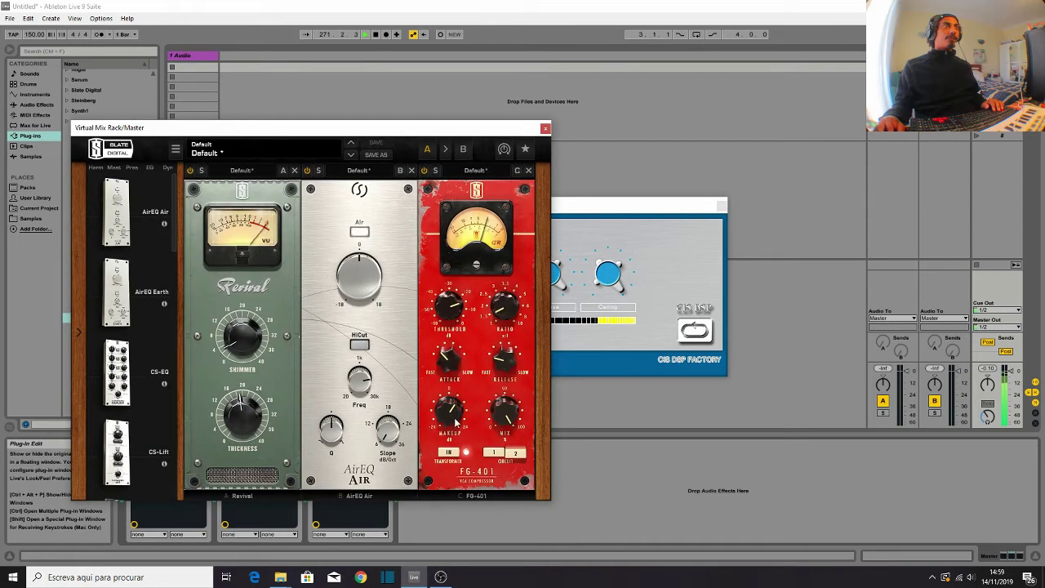
left_click(619, 205)
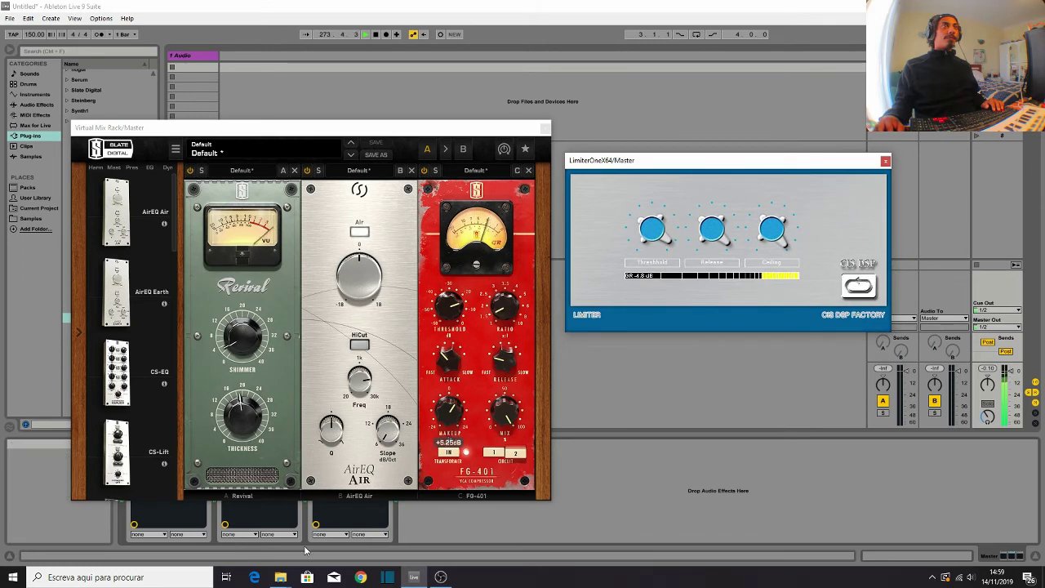
left_click(535, 128)
left_click(539, 128)
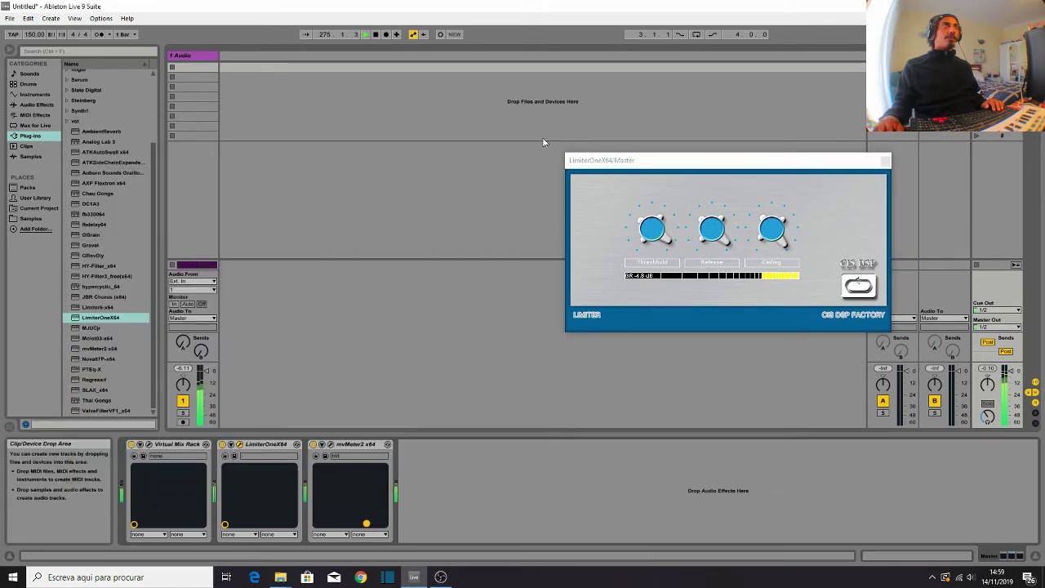
left_click(325, 444)
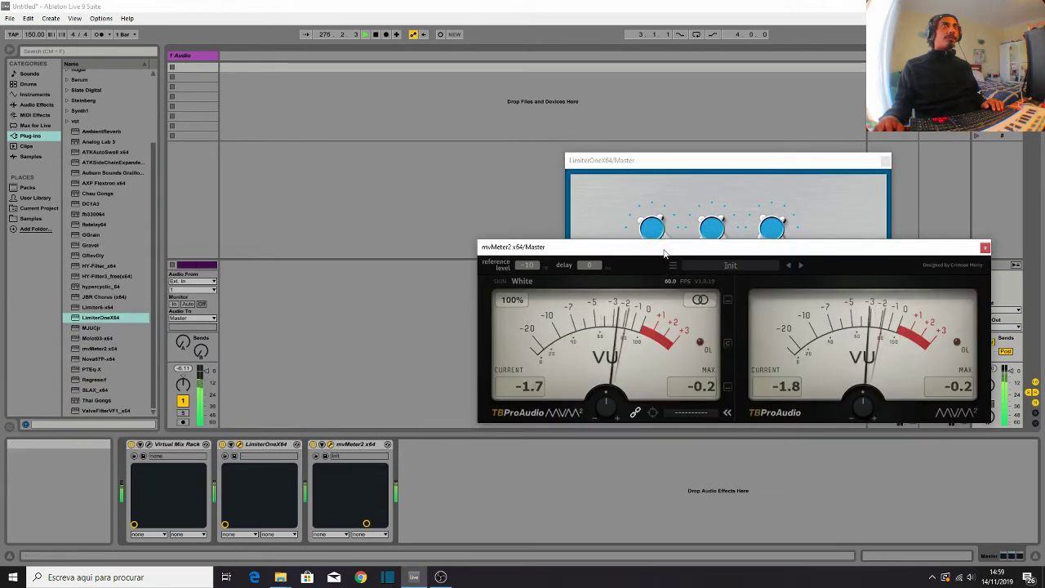
Step: Arrange the plug-in windows beneath mvMeter2, raise the FG-401's makeup gain to about 6.76 dB during playback, and close Virtual Mix Rack
left_click_drag(661, 247, 465, 42)
left_click_drag(826, 161, 713, 262)
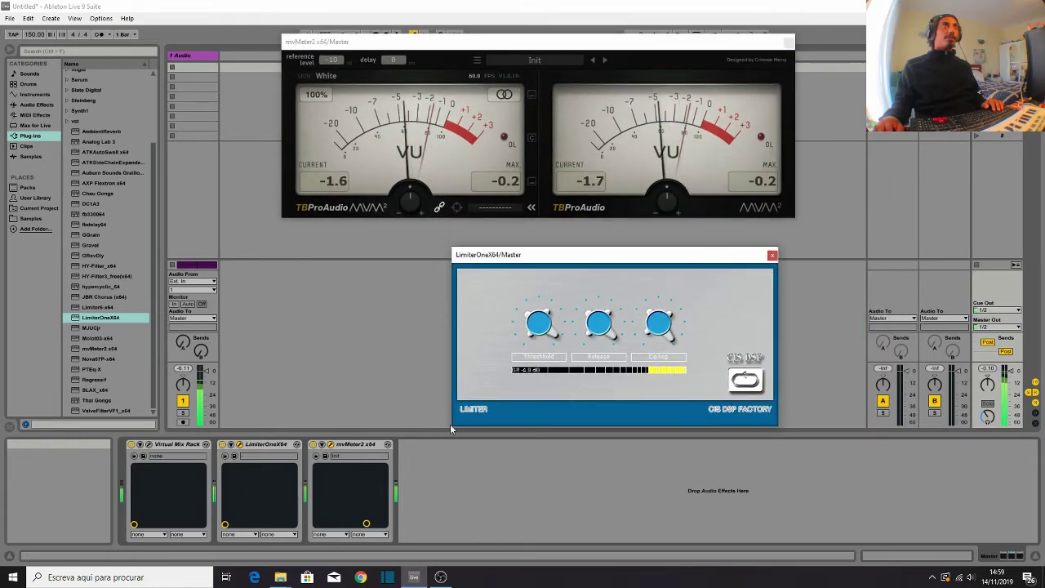
left_click(150, 446)
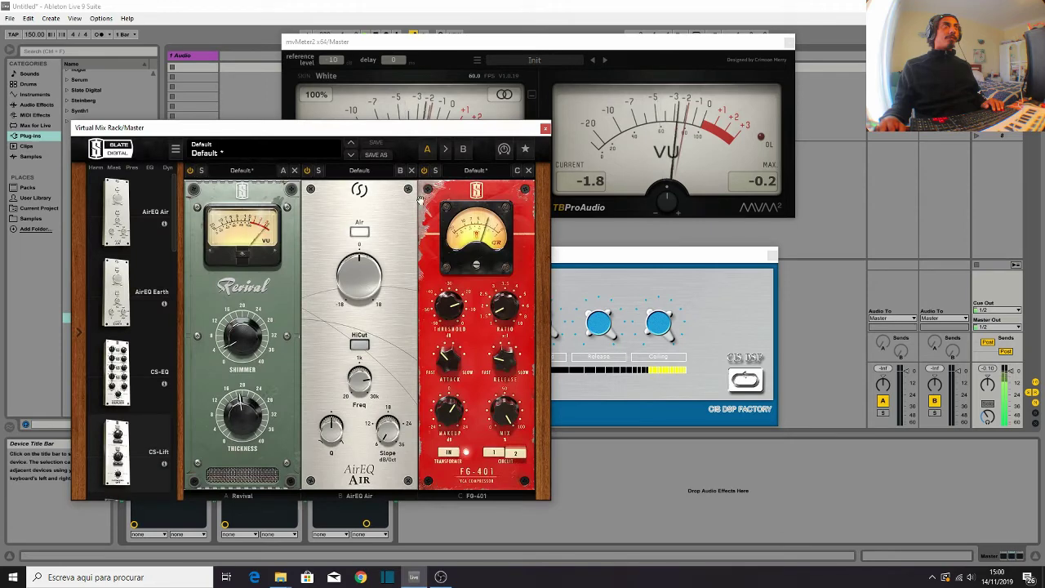
left_click_drag(441, 134, 668, 244)
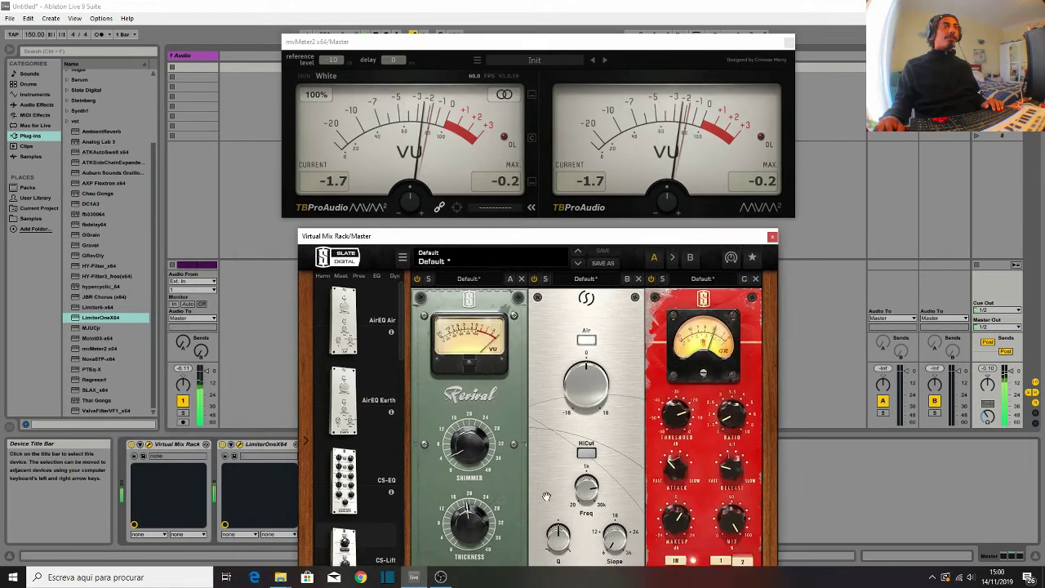
mouse_move(677, 527)
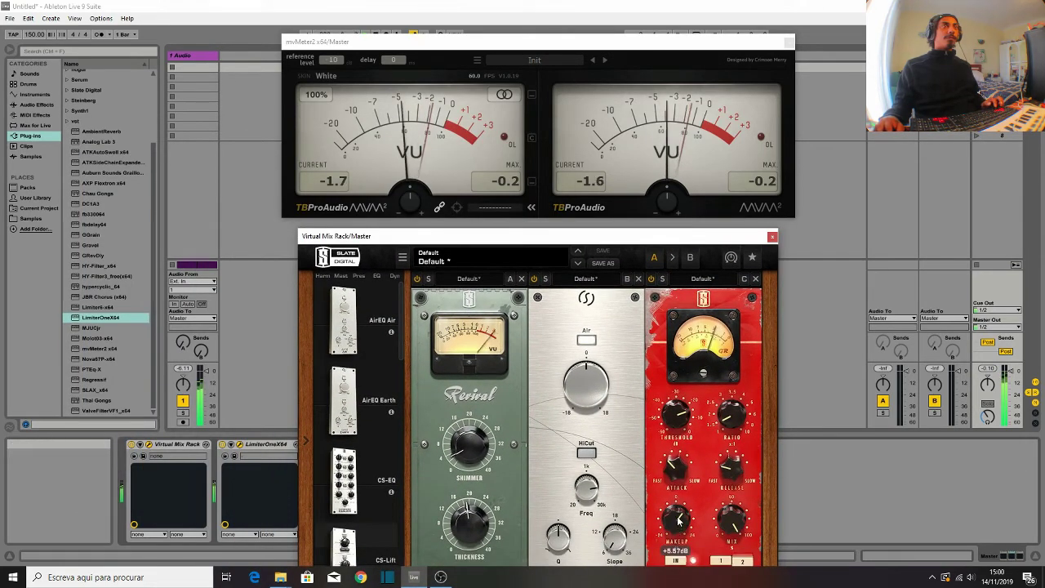
left_click_drag(678, 519, 677, 514)
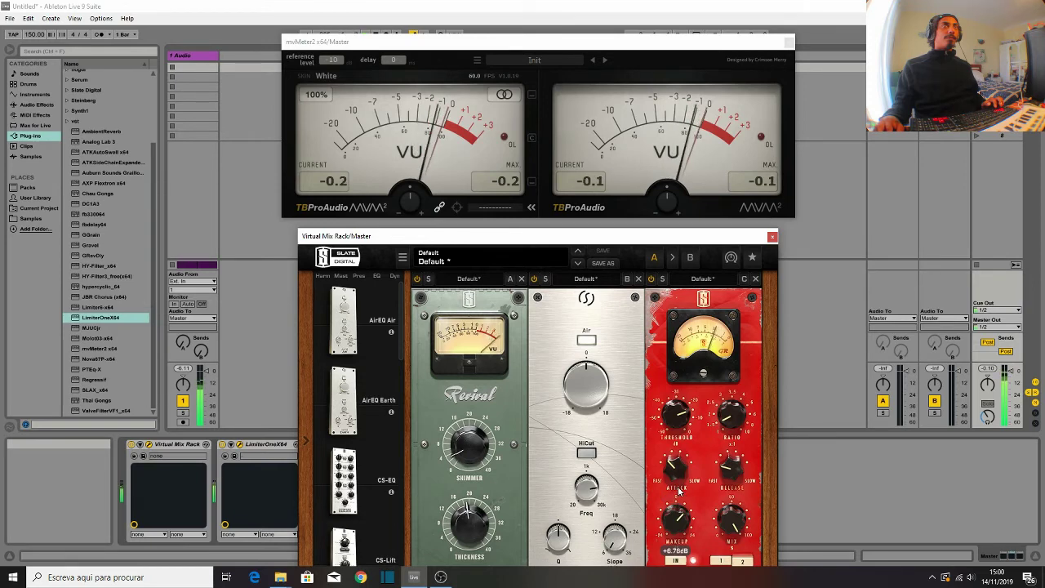
left_click(774, 238)
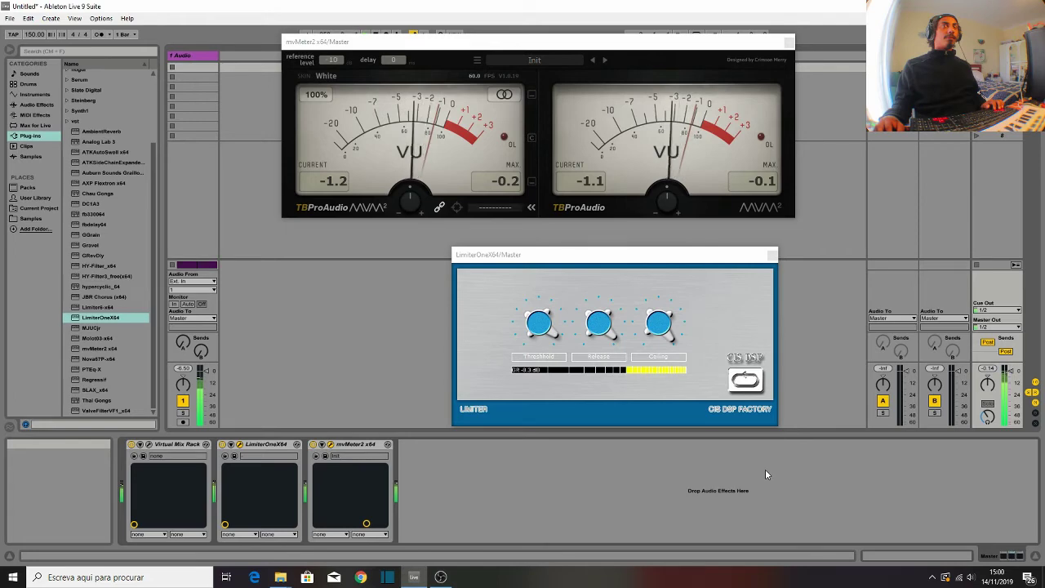
Step: Glance at the audio levels in OBS, return to Live's Arrangement View, and close the mvMeter2 and LimiterOneX64 windows
left_click(441, 577)
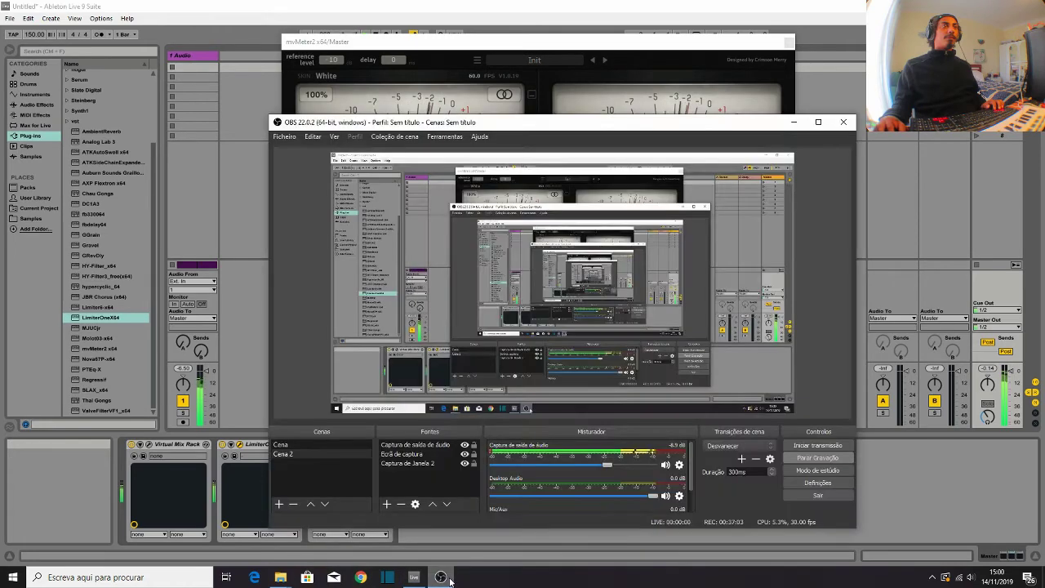
left_click(447, 578)
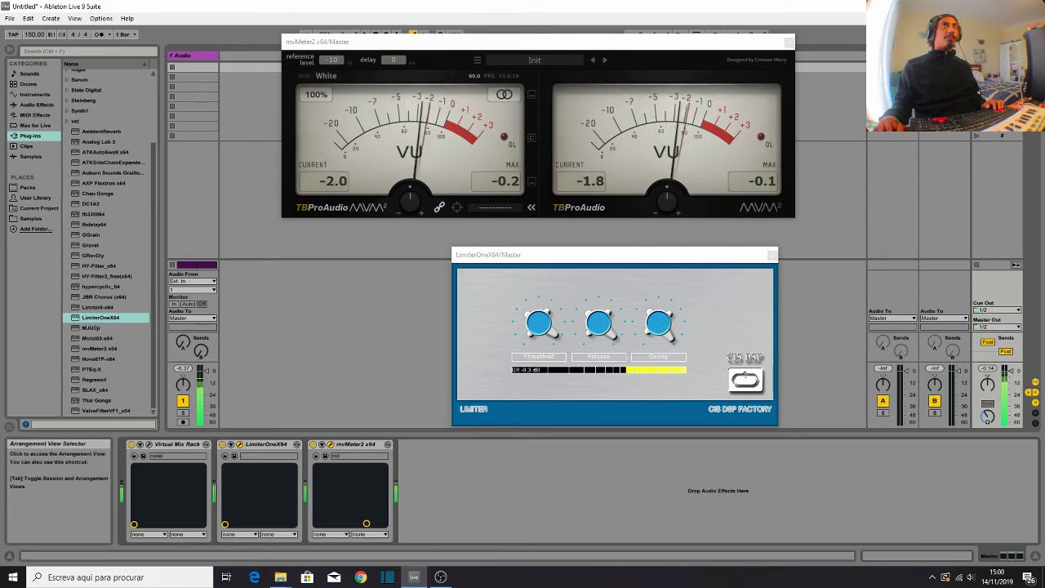
key("Tab")
left_click(789, 40)
left_click(772, 254)
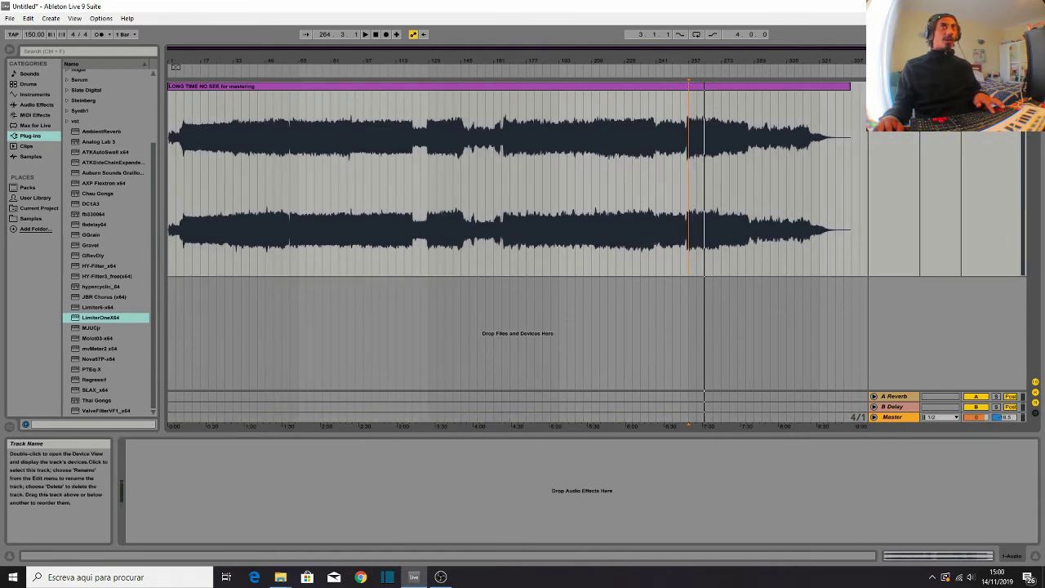
Step: Add a second audio track, make it taller, set its input to 1-Audio, and arm it for recording
key("ctrl+t")
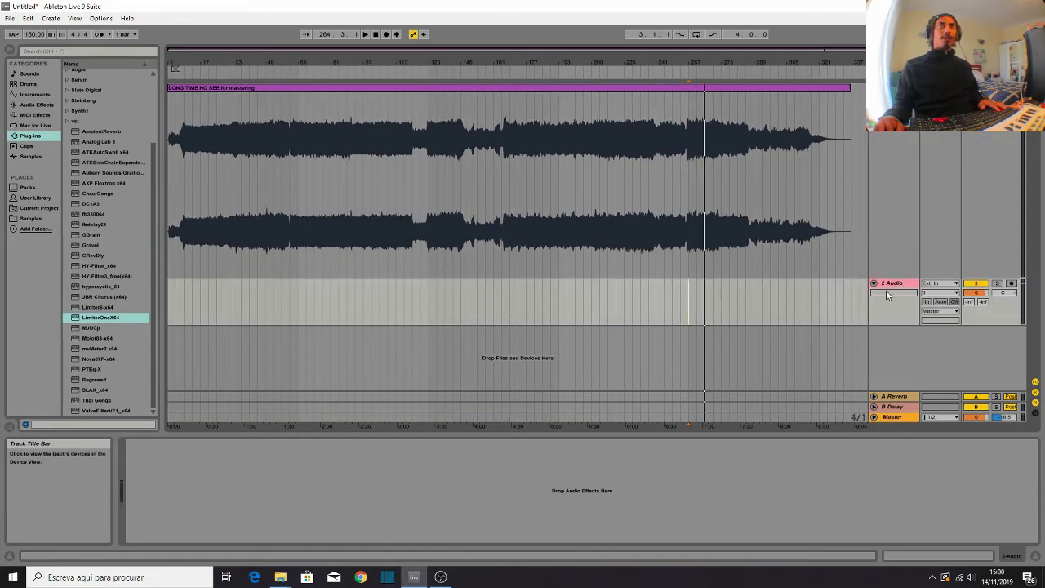
left_click_drag(888, 324, 888, 363)
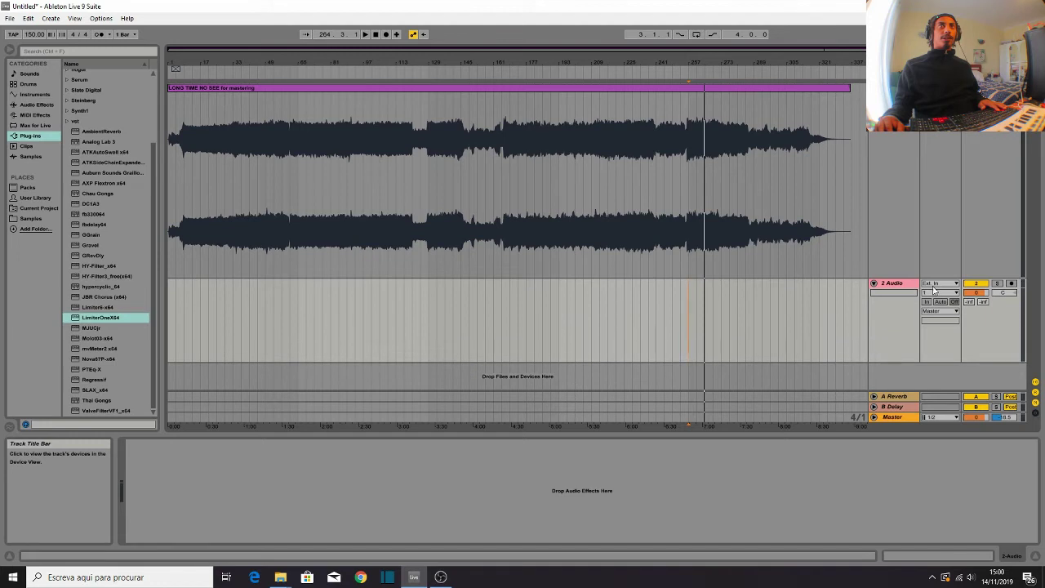
left_click(939, 283)
left_click(940, 319)
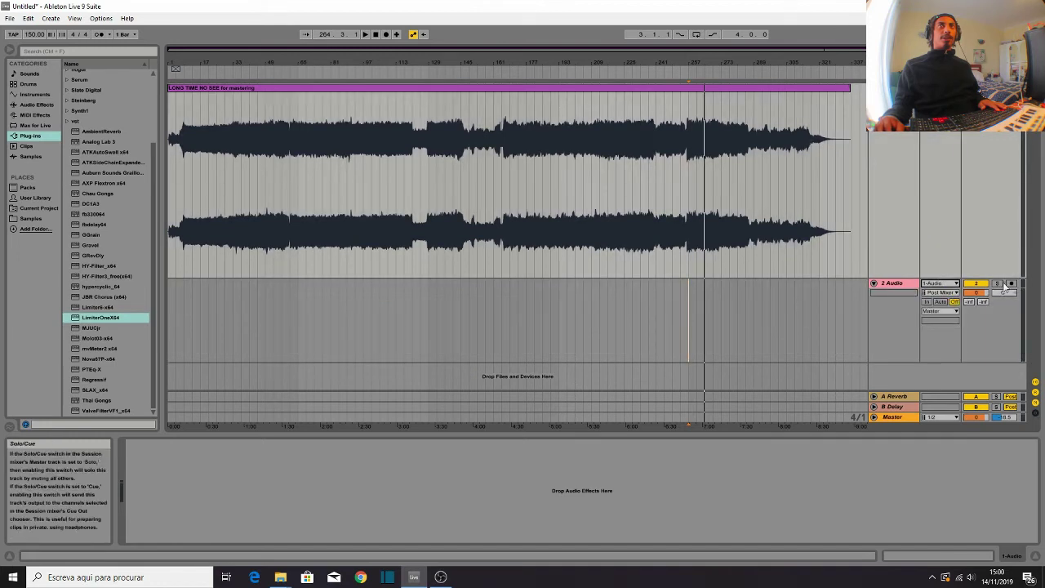
left_click(1011, 283)
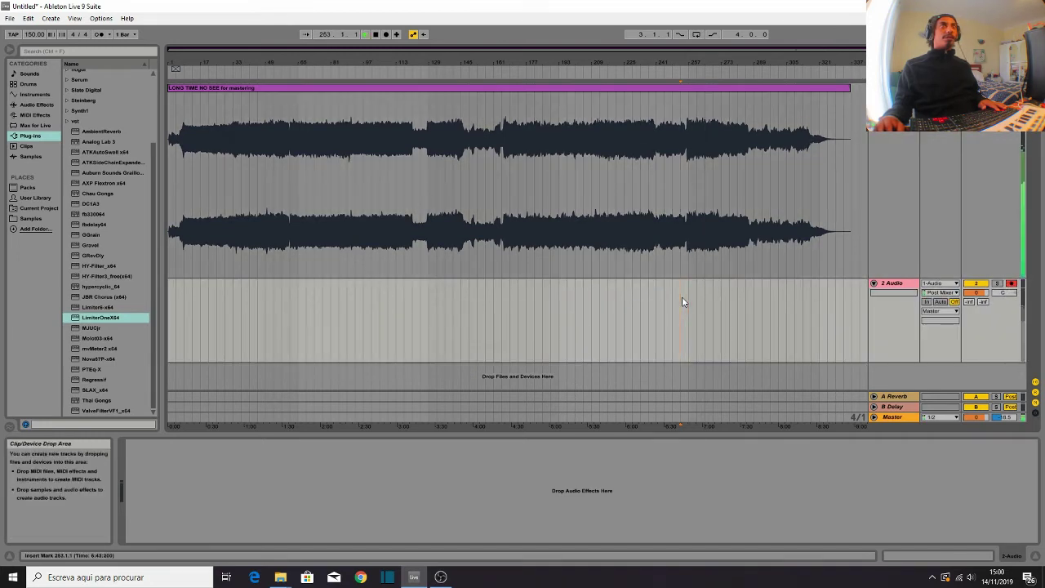
Step: Record about 12 bars of the song onto the second track starting at bar 253
left_click(681, 297)
left_click(365, 34)
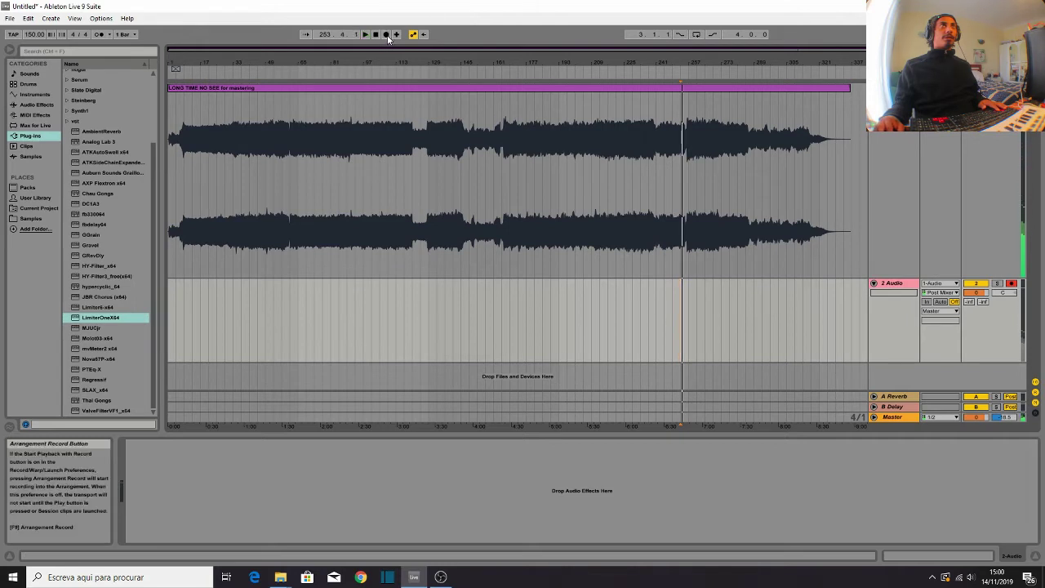
left_click(387, 34)
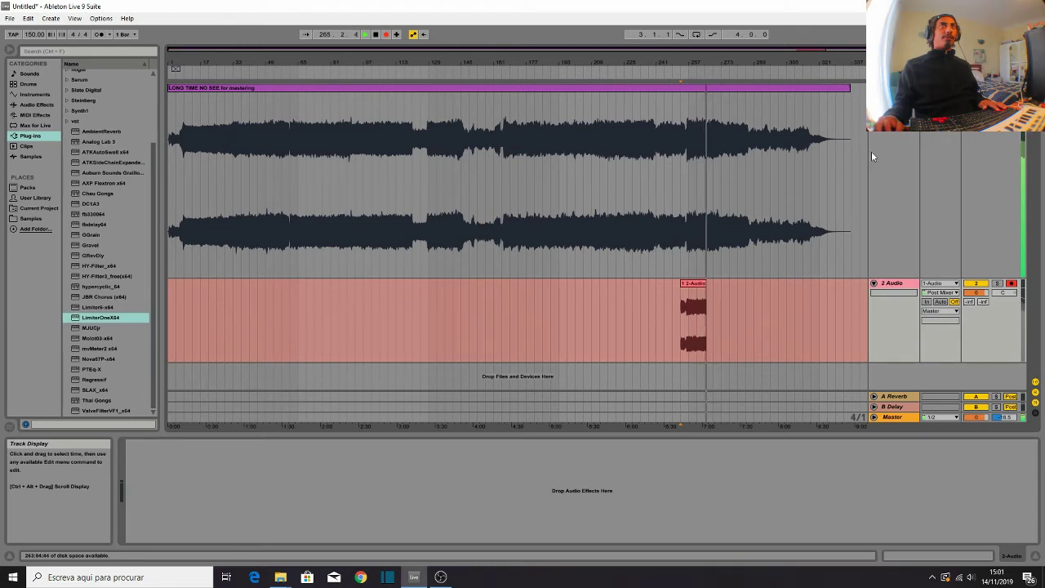
key("space")
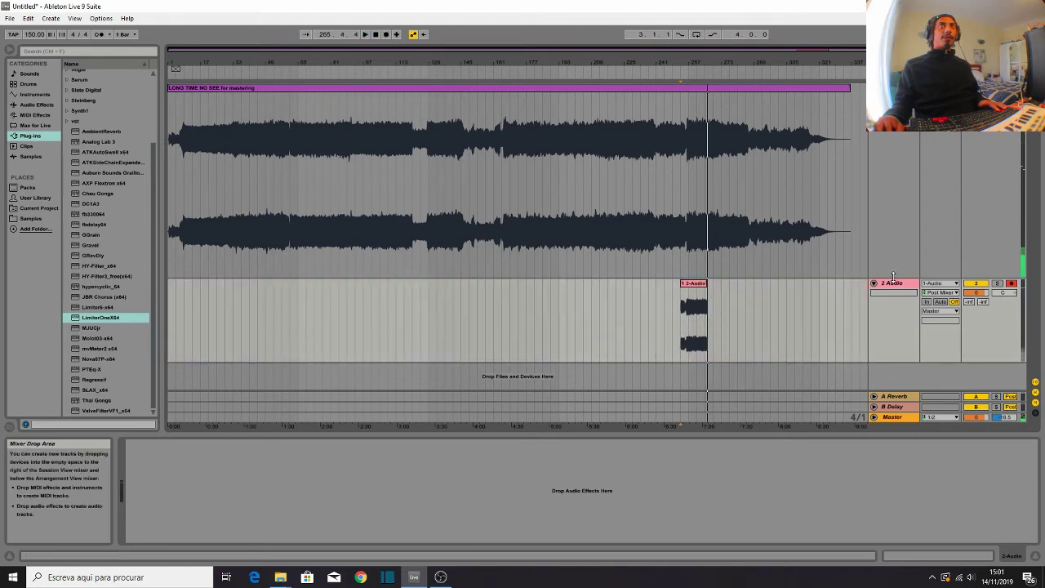
Step: Adjust both tracks' heights to compare the recorded clip's waveform with the original mix
left_click_drag(890, 361, 894, 390)
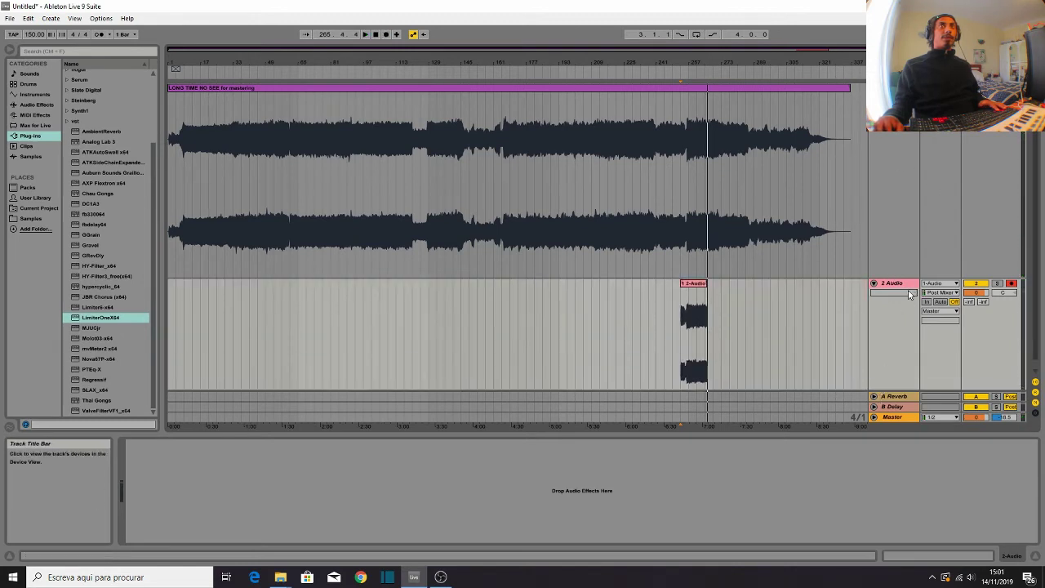
left_click_drag(913, 278, 916, 216)
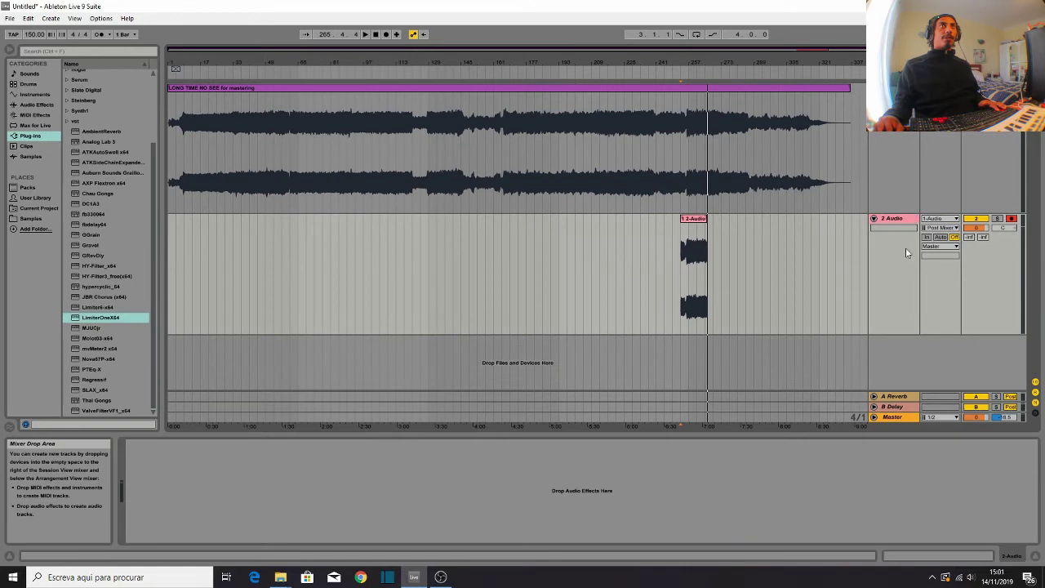
left_click_drag(888, 335, 875, 369)
left_click_drag(899, 215, 897, 228)
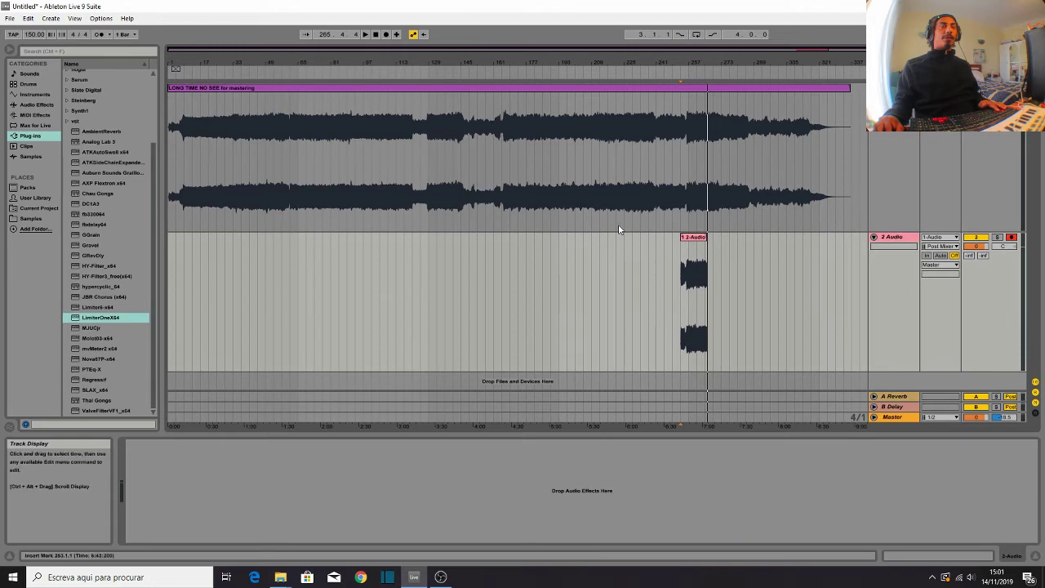
left_click(705, 263)
key("plus")
key("plus")
key("plus")
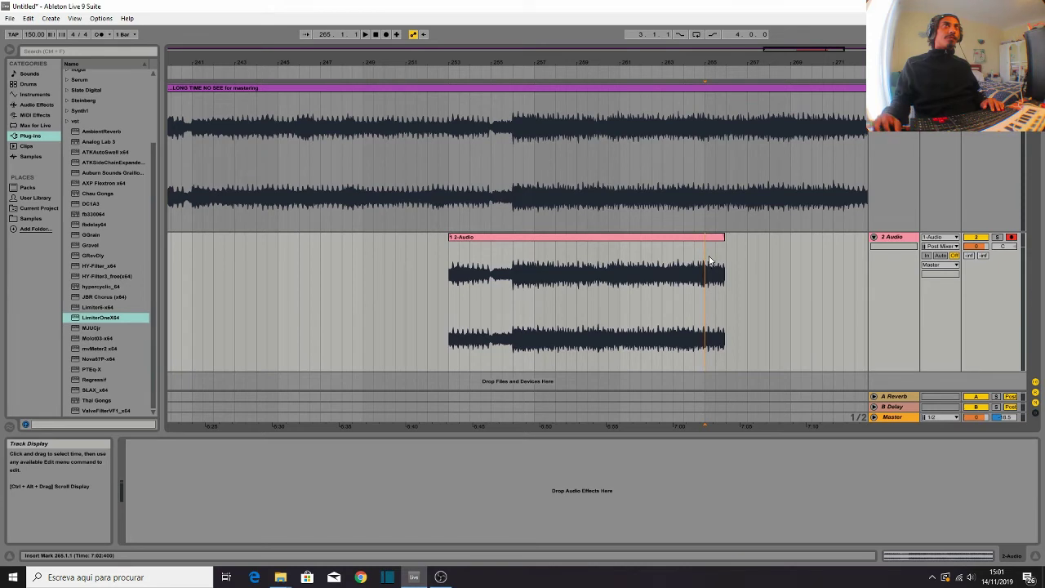
Step: Delete the recorded clip and change the second track's input to Master
left_click(706, 238)
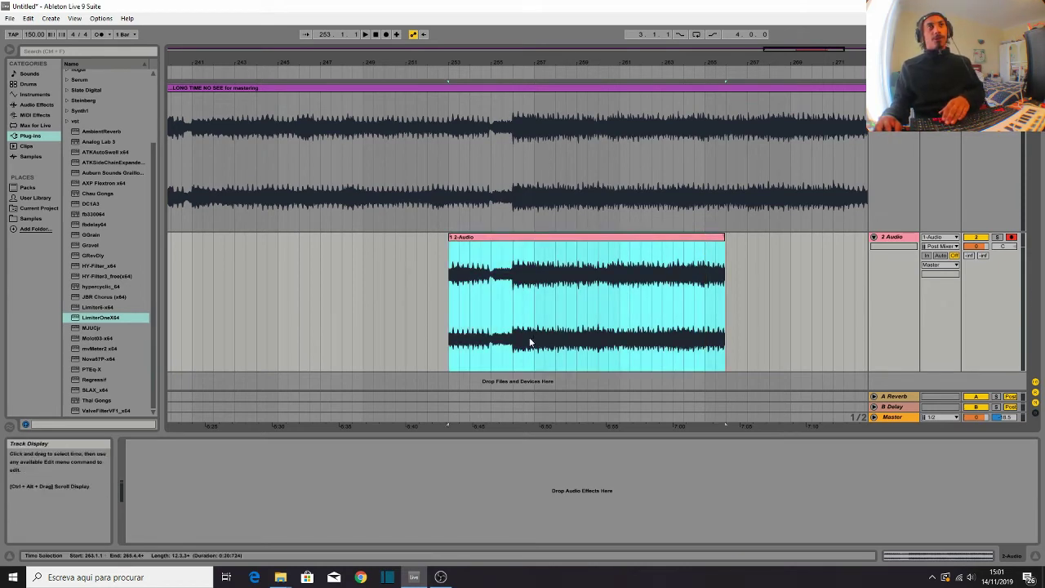
key("Delete")
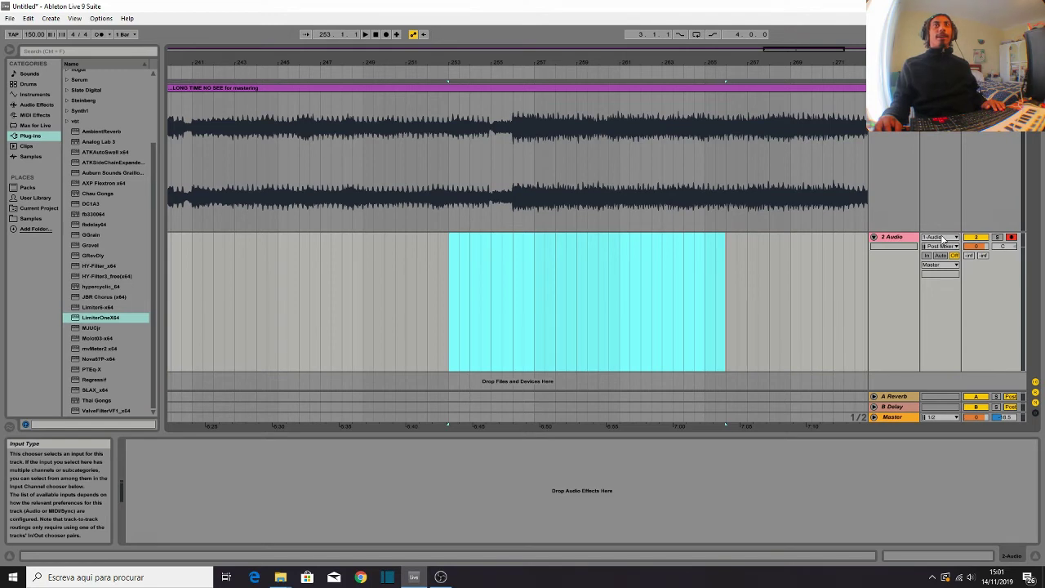
left_click(944, 241)
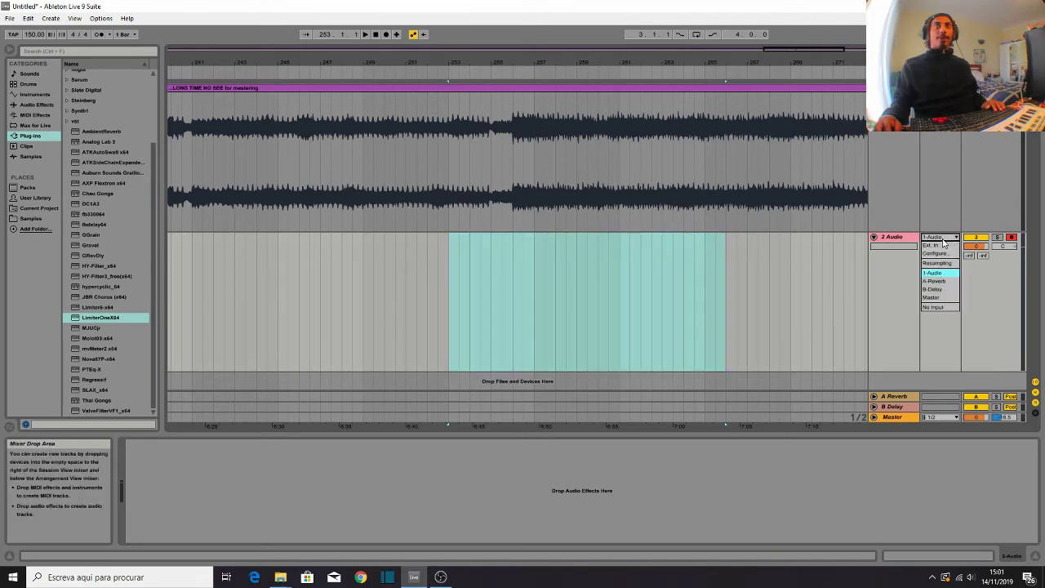
left_click(932, 297)
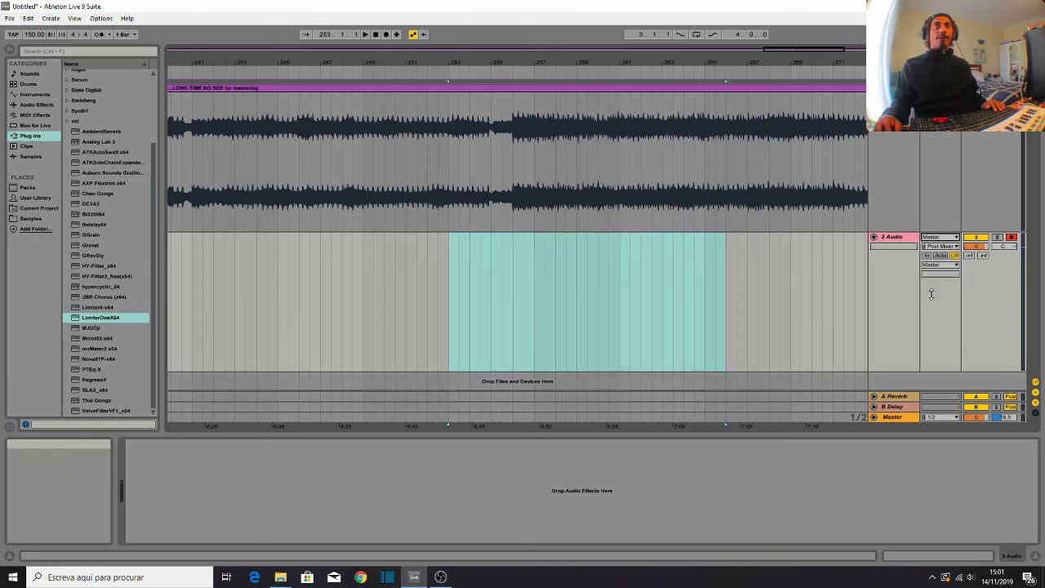
Step: Record about six bars of the Master output onto the second track starting at bar 255
left_click(511, 266)
left_click(492, 268)
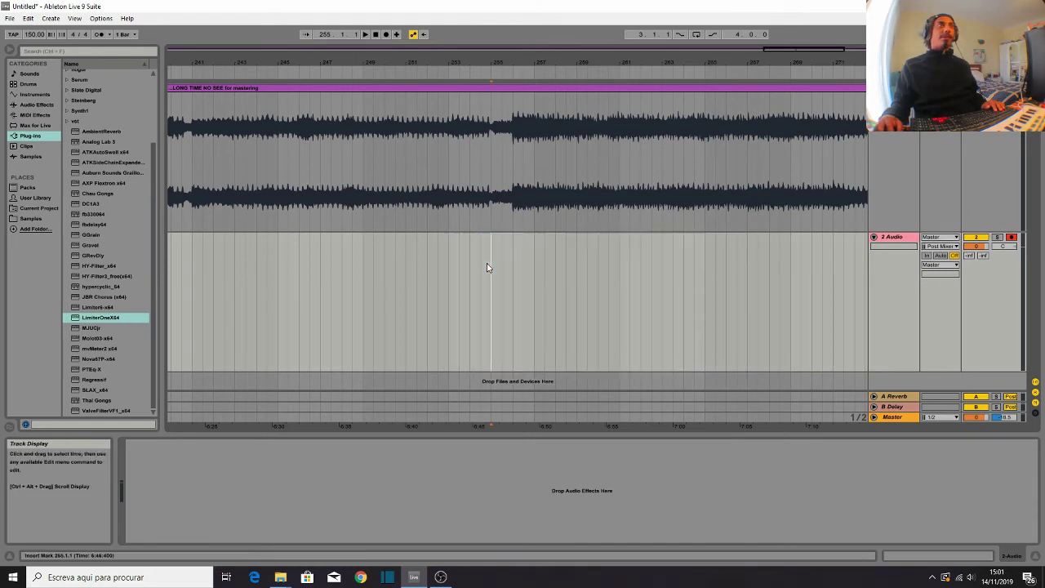
left_click(386, 34)
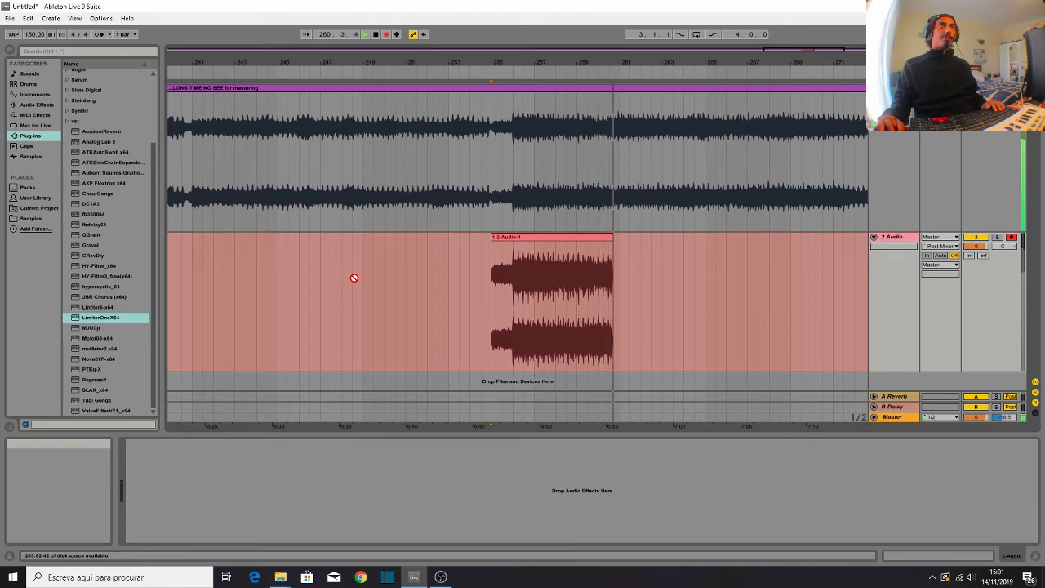
key("space")
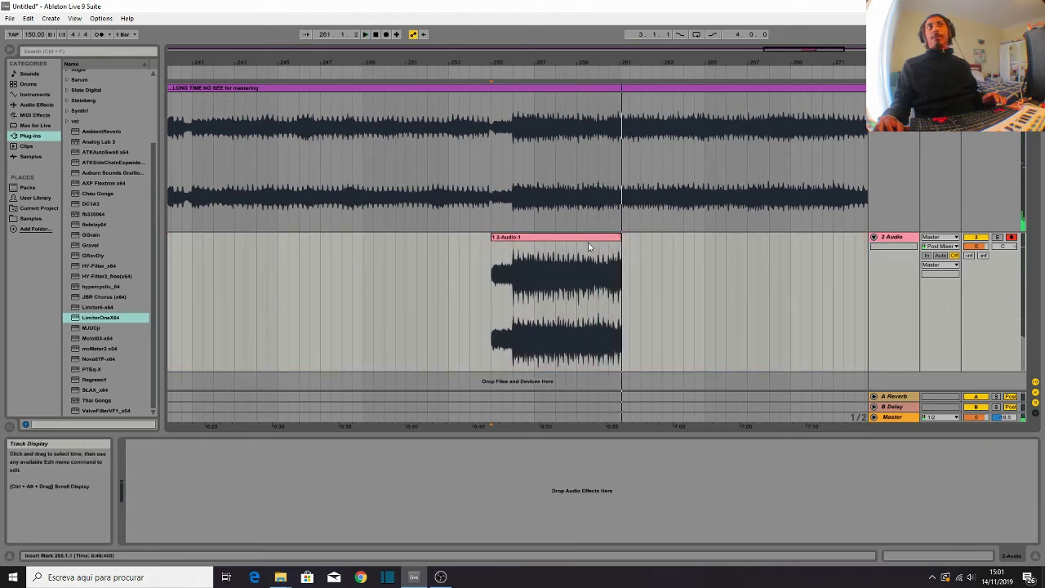
Step: Delete the Master recording and remove the second audio track
left_click(587, 246)
key("Delete")
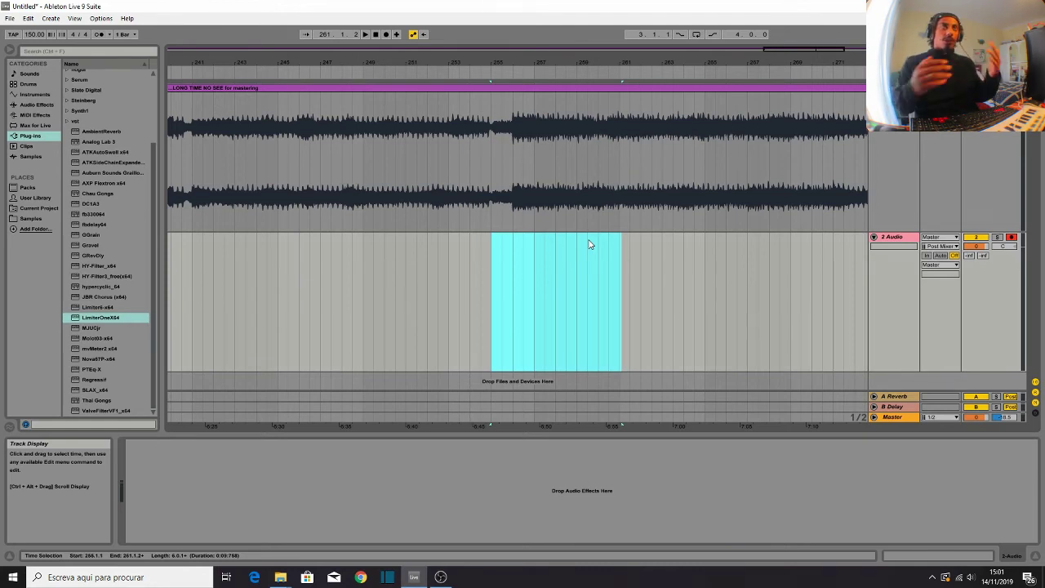
left_click(501, 260)
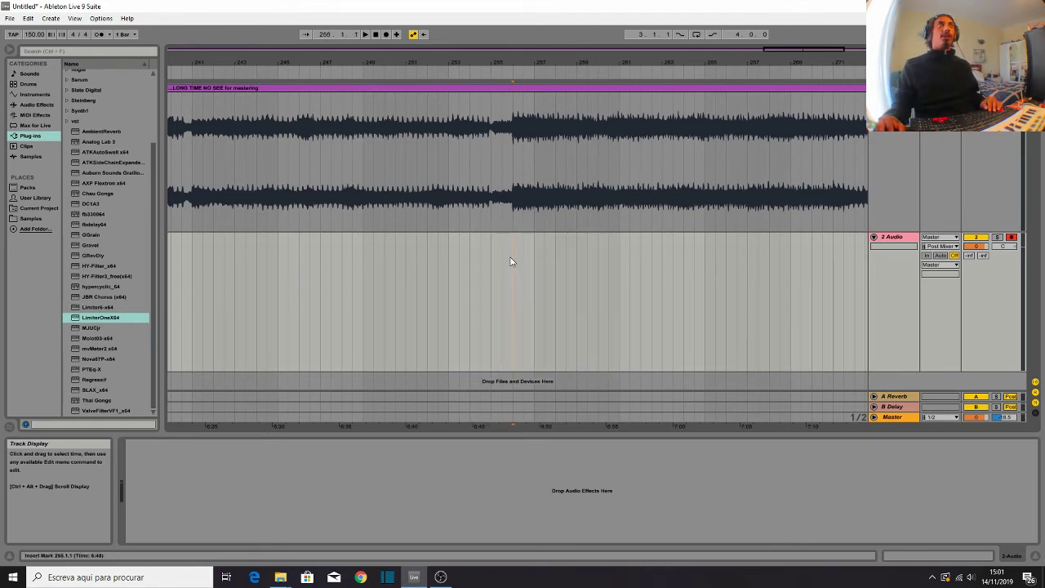
left_click(894, 237)
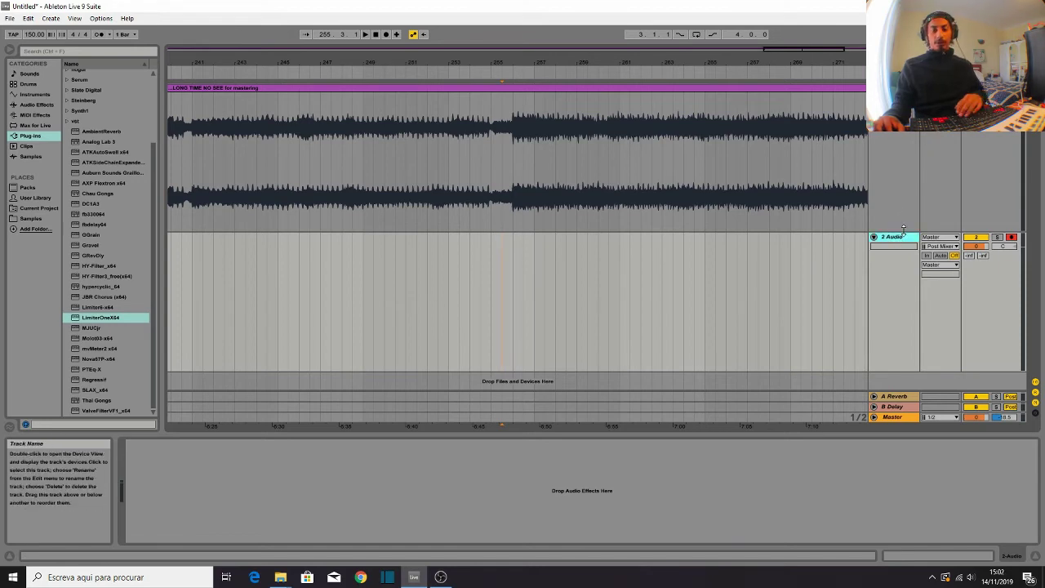
key("Delete")
Step: Play the song and, in Session View, check the Master's level in mvMeter2 and LimiterOneX64's gain reduction, closing the limiter window again
key("space")
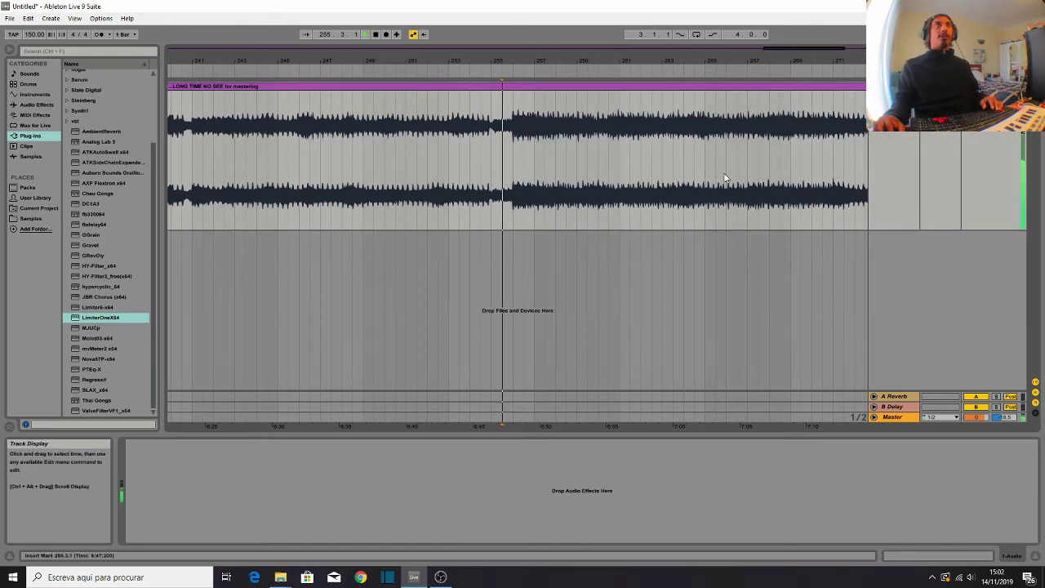
left_click(912, 421)
key("Tab")
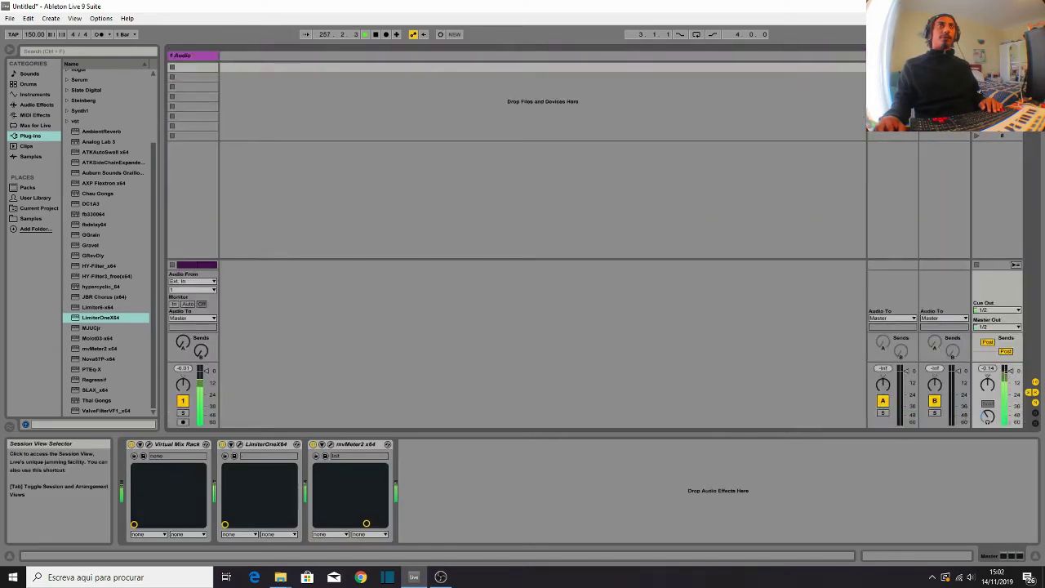
left_click(330, 445)
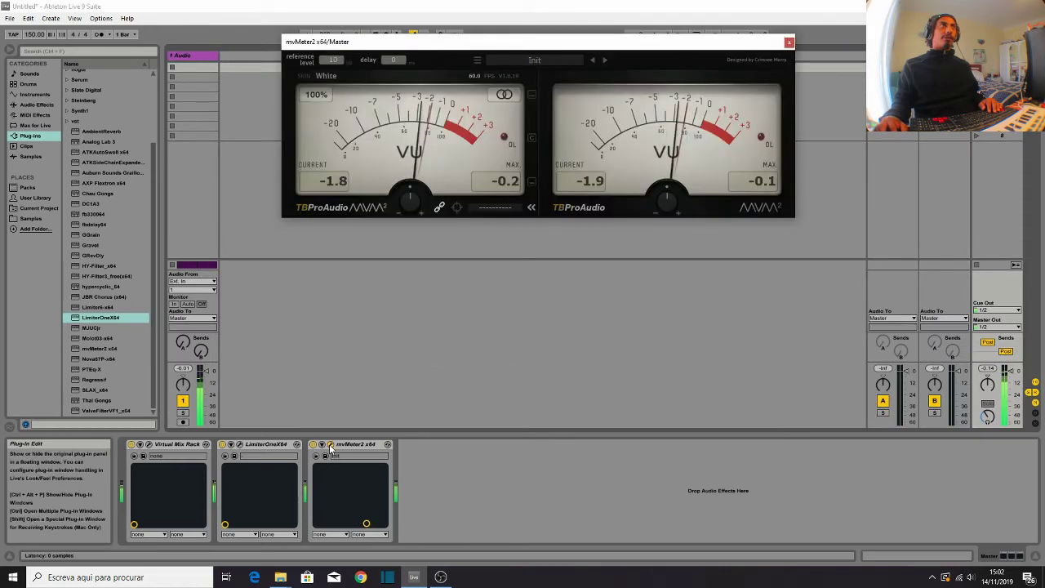
left_click(240, 445)
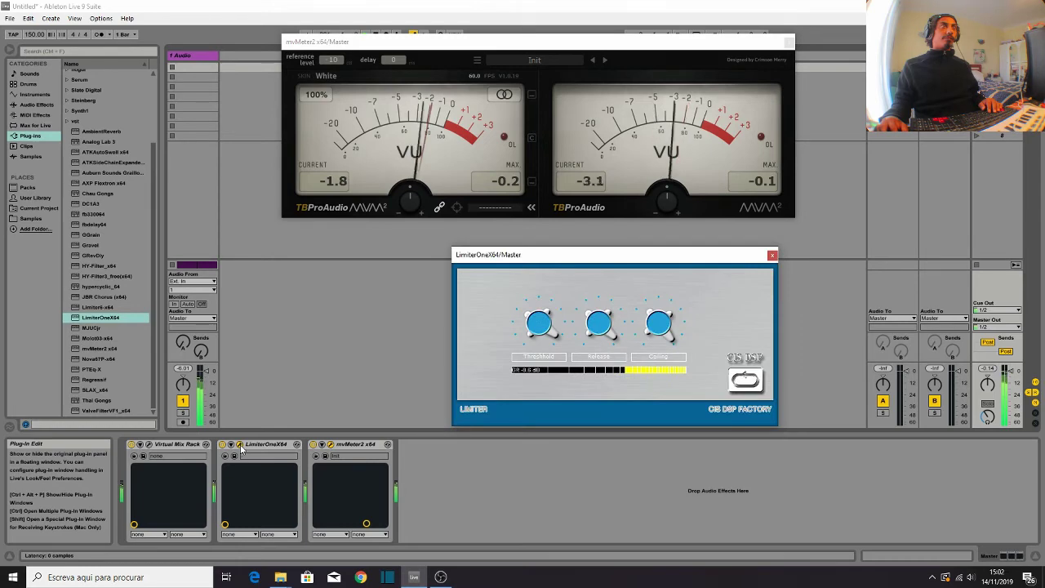
left_click(240, 445)
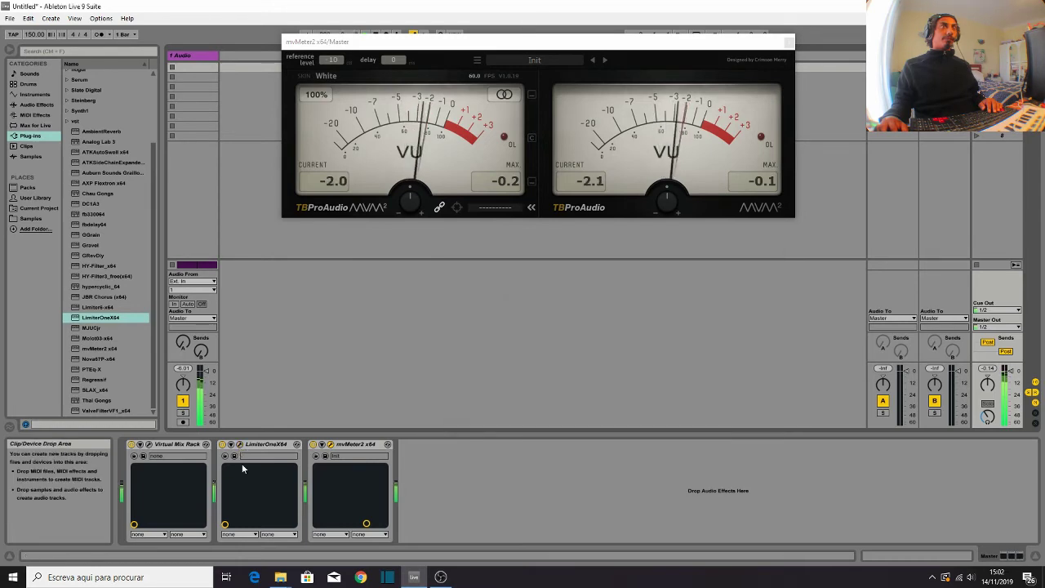
Step: Raise the FG-401 compressor's makeup gain in Virtual Mix Rack to about +8 dB and close the rack window
left_click(148, 444)
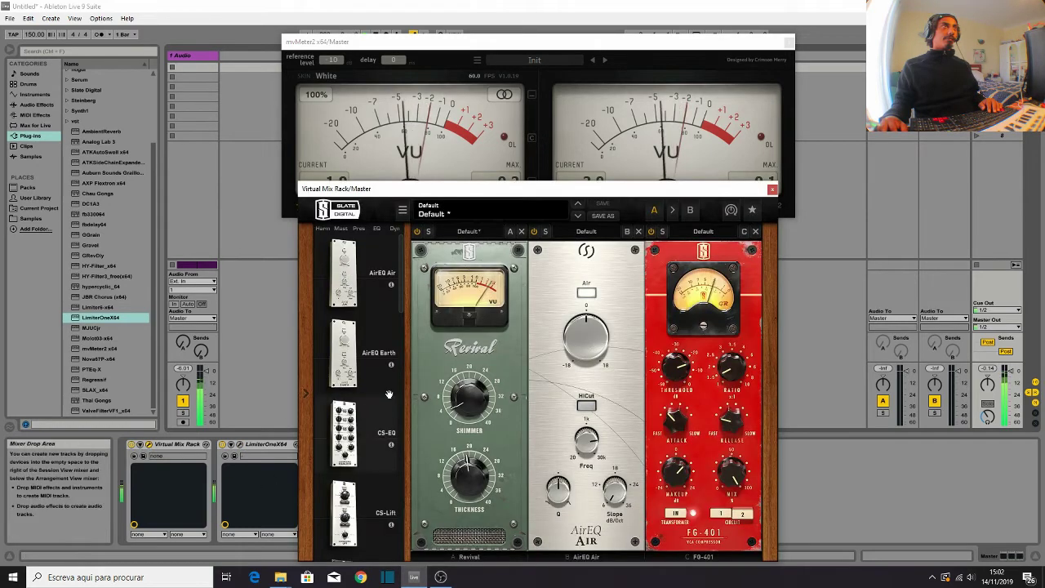
left_click_drag(473, 189, 403, 170)
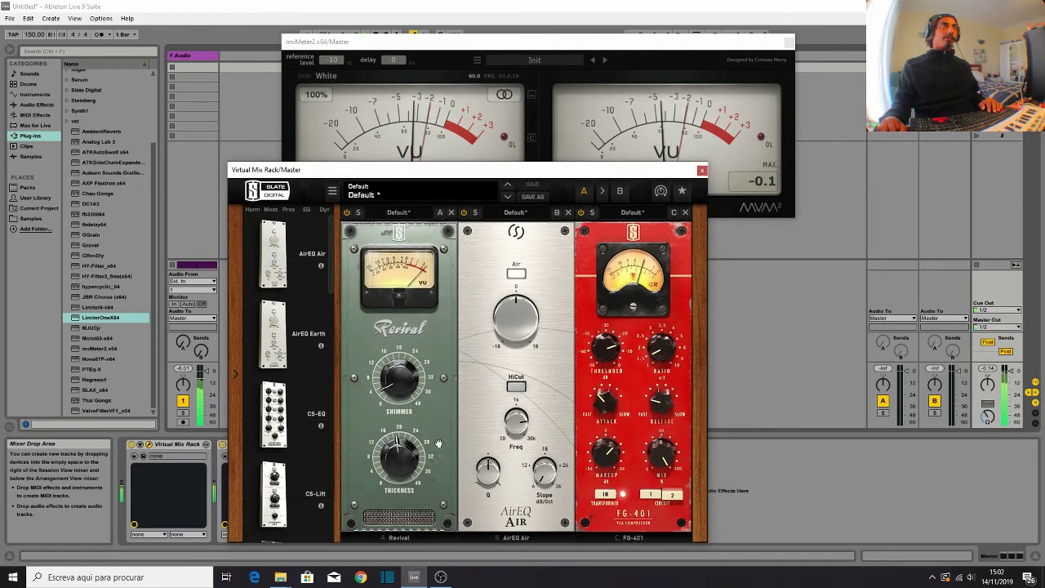
left_click_drag(608, 465, 619, 370)
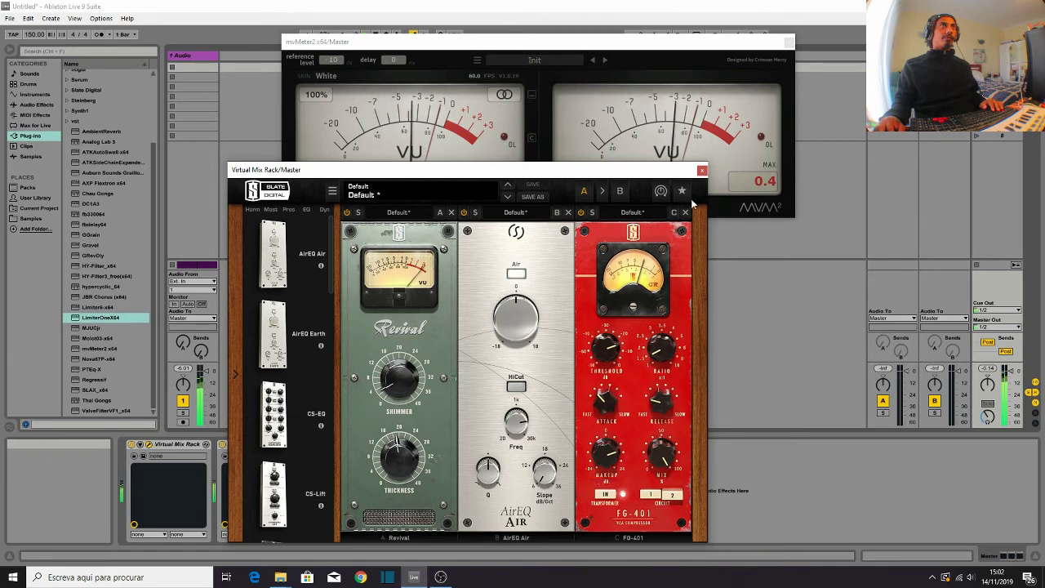
left_click(701, 171)
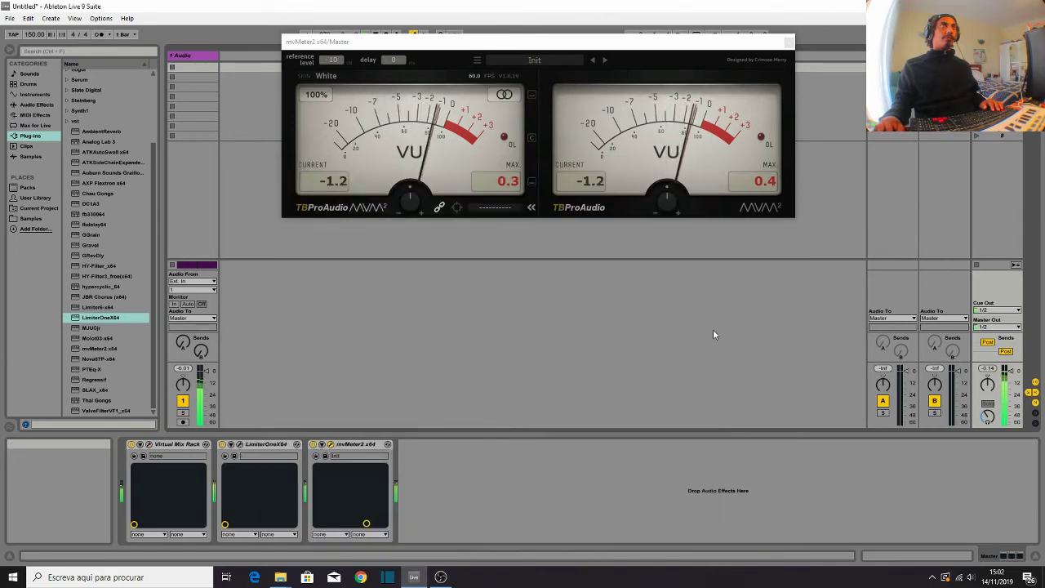
Step: Check LimiterOneX64's gain reduction against the FG-401 makeup setting, leaving only the limiter and meter windows open
left_click(239, 445)
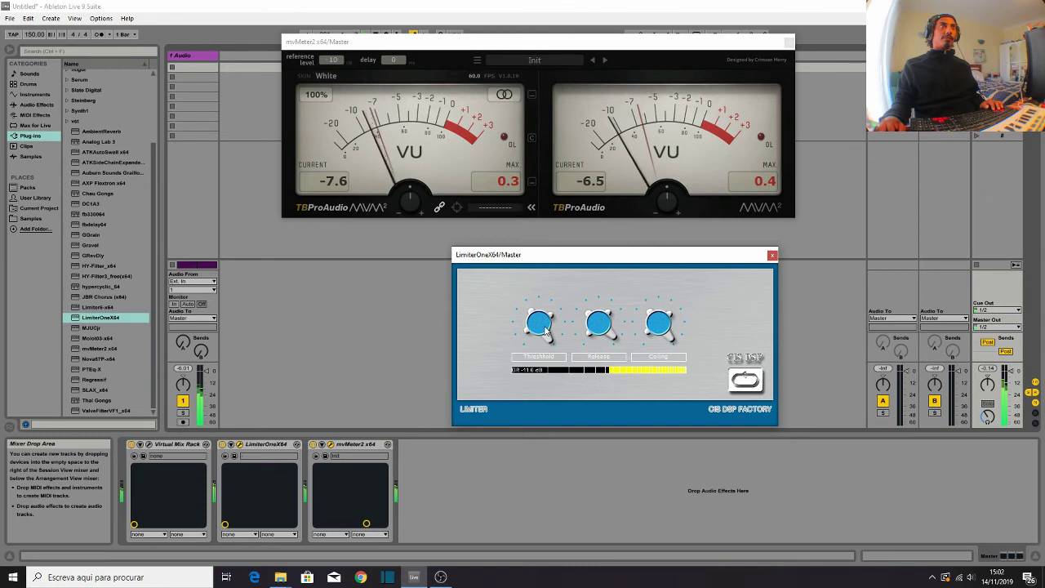
key("space")
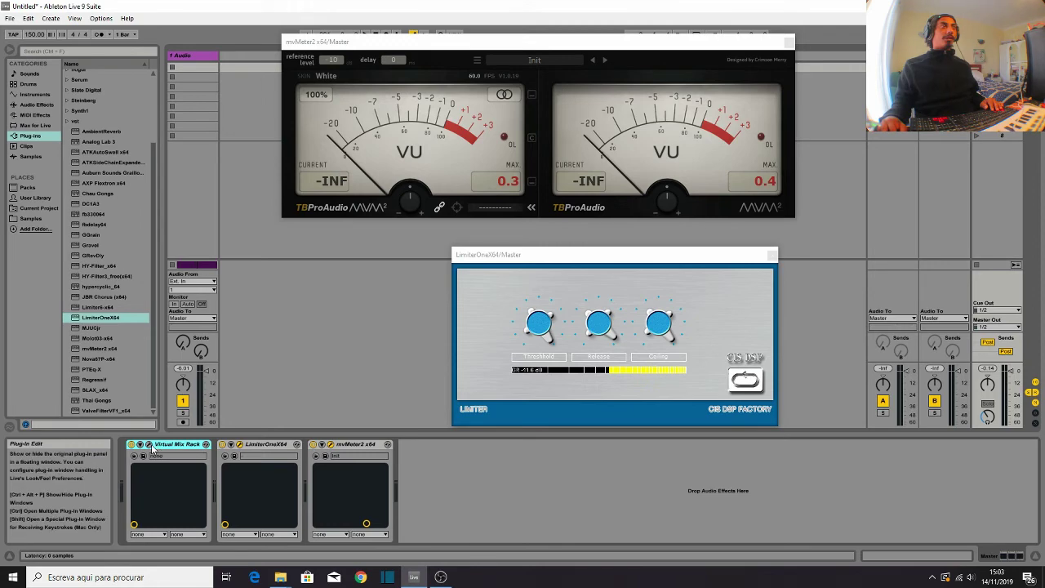
left_click(150, 445)
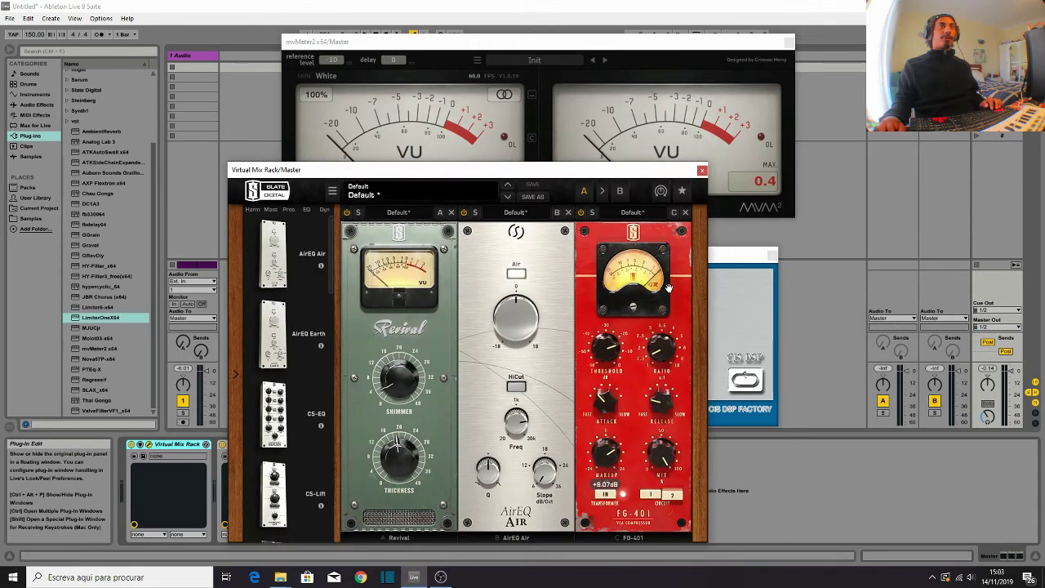
left_click(701, 170)
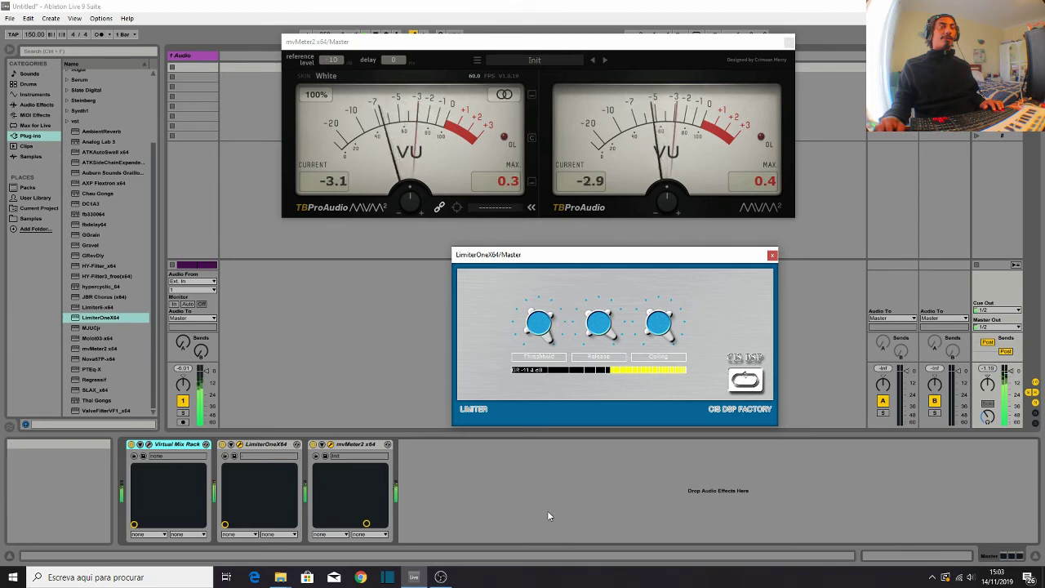
Step: Place the LimiterOneX64 window beside Virtual Mix Rack and adjust the FG-401 makeup gain and the limiter's threshold during playback
left_click(150, 444)
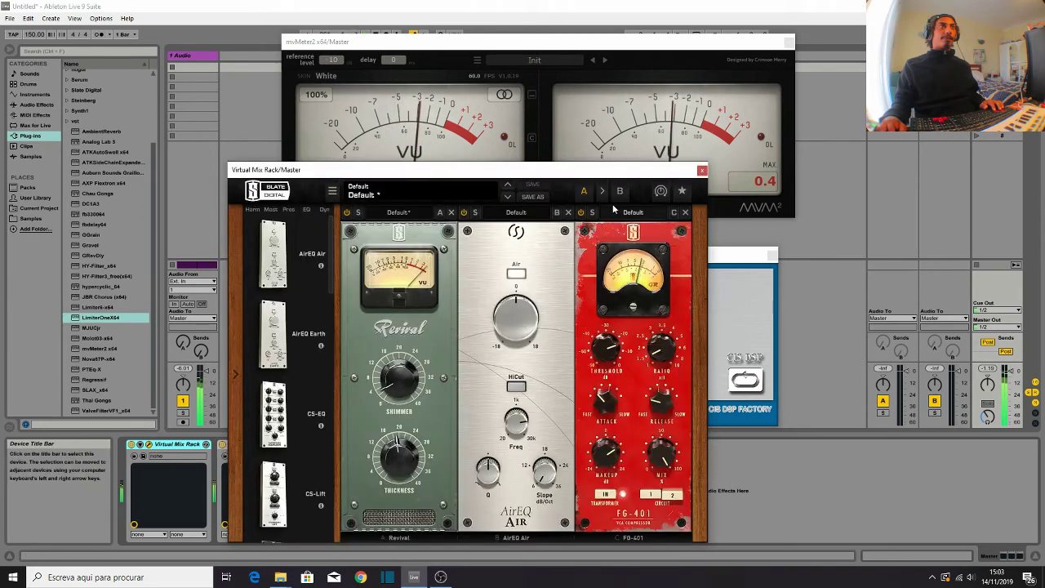
left_click_drag(743, 255, 999, 199)
left_click(606, 472)
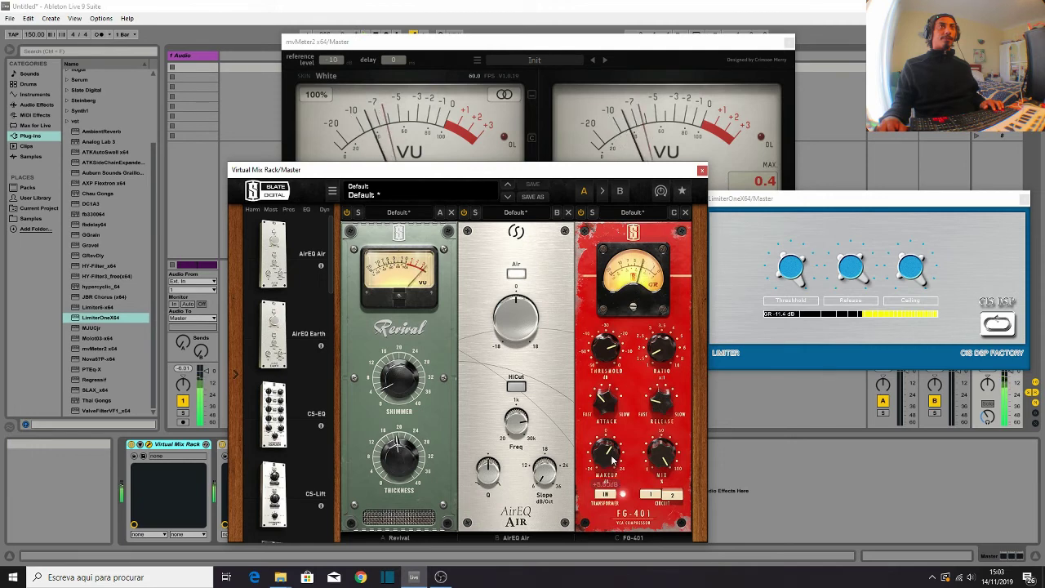
left_click(766, 270)
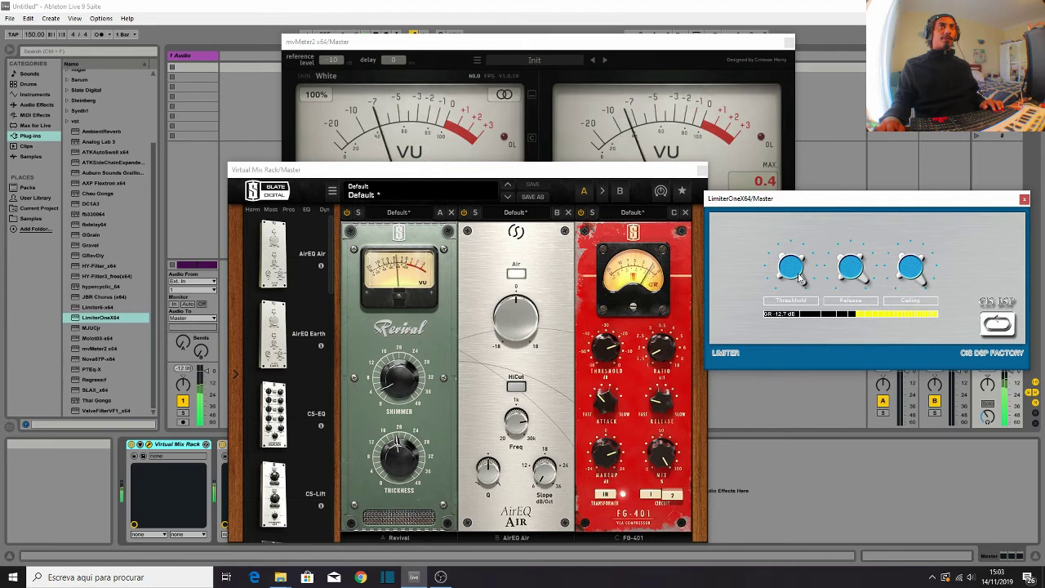
left_click_drag(799, 278, 805, 266)
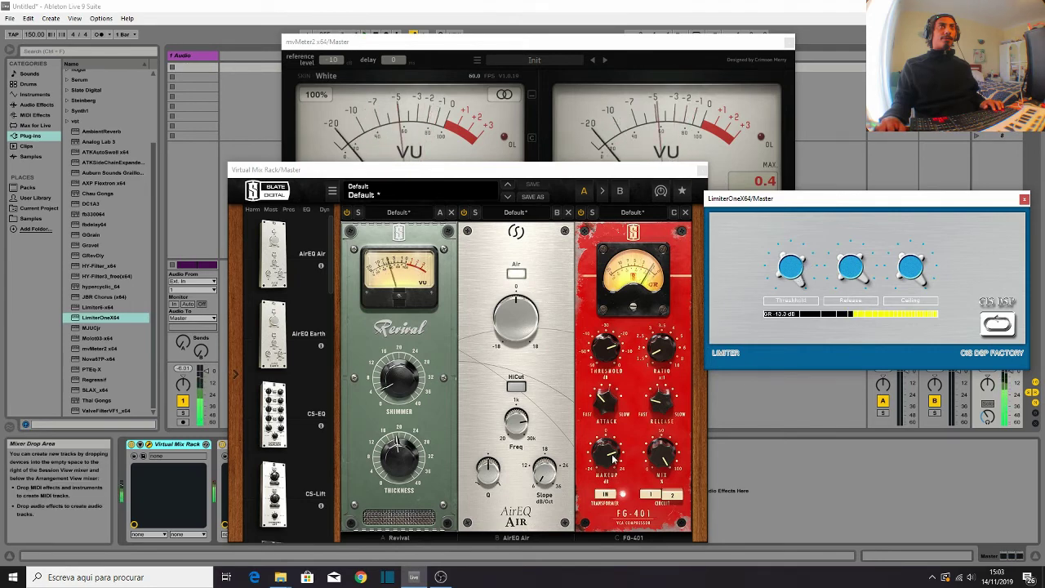
Step: Rebalance the FG-401 makeup gain against the LimiterOneX64 threshold and close all three plug-in windows
left_click(607, 476)
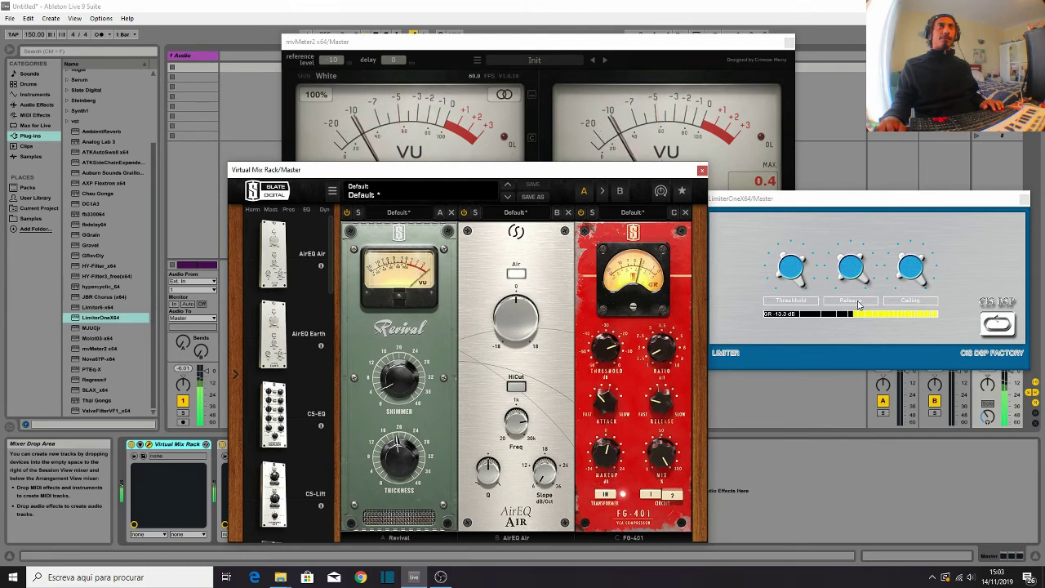
left_click_drag(794, 271, 797, 282)
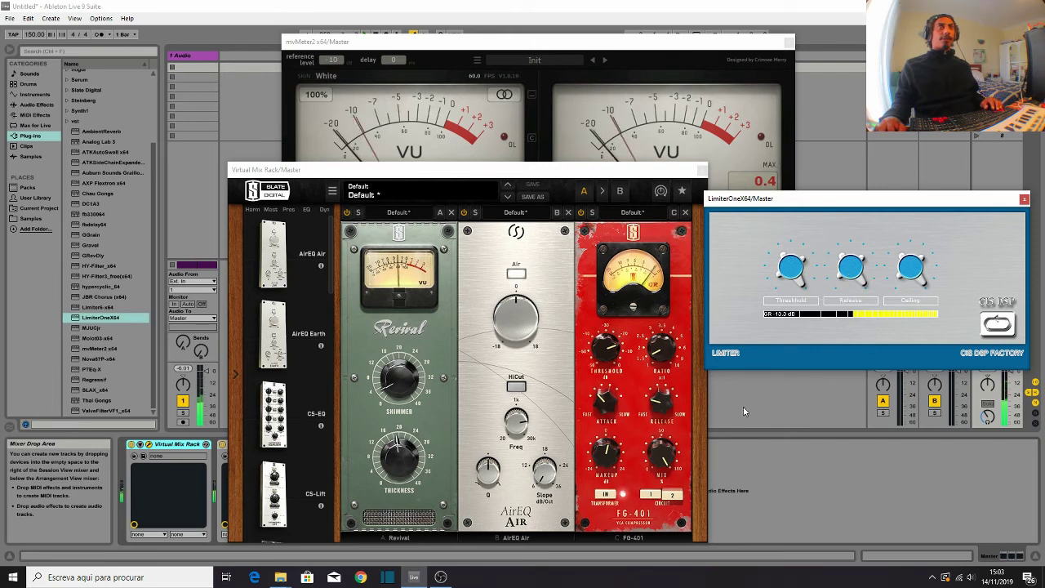
left_click_drag(784, 264, 798, 284)
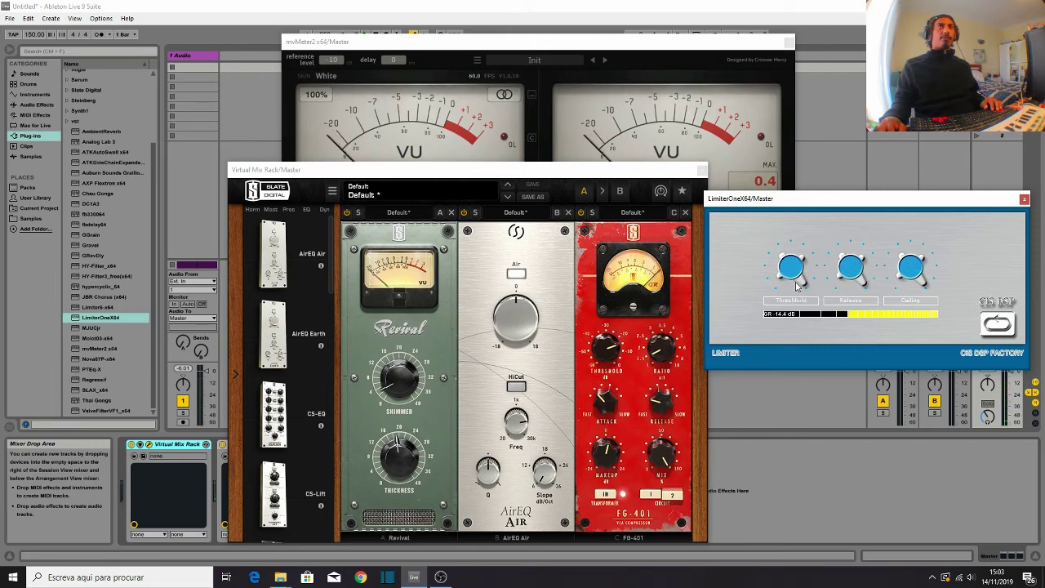
left_click_drag(606, 468, 613, 460)
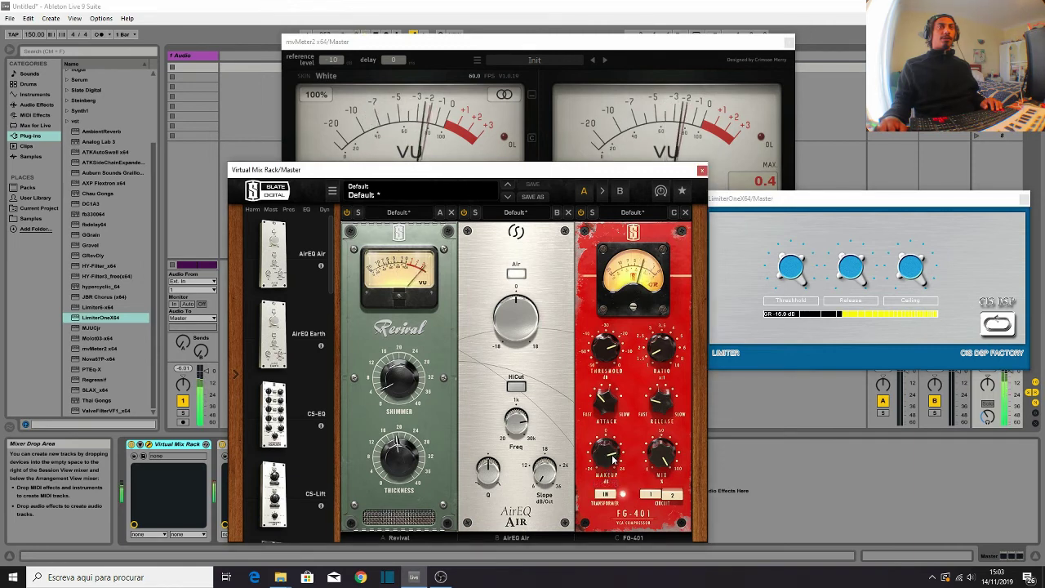
left_click(1024, 199)
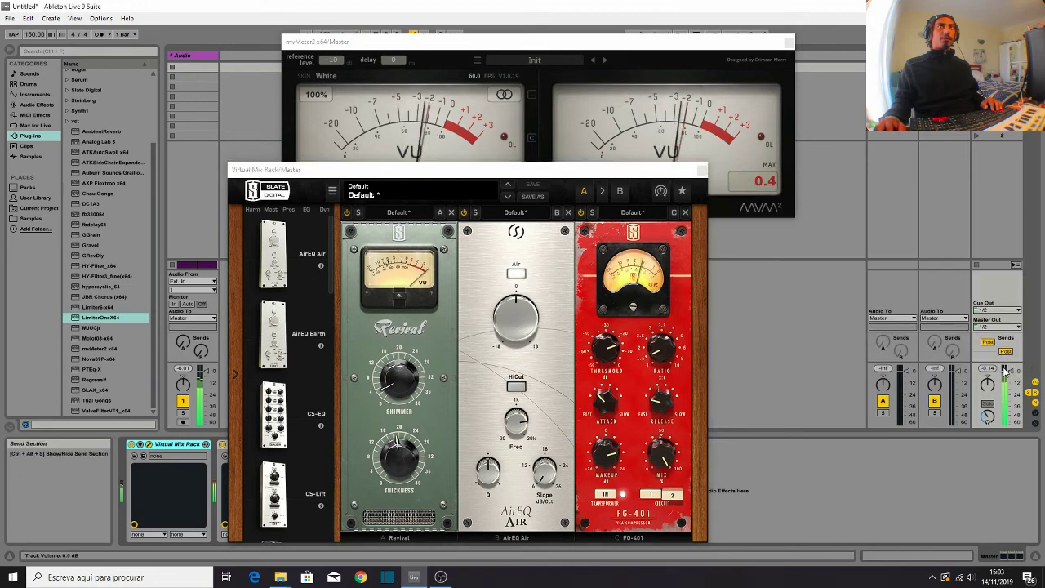
left_click(701, 169)
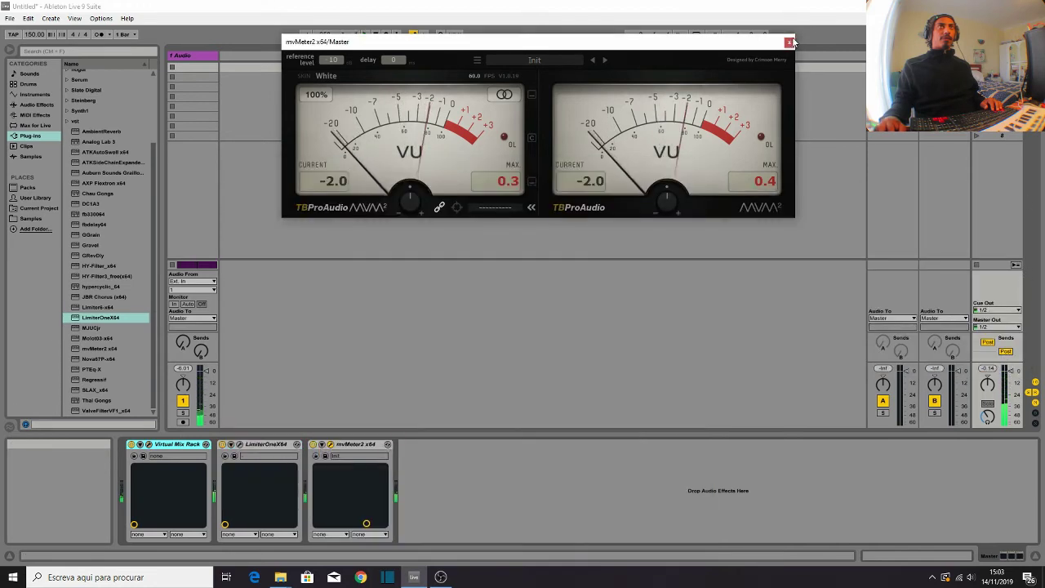
left_click(789, 36)
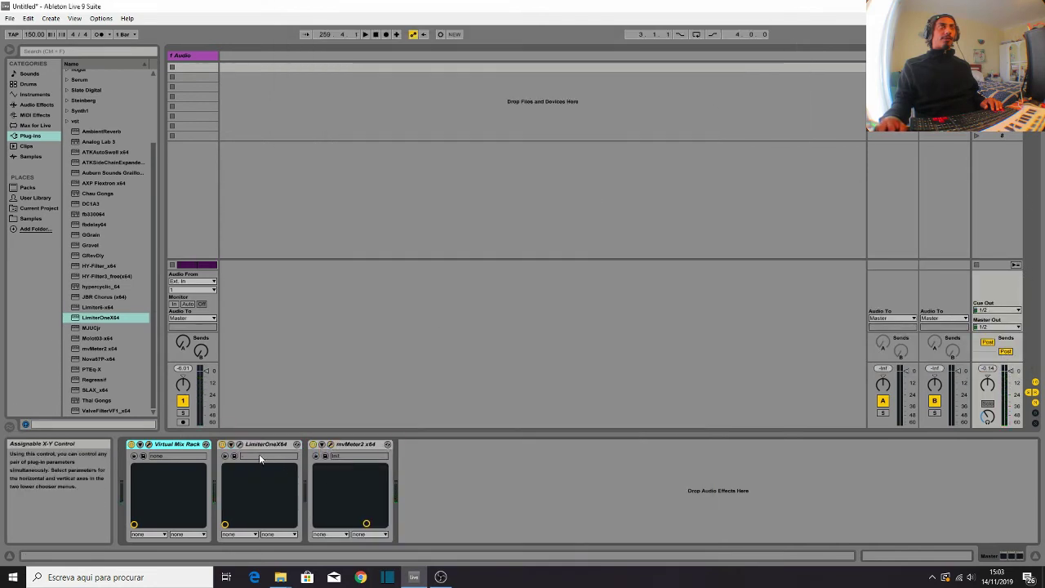
Step: Turn off LimiterOneX64 and insert Live's own Limiter directly after Virtual Mix Rack on the Master track
left_click(222, 445)
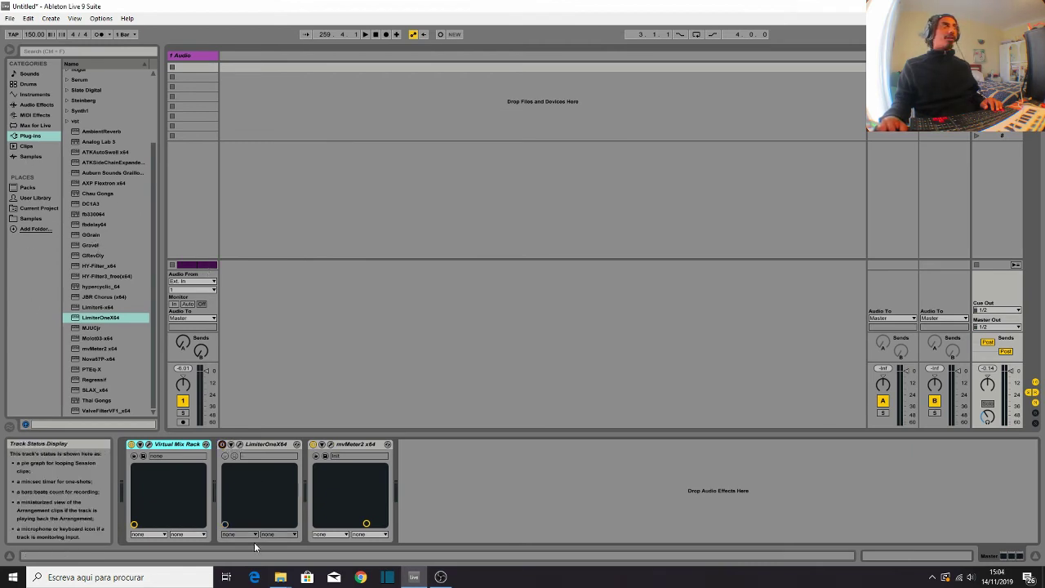
left_click(260, 444)
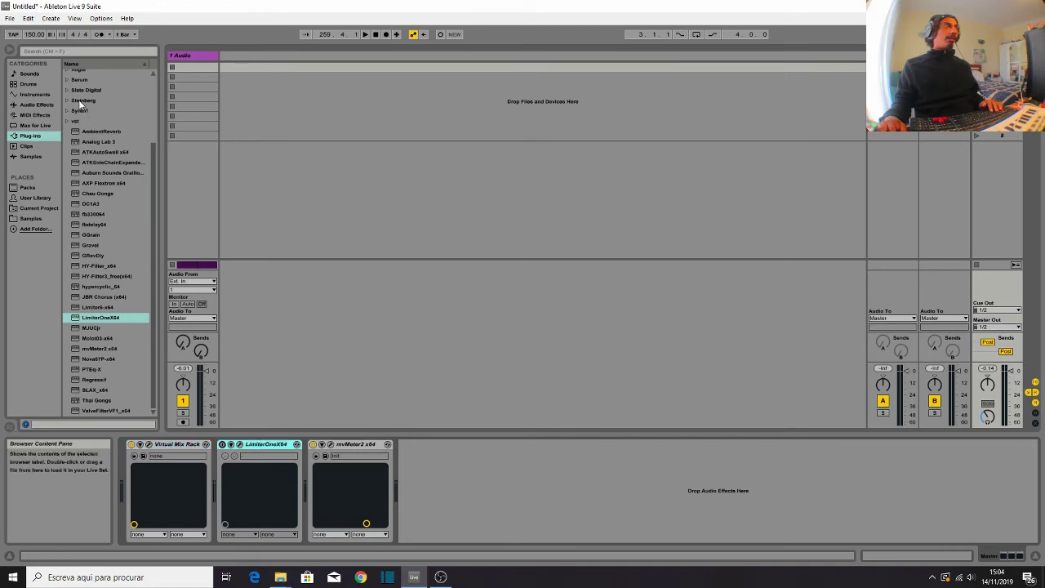
left_click(54, 104)
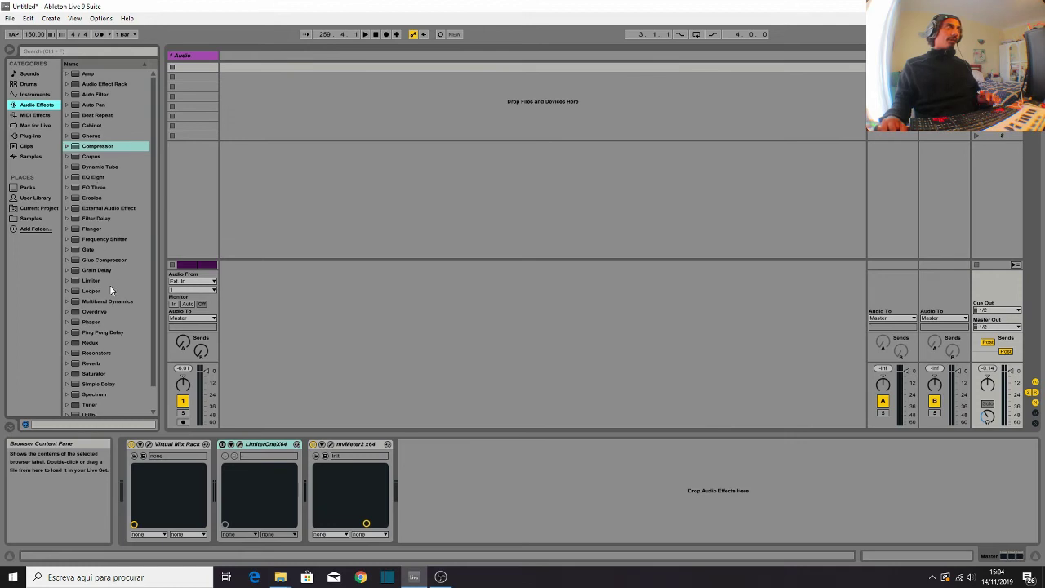
left_click_drag(106, 281, 241, 482)
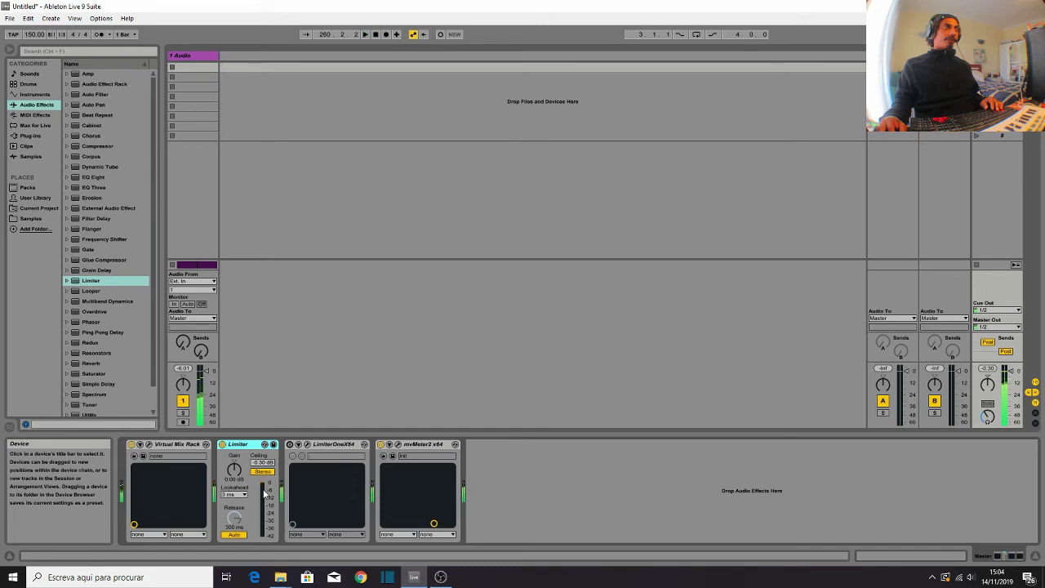
Step: Play the song with Virtual Mix Rack open, check the Limiter's gain reduction, and delete LimiterOneX64 from the Master chain
left_click(149, 445)
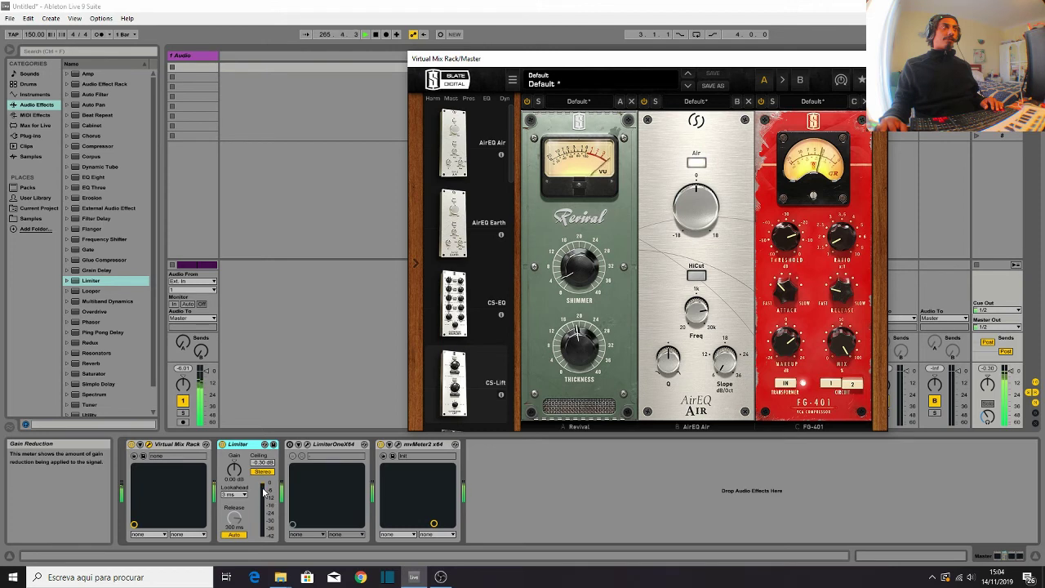
left_click(319, 455)
key("Delete")
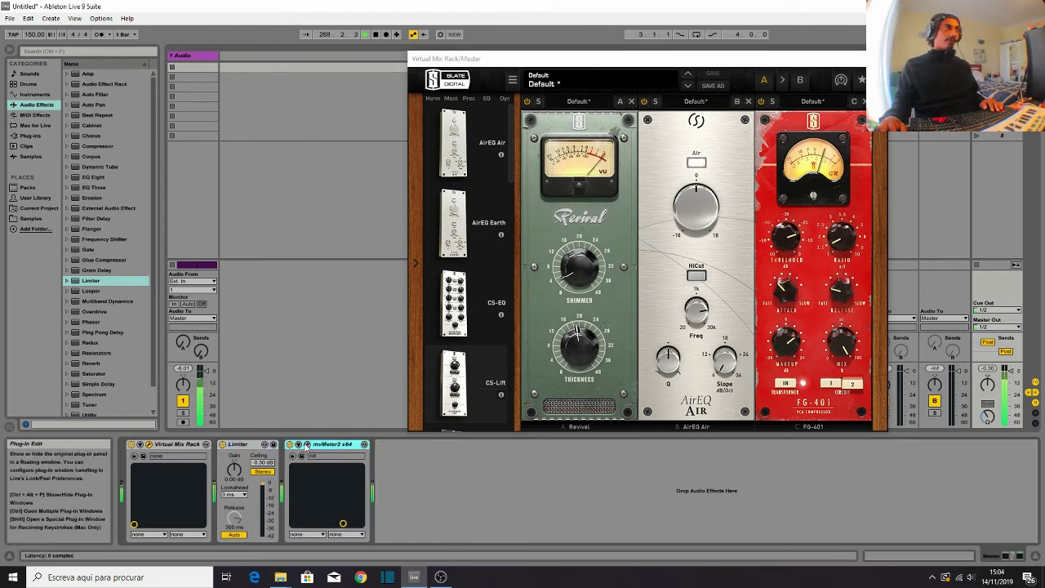
Step: Set the FG-401 makeup gain to about +6.76 dB and check the resulting Master level in mvMeter2
left_click(306, 445)
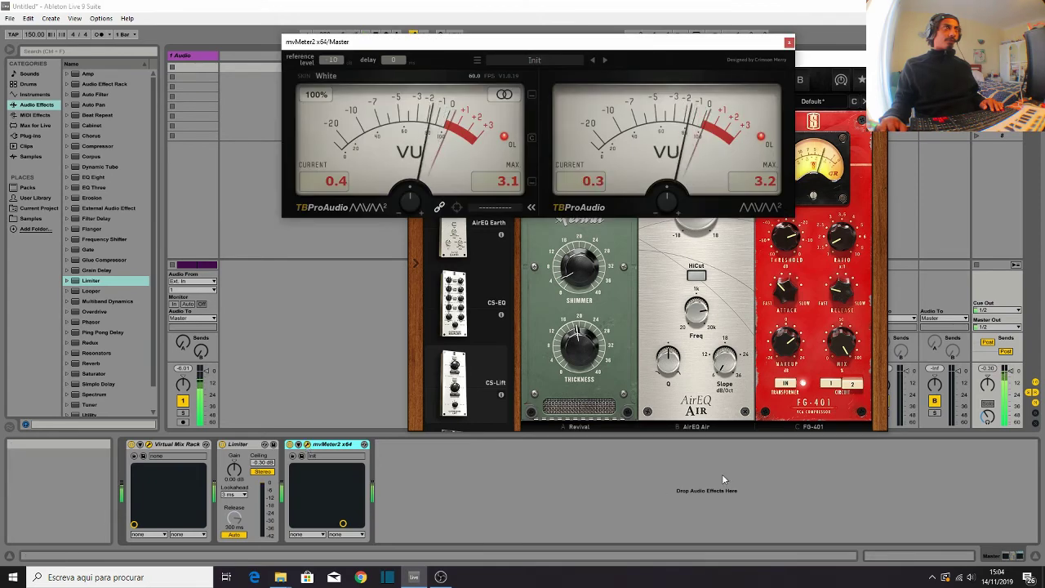
left_click(794, 350)
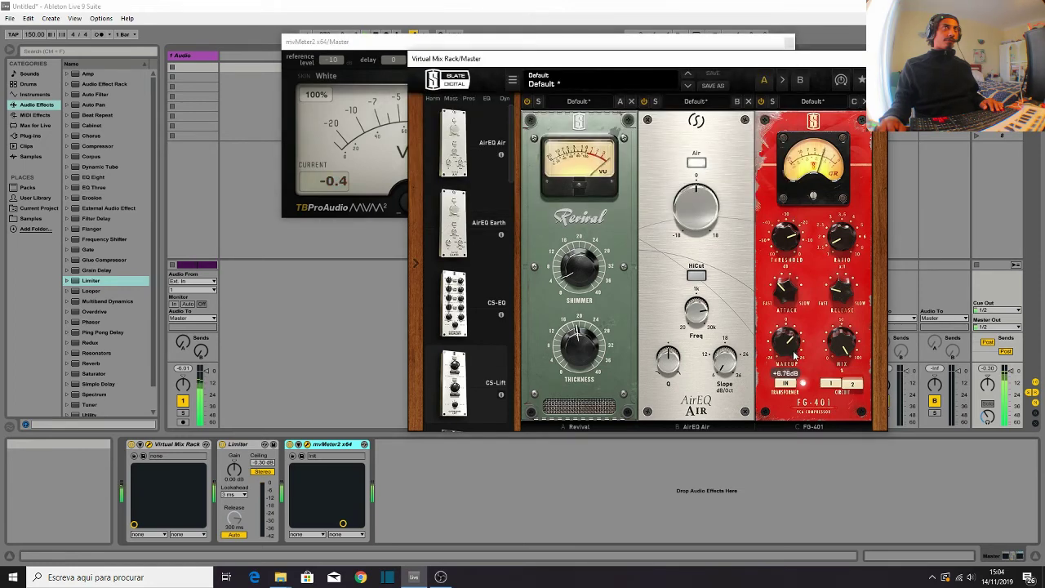
left_click(419, 50)
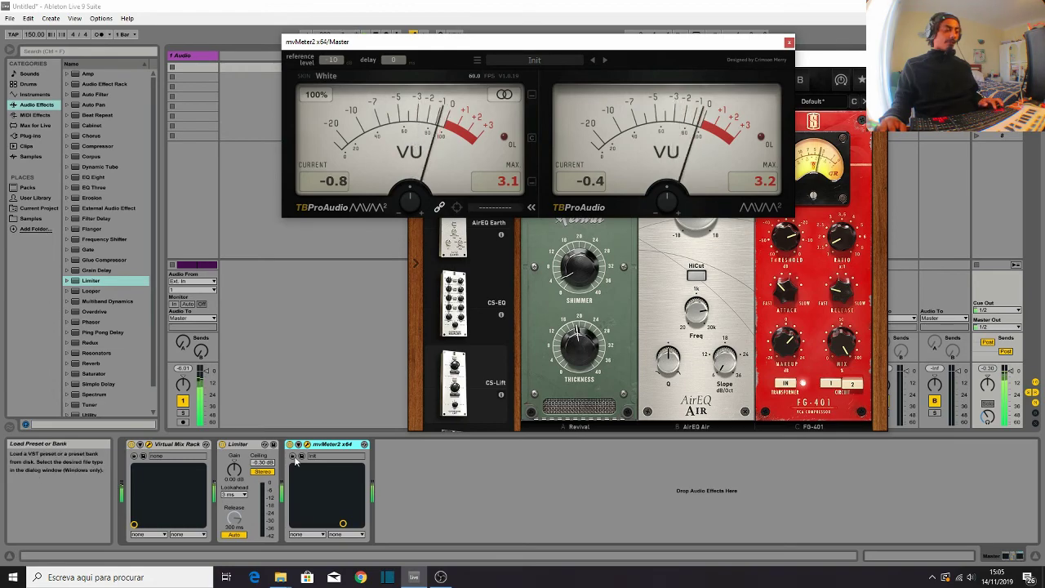
key("ctrl+s")
left_click(841, 276)
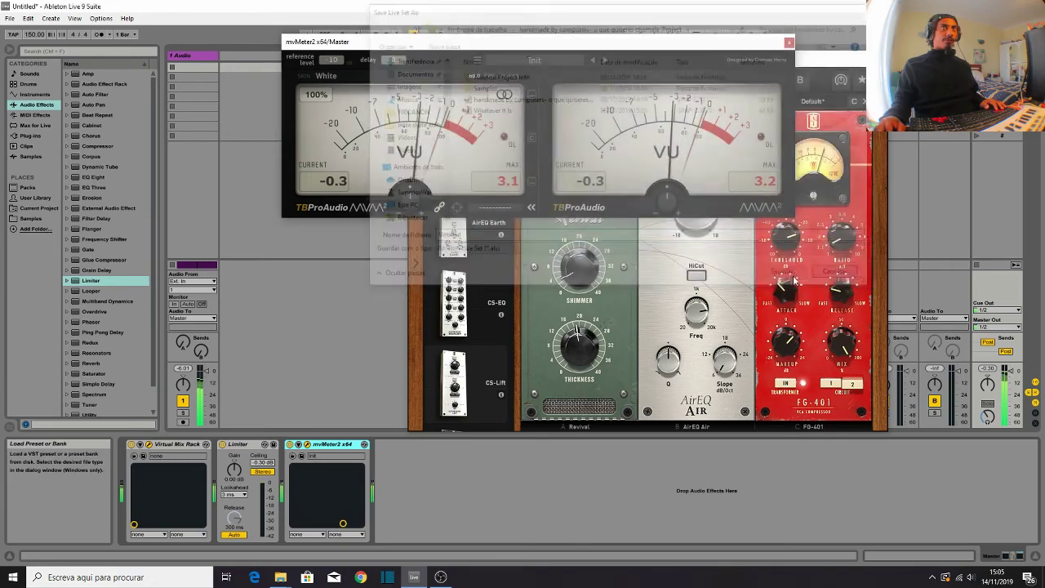
left_click(789, 42)
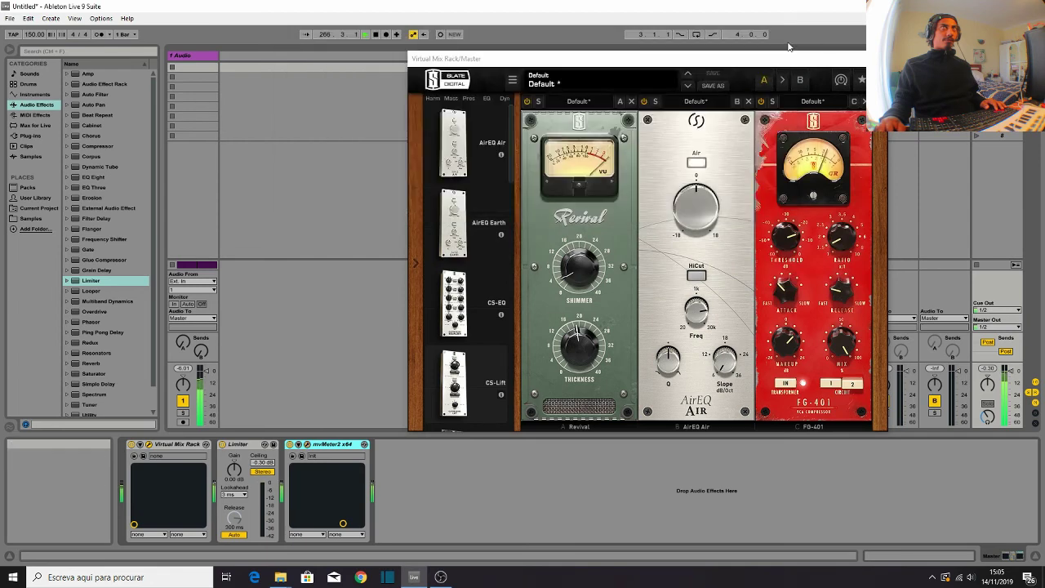
Step: Try adding the FG-73 preamp after the FG-401 in Virtual Mix Rack, undo the addition, and hide the plug-in window
left_click(498, 98)
scroll(487, 195, "down", 2)
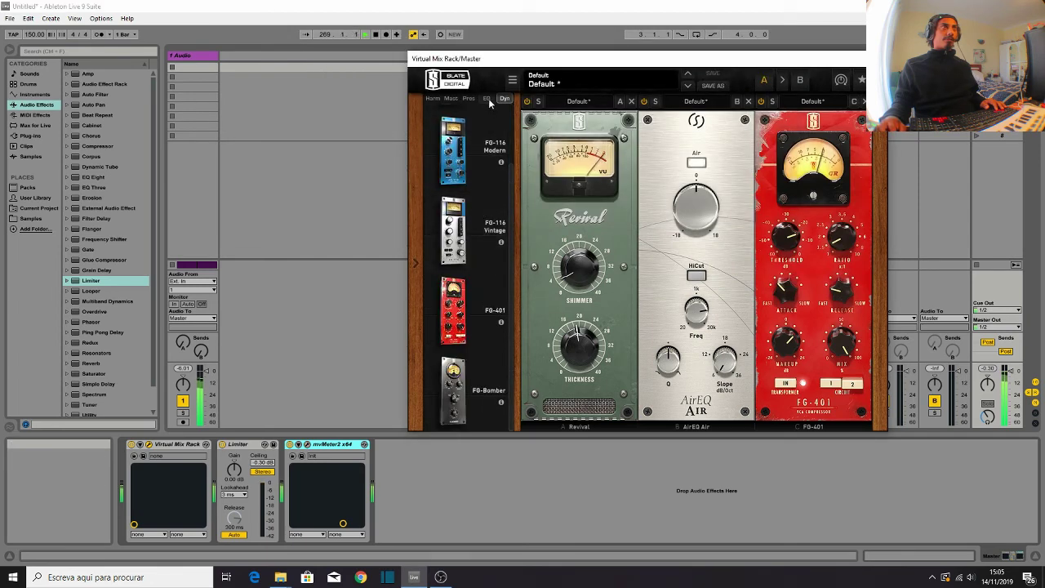
left_click(467, 97)
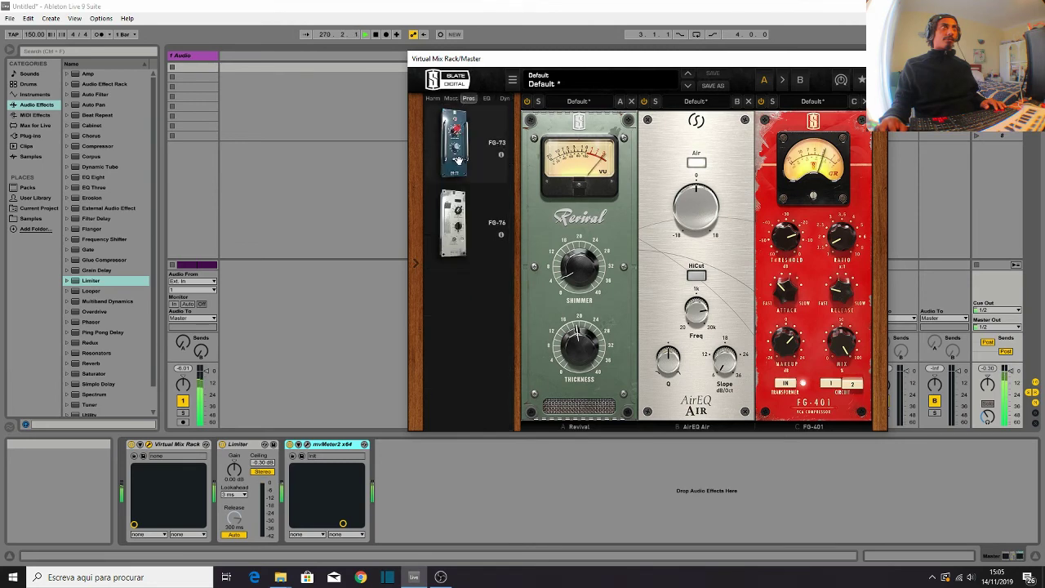
left_click_drag(459, 180, 923, 241)
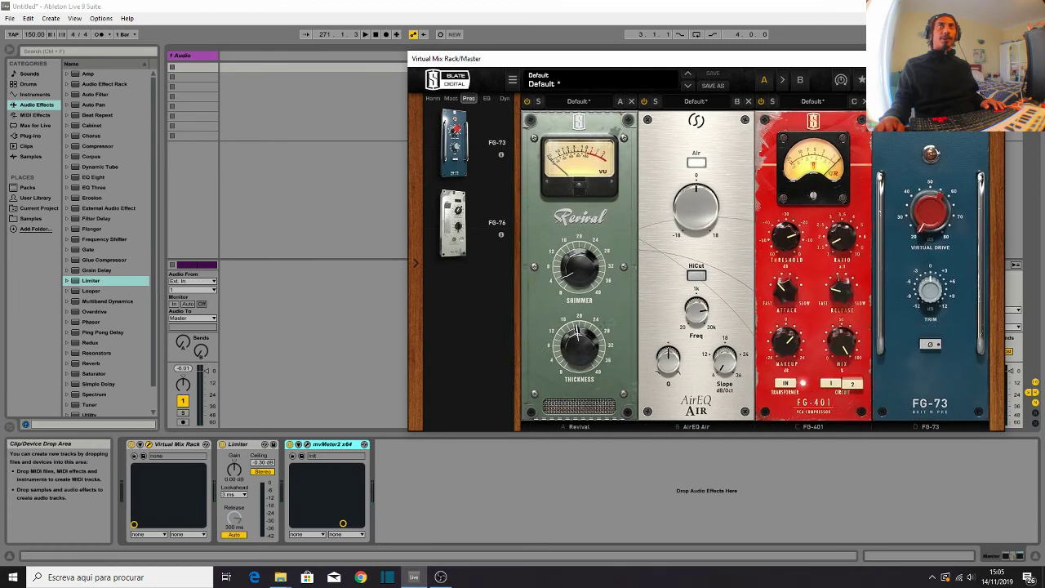
key("ctrl+z")
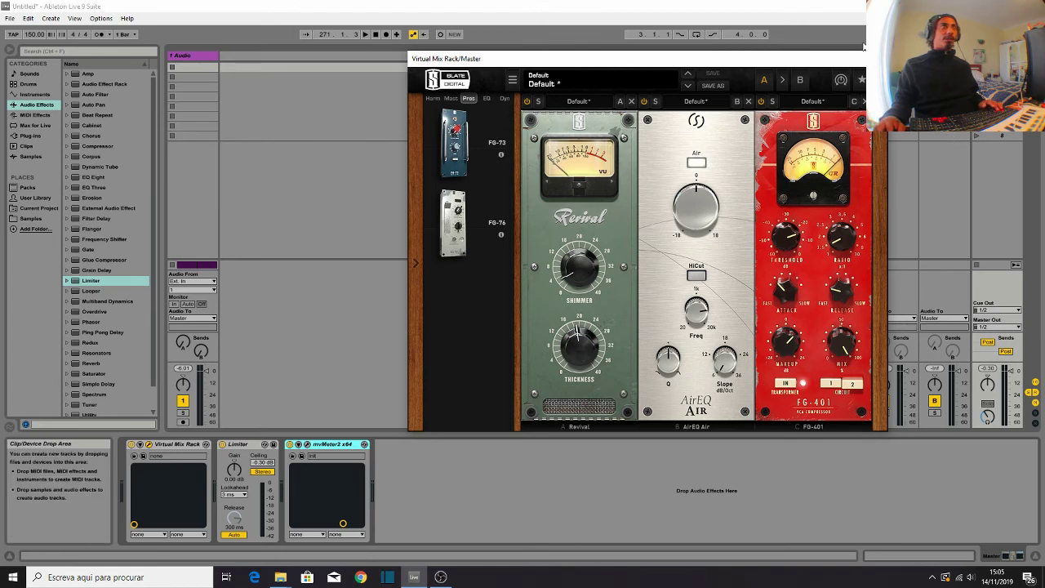
key("ctrl+alt+p")
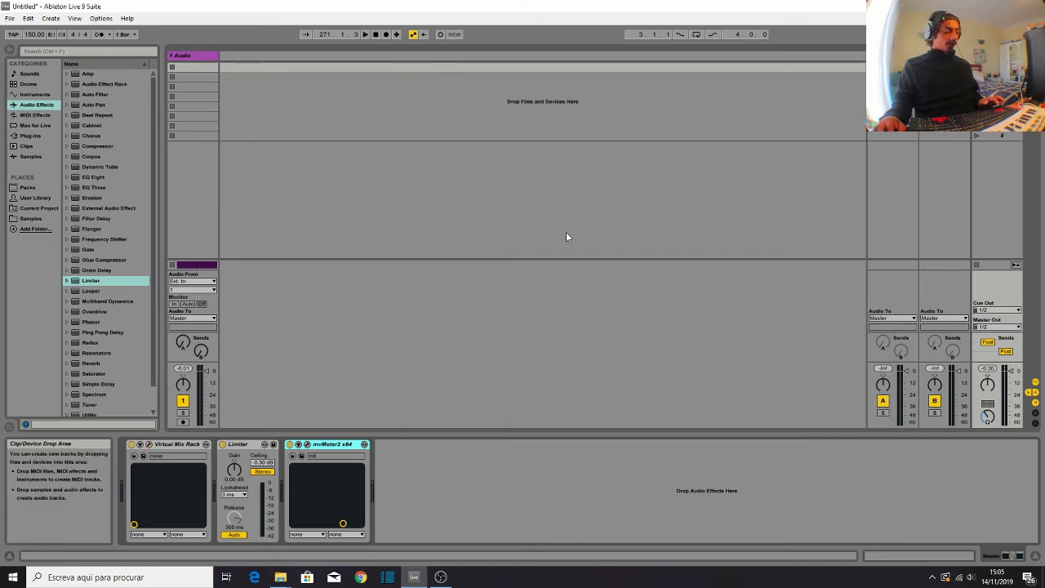
Step: Save the Live Set in the current project folder under the name longttimenosemaster
key("ctrl+s")
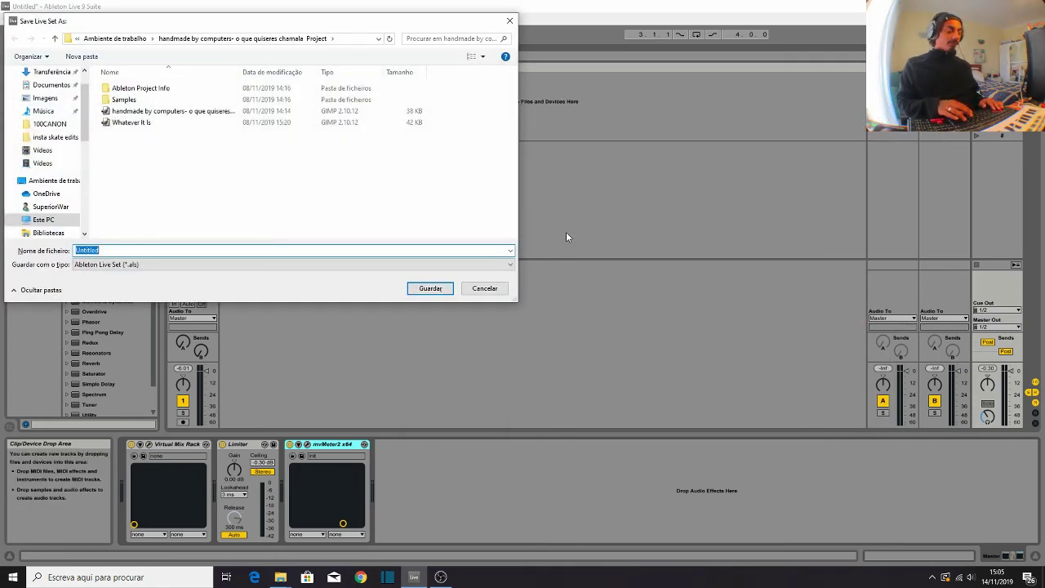
type("longttimenoso")
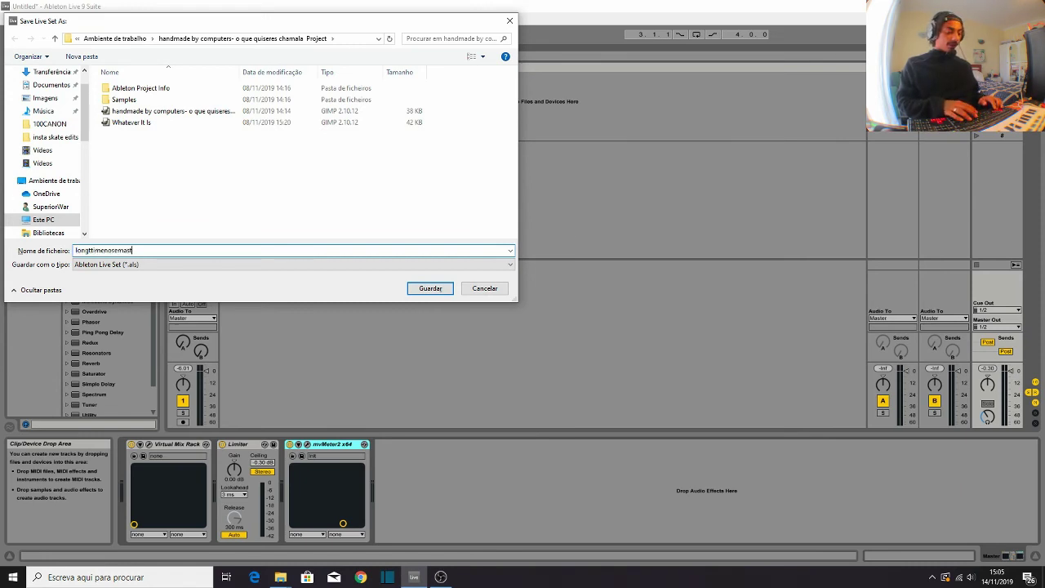
key("Return")
Step: Switch to the Arrangement and set the loop region over the whole song, starting at 1.1.1 with a length of 336 bars
key("space")
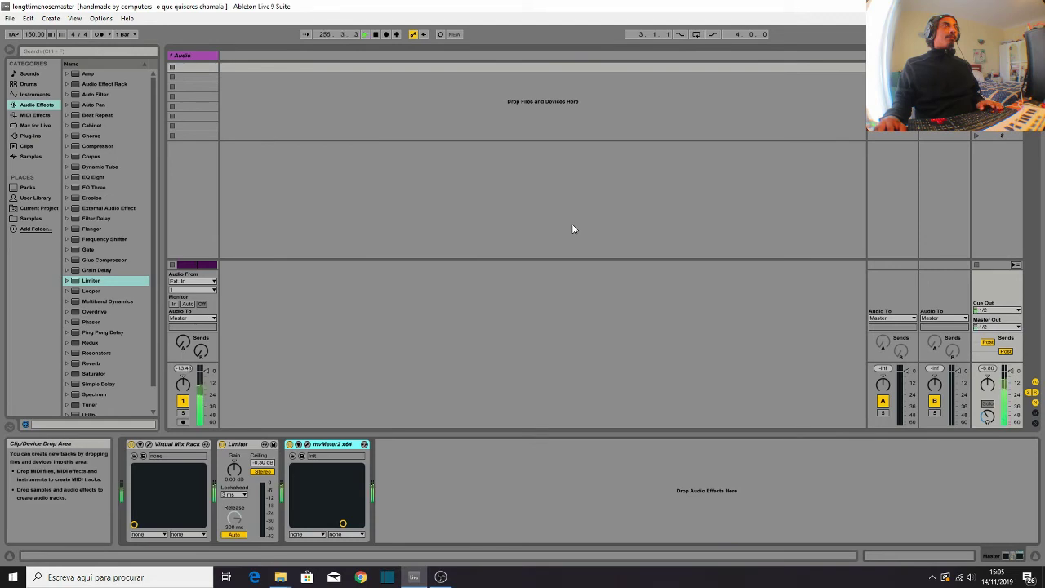
key("Tab")
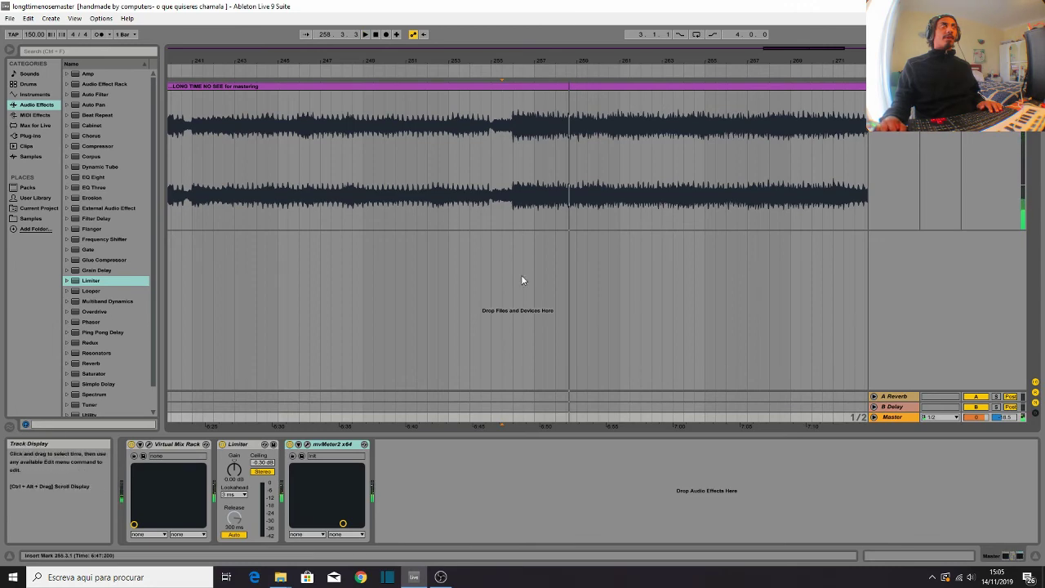
left_click(489, 91)
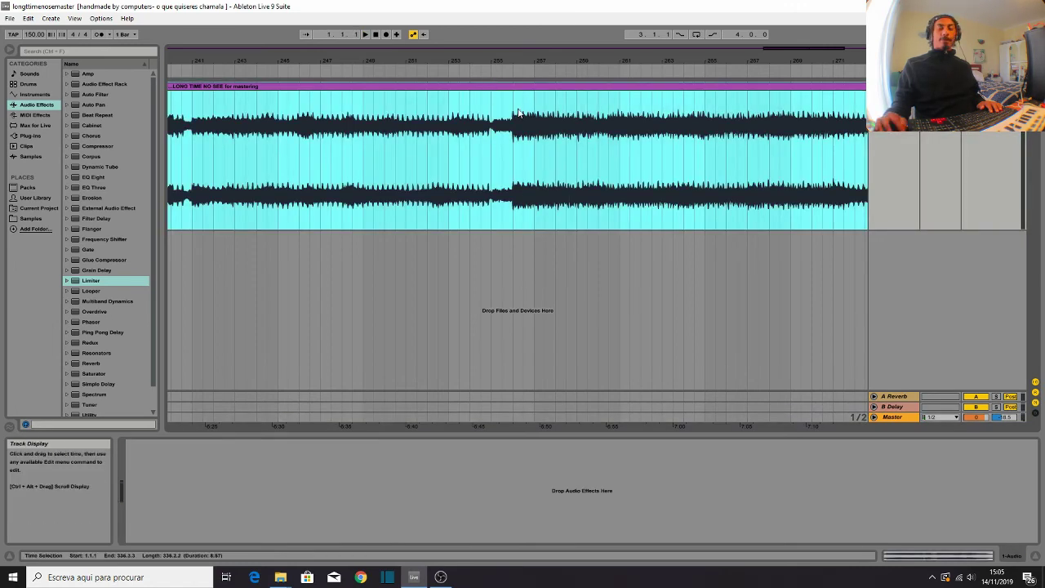
key("z")
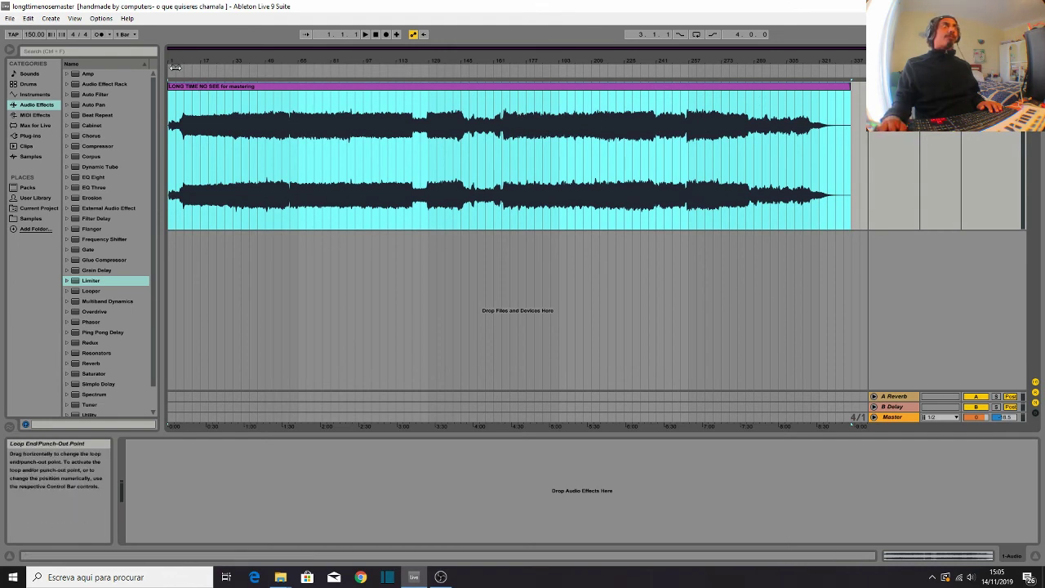
left_click(174, 68)
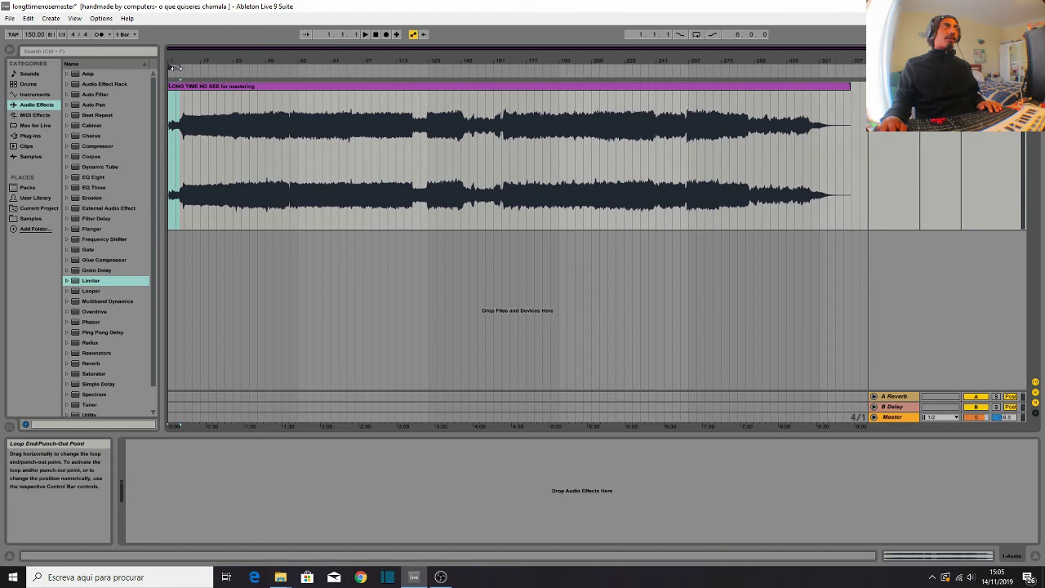
left_click_drag(174, 68, 830, 74)
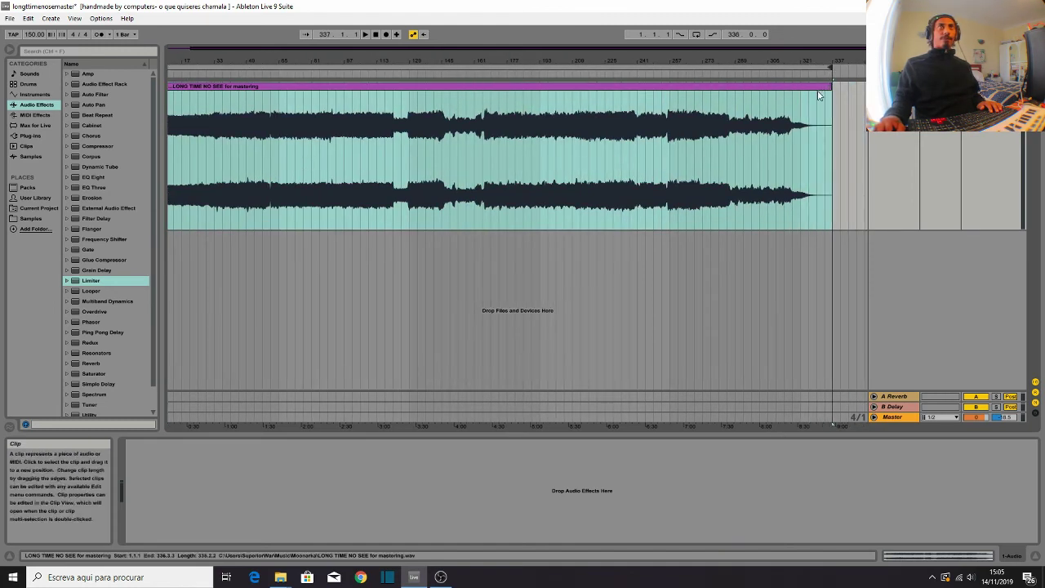
Step: Show the fades on the LONG TIME NO SEE clip and give its end a short fade-out
left_click(817, 89)
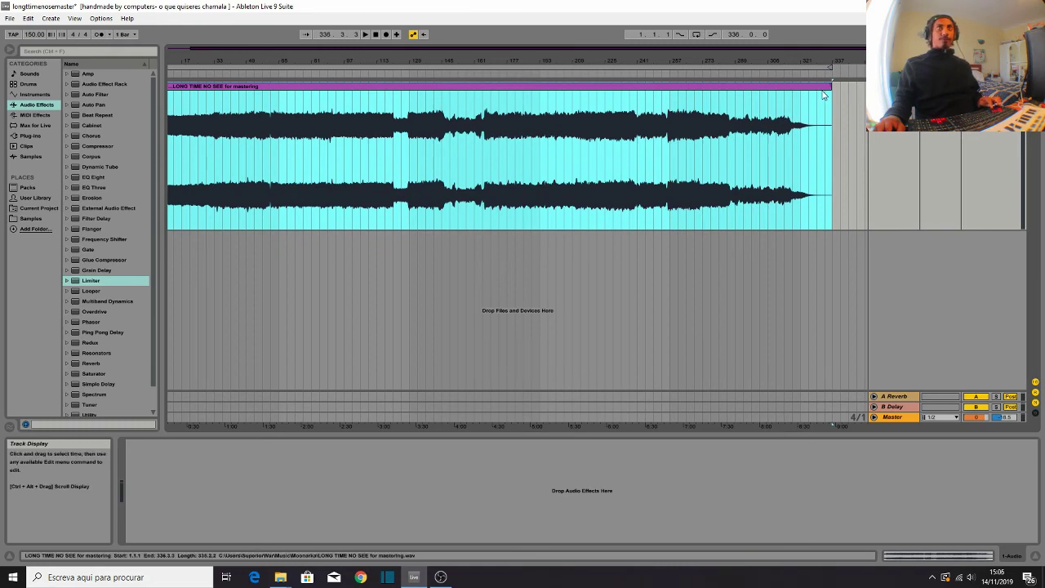
left_click(825, 105)
left_click(827, 105)
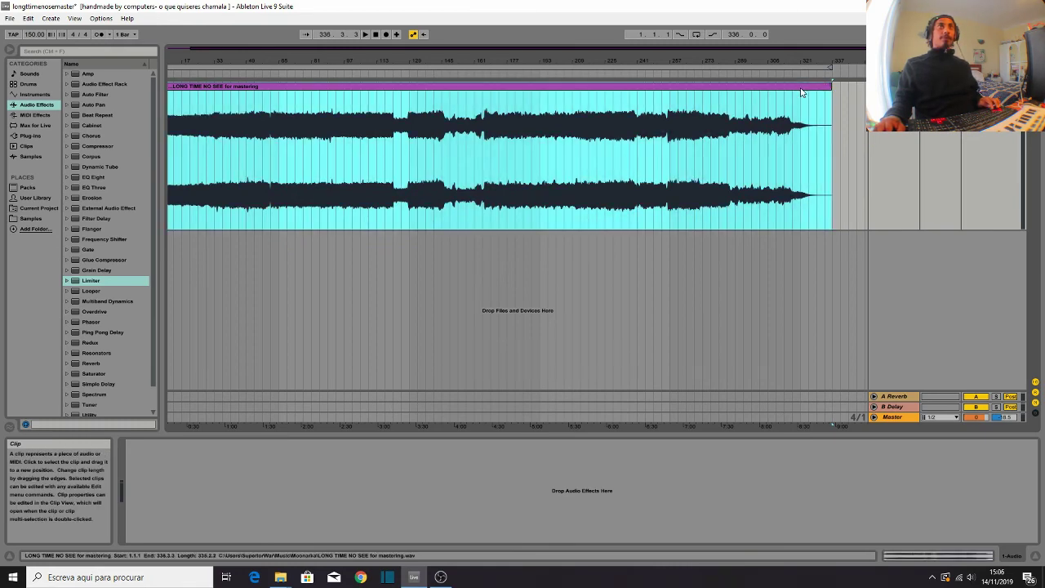
left_click(827, 95)
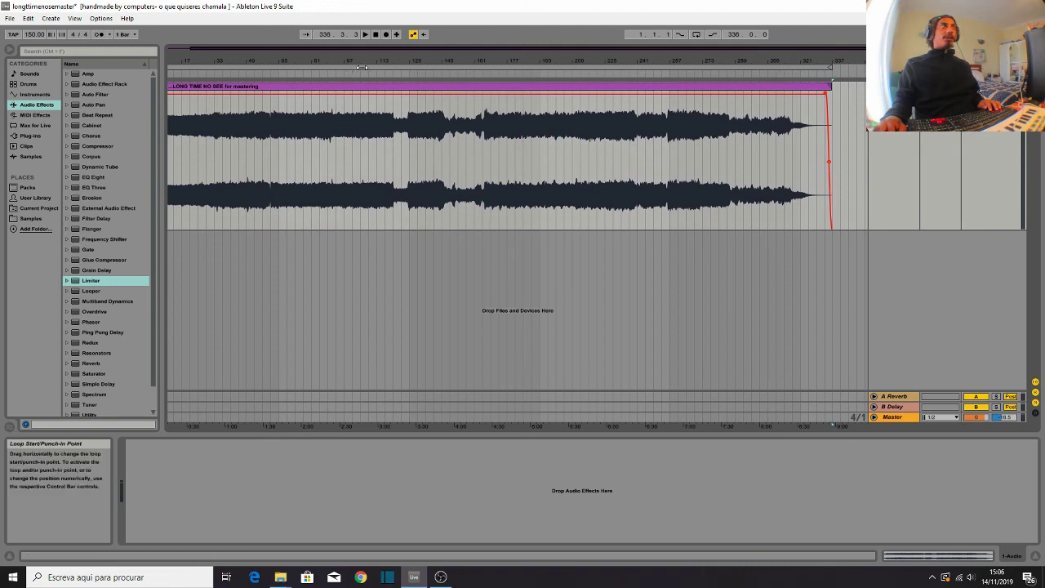
key("z")
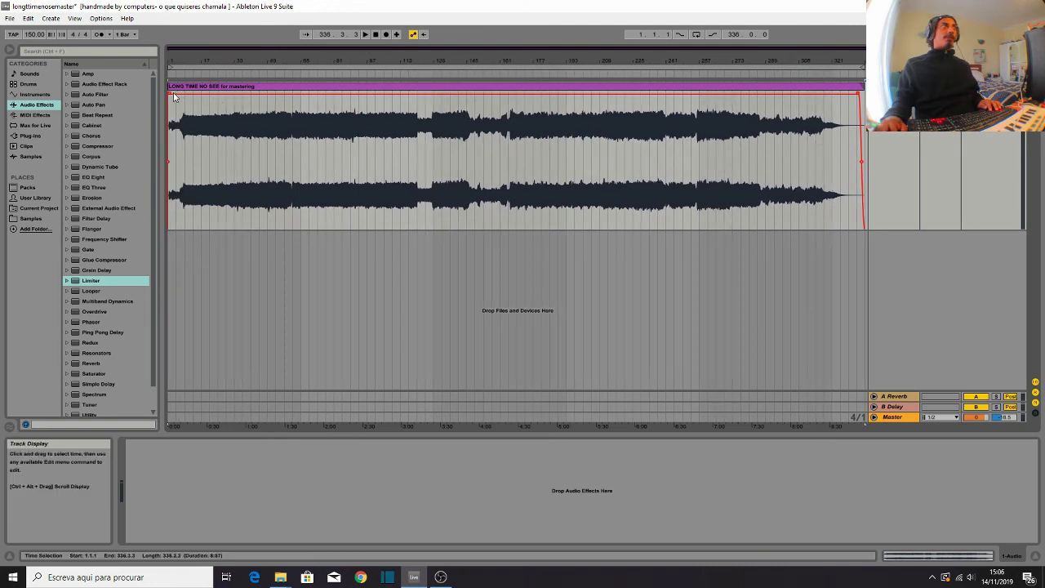
Step: Play the song's opening and check playback from around bar 73
key("space")
left_click(255, 88)
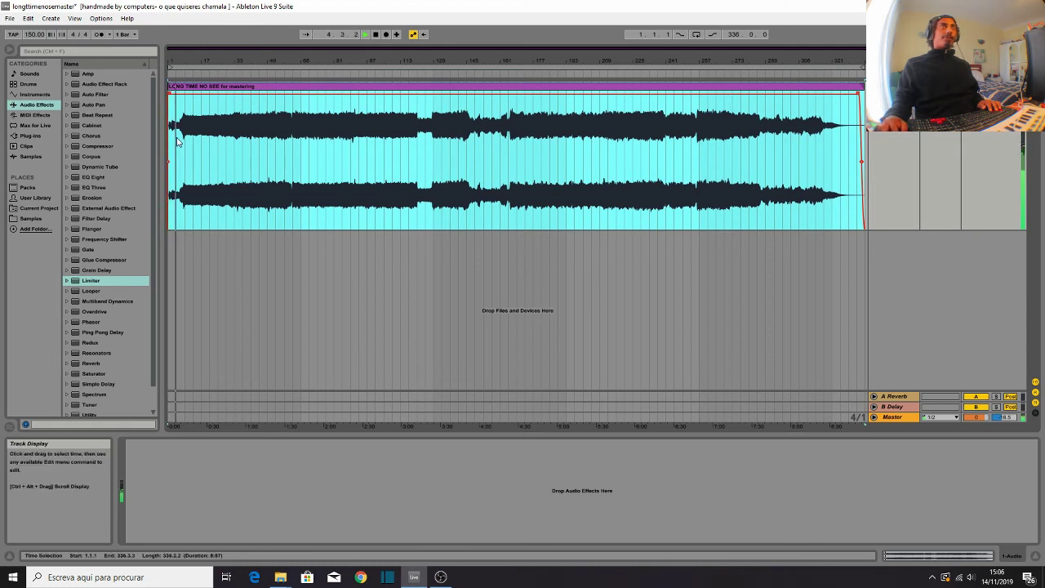
left_click(201, 101)
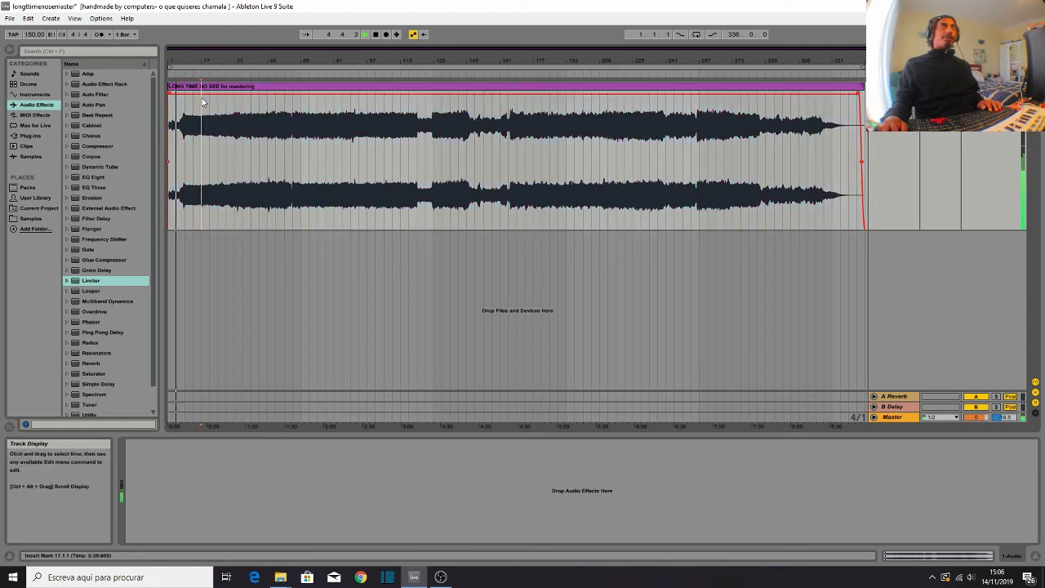
left_click(318, 112)
key("space")
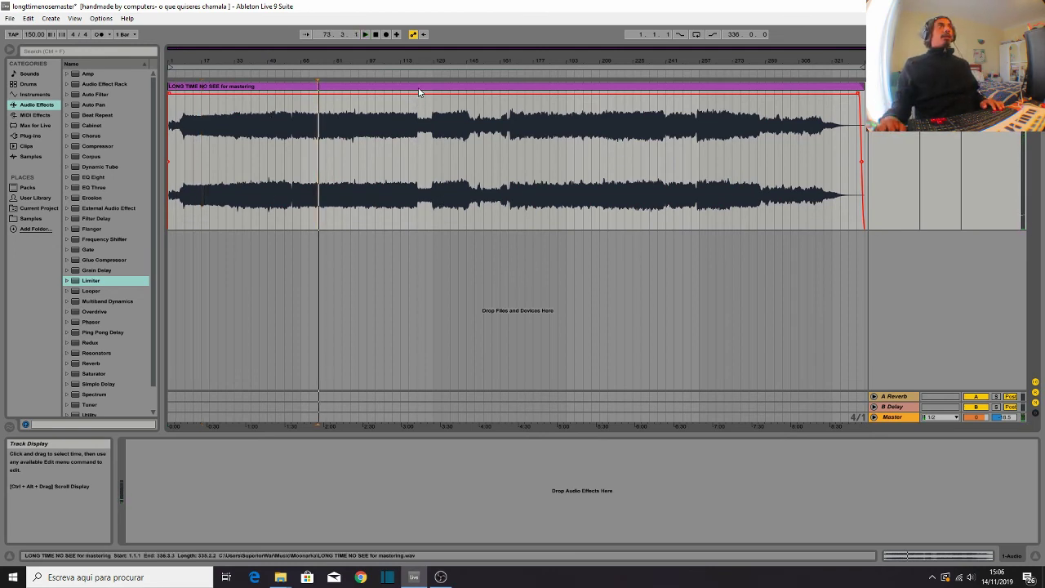
Step: Select the whole arrangement and set up its audio export with a bit depth of 16 and Rectangular dither
key("ctrl+a")
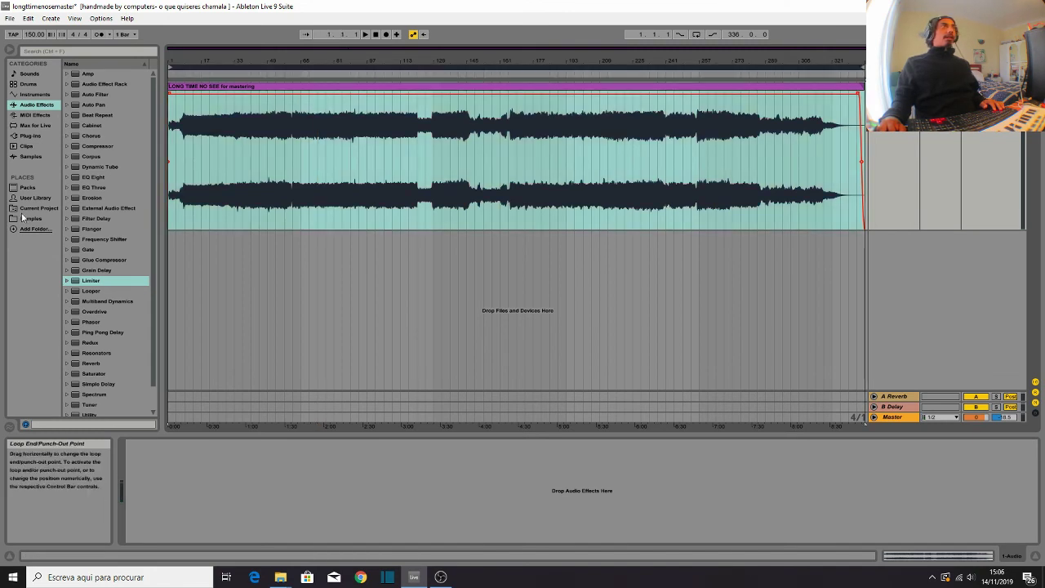
left_click(10, 18)
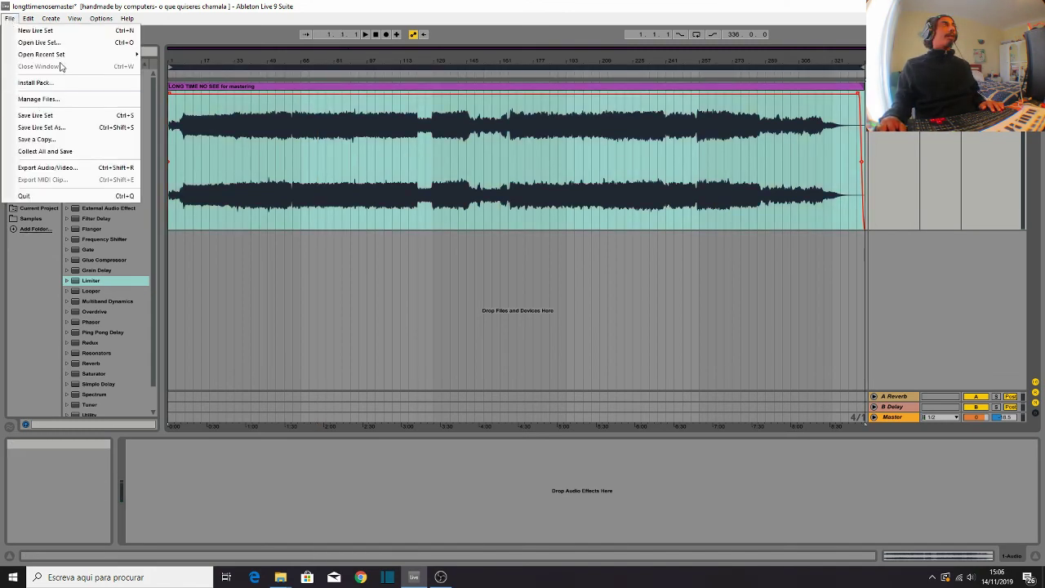
left_click(64, 167)
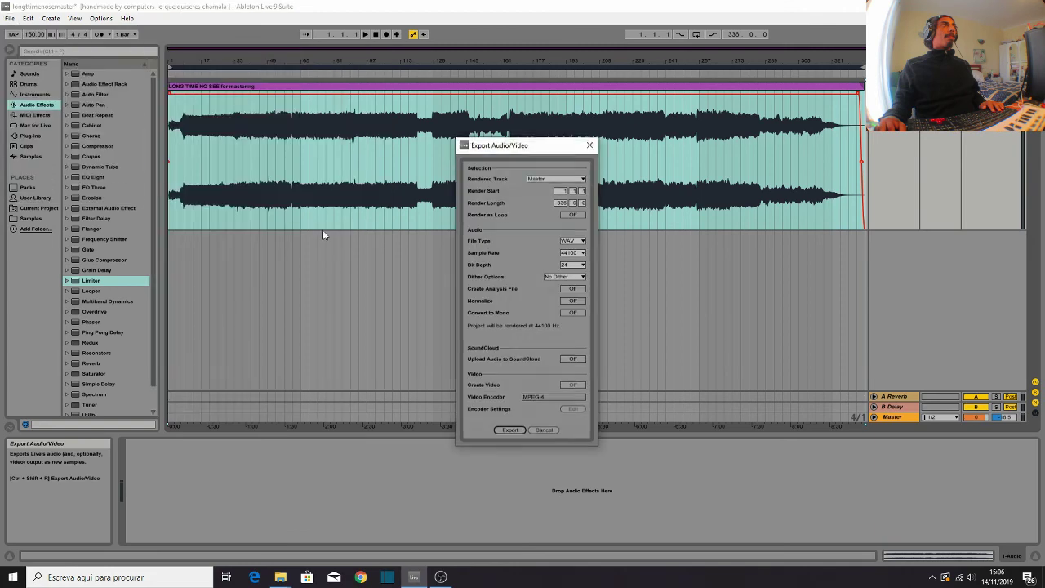
left_click(576, 266)
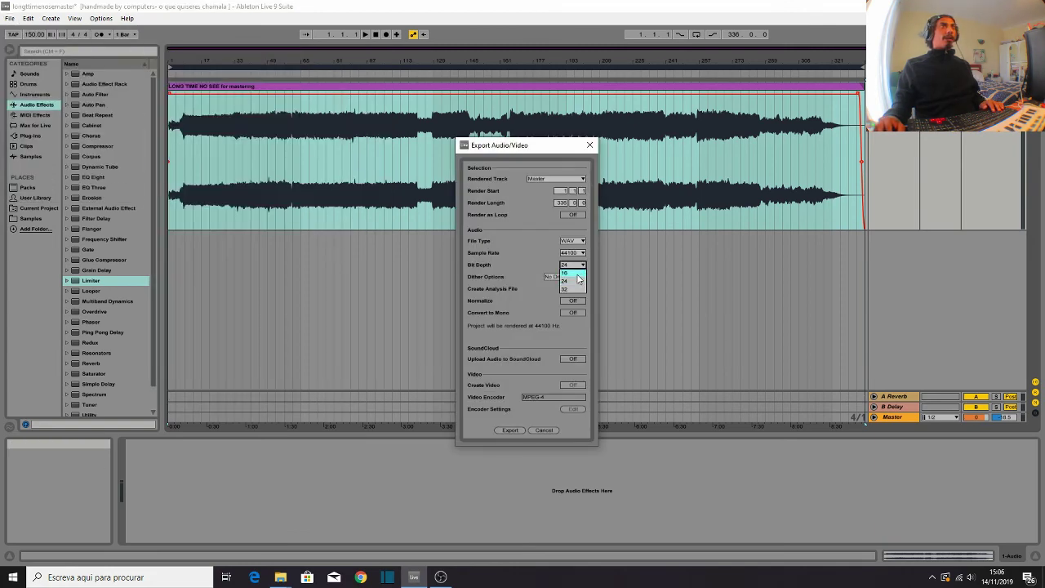
left_click(571, 273)
left_click(565, 277)
left_click(568, 294)
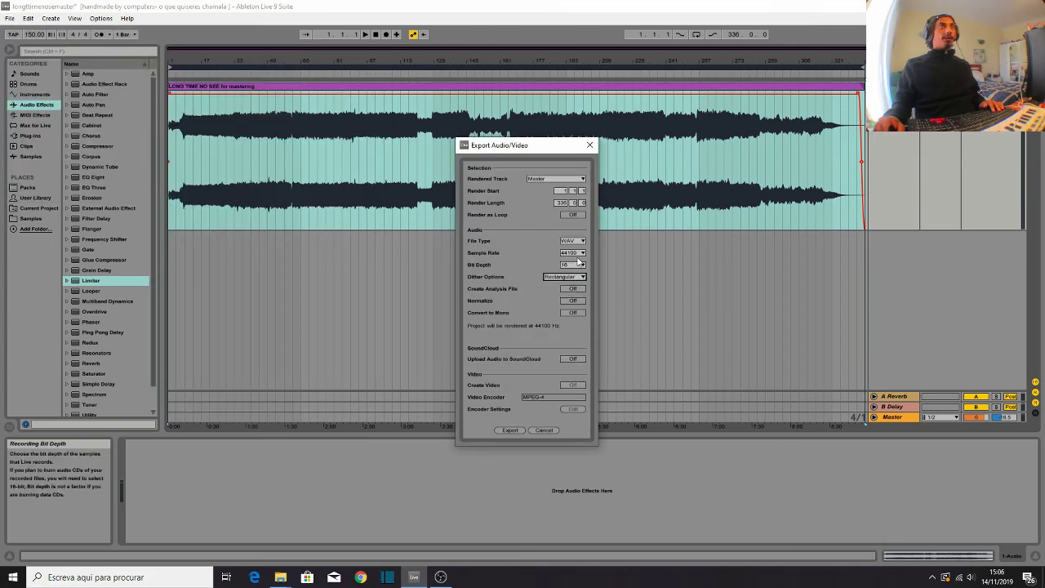
Step: Export the master as a WAV named "Moonarka - Long Time No See (Master1)" in the Moonarka folder
left_click(506, 431)
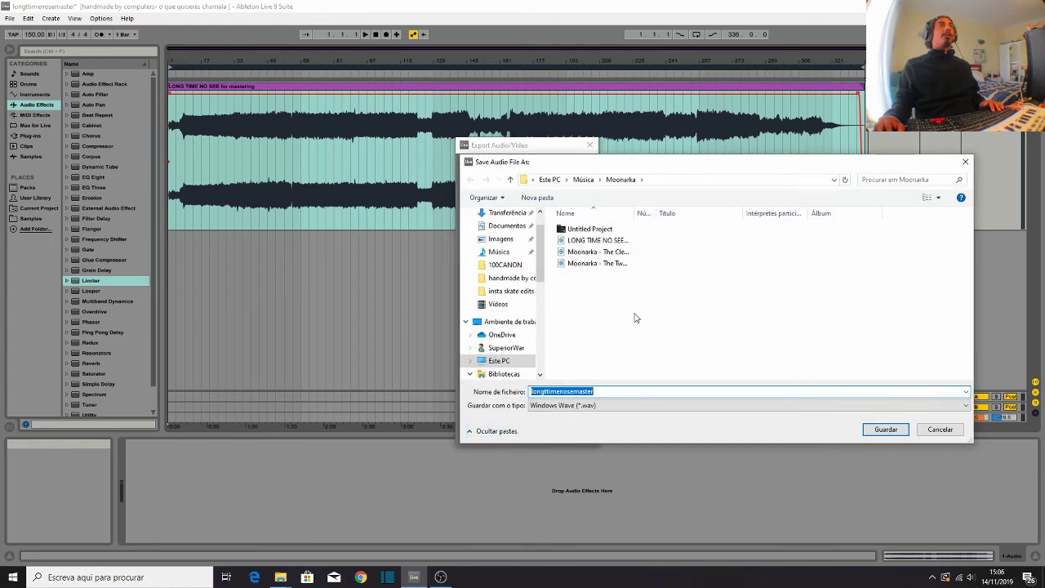
type("Moona")
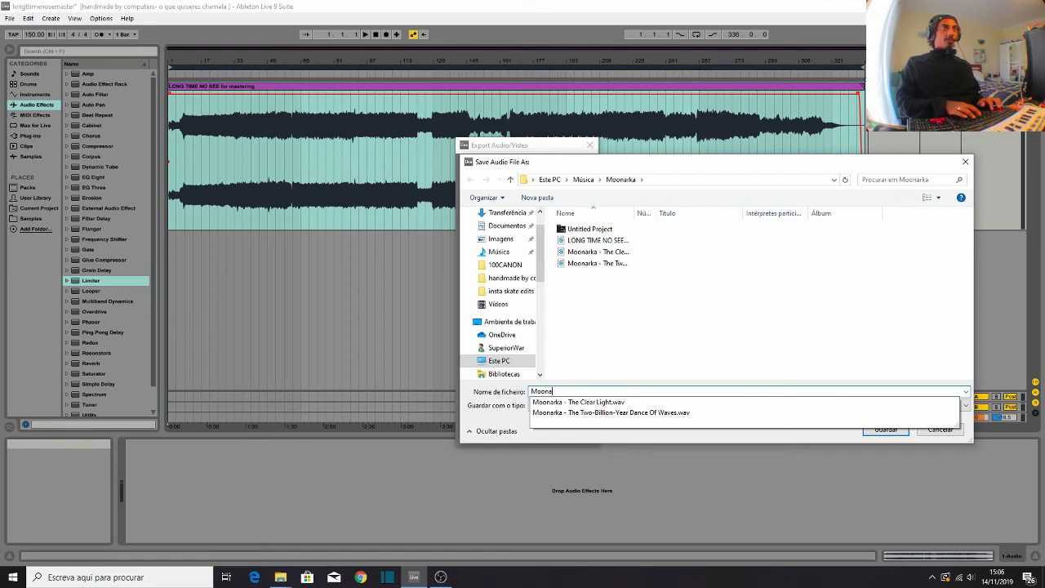
type("rka - Long Time No See (Master1")
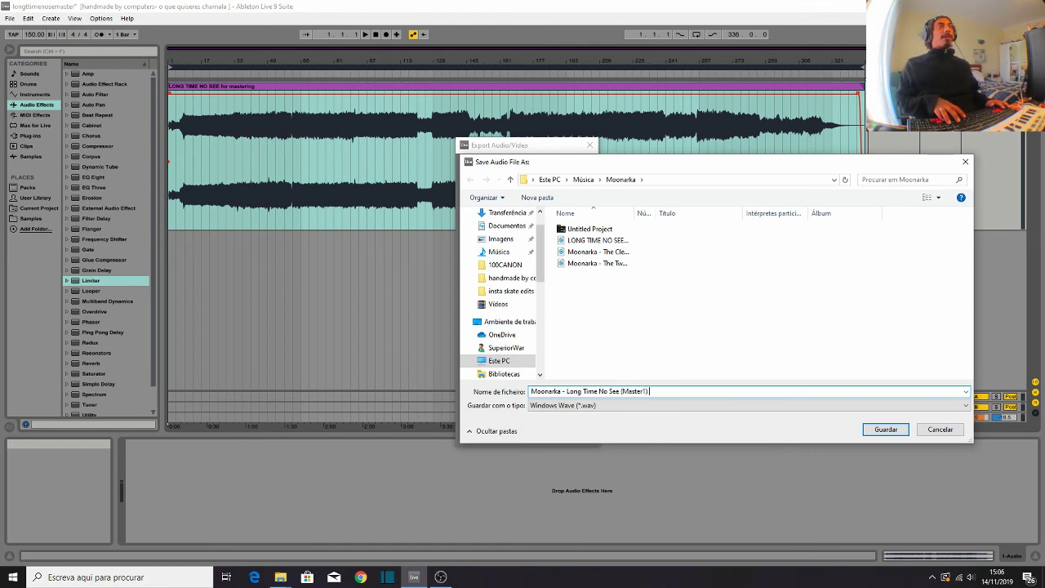
key("Return")
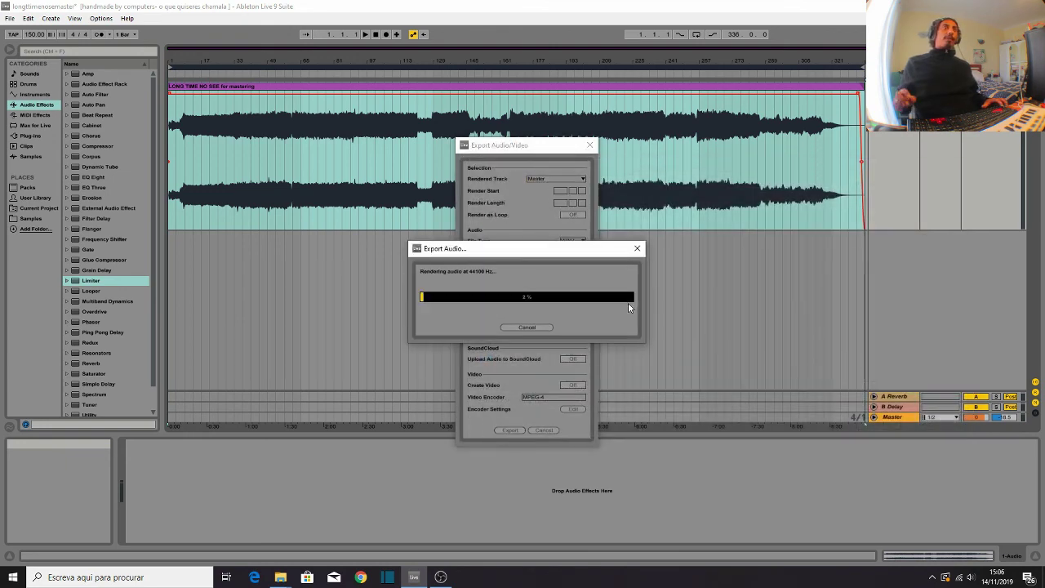